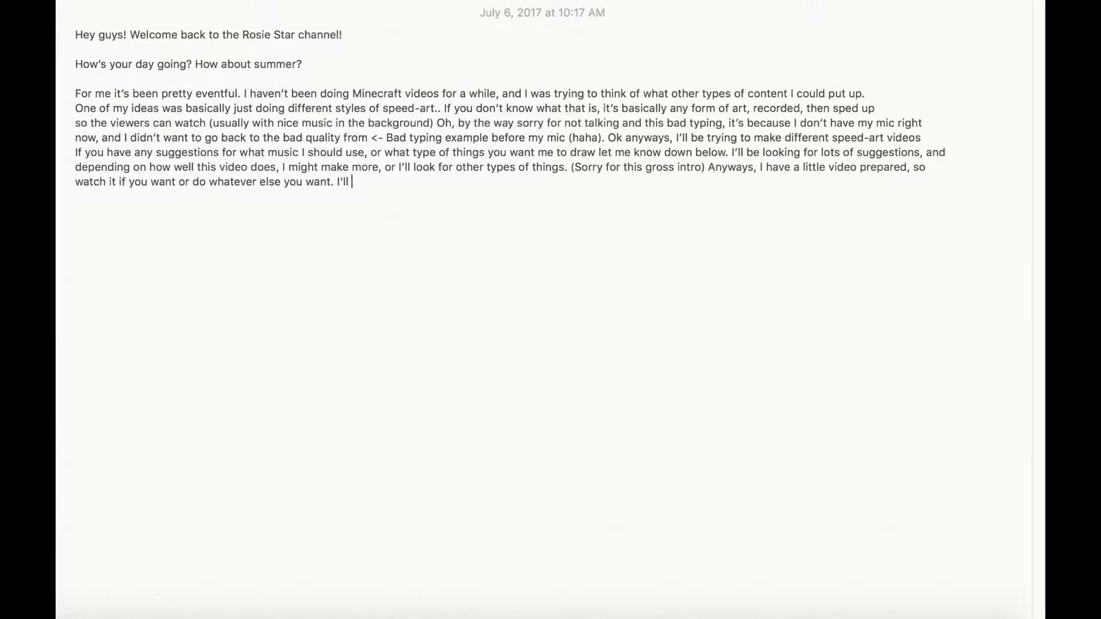
Continue the last sentence of the intro note with the word "opinions"
type("opinions")
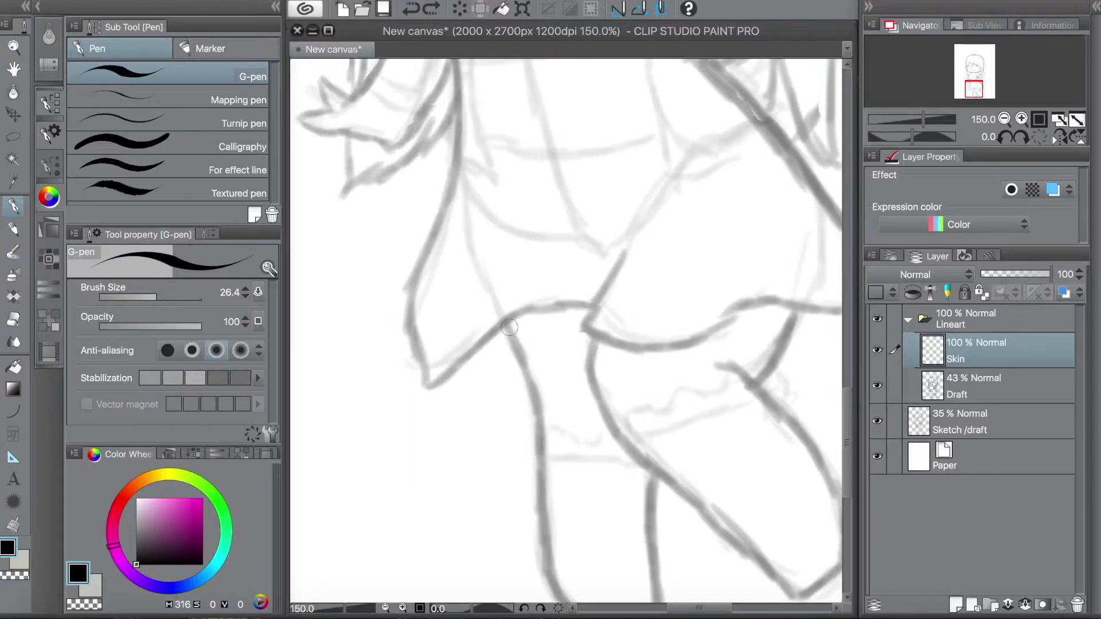
Ink the thigh outlines below the skirt and the left boot's wavy top edge on the Skin layer with the G-pen
left_click_drag(540, 449, 448, 406)
mouse_move(504, 299)
left_mouse_down()
mouse_move(494, 327)
mouse_move(540, 402)
left_mouse_up()
mouse_move(540, 402)
left_mouse_down()
mouse_move(534, 371)
mouse_move(442, 361)
left_mouse_up()
key("e")
key("p")
key("e")
left_click_drag(539, 374, 512, 354)
key("p")
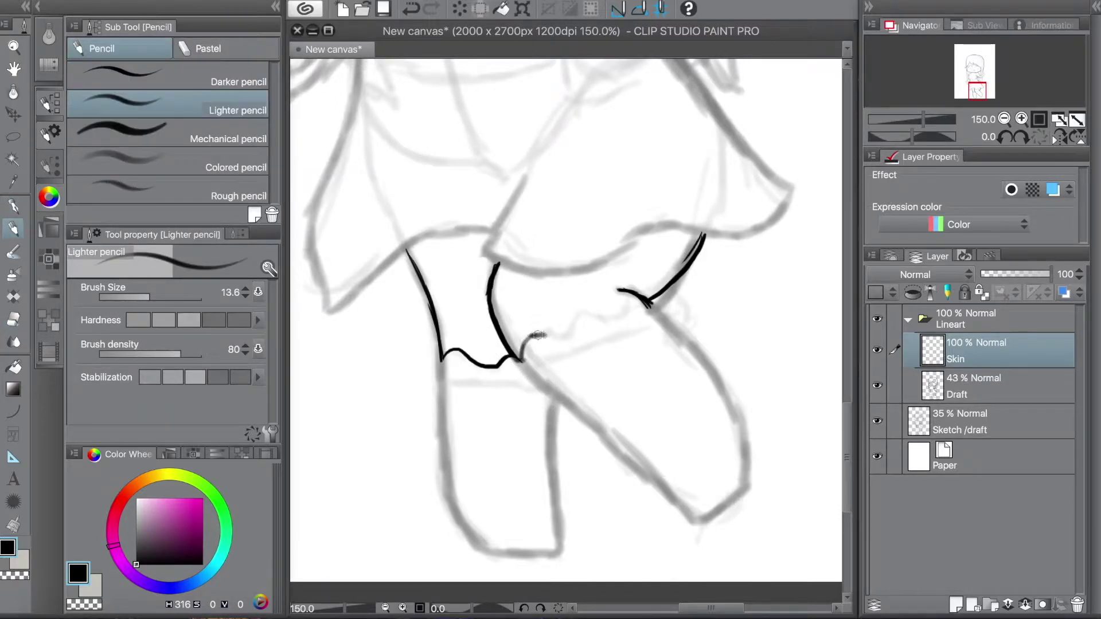
Ink the wavy top edge of the right boot across the thigh with the G-pen
key("p")
key("p")
key("p")
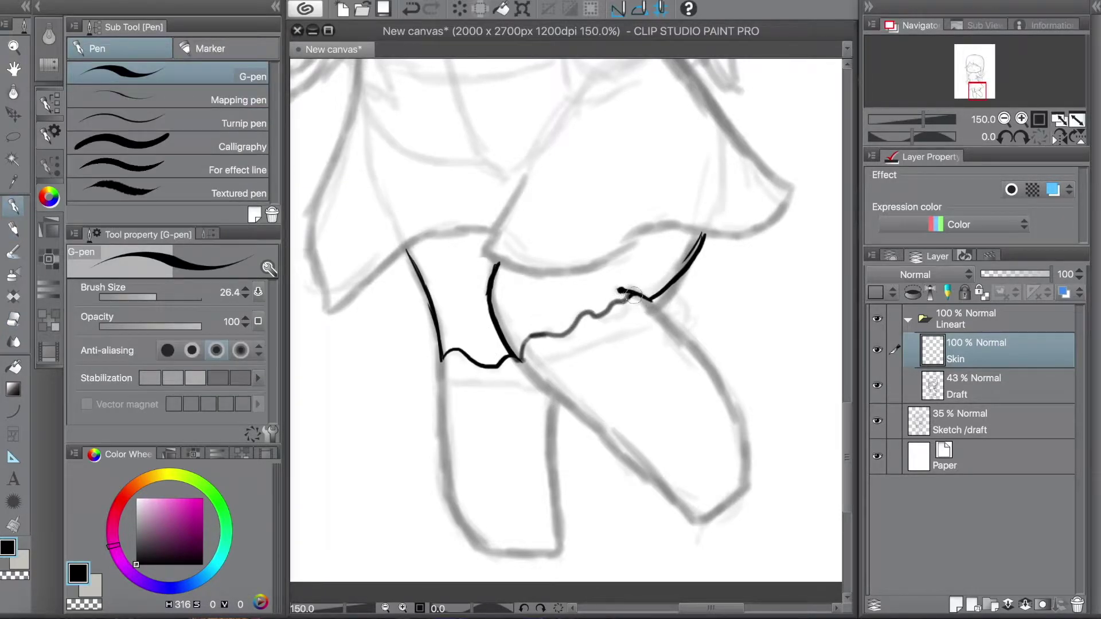
key("e")
key("p")
Ink the raised hand's thumb, fingers and palm outline over the sketch, tidying the finger lines with the eraser
scroll(587, 277, "down", 3)
left_click_drag(587, 278, 573, 430)
scroll(545, 286, "up", 4)
mouse_move(525, 390)
left_mouse_down()
mouse_move(485, 248)
mouse_move(573, 271)
left_mouse_up()
mouse_move(634, 175)
left_mouse_down()
mouse_move(577, 268)
mouse_move(642, 212)
mouse_move(695, 228)
mouse_move(694, 315)
mouse_move(765, 287)
left_mouse_up()
mouse_move(602, 453)
left_mouse_down()
mouse_move(725, 361)
mouse_move(619, 435)
left_mouse_up()
key("e")
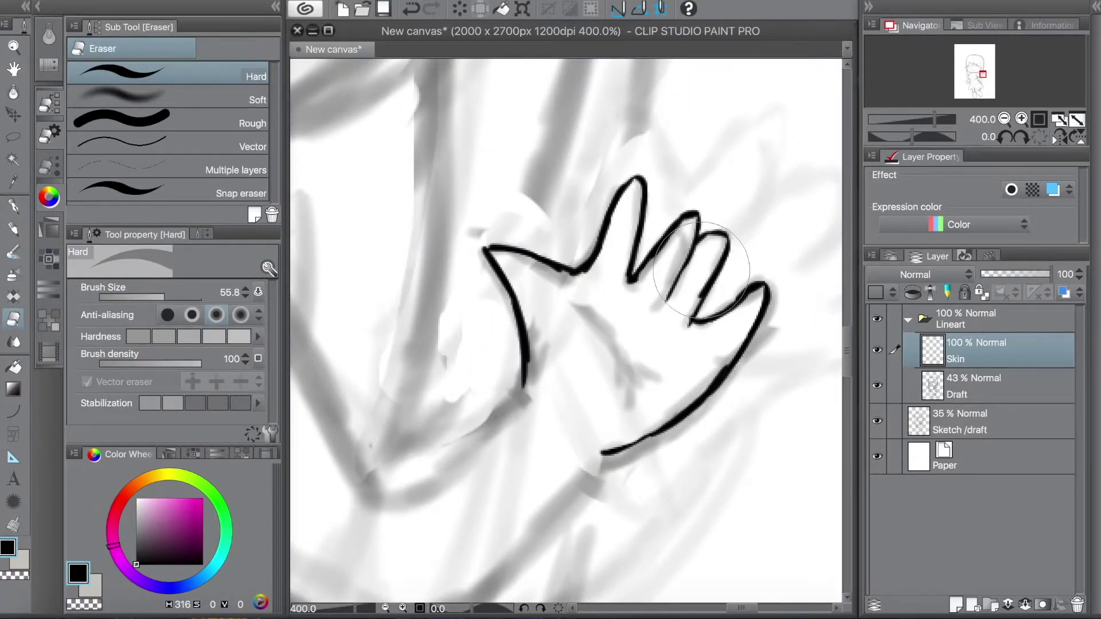
key("p")
key("p")
scroll(607, 295, "down", 4)
scroll(590, 394, "up", 2)
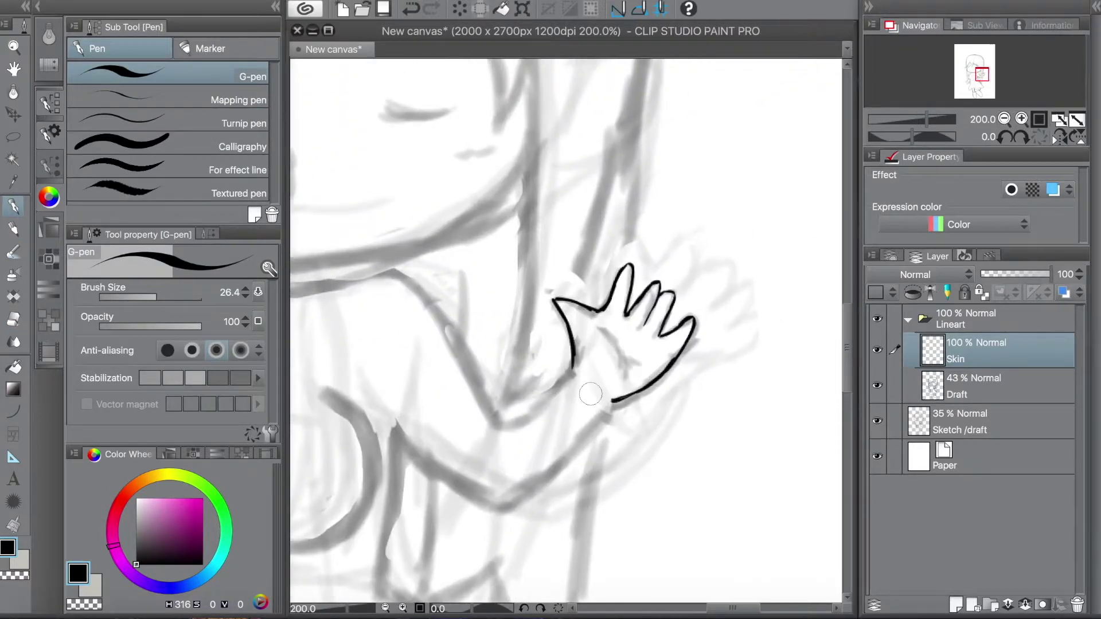
scroll(603, 406, "down", 2)
scroll(470, 407, "up", 2)
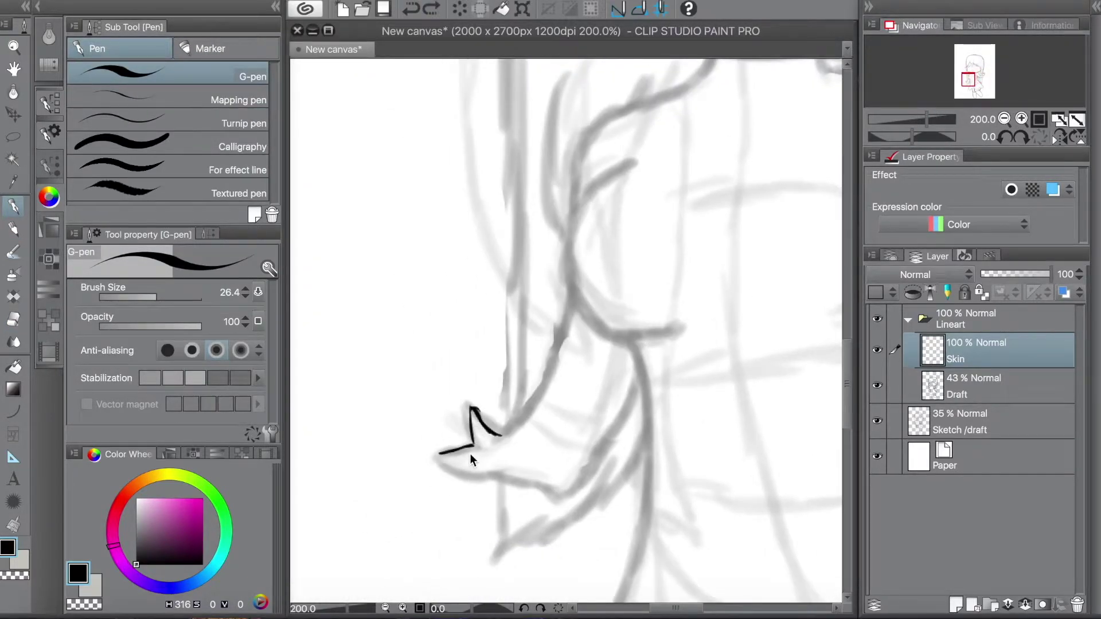
scroll(476, 459, "up", 5)
scroll(493, 402, "down", 2)
key("Delete")
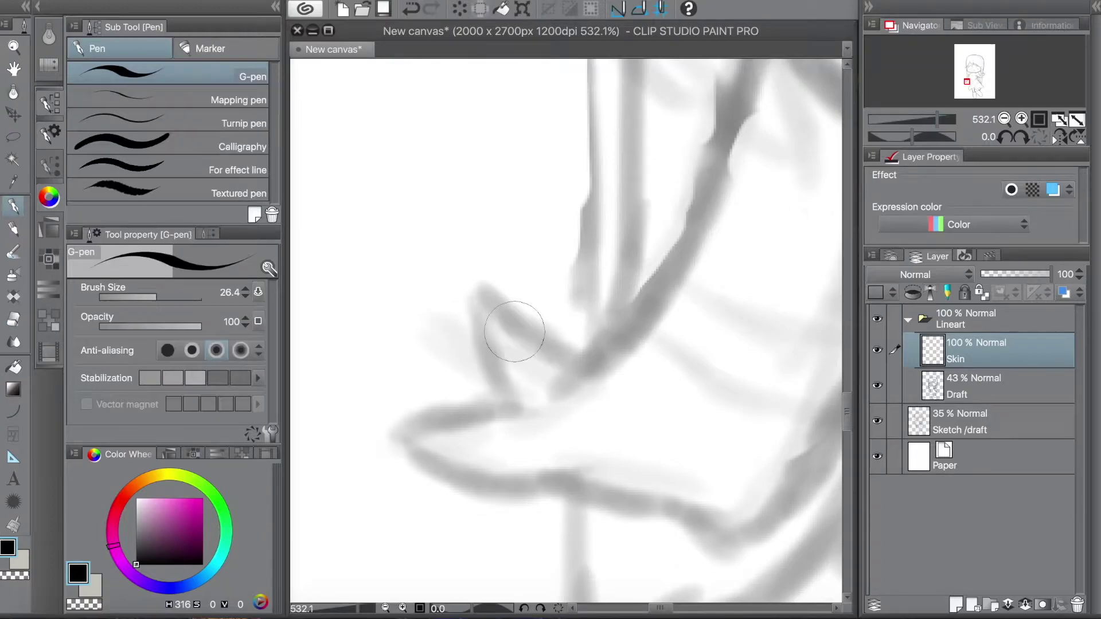
Ink the lowered hand's thumb, fingers, palm and wrist line over the sketch
mouse_move(501, 403)
left_mouse_down()
mouse_move(596, 491)
mouse_move(814, 287)
left_mouse_up()
mouse_move(458, 378)
left_mouse_down()
mouse_move(496, 333)
mouse_move(705, 315)
mouse_move(516, 286)
left_mouse_up()
left_click_drag(431, 219, 550, 380)
Erase the arm lines running past the lowered hand's wrist and redraw the curved wrist line
key("e")
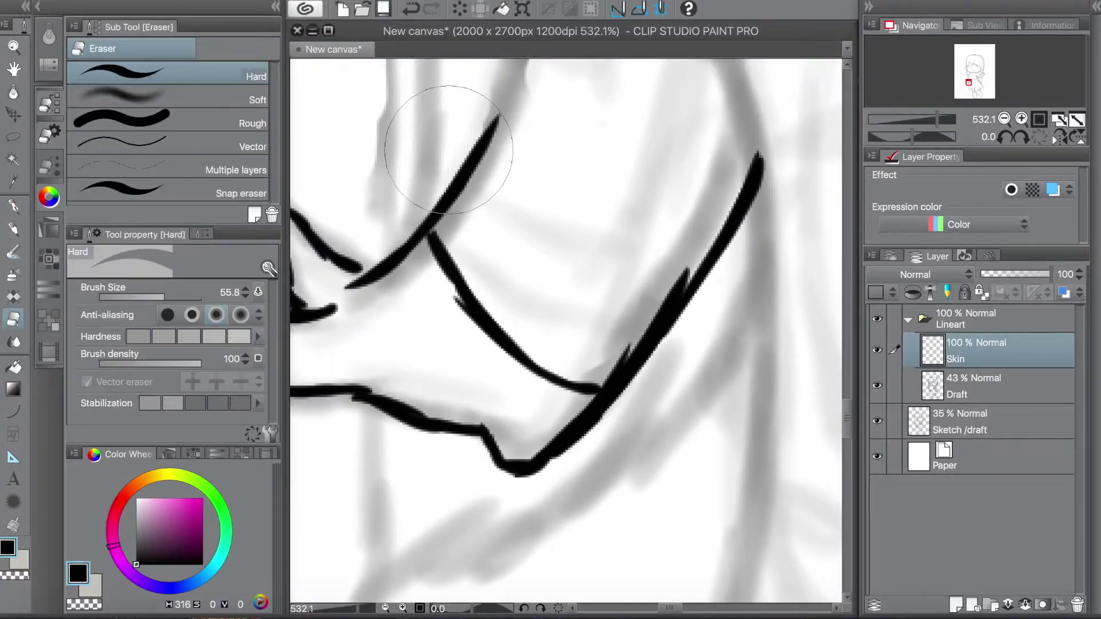
left_click_drag(717, 189, 605, 352)
key("p")
key("p")
mouse_move(427, 226)
left_mouse_down()
mouse_move(476, 310)
mouse_move(601, 402)
left_mouse_up()
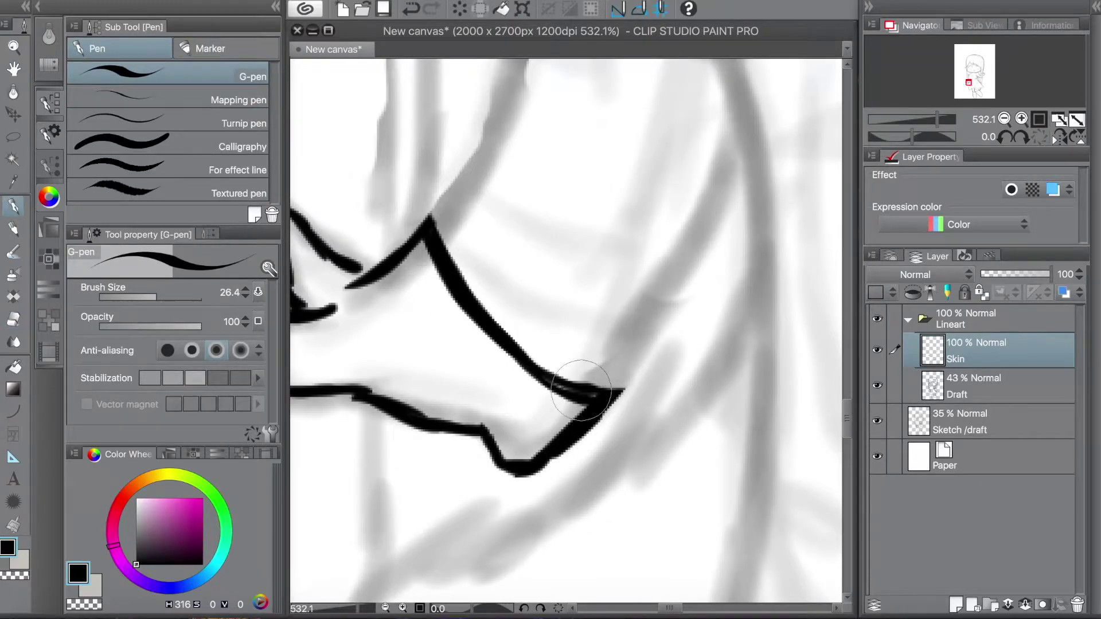
Trim the lowered hand's wrist line with the eraser and sharpen its lower corner
key("e")
mouse_move(473, 274)
left_mouse_down()
mouse_move(508, 304)
mouse_move(448, 219)
mouse_move(627, 356)
left_mouse_up()
key("p")
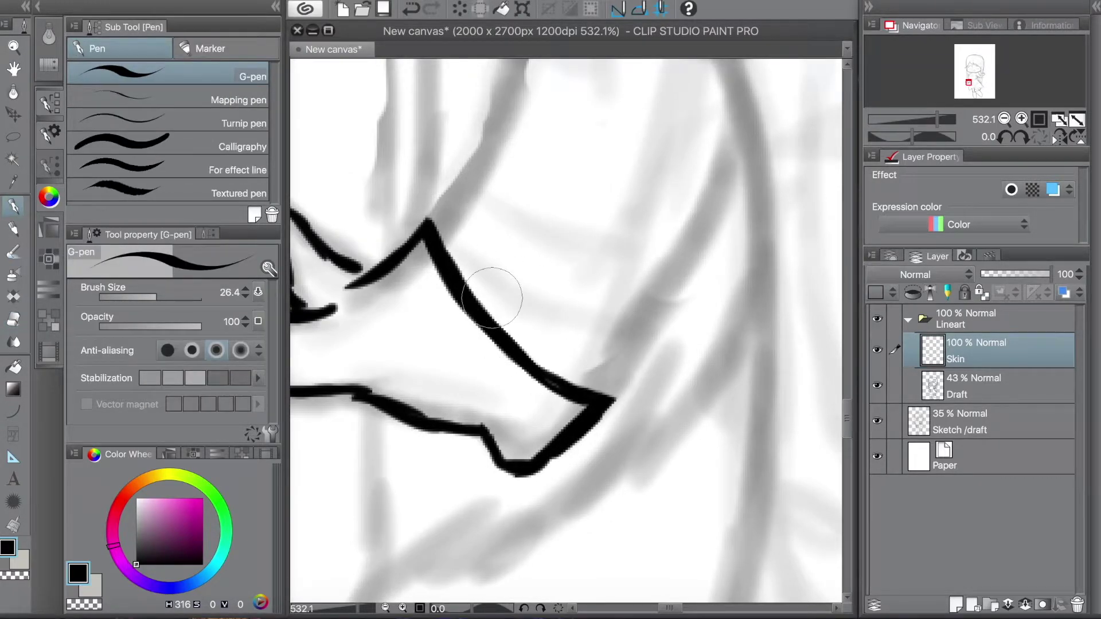
left_click_drag(532, 359, 706, 420)
key("e")
left_click_drag(441, 263, 459, 310)
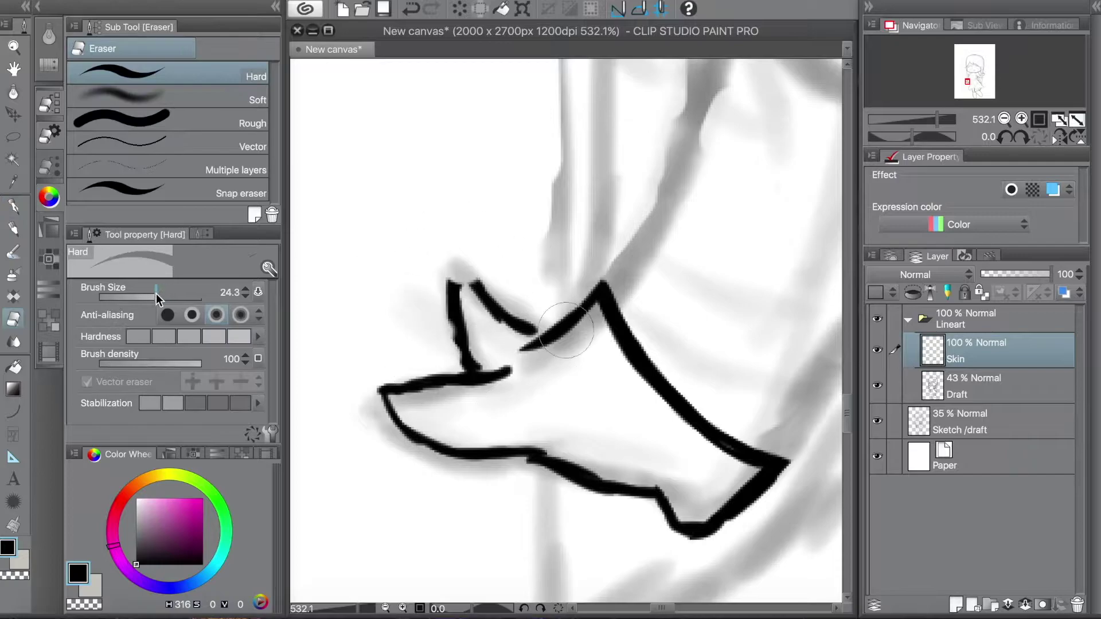
Join the lowered hand's thumb to the wrist line and redraw the thumb's outer edge
key("p")
key("p")
left_click_drag(532, 327, 573, 318)
key("e")
key("p")
mouse_move(474, 303)
left_mouse_down()
mouse_move(479, 367)
mouse_move(355, 376)
left_mouse_up()
key("e")
Round off the lowered hand's thumb and fingertip and redraw the lower edge of the hand
left_click_drag(413, 267, 462, 352)
key("p")
left_click_drag(424, 433, 342, 371)
mouse_move(342, 371)
left_mouse_down()
mouse_move(467, 389)
mouse_move(533, 421)
mouse_move(590, 430)
left_mouse_up()
key("e")
key("p")
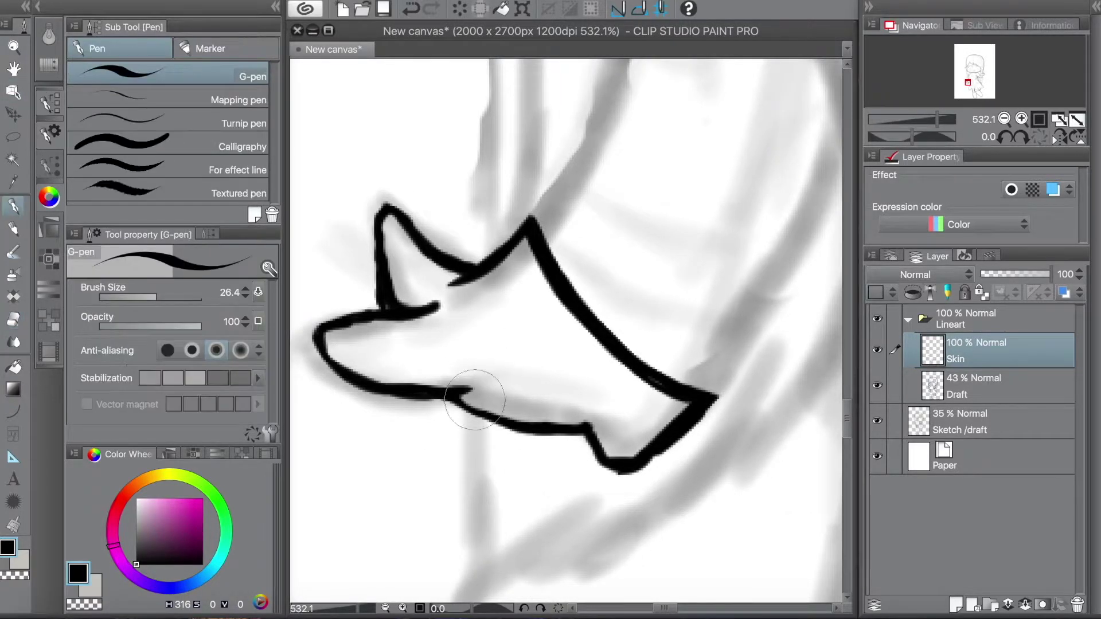
Ink the face outline from the left cheek around the chin to the right cheek, with the canvas rotated to -90 degrees
scroll(505, 325, "down", 5)
left_click_drag(505, 325, 539, 436)
scroll(545, 328, "up", 1)
left_click_drag(545, 328, 577, 359)
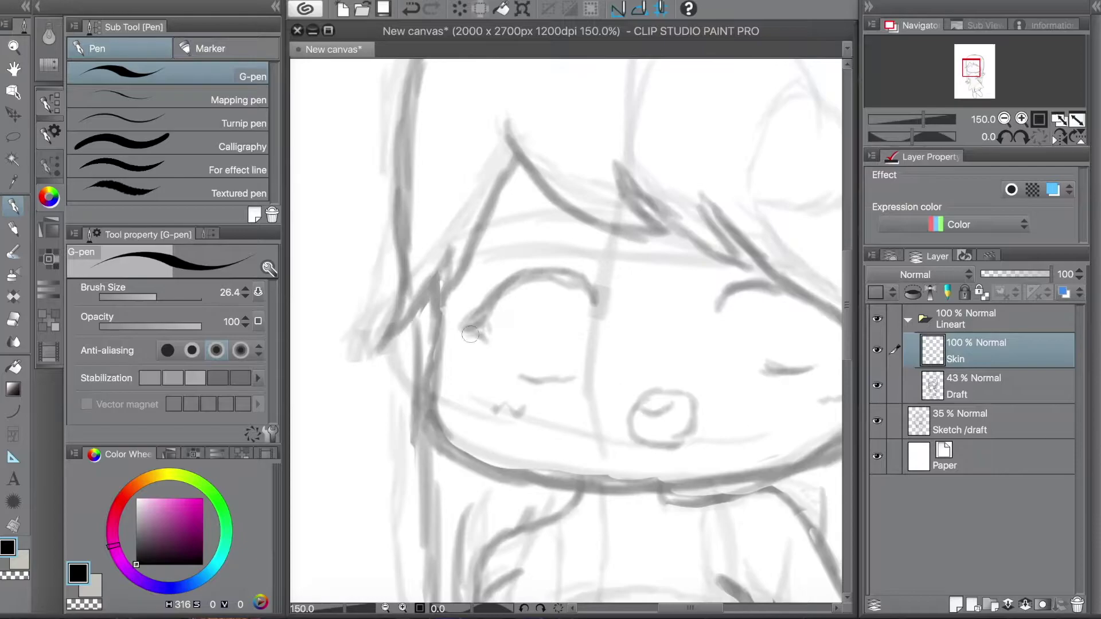
mouse_move(473, 466)
left_mouse_down()
mouse_move(436, 321)
mouse_move(559, 136)
mouse_move(597, 280)
mouse_move(609, 490)
left_mouse_up()
key("e")
key("p")
left_click_drag(564, 143, 619, 396)
key("e")
left_click_drag(600, 308, 610, 408)
key("p")
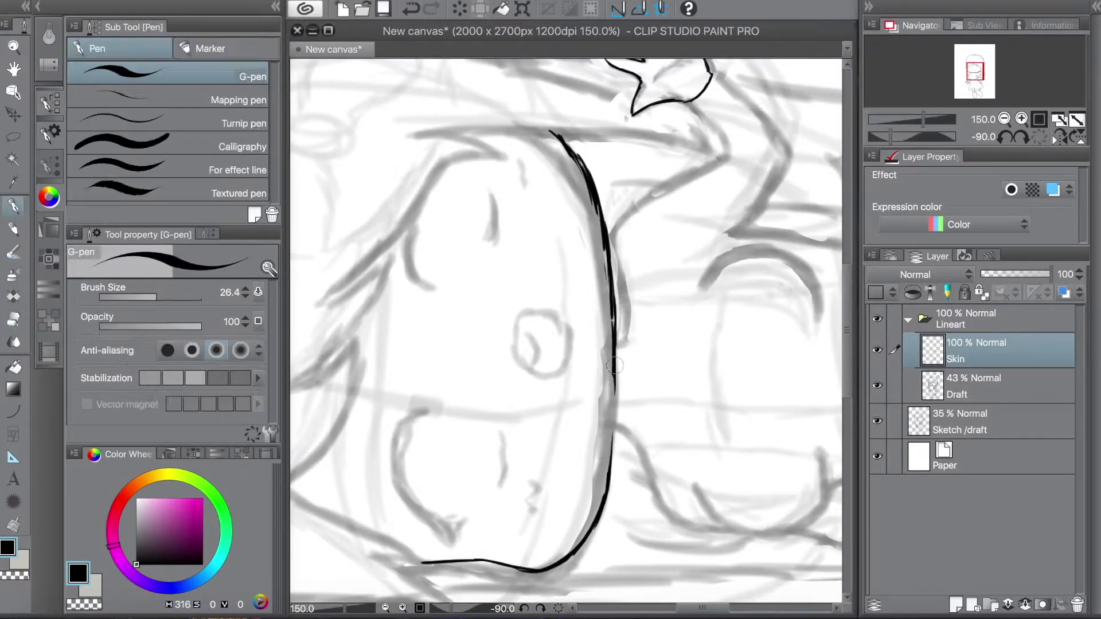
Clean up the thickness of the inked jaw line with eraser and pen and reset the canvas rotation
key("e")
key("ctrl+z")
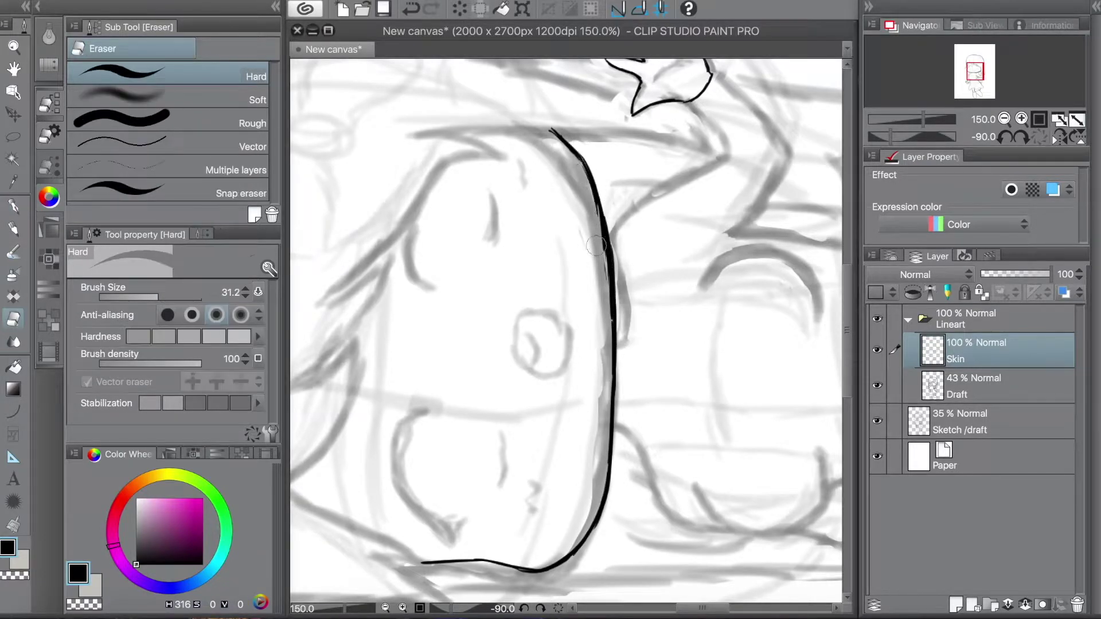
key("p")
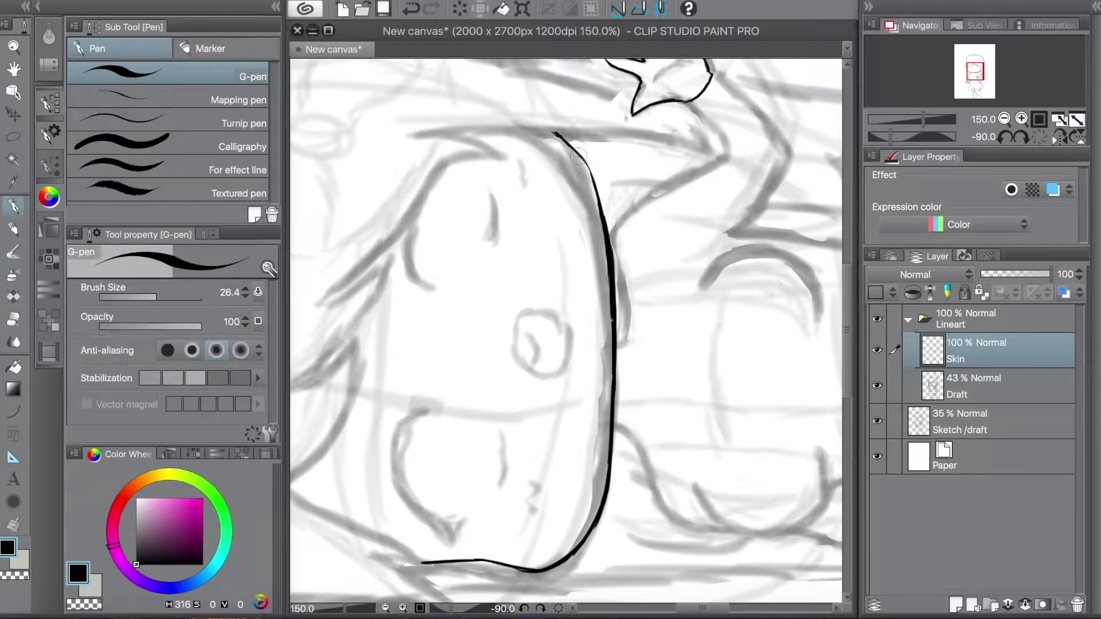
key("ctrl+alt+0")
key("p")
key("p")
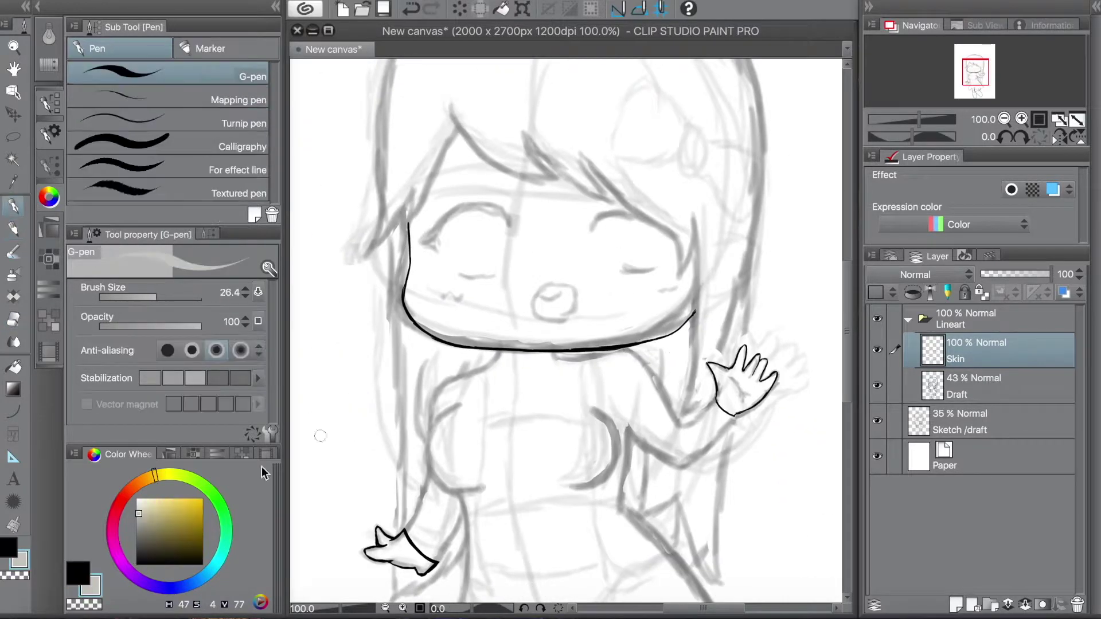
key("e")
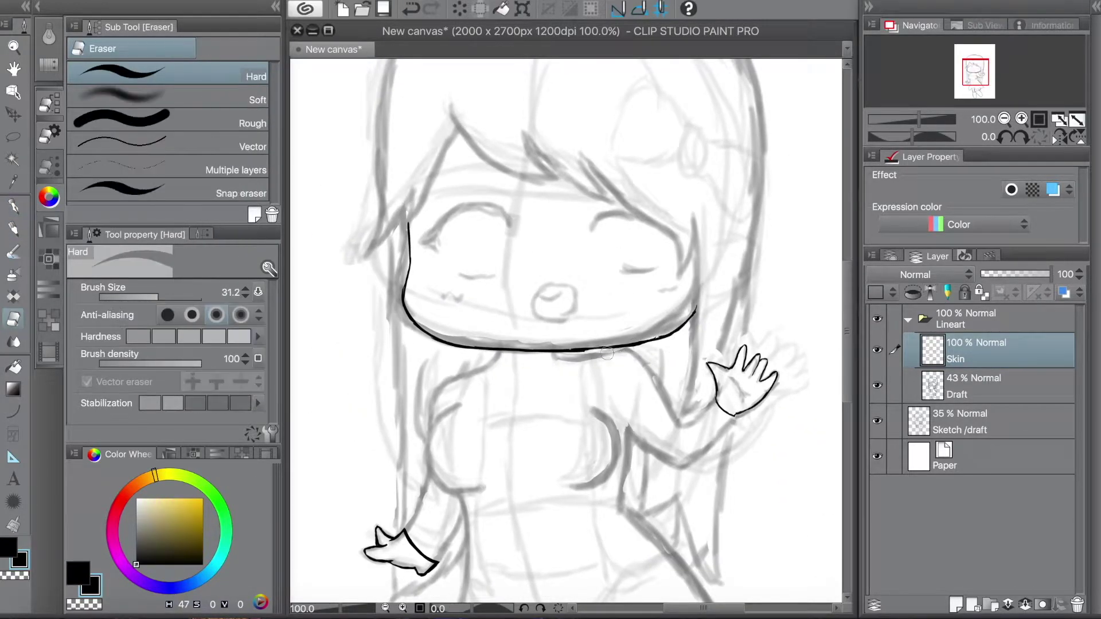
Add layers named Jacket, Shirt, Skirt and Boots above the Skin layer in the Lineart folder
scroll(601, 352, "up", 2)
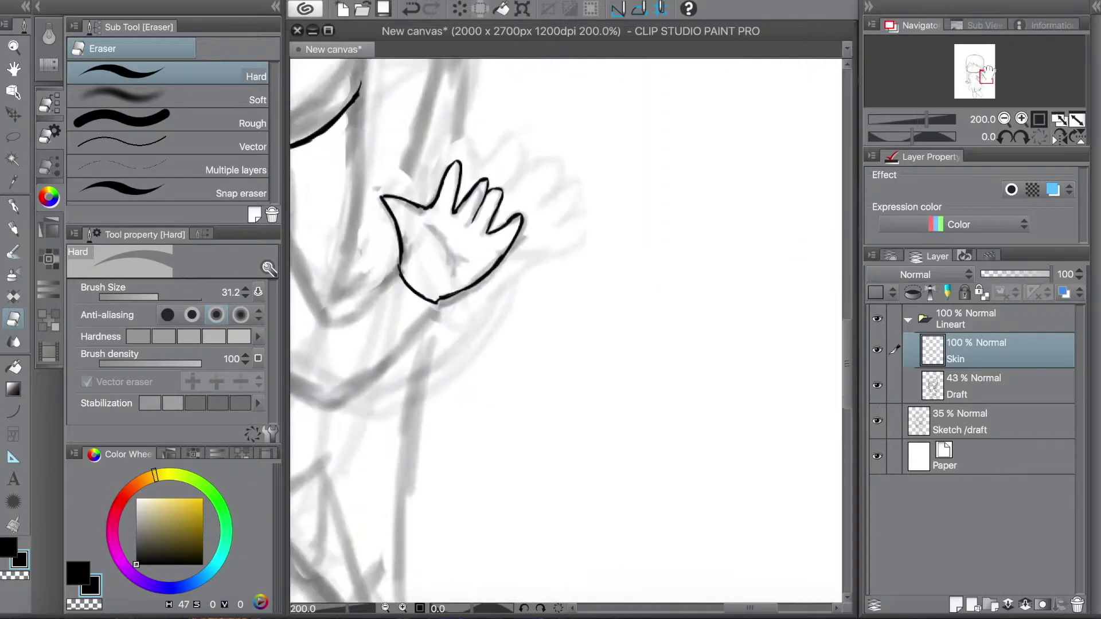
key("p")
scroll(507, 343, "down", 2)
left_click_drag(389, 228, 385, 298)
right_click(989, 362)
left_click(988, 362)
key("ctrl+plus")
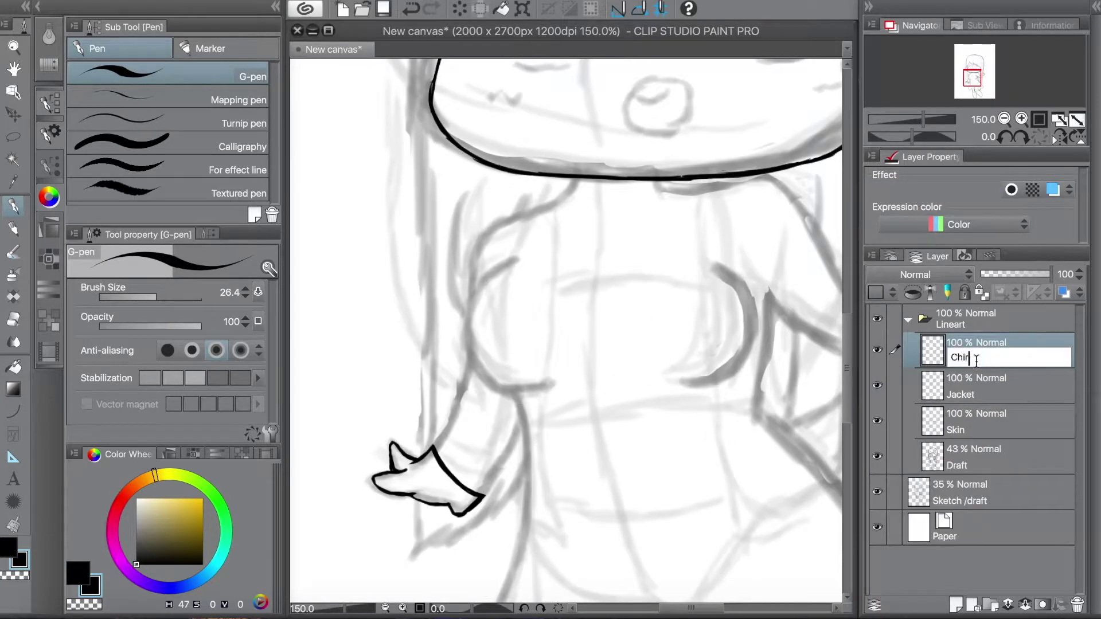
right_click(975, 358)
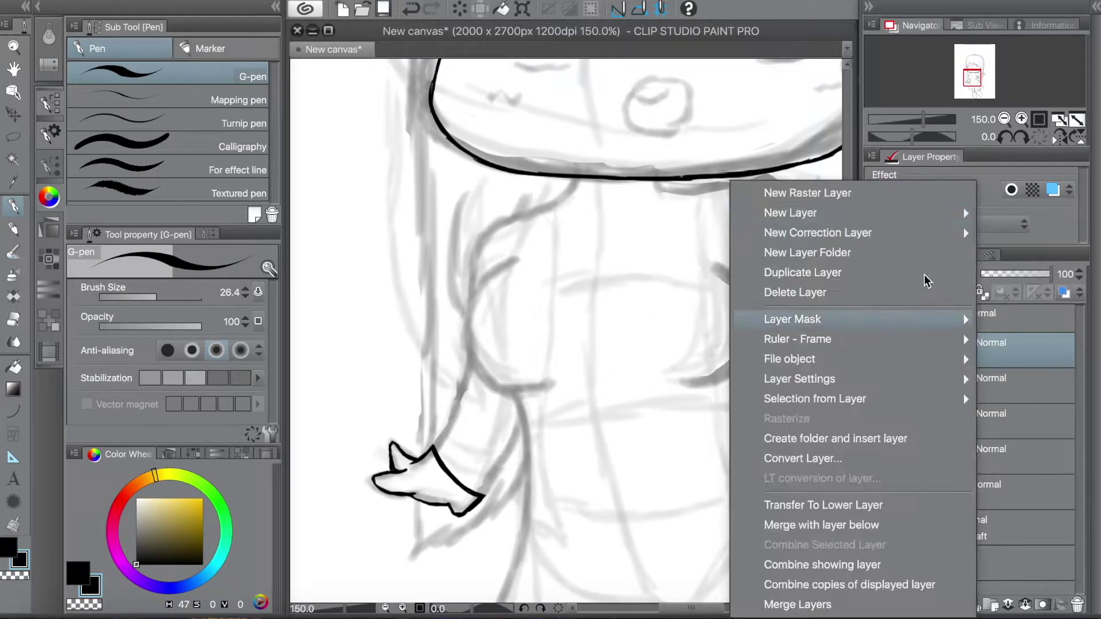
key("Escape")
Ink the left boot's sides and sole on the Boots layer with the G-pen at brush size 43.5
left_click_drag(972, 78, 974, 86)
scroll(974, 86, "up", 1)
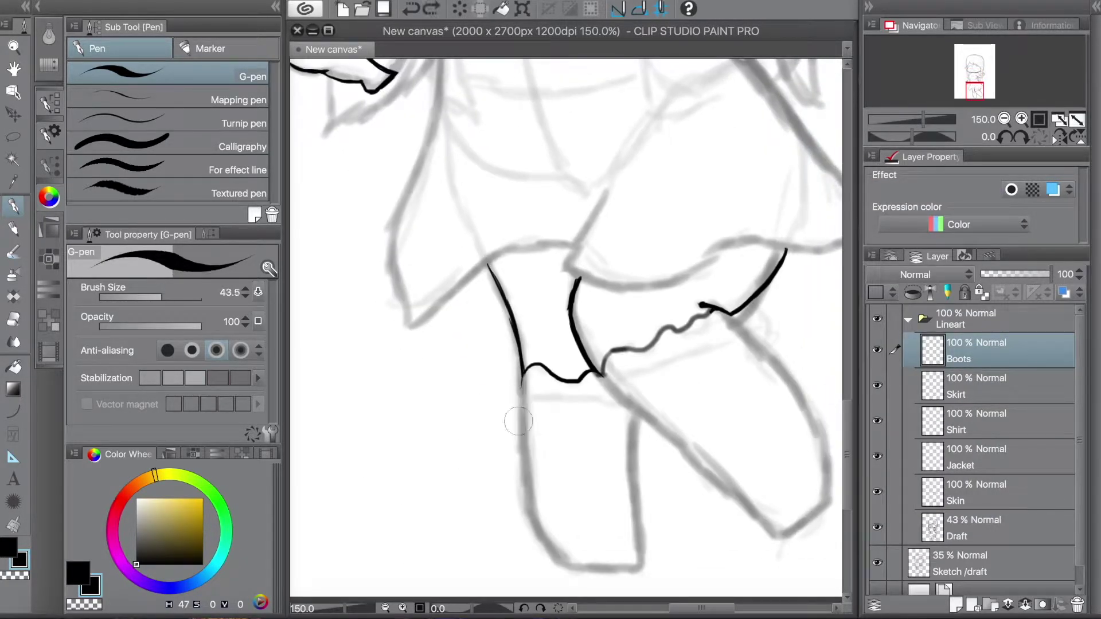
scroll(982, 90, "up", 2)
scroll(982, 90, "down", 1)
mouse_move(443, 344)
left_mouse_down()
mouse_move(560, 492)
mouse_move(642, 254)
mouse_move(636, 516)
left_mouse_up()
left_click_drag(646, 227, 653, 508)
Rework the left boot's rounded bottom corner and retrace its outer side
key("e")
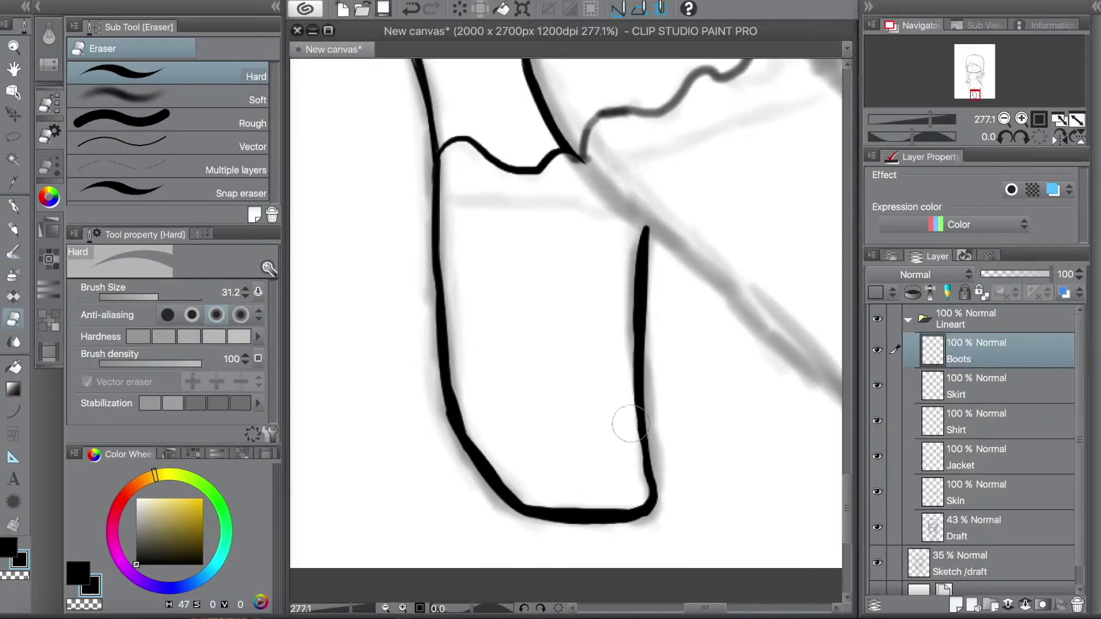
key("p")
left_click_drag(512, 339, 547, 352)
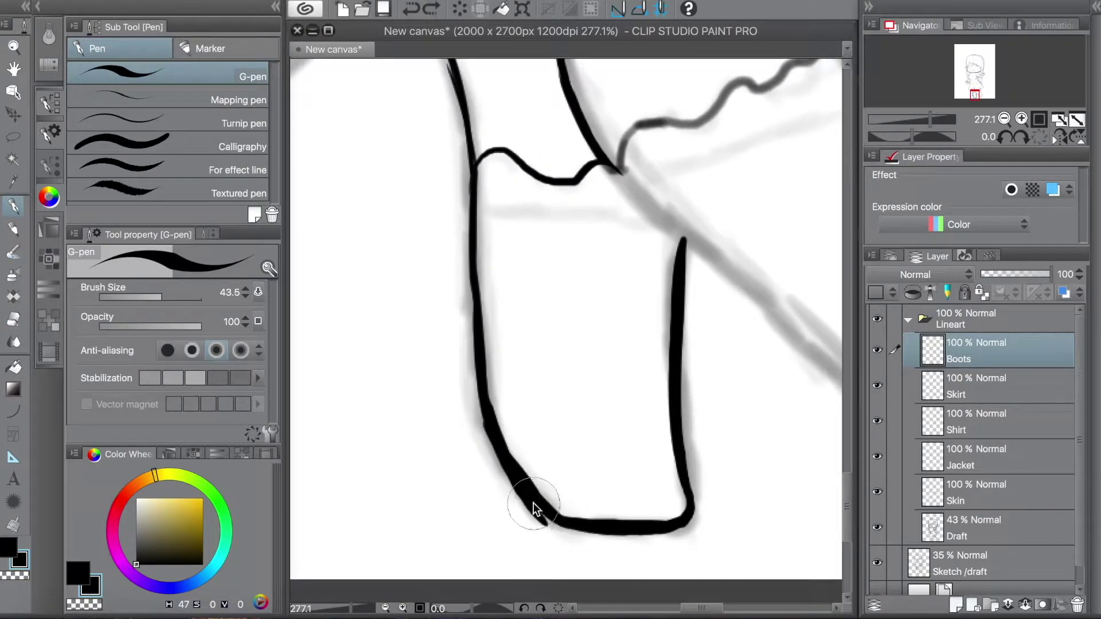
left_click_drag(477, 238, 472, 201)
left_click_drag(477, 363, 467, 262)
Thin the left boot's outer side with the eraser and redraw it smoothly up to the wavy top edge
key("e")
mouse_move(504, 418)
left_mouse_down()
mouse_move(540, 483)
mouse_move(485, 448)
mouse_move(469, 252)
left_mouse_up()
key("p")
key("e")
left_click_drag(479, 396, 461, 209)
key("p")
left_click_drag(481, 321, 476, 186)
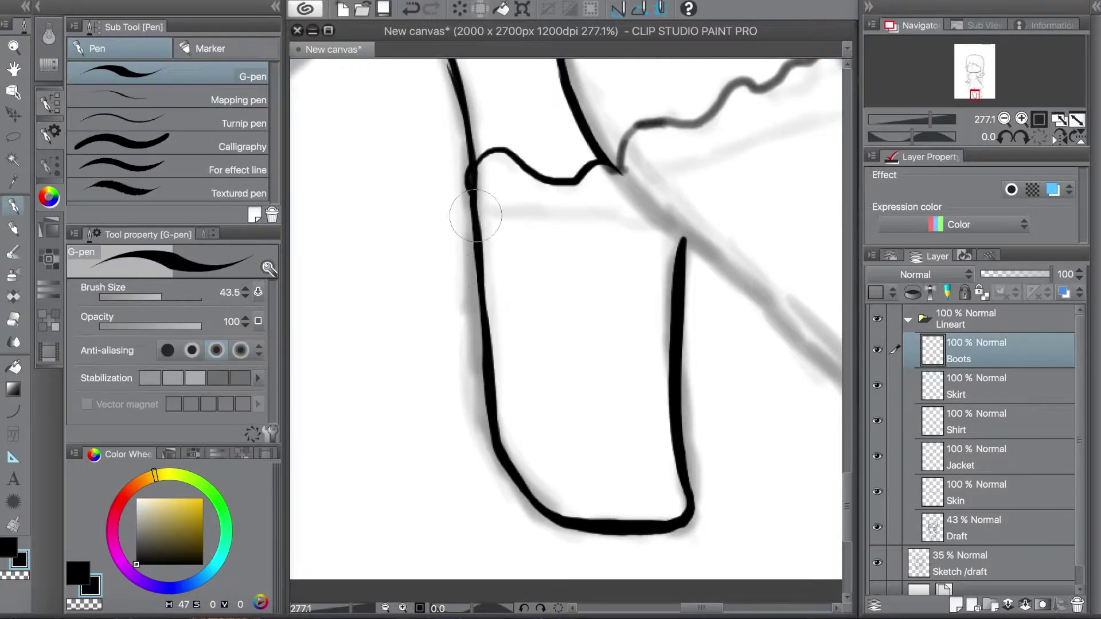
Ink the curved lower edge of the left boot's cuff and tidy where it meets the boot's sides
left_click_drag(423, 134, 466, 221)
key("e")
left_click(523, 263, "ctrl+shift")
left_click(524, 264, "ctrl+shift")
key("p")
mouse_move(514, 279)
left_mouse_down()
mouse_move(634, 314)
mouse_move(699, 317)
mouse_move(574, 279)
left_mouse_up()
key("e")
key("p")
Retrace the right boot's wavy top edge with a heavier line and start its inner side
mouse_move(539, 218)
left_mouse_down()
mouse_move(633, 302)
mouse_move(589, 355)
left_mouse_up()
key("e")
key("p")
mouse_move(493, 313)
left_mouse_down()
mouse_move(502, 276)
mouse_move(594, 235)
left_mouse_up()
key("ctrl+z")
mouse_move(553, 275)
left_mouse_down()
mouse_move(693, 193)
mouse_move(723, 203)
left_mouse_up()
left_click_drag(739, 246, 654, 166)
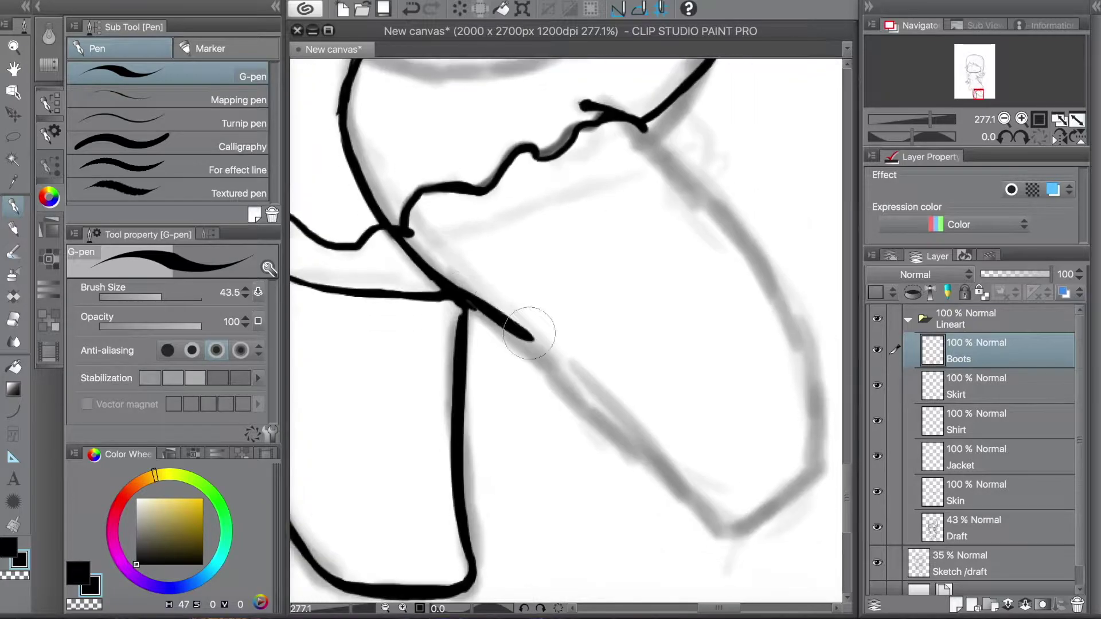
Ink the right boot's inner side, curved outer side and sole, trimming the outline with the eraser
left_click_drag(461, 303, 605, 418)
mouse_move(456, 298)
left_mouse_down()
mouse_move(666, 466)
mouse_move(713, 529)
mouse_move(809, 470)
left_mouse_up()
mouse_move(642, 123)
left_mouse_down()
mouse_move(763, 255)
mouse_move(819, 390)
mouse_move(809, 476)
left_mouse_up()
key("ctrl+z")
left_click_drag(808, 476, 707, 452)
key("e")
mouse_move(559, 137)
left_mouse_down()
mouse_move(644, 230)
mouse_move(700, 330)
left_mouse_up()
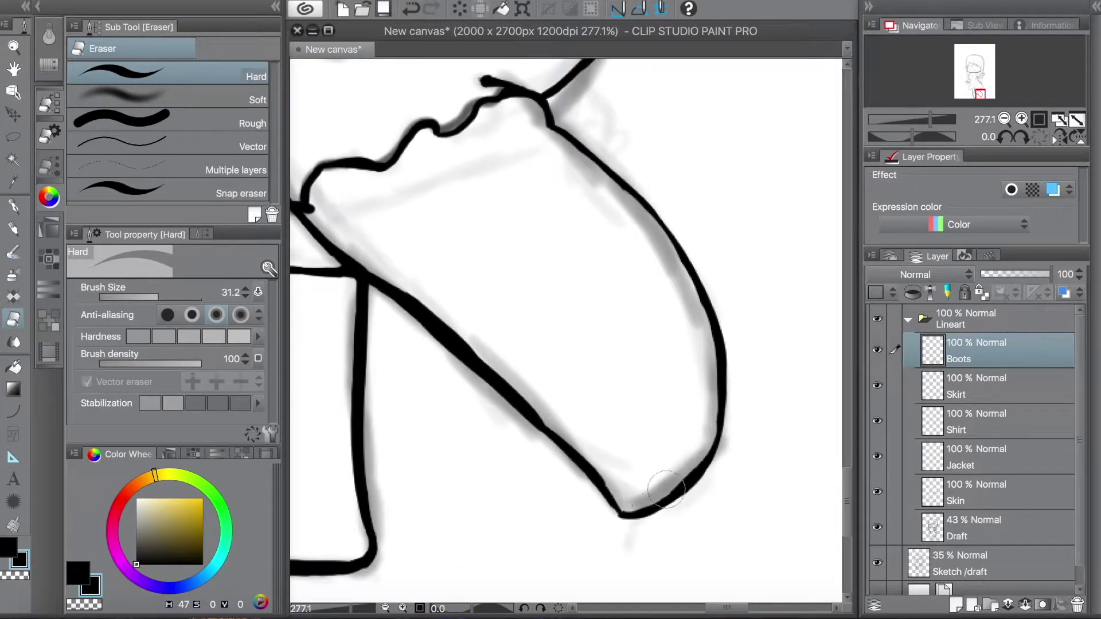
Smooth the right boot's diagonal inner side to an even thickness by erasing and retracing it
scroll(501, 210, "left", 3)
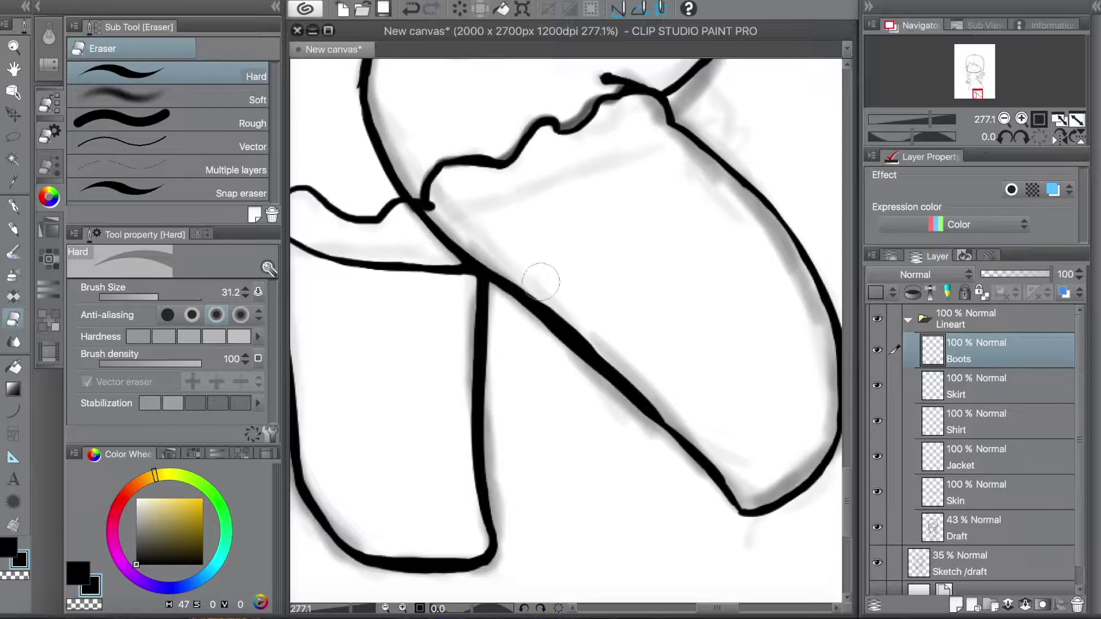
left_click_drag(546, 294, 659, 427)
key("p")
mouse_move(579, 350)
left_mouse_down()
mouse_move(499, 287)
mouse_move(682, 442)
left_mouse_up()
key("e")
mouse_move(541, 321)
left_mouse_down()
mouse_move(645, 423)
mouse_move(590, 358)
left_mouse_up()
key("p")
left_click_drag(642, 413, 716, 473)
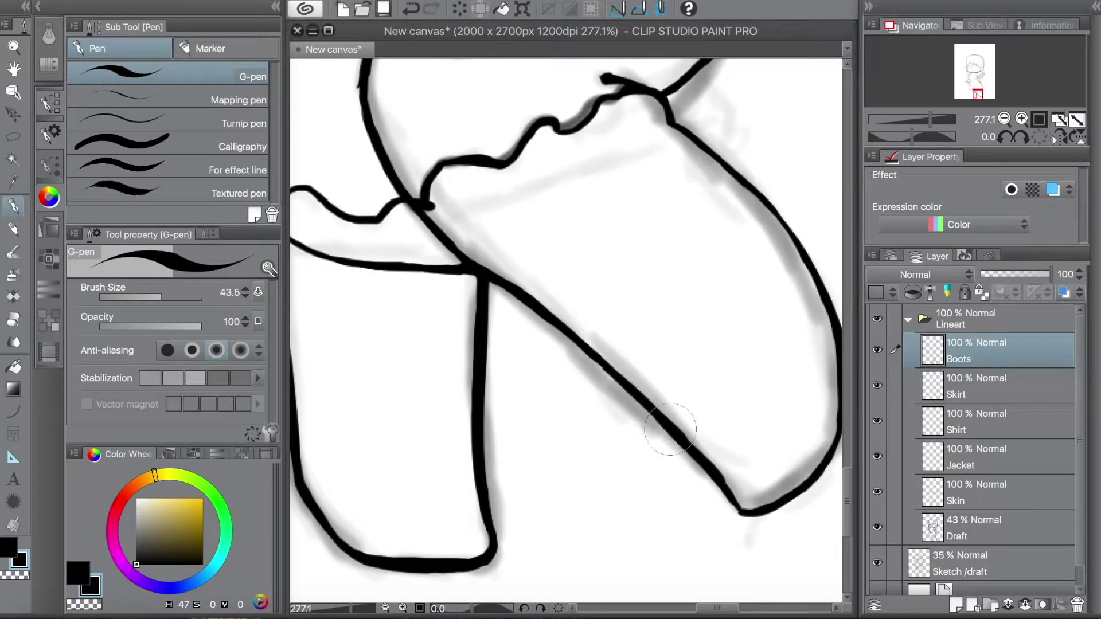
key("e")
left_click_drag(628, 379, 676, 430)
Erase the overlapping ink where the boot cuffs meet and the left boot's wavy edge on the Skin layer
left_click(1003, 119)
scroll(965, 89, "up", 3)
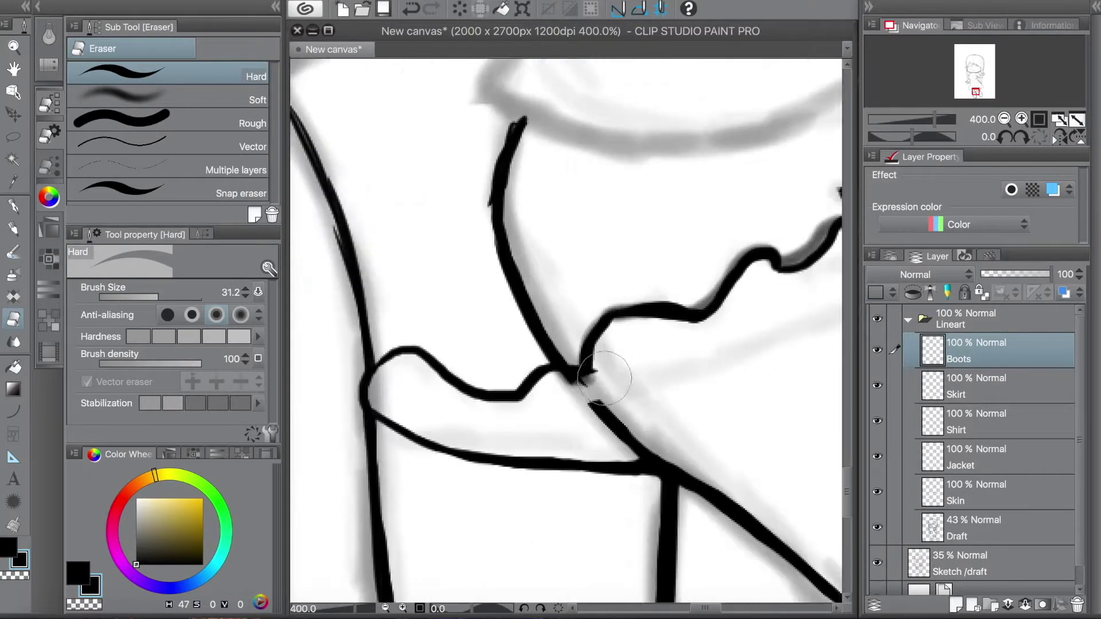
left_click(799, 437, "ctrl+shift")
left_click(559, 363, "ctrl+shift")
key("p")
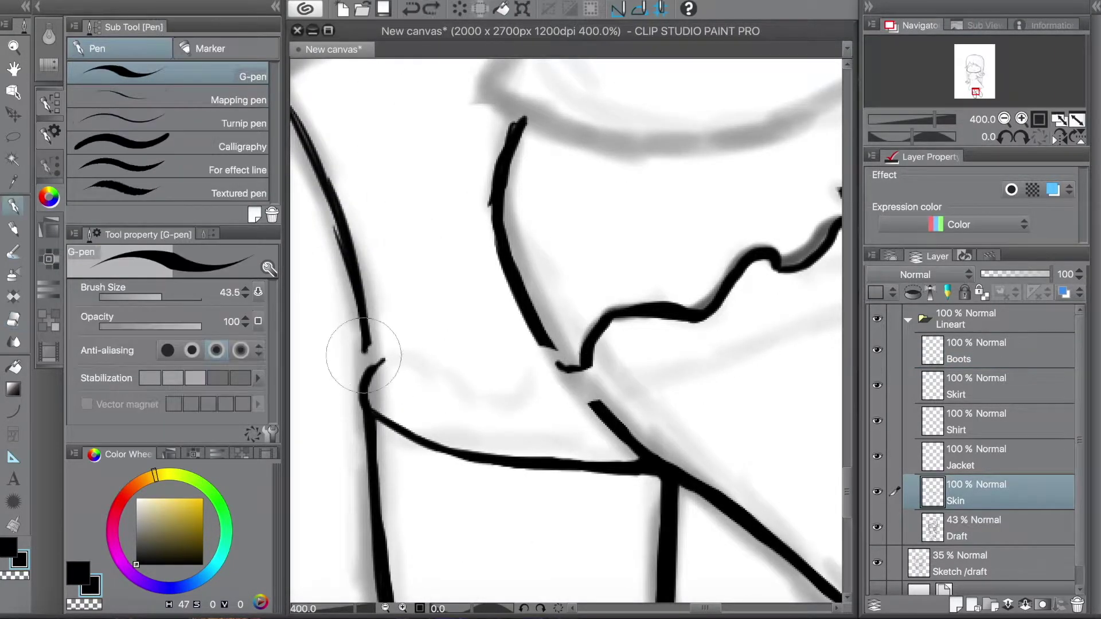
Redraw the left boot's wavy top edge on the Boots layer and join it to the right boot's cuff
left_click(406, 380, "ctrl+shift")
mouse_move(436, 381)
left_mouse_down()
mouse_move(573, 381)
mouse_move(533, 379)
mouse_move(579, 358)
mouse_move(454, 318)
left_mouse_up()
key("e")
key("p")
key("e")
key("p")
left_click(547, 347, "ctrl+shift")
left_click(453, 339, "ctrl+shift")
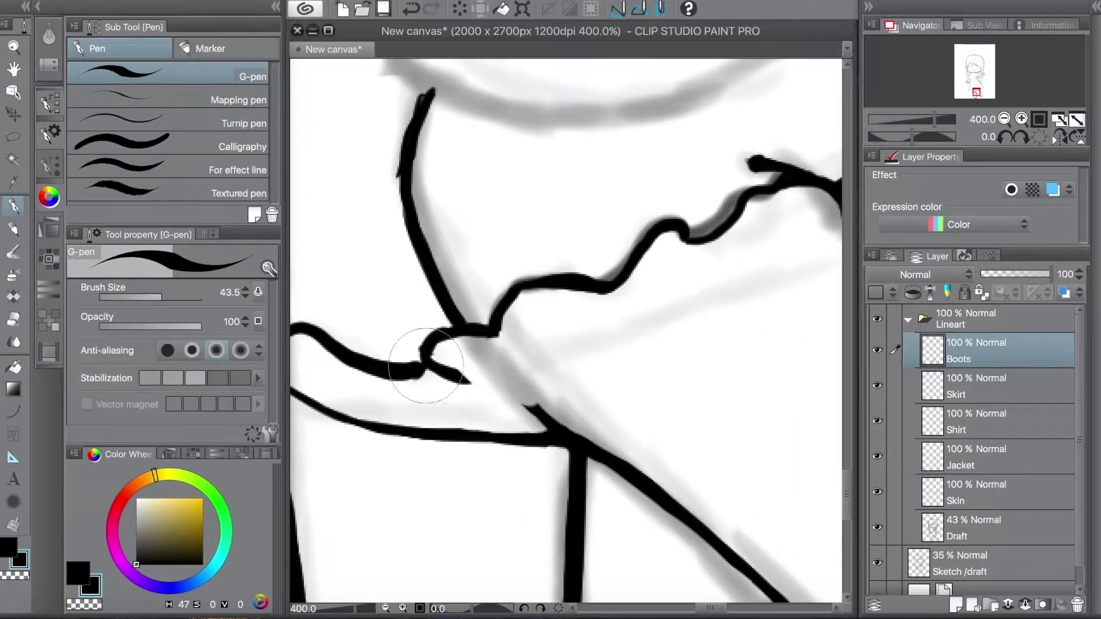
Ink the right boot's cuff around its inner corner and along its curved lower edge
left_click_drag(430, 367, 545, 427)
key("e")
left_click_drag(488, 379, 539, 366)
key("p")
left_click_drag(436, 367, 522, 427)
key("ctrl+z")
left_click_drag(779, 288, 653, 322)
mouse_move(453, 435)
left_mouse_down()
mouse_move(419, 432)
mouse_move(688, 247)
left_mouse_up()
Even out the right boot cuff's curved lower edge and erase the stray stub at the outer end of its wavy top edge
mouse_move(712, 294)
left_mouse_down()
mouse_move(560, 394)
mouse_move(652, 342)
left_mouse_up()
key("ctrl+z")
key("e")
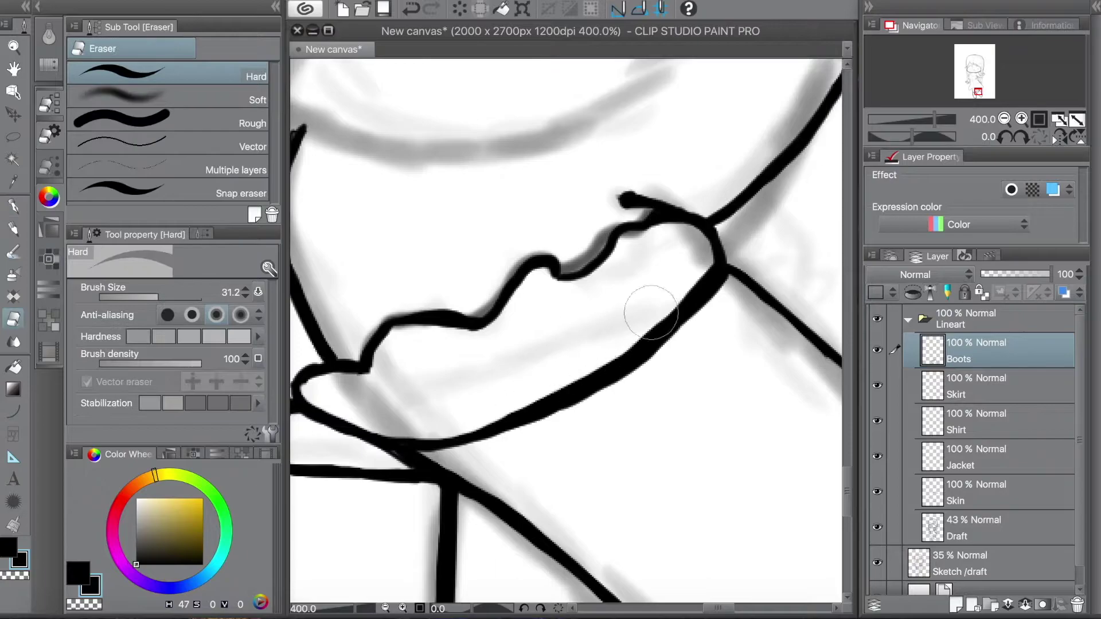
key("p")
key("e")
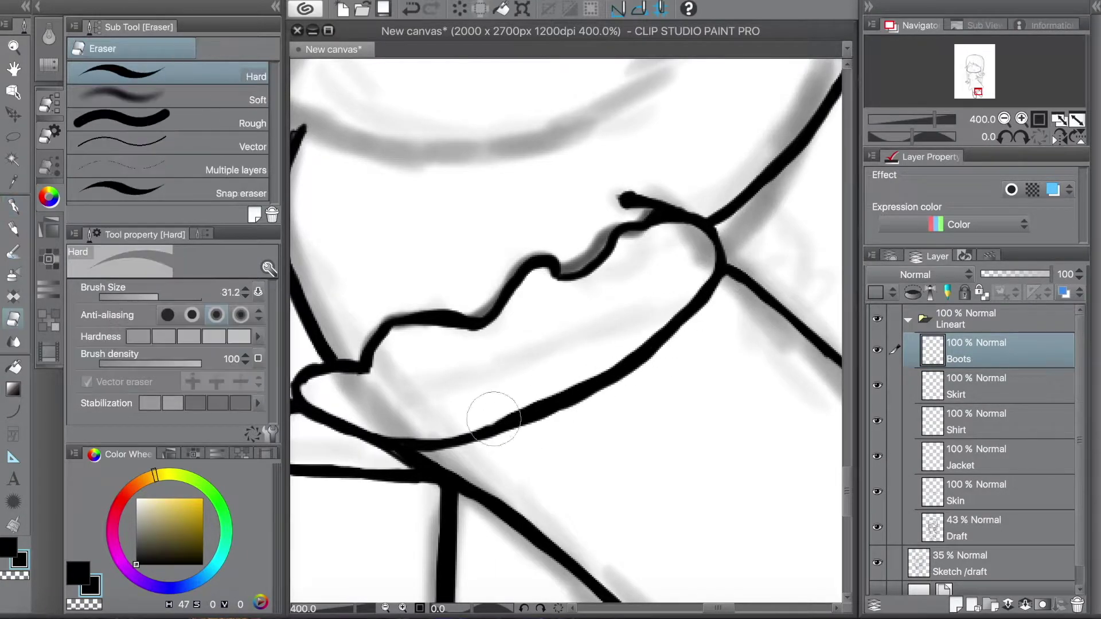
left_click_drag(731, 287, 704, 265)
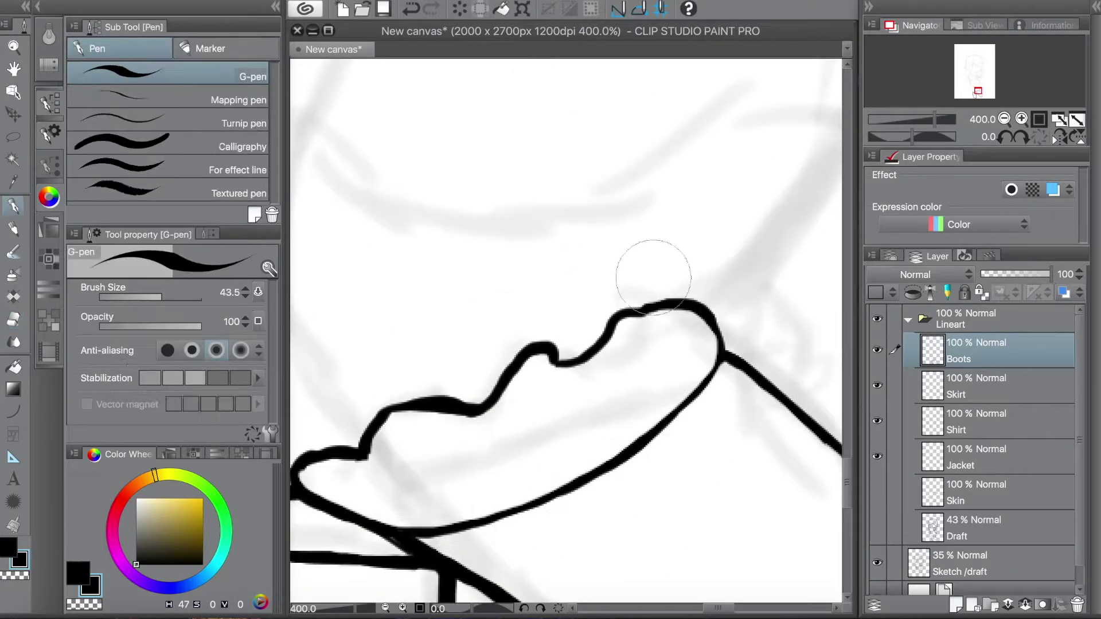
mouse_move(653, 277)
left_mouse_down()
mouse_move(700, 381)
mouse_move(653, 447)
left_mouse_up()
key("e")
key("p")
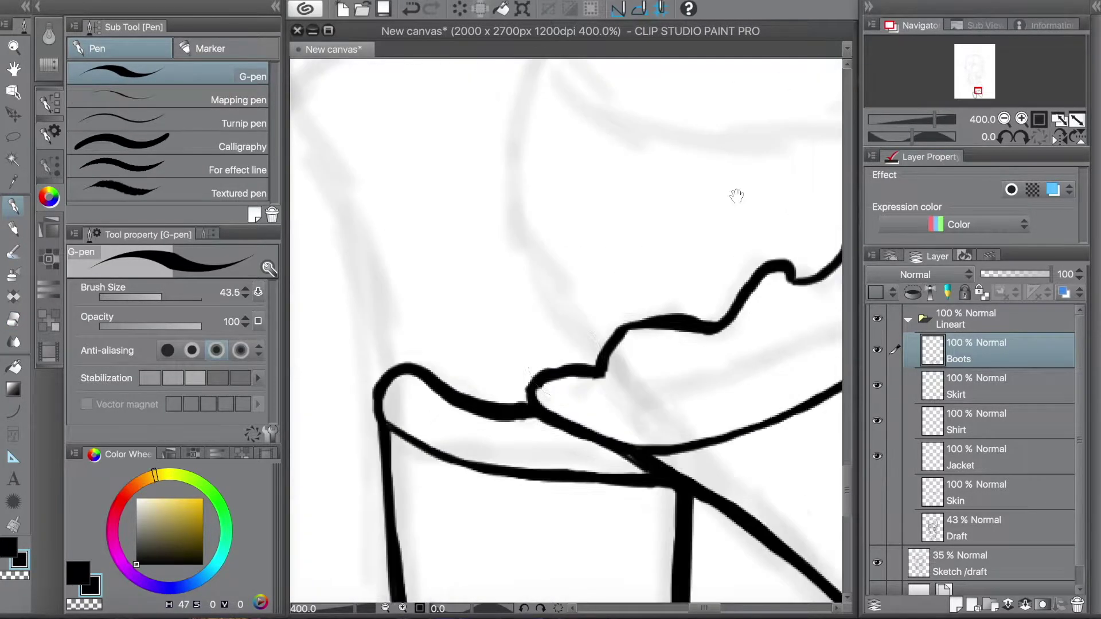
key("p")
key("p")
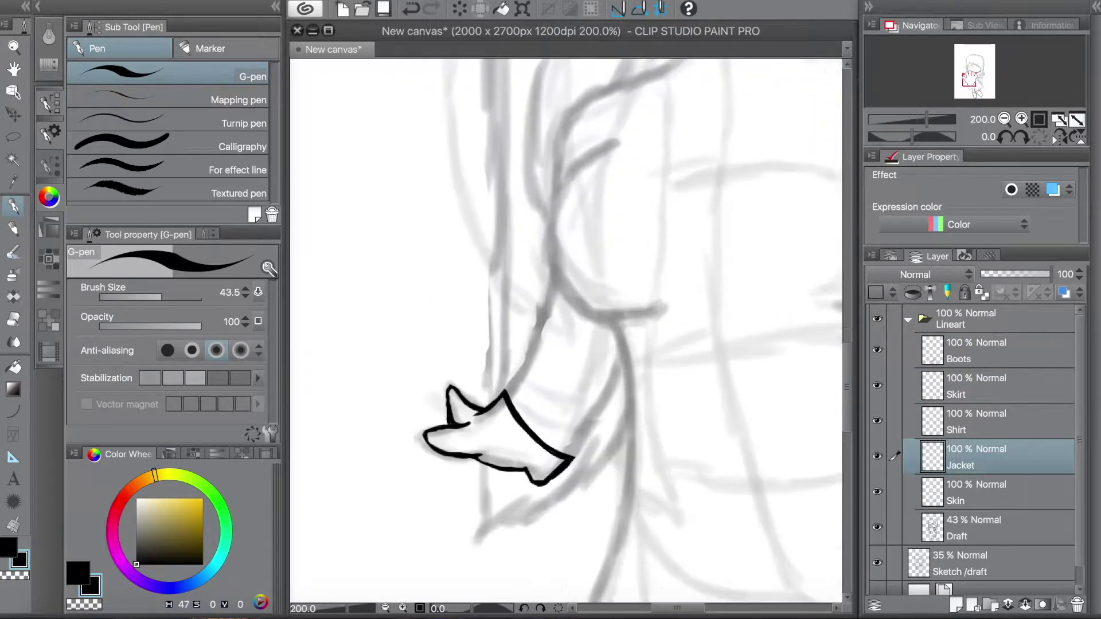
Ink the curved cuff band at the lowered hand's wrist on the Jacket layer and clean its outline
scroll(490, 404, "up", 2)
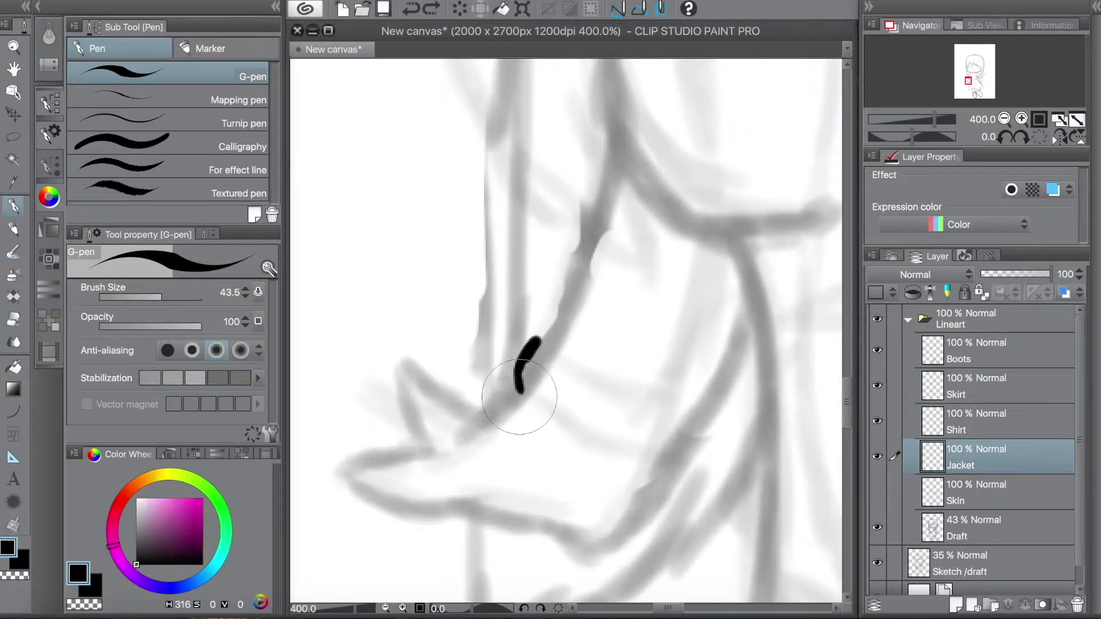
mouse_move(519, 376)
left_mouse_down()
mouse_move(644, 466)
mouse_move(688, 478)
left_mouse_up()
left_click_drag(539, 339, 715, 438)
key("e")
left_click_drag(537, 406, 538, 419)
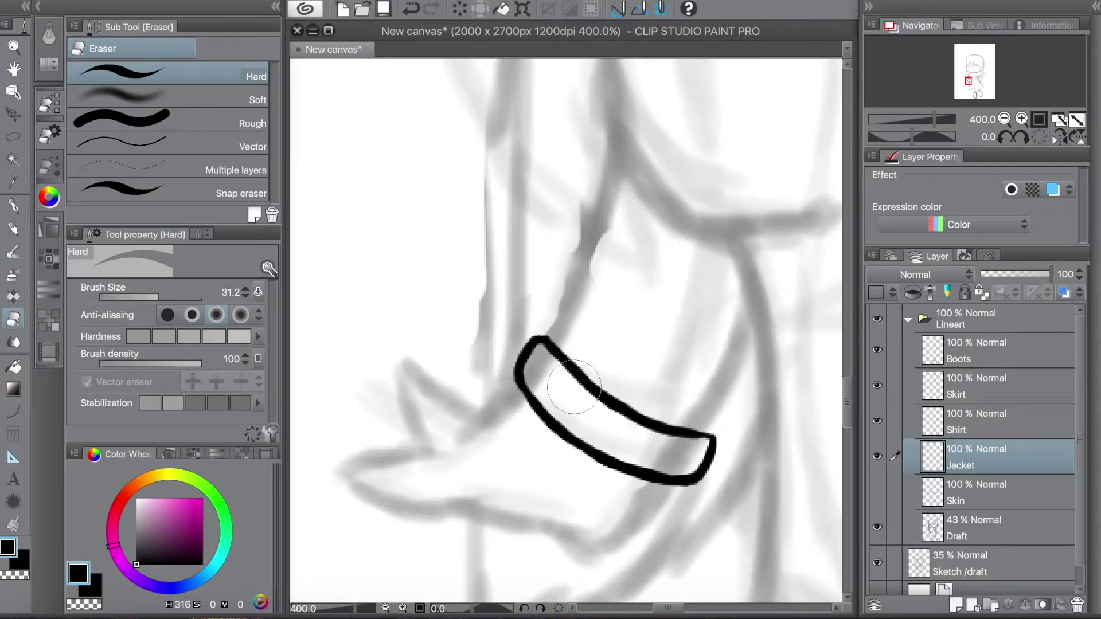
key("p")
Show the Skin layer, lasso the jacket cuff, and move and rotate it to fit the lowered hand's wrist
left_click(877, 491)
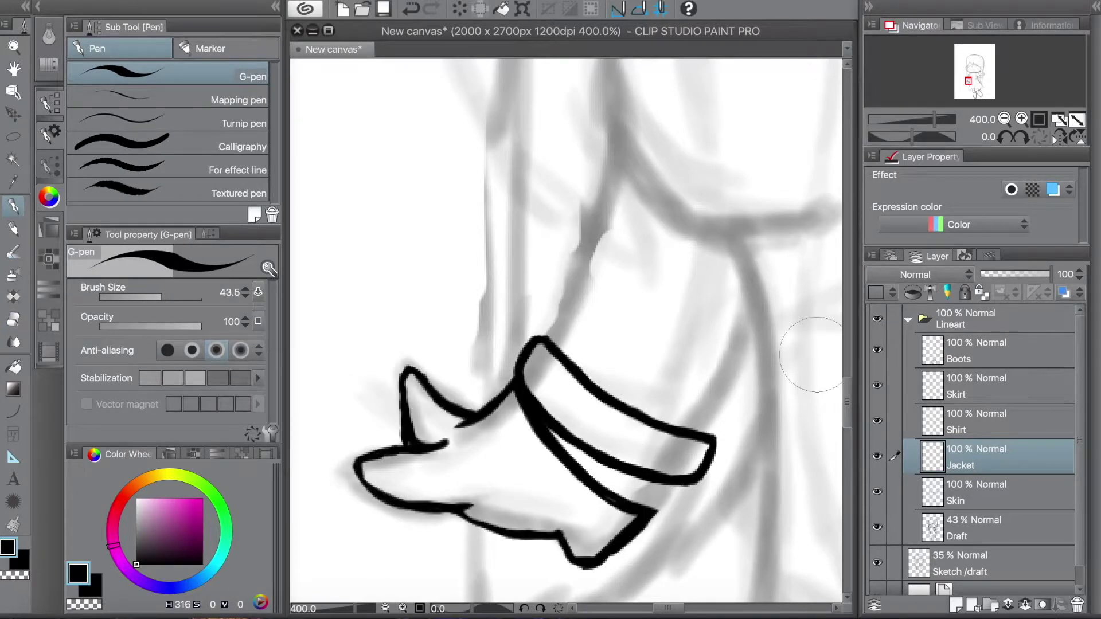
key("m")
key("ctrl+t")
left_click_drag(642, 488, 601, 470)
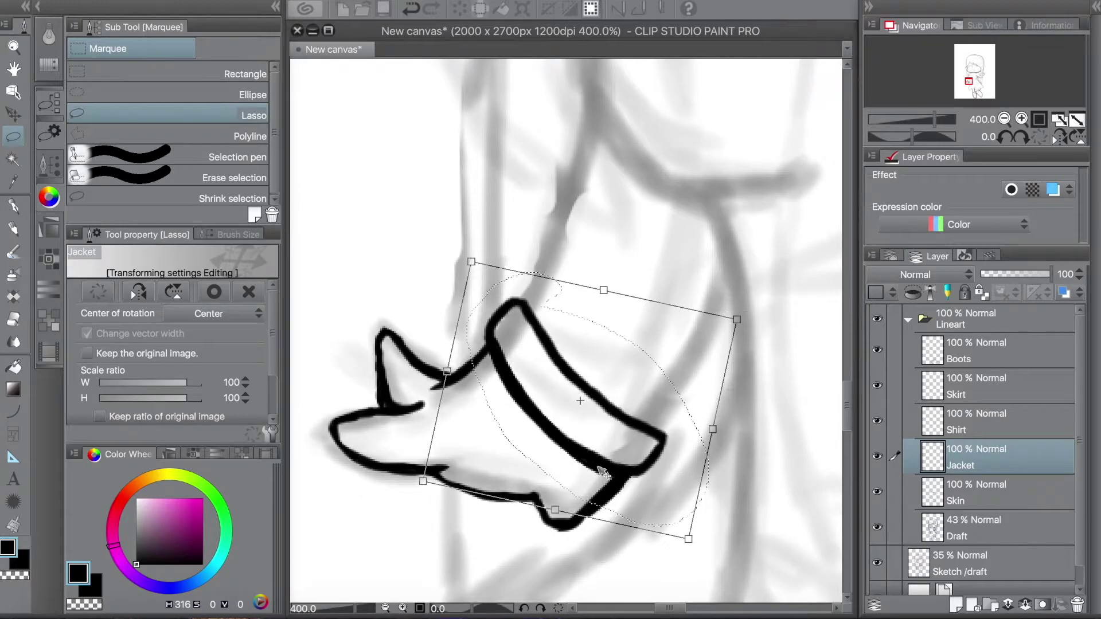
key("Return")
Ink both edges of the lowered forearm's sleeve up from the cuff, with a small fold line on the inner side
scroll(564, 329, "up", 2)
key("p")
left_click_drag(584, 190, 516, 382)
left_click_drag(659, 510, 694, 464)
left_click_drag(670, 409, 692, 457)
scroll(691, 457, "down", 1)
scroll(717, 396, "down", 2)
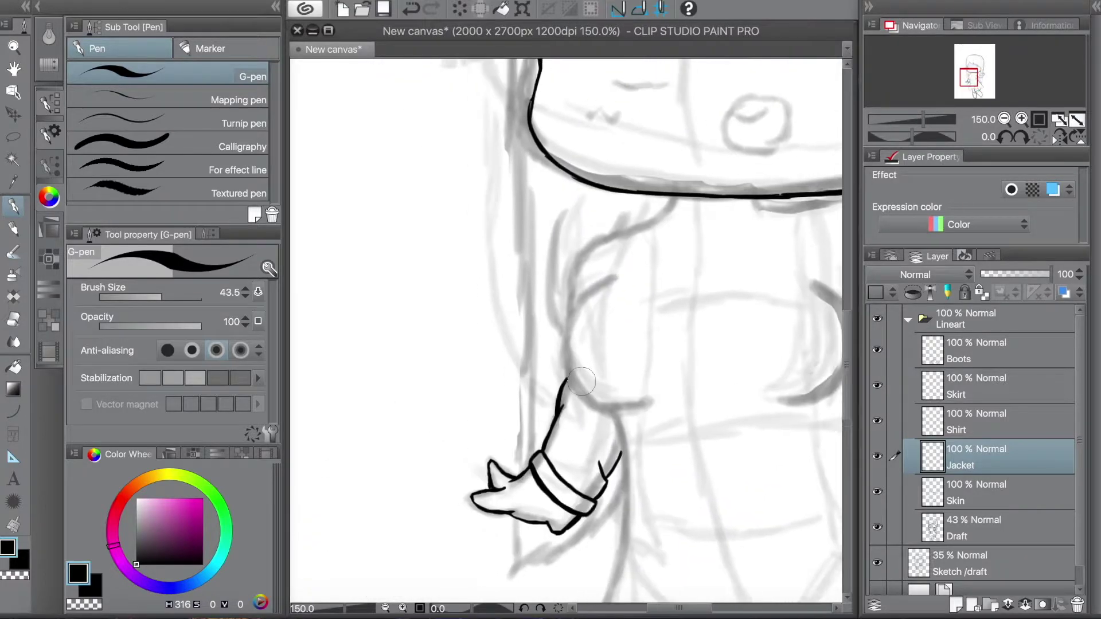
Ink the two sides of the neck under the chin on the Skin layer
scroll(631, 330, "up", 3)
key("alt+bracketleft")
left_click_drag(635, 289, 608, 318)
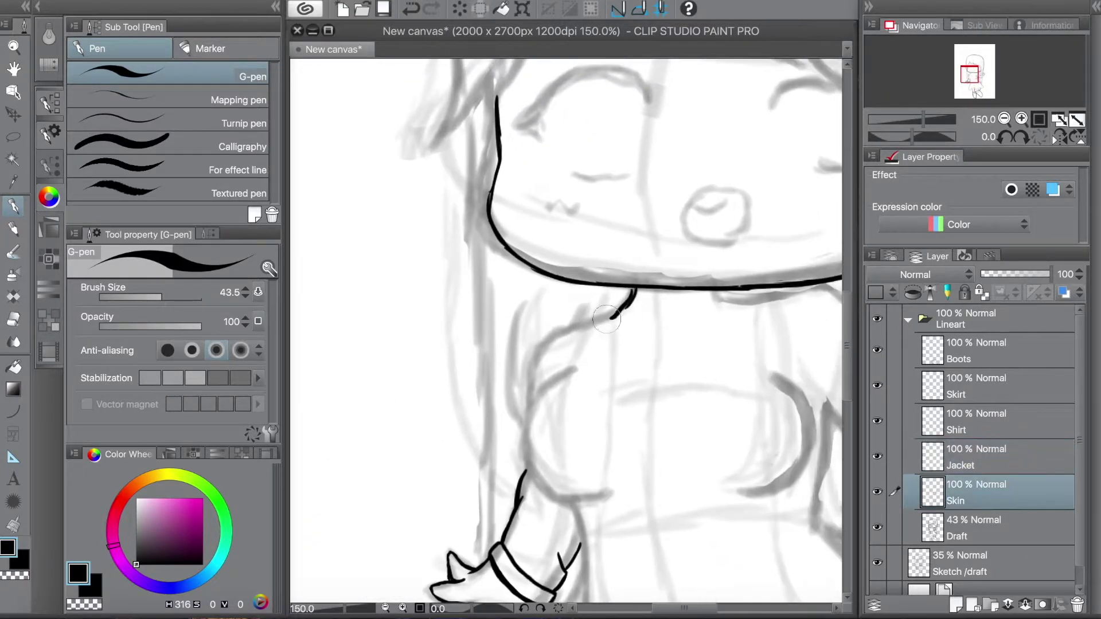
left_click_drag(722, 300, 611, 319)
left_click_drag(605, 313, 650, 324)
Ink the left shoulder contour from the neck and the curve around the left bust on the Jacket layer
key("alt+bracketright")
scroll(609, 313, "up", 2)
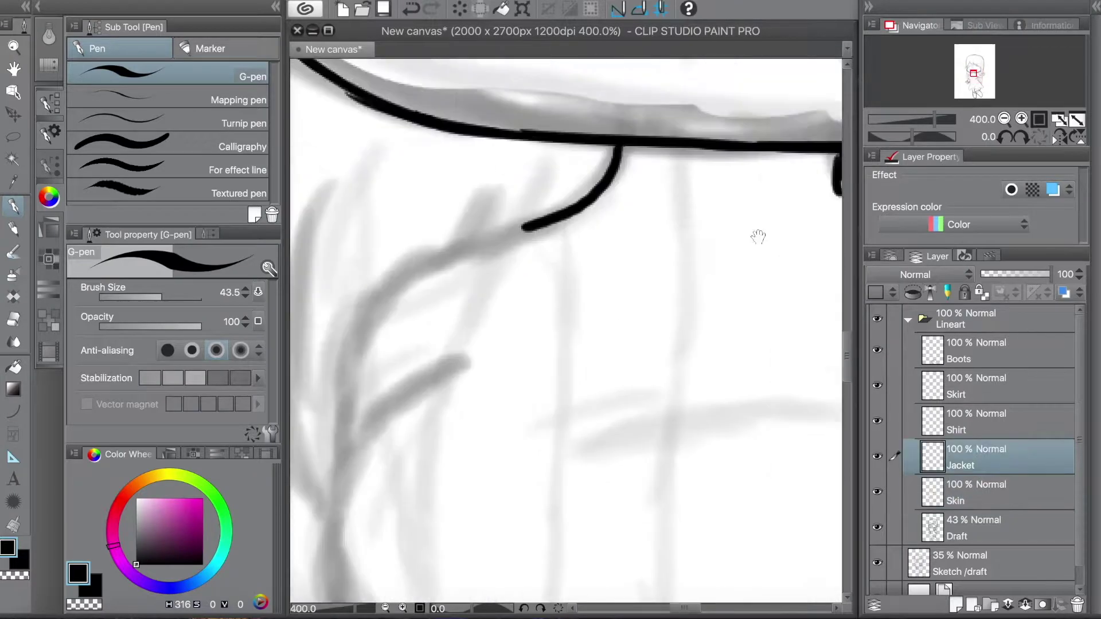
scroll(566, 330, "down", 2)
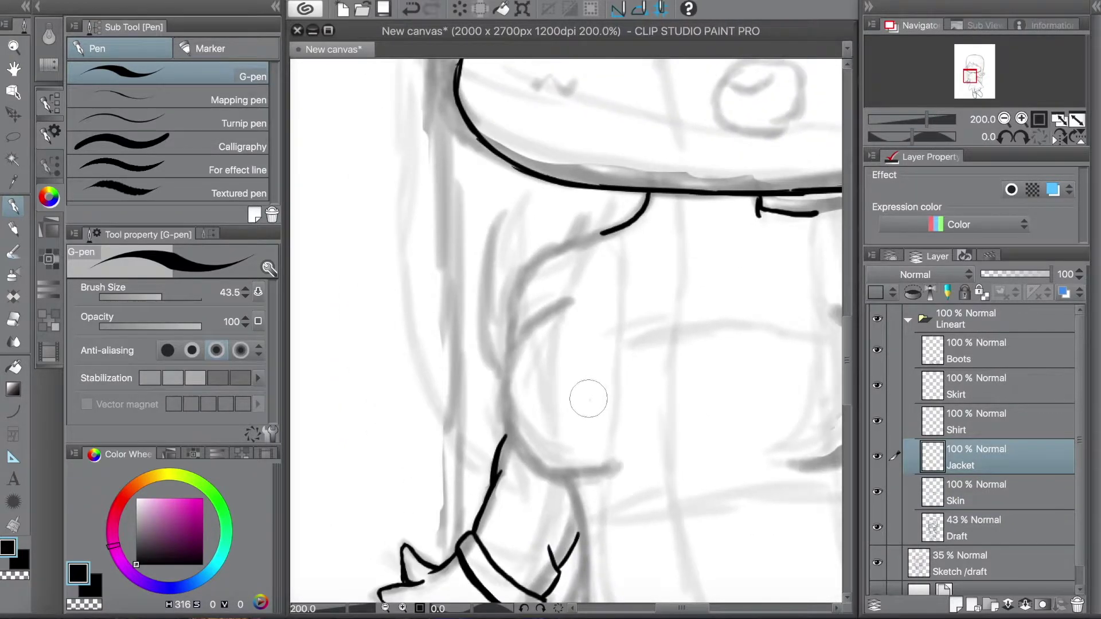
left_click_drag(600, 233, 510, 344)
mouse_move(573, 300)
left_mouse_down()
mouse_move(505, 438)
mouse_move(506, 377)
mouse_move(617, 467)
left_mouse_up()
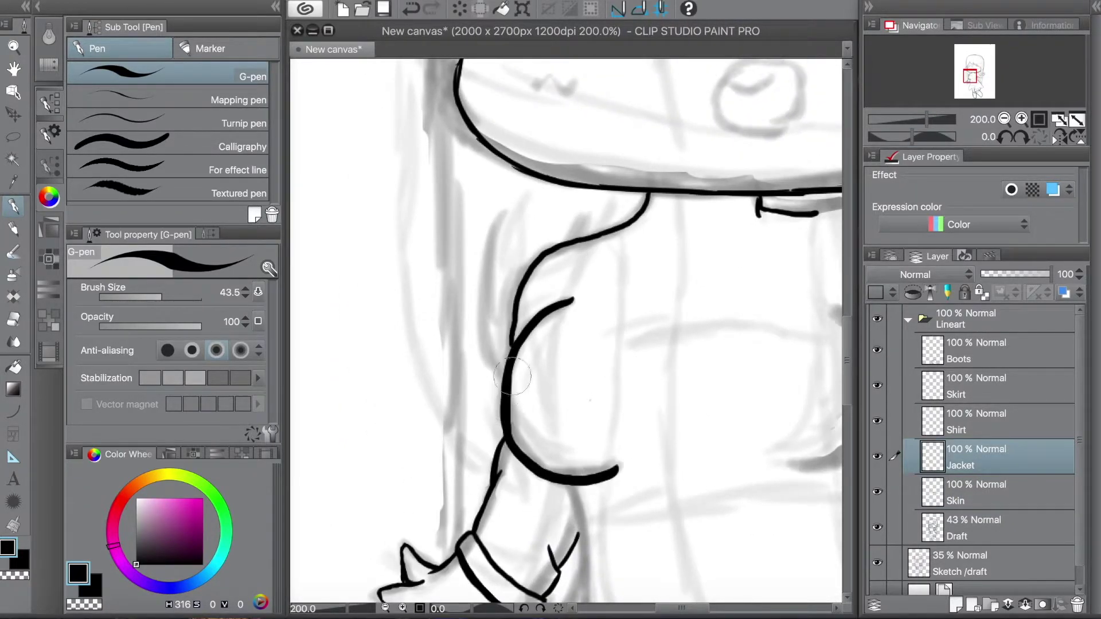
Thin the left bust curve by erasing its excess thickness, and hide the Skin layer to check the jacket lines
key("e")
mouse_move(530, 459)
left_mouse_down()
mouse_move(607, 470)
mouse_move(531, 536)
left_mouse_up()
key("p")
left_click(877, 492)
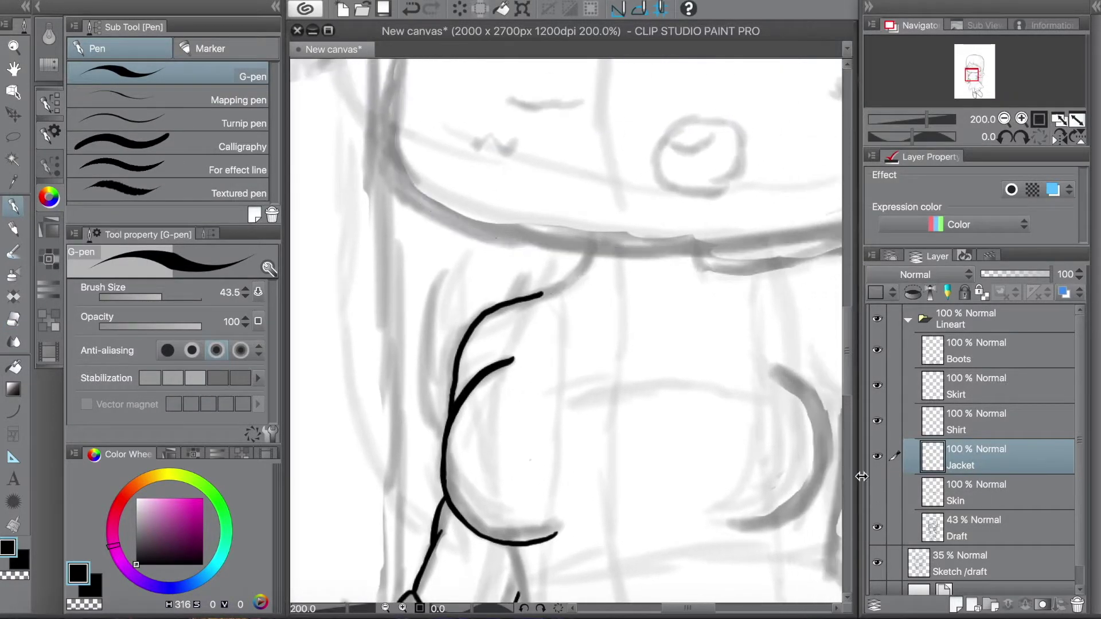
scroll(509, 270, "up", 3)
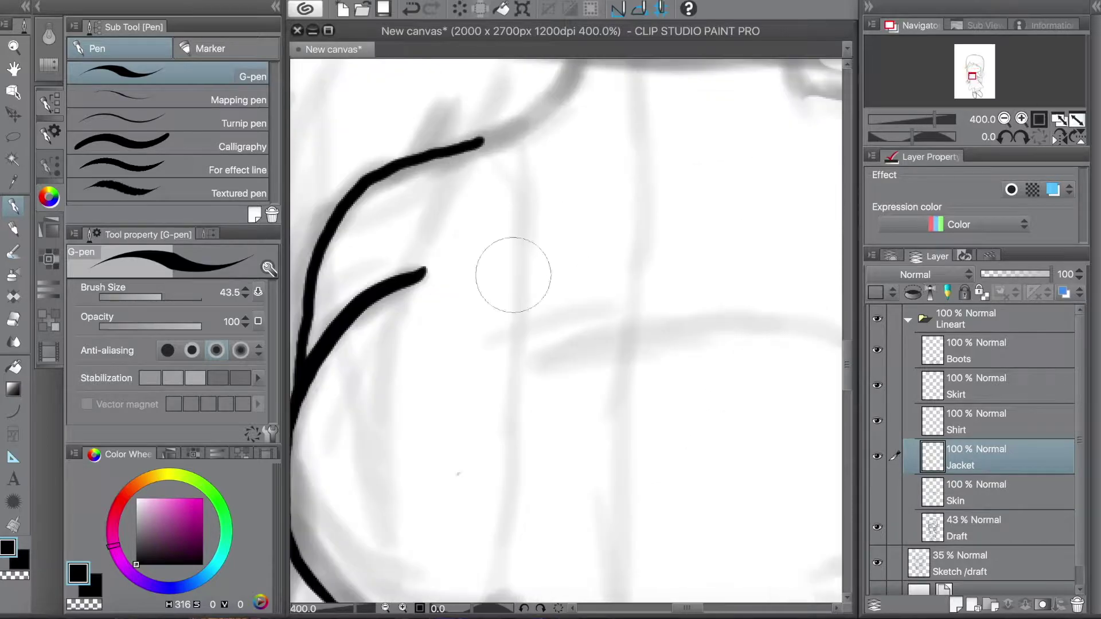
scroll(538, 259, "down", 3)
Ink the jacket's left outer side flaring down from the bust and its curved hem up to the front corner
scroll(540, 228, "down", 5)
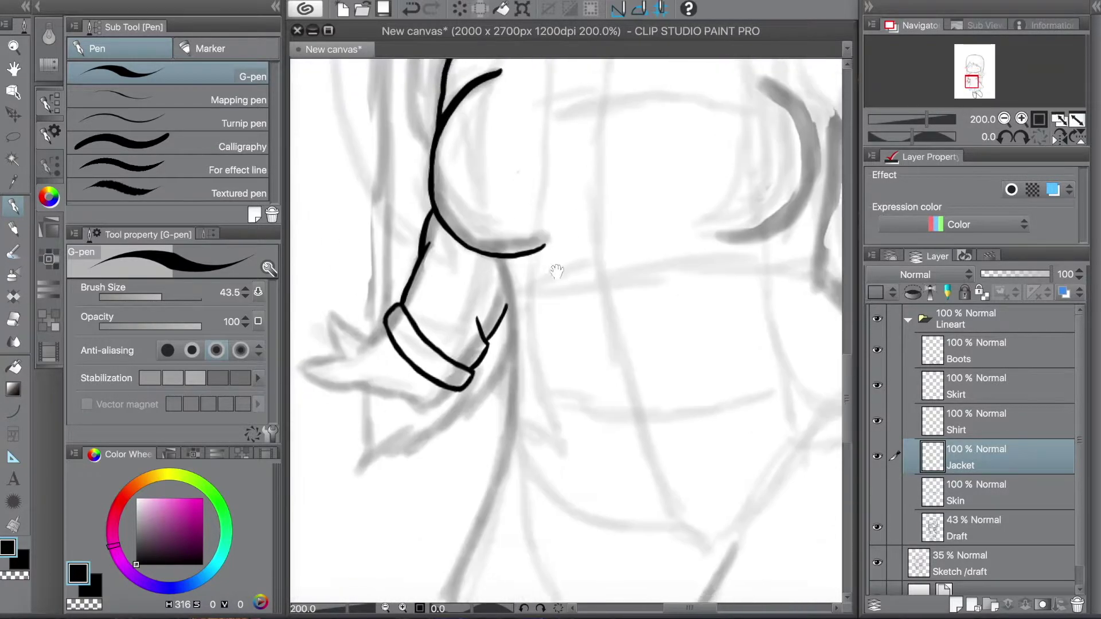
left_click_drag(536, 221, 521, 369)
scroll(527, 287, "down", 2)
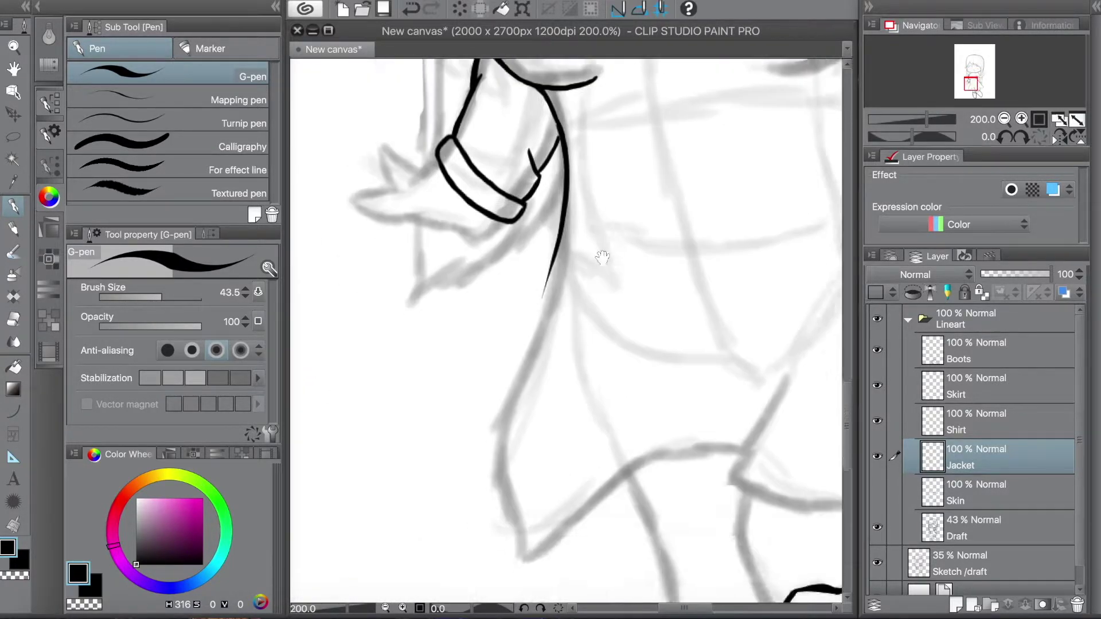
left_click(1004, 119)
left_click(1021, 118)
left_click(1021, 119)
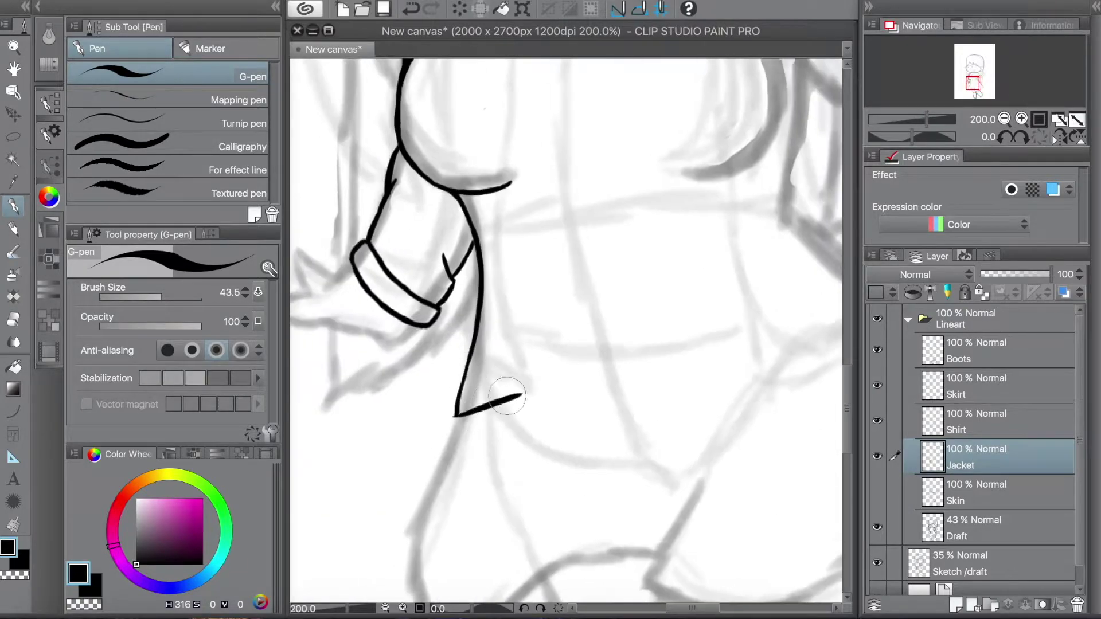
left_click_drag(437, 430, 550, 381)
scroll(550, 381, "up", 2)
left_click_drag(547, 466, 542, 436)
scroll(542, 441, "up", 2)
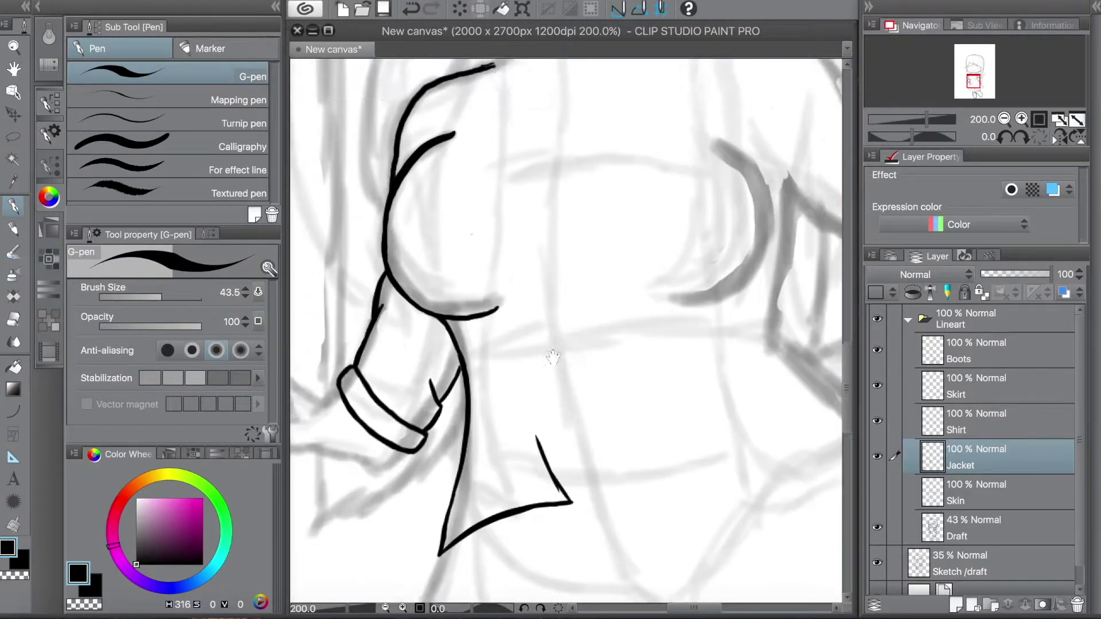
Ink the jacket's left front opening edge from the shoulder down to the pointed hem corner
left_click_drag(493, 83, 499, 179)
scroll(499, 179, "up", 2)
left_click_drag(503, 238, 520, 381)
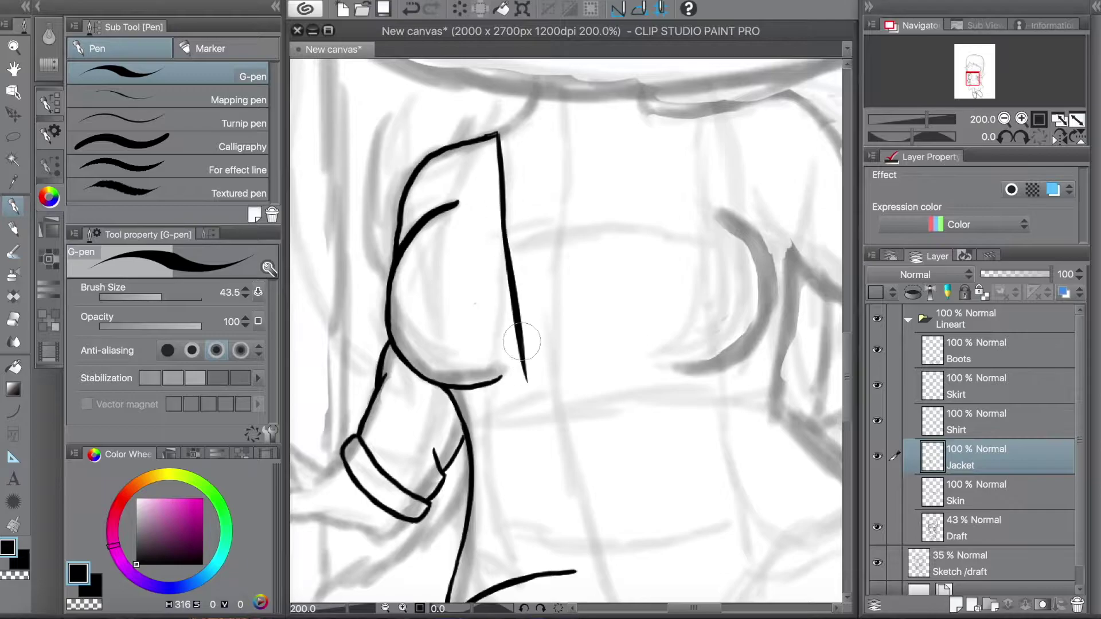
scroll(521, 381, "down", 2)
left_click_drag(520, 297, 564, 450)
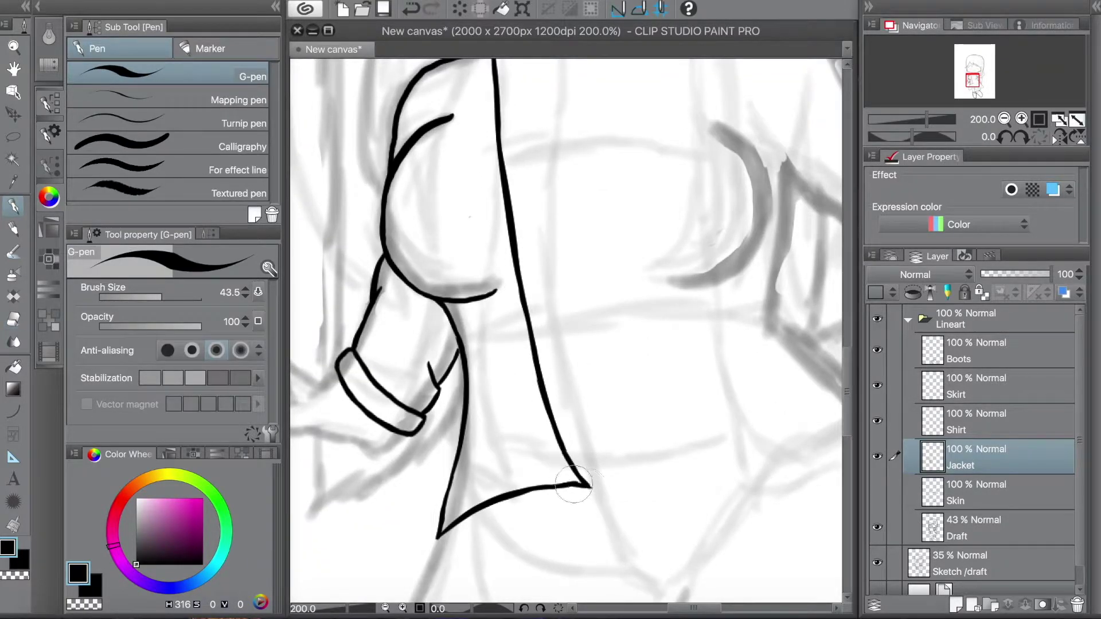
key("e")
key("p")
scroll(635, 401, "up", 2)
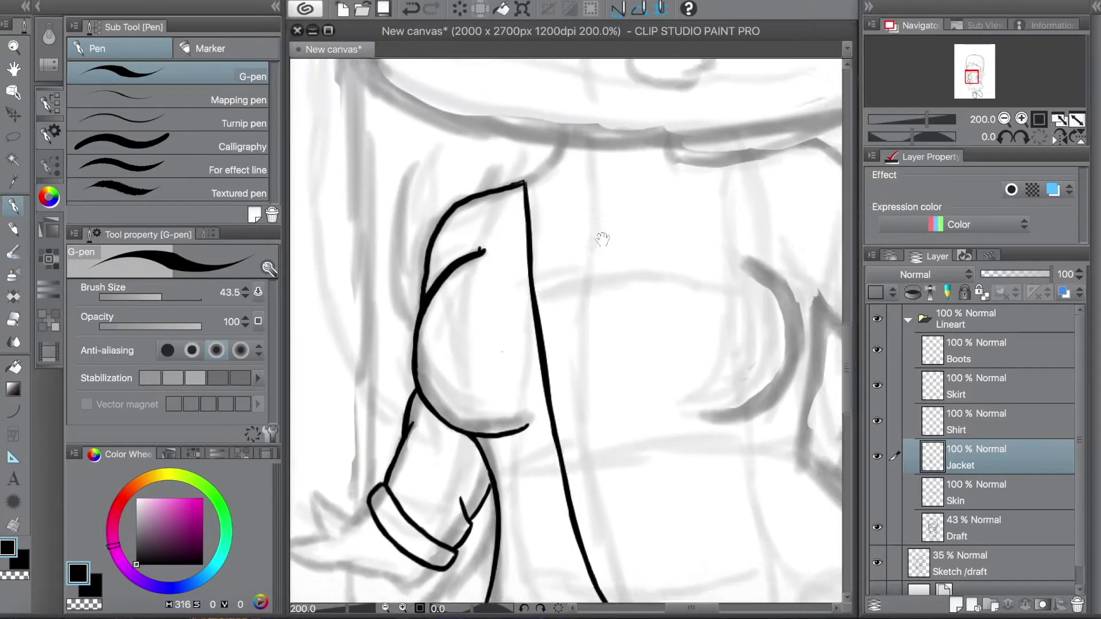
Ink the outer end and forearm side of the jacket cuff around the raised hand's wrist
scroll(599, 246, "down", 1)
mouse_move(591, 246)
left_mouse_down()
mouse_move(514, 161)
mouse_move(381, 166)
mouse_move(324, 253)
left_mouse_up()
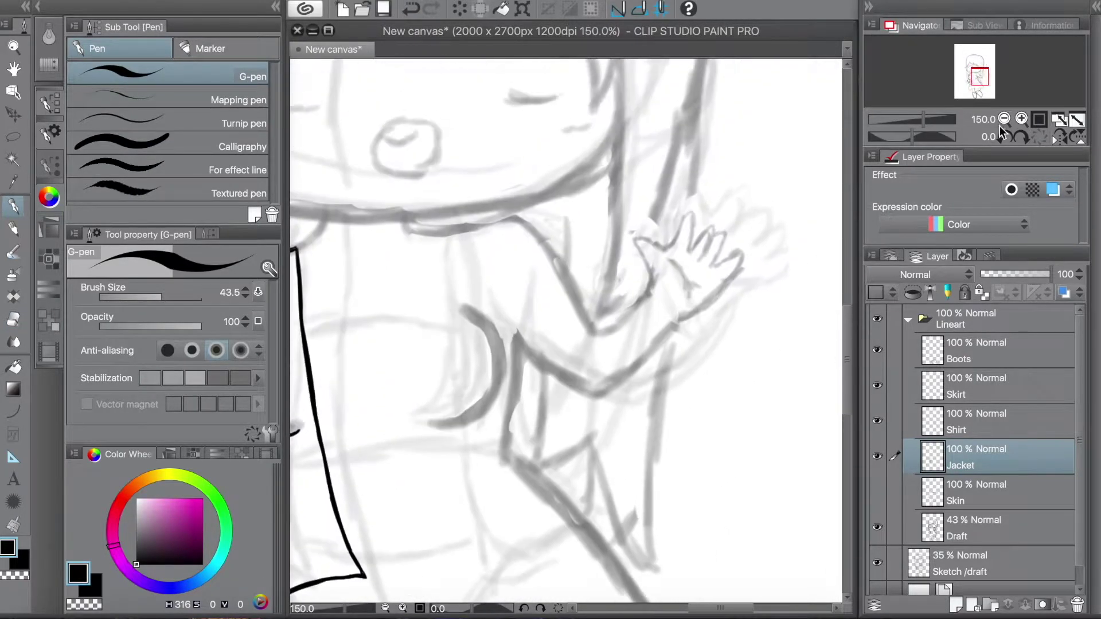
scroll(687, 230, "up", 2)
left_click_drag(594, 280, 600, 376)
mouse_move(553, 324)
left_mouse_down()
mouse_move(593, 376)
mouse_move(661, 399)
left_mouse_up()
key("e")
key("p")
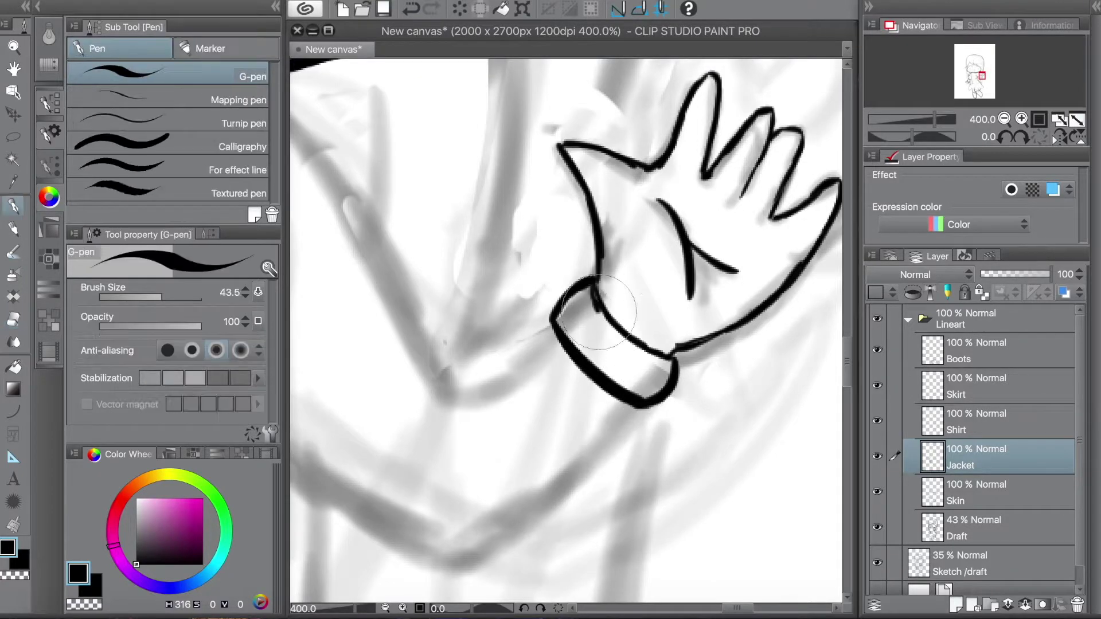
Hide the Skin layer, rotate the canvas 30 degrees, close the raised cuff along its hand side, then restore the layer and rotation
left_click(877, 492)
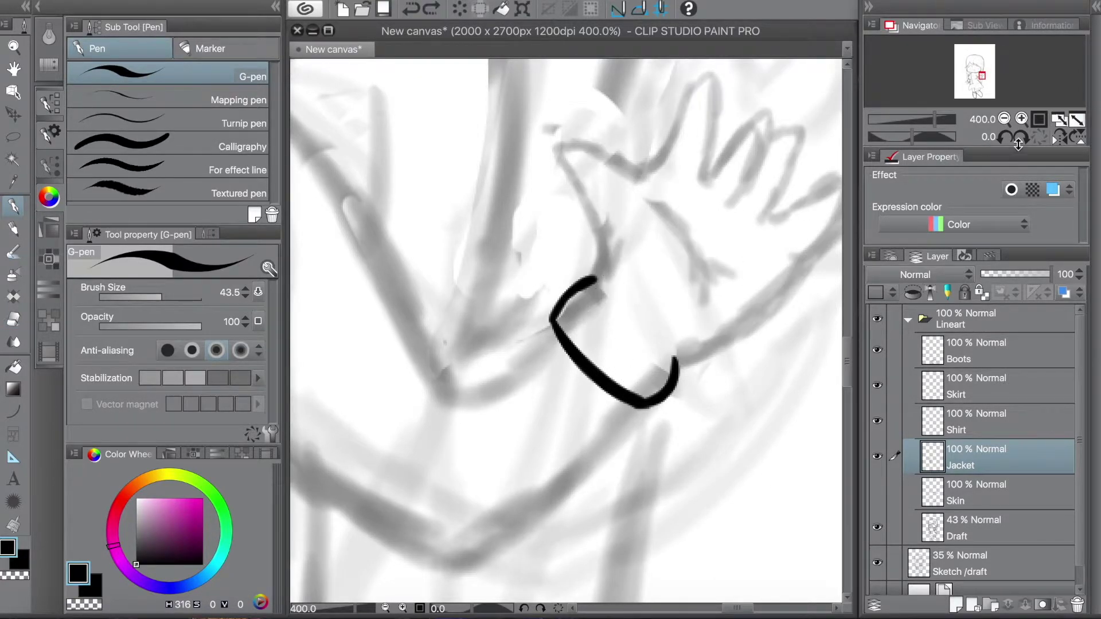
key("asciicircum")
key("asciicircum")
left_click_drag(616, 302, 616, 342)
key("e")
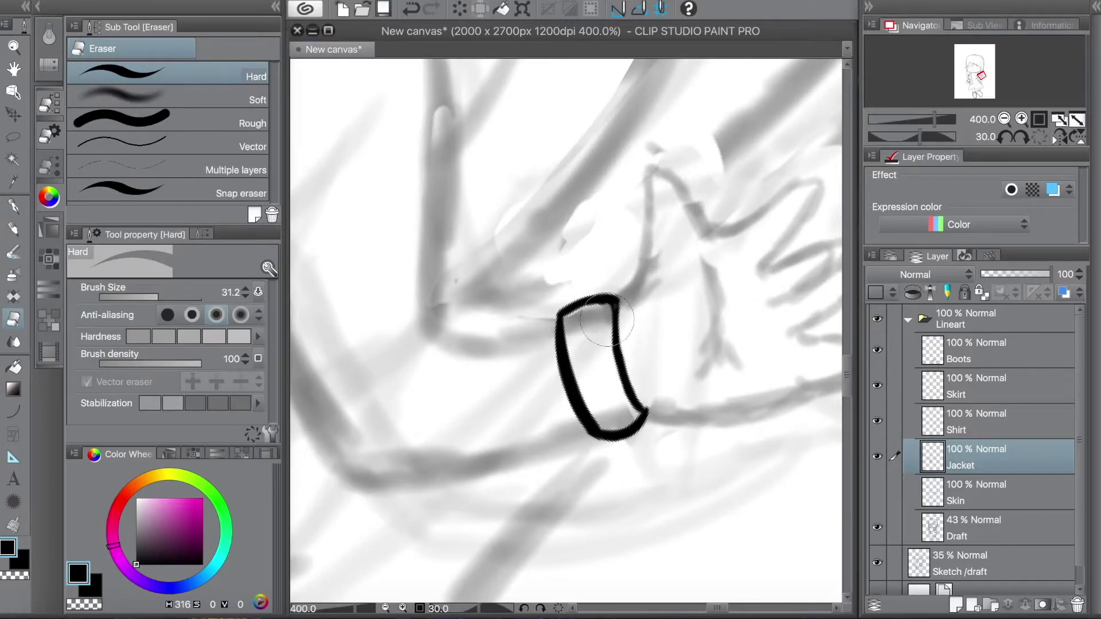
scroll(576, 352, "down", 5)
left_click(877, 491)
left_click(1059, 136)
Ink the lower part of the jacket's right front opening edge and its curved hem running outward
left_click(1004, 118)
scroll(685, 338, "up", 5)
scroll(613, 281, "down", 1)
left_click_drag(573, 344, 695, 172)
key("p")
left_click_drag(490, 244, 573, 227)
mouse_move(565, 232)
left_mouse_down()
mouse_move(560, 380)
mouse_move(545, 425)
mouse_move(786, 373)
left_mouse_up()
mouse_move(794, 375)
left_mouse_down()
mouse_move(635, 475)
mouse_move(718, 417)
left_mouse_up()
key("e")
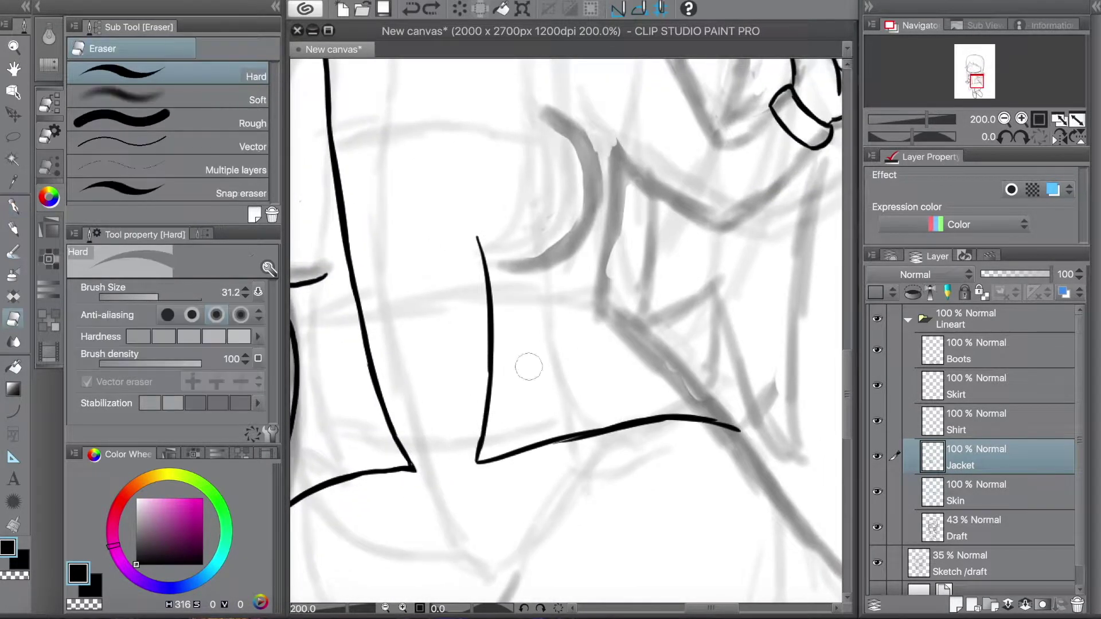
Extend the jacket's right front opening edge up to the neck and erase its overlapping ink
scroll(524, 364, "down", 2)
key("p")
left_click_drag(532, 276, 523, 436)
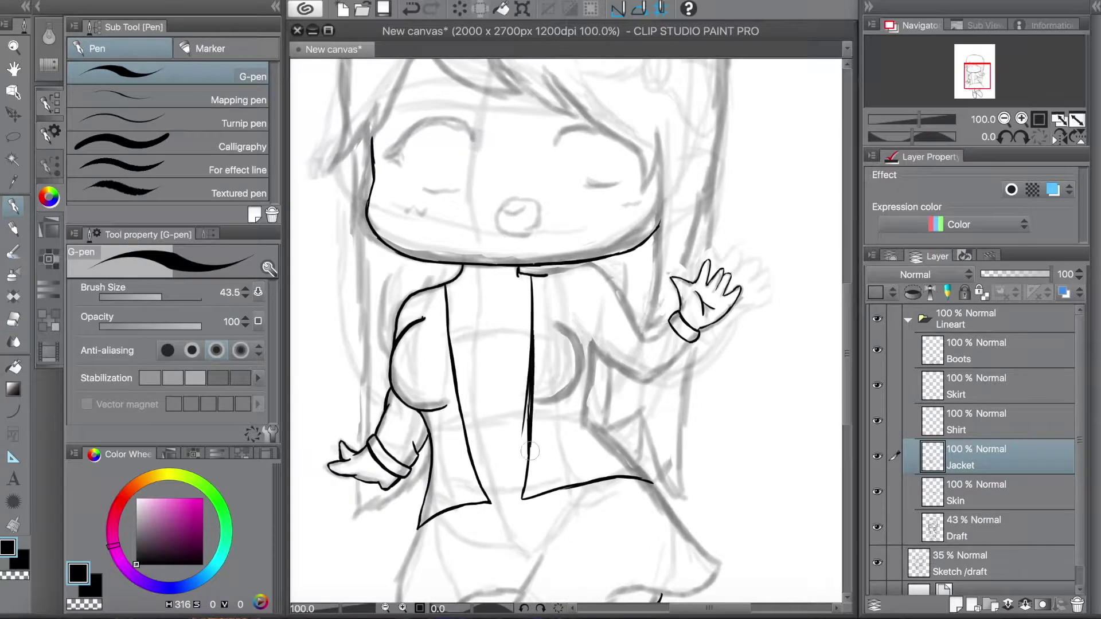
key("e")
left_click_drag(556, 296, 524, 311)
key("p")
Ink the jacket's right side from the armpit down to the hem corner, plus the right bust curve
scroll(606, 451, "up", 2)
mouse_move(527, 272)
left_mouse_down()
mouse_move(516, 441)
mouse_move(633, 530)
mouse_move(584, 477)
left_mouse_up()
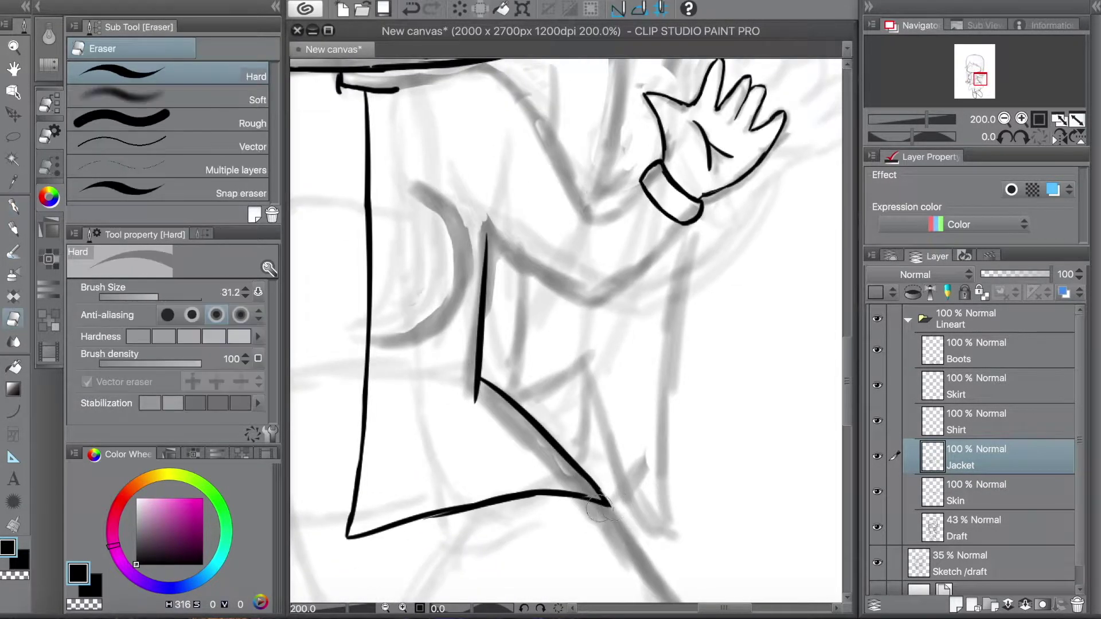
scroll(584, 477, "down", 2)
scroll(576, 372, "up", 2)
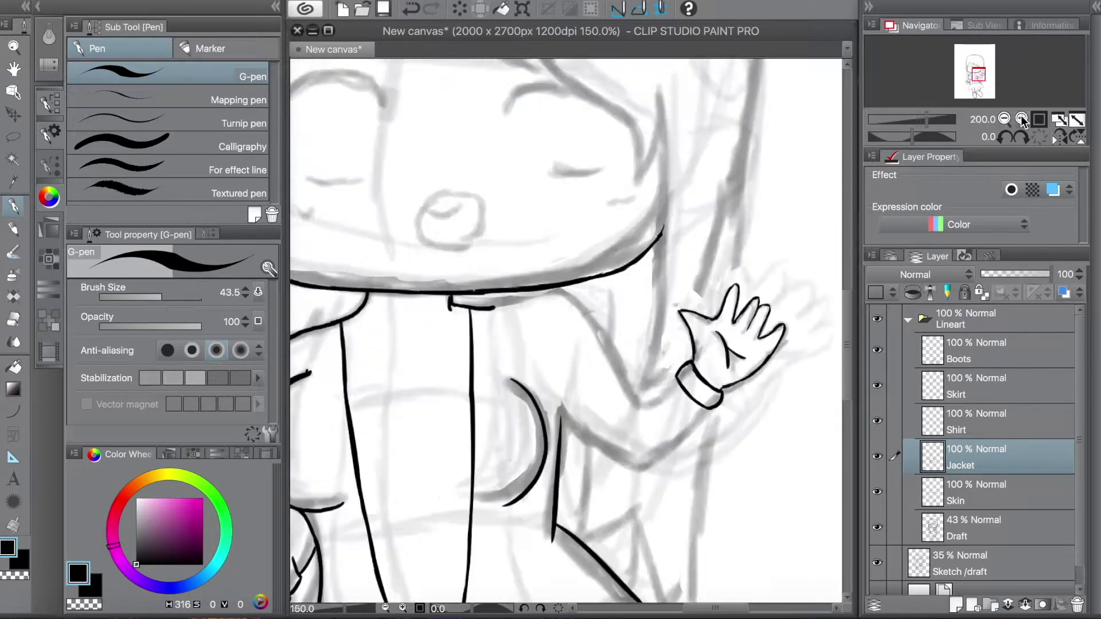
Erase the excess end of the right neck line on the Skin layer and return to the Jacket layer
key("alt+bracketleft")
key("e")
key("p")
key("alt+bracketright")
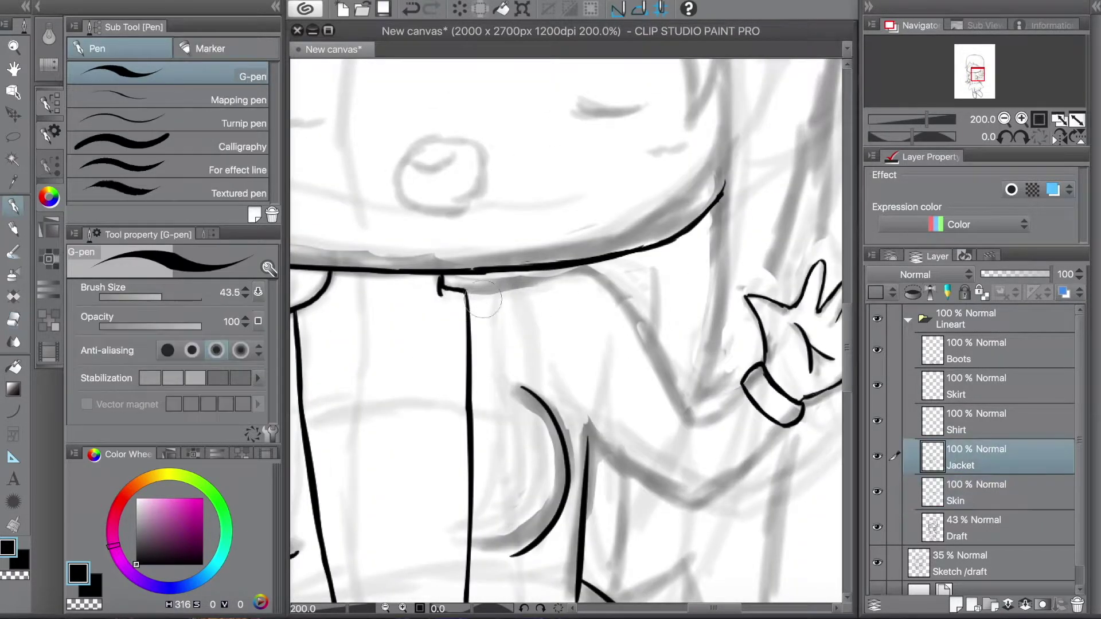
Ink the jacket's right collar and shoulder and the raised arm's sleeve edges with folds around the elbow
mouse_move(475, 290)
left_mouse_down()
mouse_move(518, 291)
mouse_move(489, 290)
mouse_move(600, 263)
mouse_move(682, 408)
left_mouse_up()
mouse_move(650, 353)
left_mouse_down()
mouse_move(690, 430)
mouse_move(741, 390)
left_mouse_up()
mouse_move(637, 311)
left_mouse_down()
mouse_move(677, 241)
mouse_move(662, 251)
left_mouse_up()
left_click_drag(590, 324, 713, 416)
left_click_drag(795, 337, 750, 383)
key("e")
key("p")
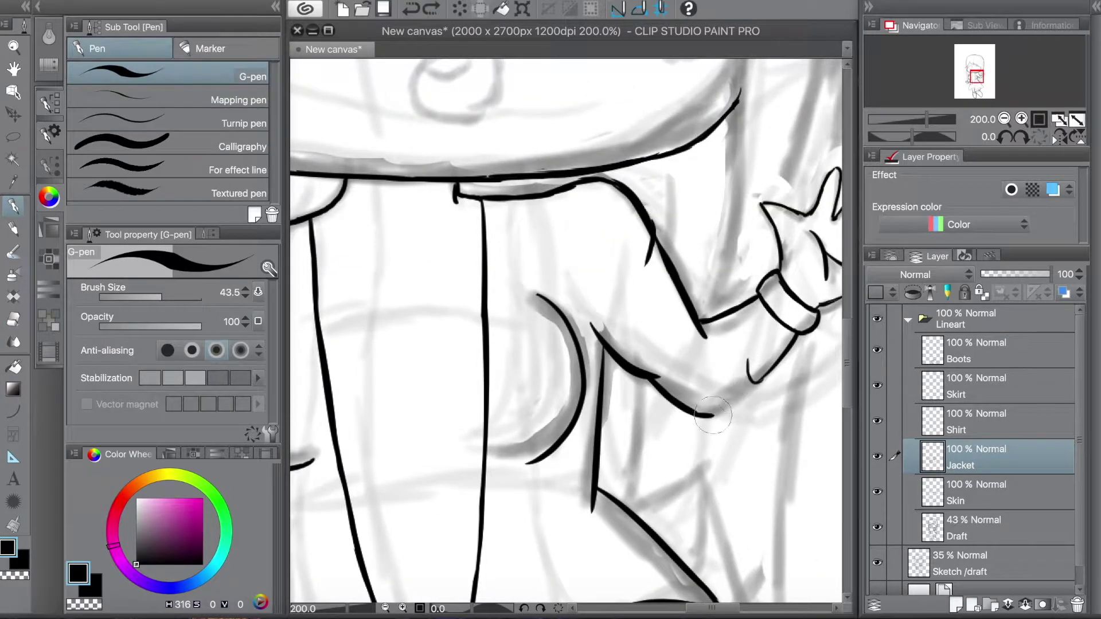
Close the gap in the raised sleeve's lower edge between the elbow and the cuff
scroll(738, 394, "up", 4)
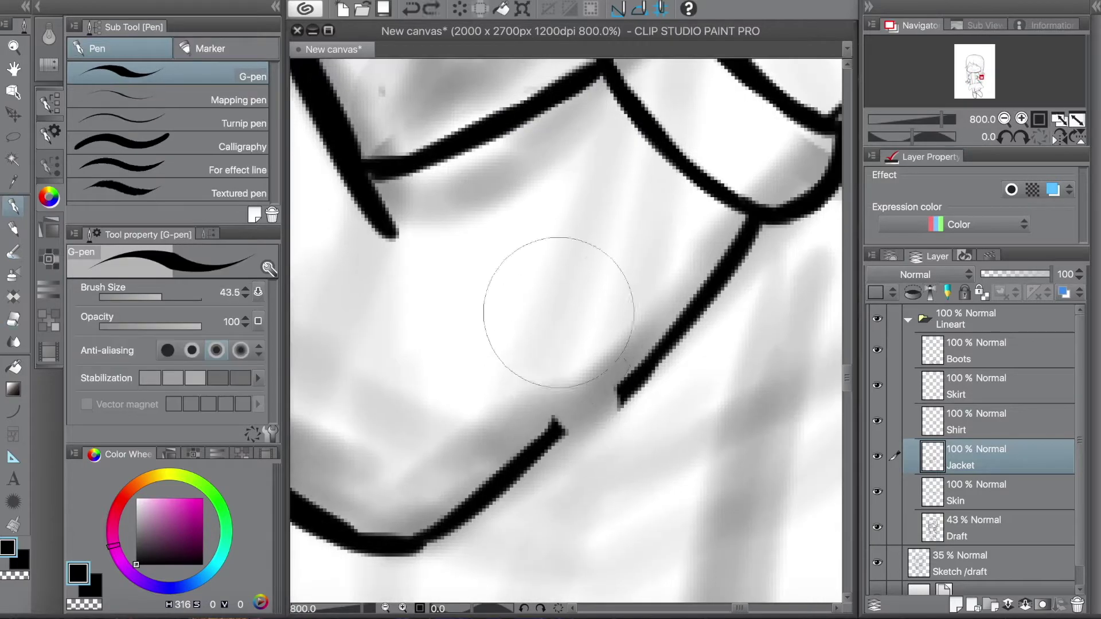
scroll(560, 427, "down", 4)
key("e")
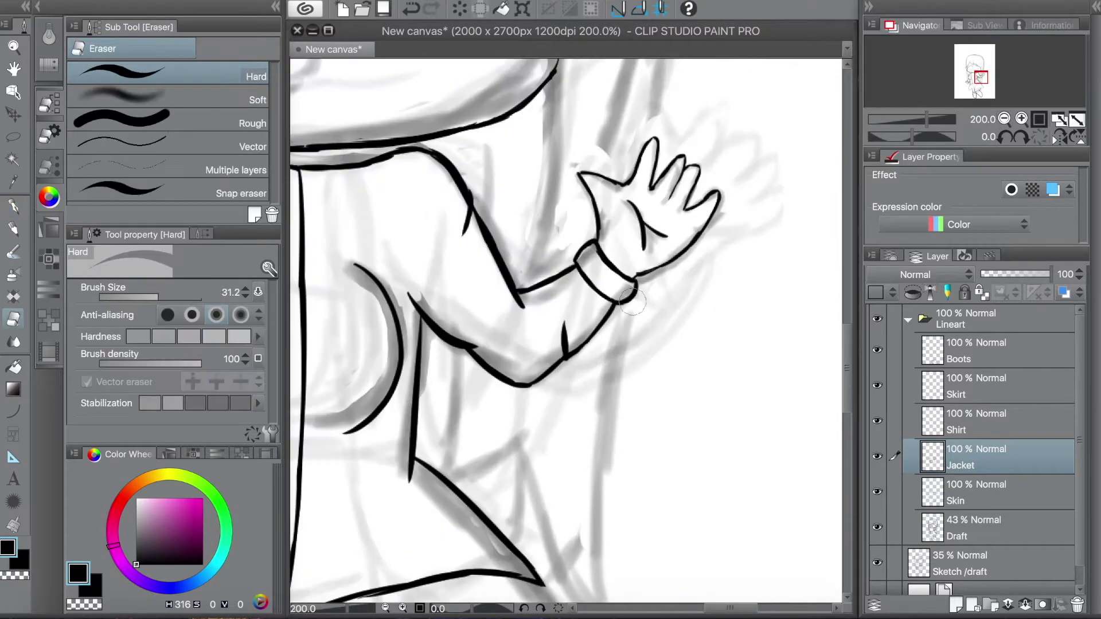
Ink the shirt's curved neckline between the jacket's front edges on the Shirt layer and trim its overlapping ends
mouse_move(513, 360)
left_mouse_down()
mouse_move(547, 358)
mouse_move(633, 416)
left_mouse_up()
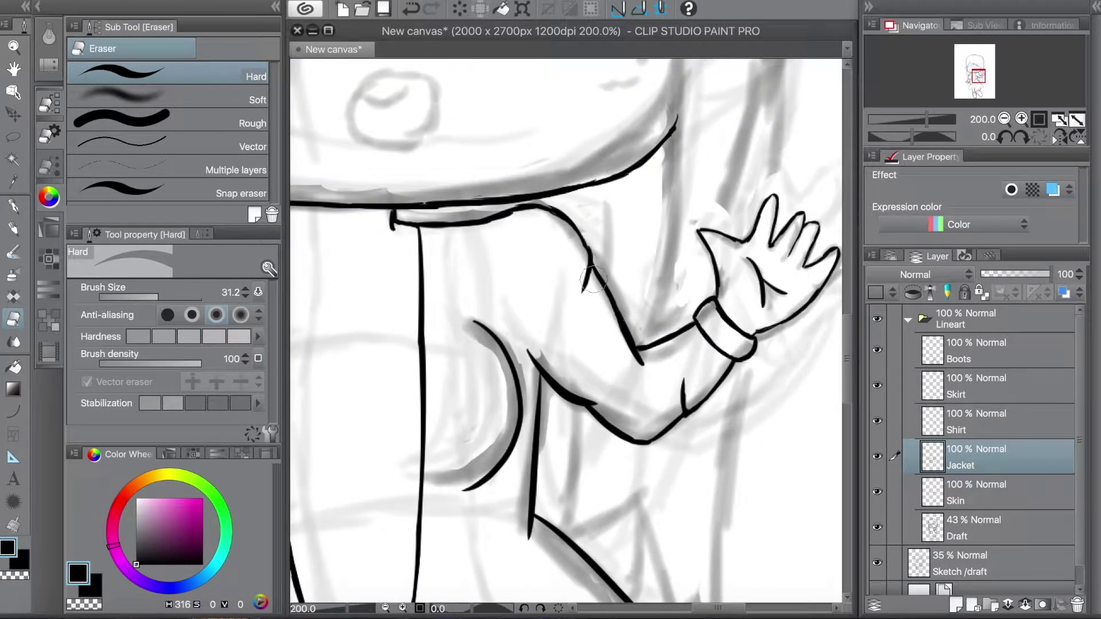
left_click_drag(673, 225, 883, 75)
scroll(502, 331, "down", 2)
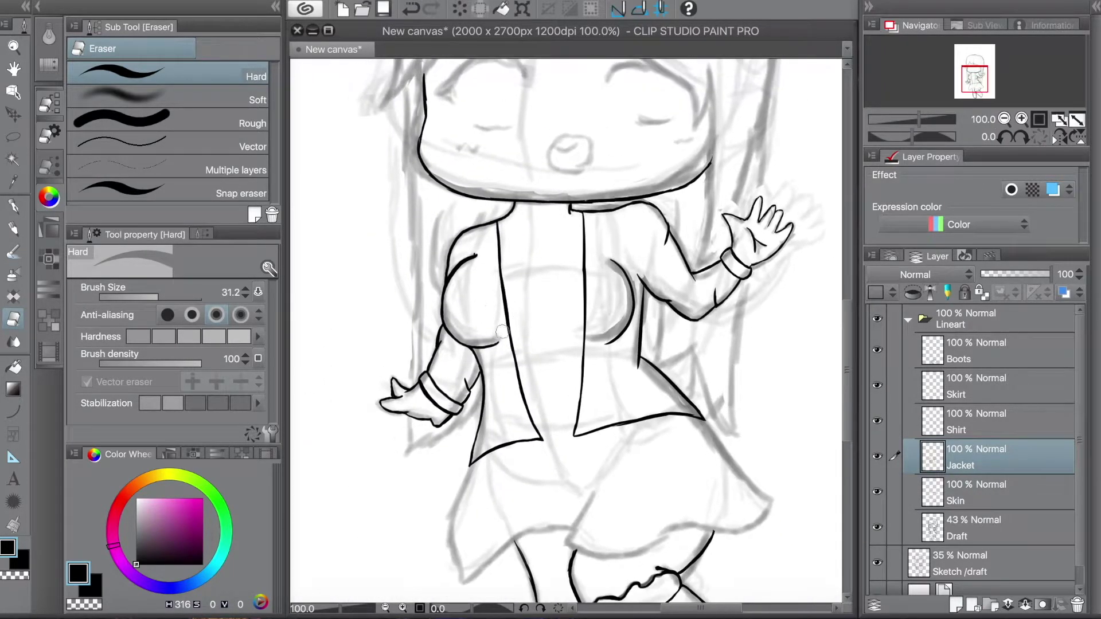
scroll(502, 331, "up", 4)
key("p")
left_click_drag(607, 346, 683, 344)
scroll(682, 344, "down", 3)
key("alt+]")
mouse_move(626, 241)
left_mouse_down()
mouse_move(497, 252)
mouse_move(635, 238)
left_mouse_up()
left_click_drag(502, 254, 625, 237)
key("e")
left_click(634, 234)
left_click(494, 258)
left_click_drag(508, 253, 609, 251)
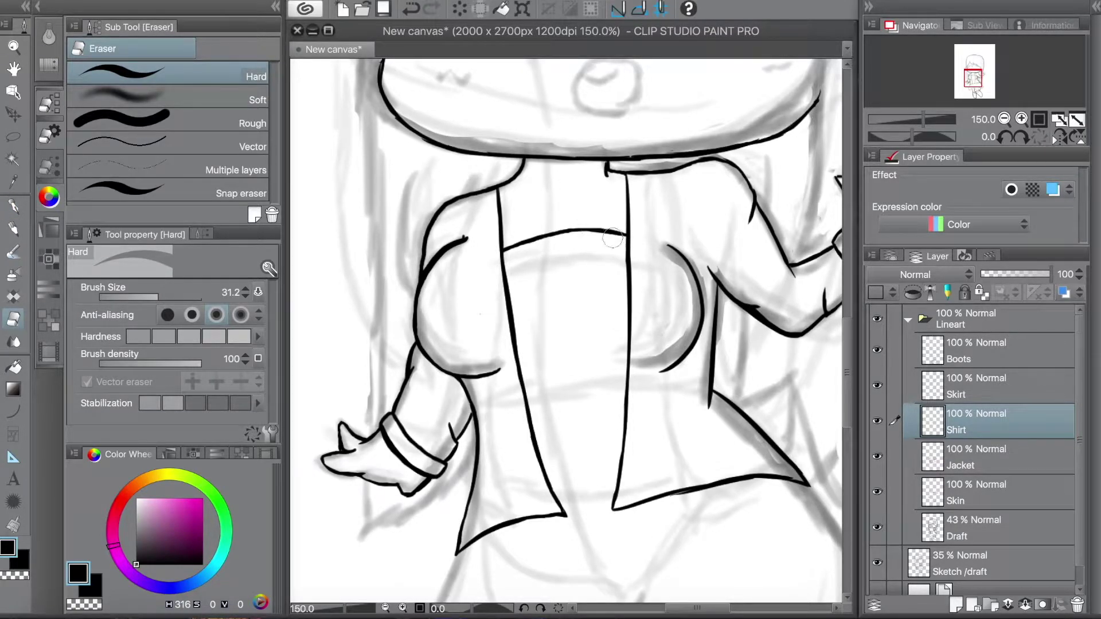
Ink the shirt's bottom hem between the jacket's lower corners and erase the ends that overlap the jacket
key("p")
scroll(612, 238, "up", 3)
scroll(803, 401, "down", 6)
left_click_drag(539, 397, 642, 390)
key("e")
left_click(636, 385)
left_click(542, 391)
left_click(552, 392)
scroll(738, 327, "down", 1)
Reorder the layers to Jacket, Shirt, Skirt from top down, and ink the skirt's left side and left hem on Skirt
left_click_drag(968, 423, 948, 473)
left_click_drag(975, 383, 975, 477)
key("p")
mouse_move(546, 316)
left_mouse_down()
mouse_move(530, 485)
mouse_move(608, 427)
mouse_move(694, 422)
left_mouse_up()
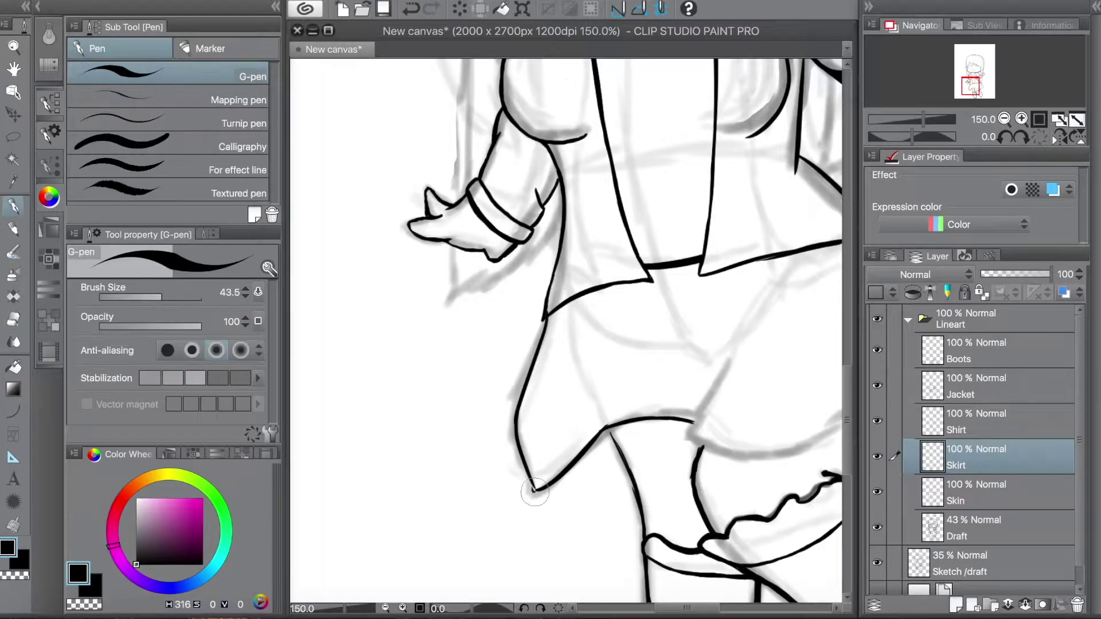
Clean up the Skin layer at the hem, and ink the skirt's front fold, right hem and right side on the Skirt layer
left_click(975, 491)
key("e")
left_click(974, 457)
mouse_move(745, 343)
left_mouse_down()
mouse_move(686, 370)
mouse_move(625, 459)
left_mouse_up()
key("p")
mouse_move(633, 470)
left_mouse_down()
mouse_move(698, 481)
mouse_move(489, 466)
left_mouse_up()
key("ctrl+z")
left_click_drag(730, 381, 658, 430)
left_click_drag(624, 263, 734, 378)
key("e")
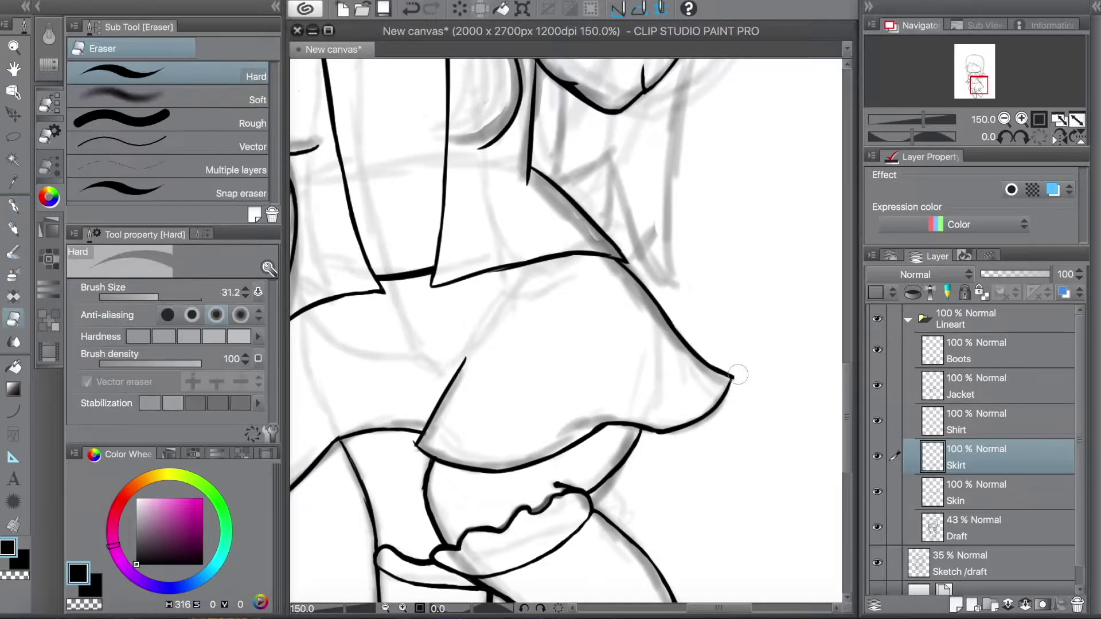
Tidy the line ends around the skirt's front fold and hem on the Skirt and Skin layers
key("p")
key("e")
scroll(576, 393, "left", 3)
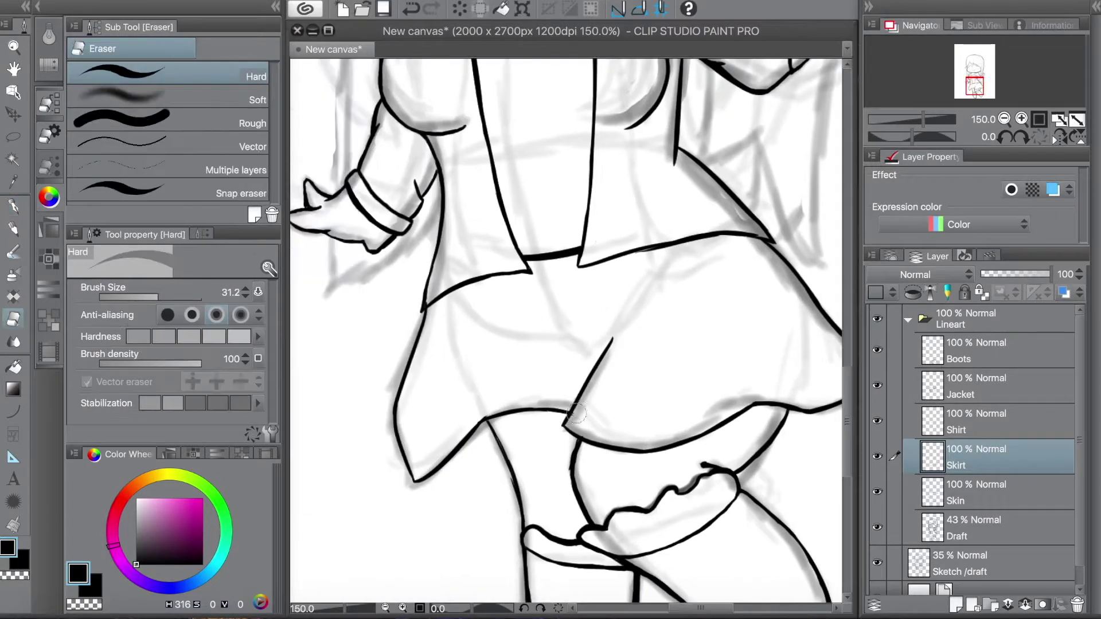
key("alt+bracketleft")
key("p")
key("e")
mouse_move(604, 284)
left_mouse_down()
mouse_move(636, 307)
mouse_move(580, 436)
left_mouse_up()
key("alt+bracketright")
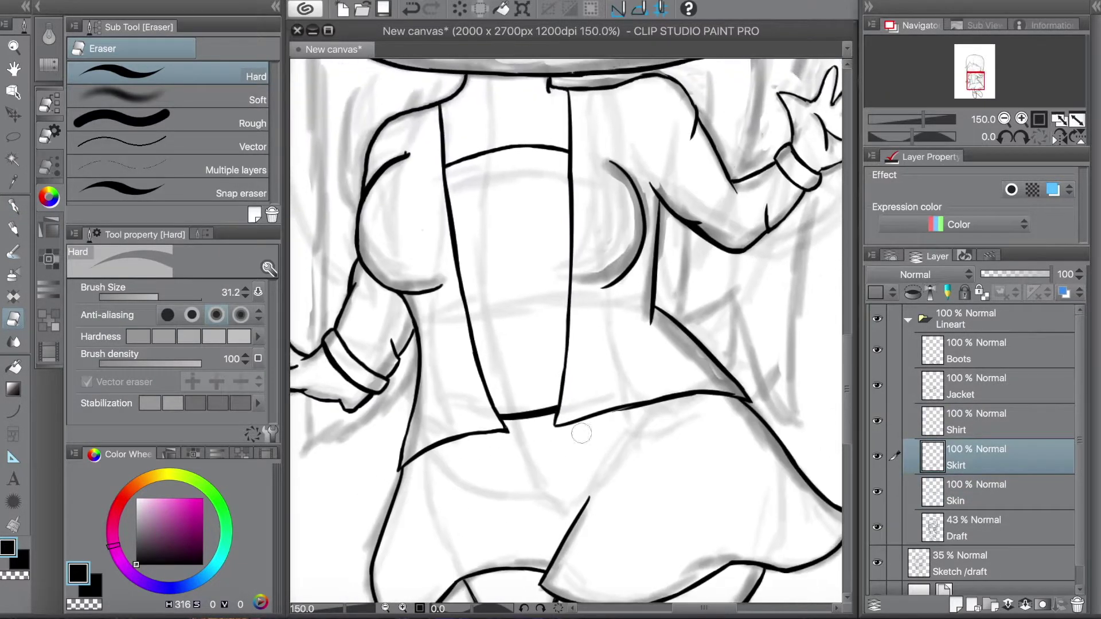
Lasso the face outline on the Skin layer and transform it to be slightly narrower
scroll(580, 436, "down", 3)
left_click_drag(700, 326, 711, 424)
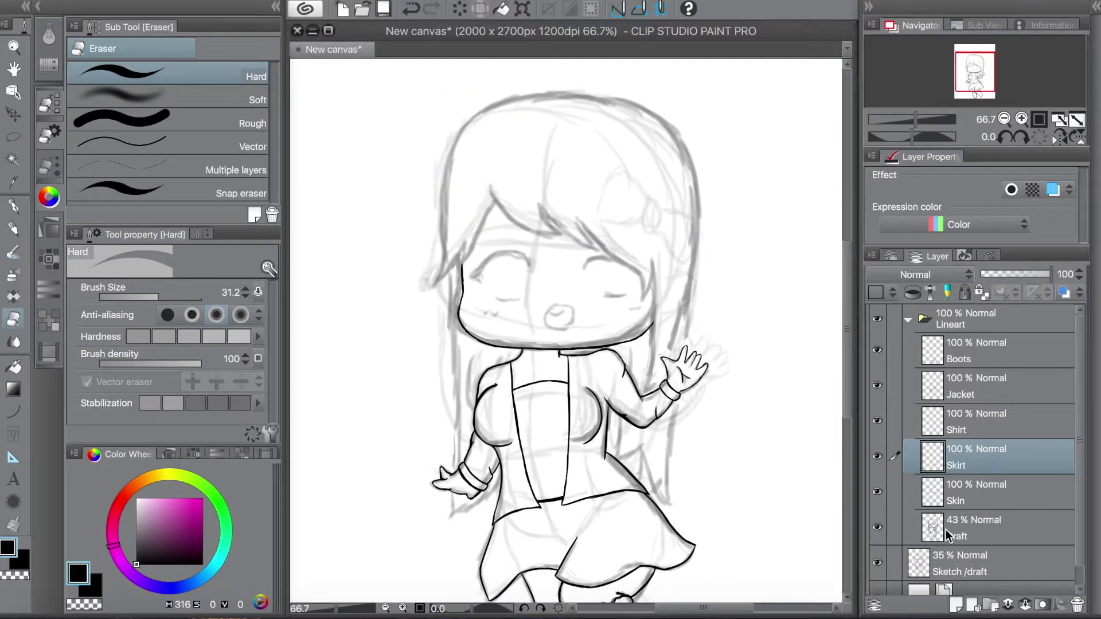
key("alt+bracketleft")
key("m")
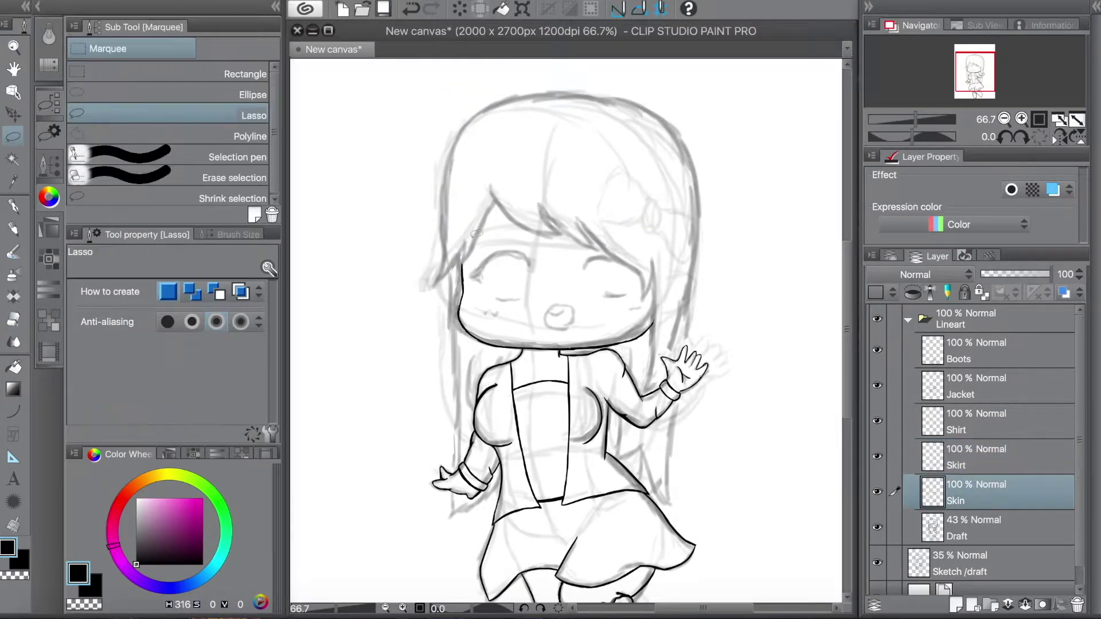
left_click_drag(550, 351, 467, 238)
key("ctrl+t")
left_click_drag(694, 392, 615, 347)
key("Return")
Ink the face's right cheek from the jawline up to the temple and clean up the join
scroll(670, 379, "up", 3)
key("p")
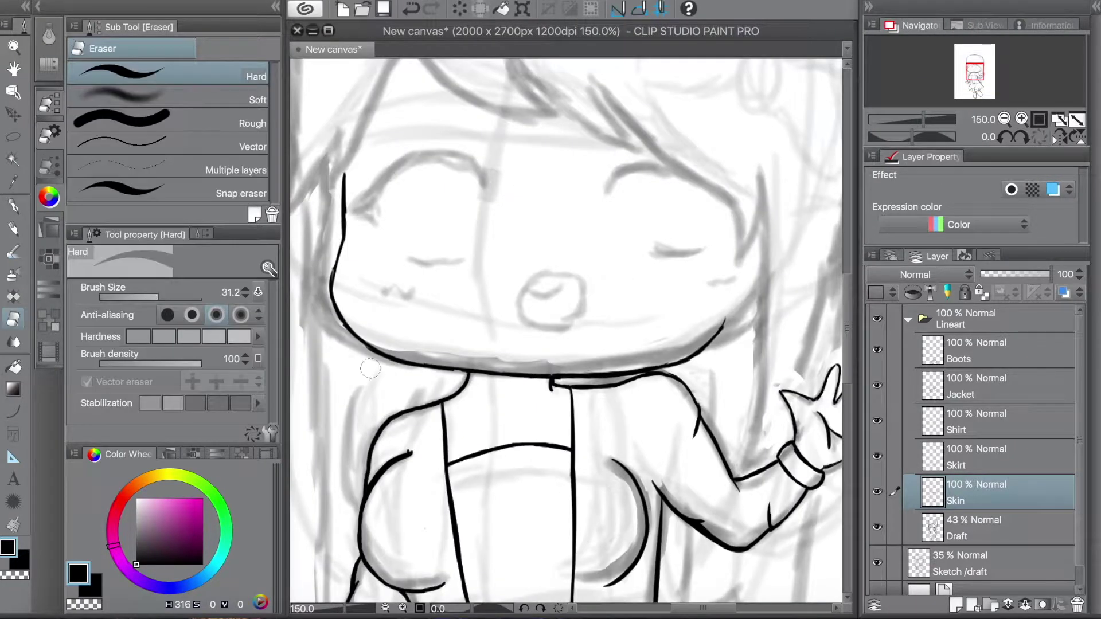
left_click_drag(607, 252, 648, 329)
left_click_drag(607, 367, 675, 296)
key("ctrl+z")
mouse_move(674, 244)
left_mouse_down()
mouse_move(642, 338)
mouse_move(570, 382)
left_mouse_up()
key("e")
key("p")
key("e")
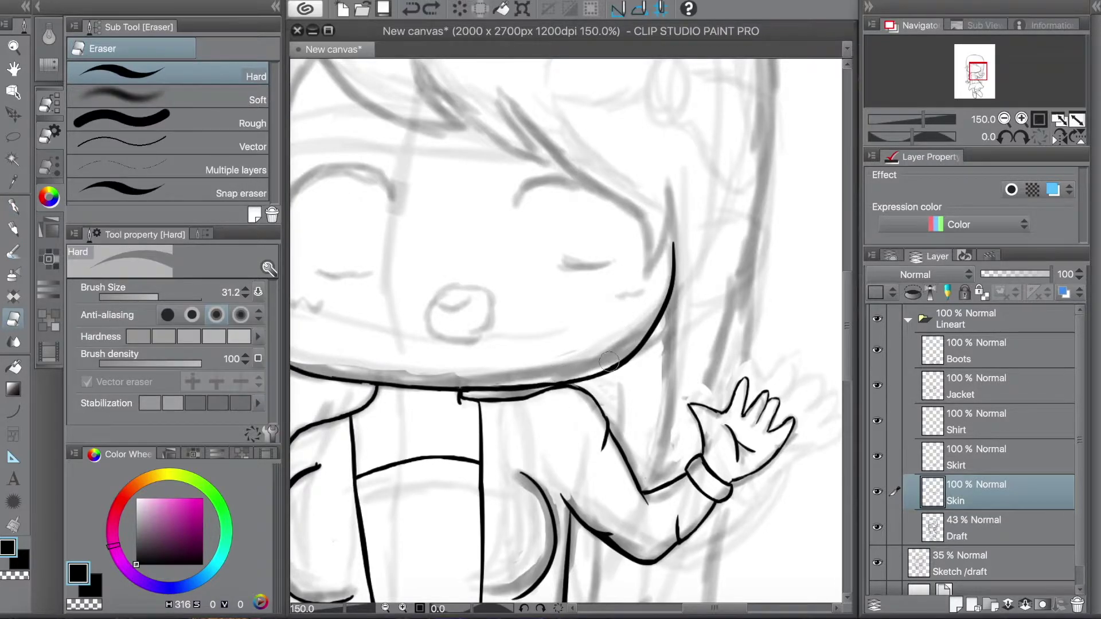
key("ctrl+minus")
key("ctrl+minus")
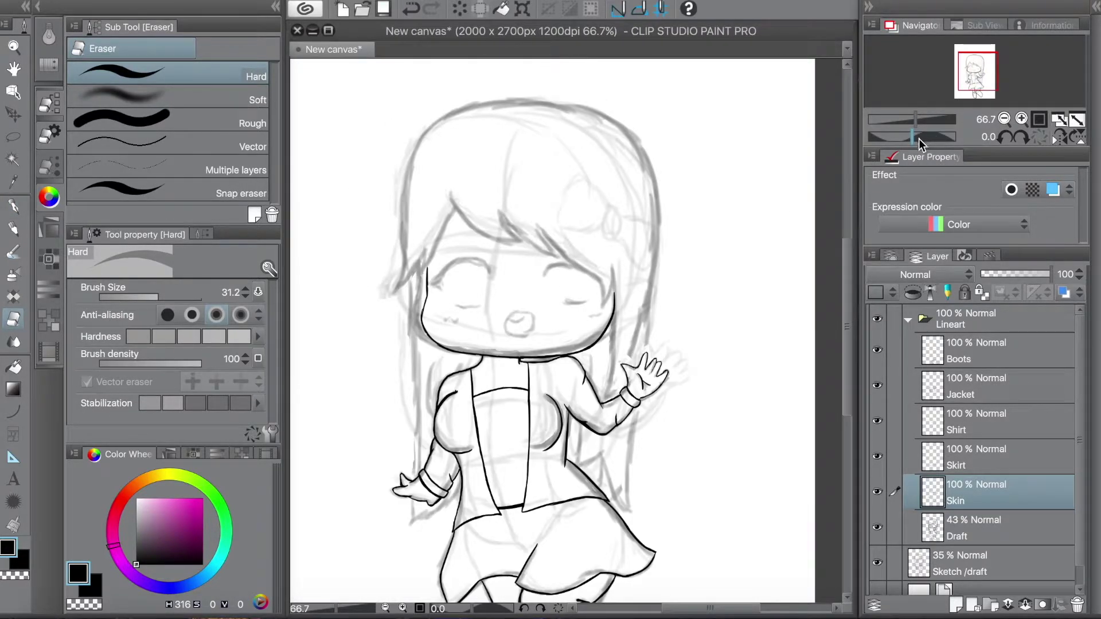
key("ctrl+plus")
key("ctrl+plus")
key("p")
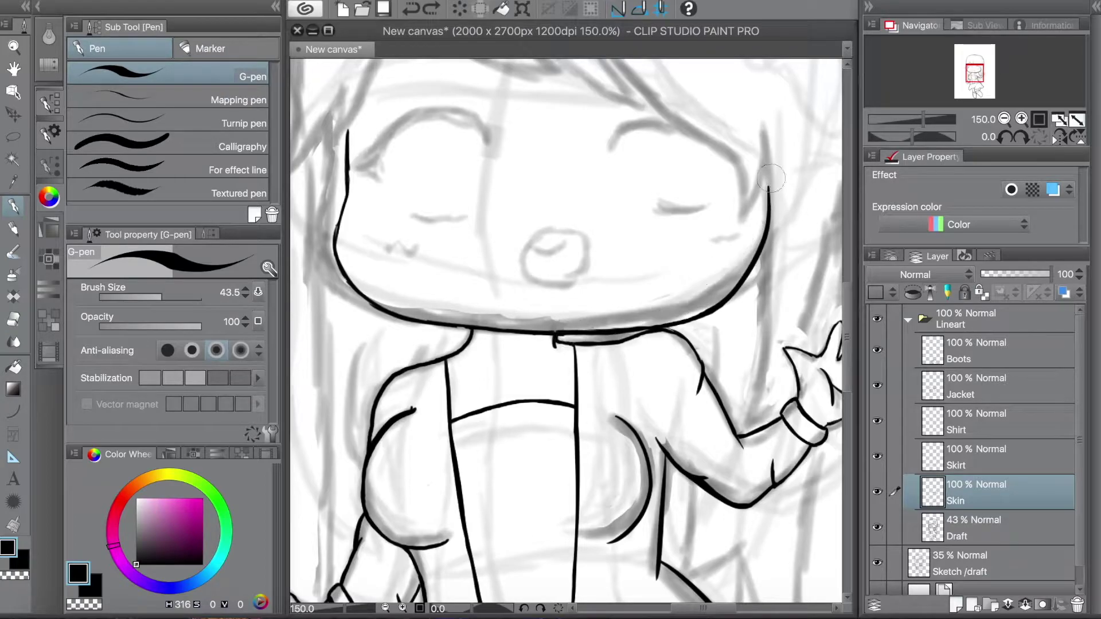
key("ctrl+minus")
scroll(774, 241, "up", 2)
left_click_drag(692, 277, 694, 305)
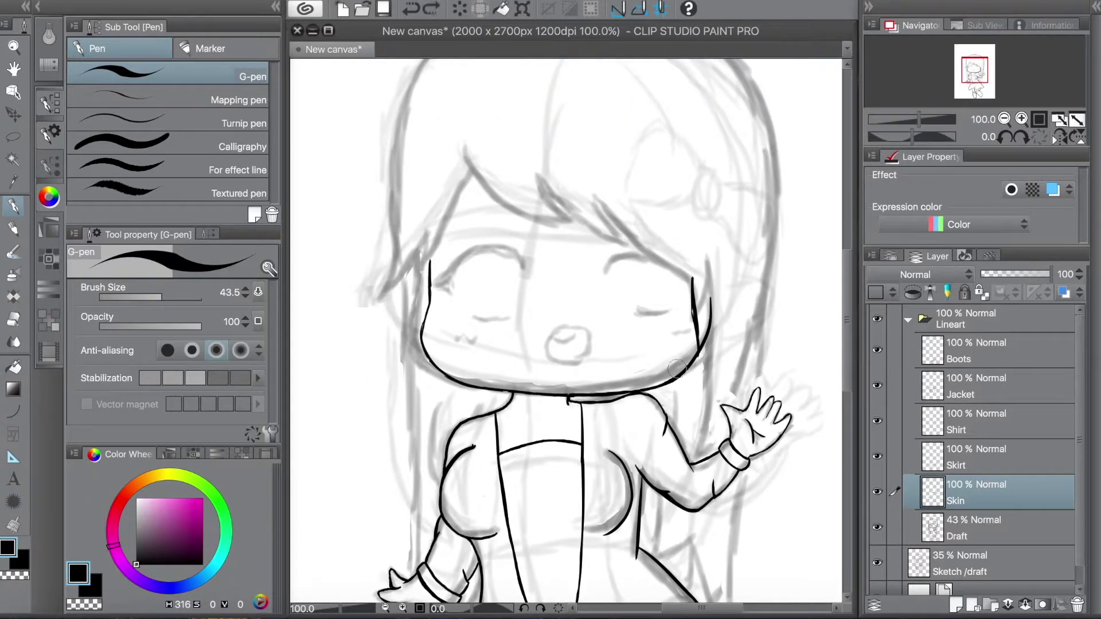
left_click_drag(681, 263, 692, 344)
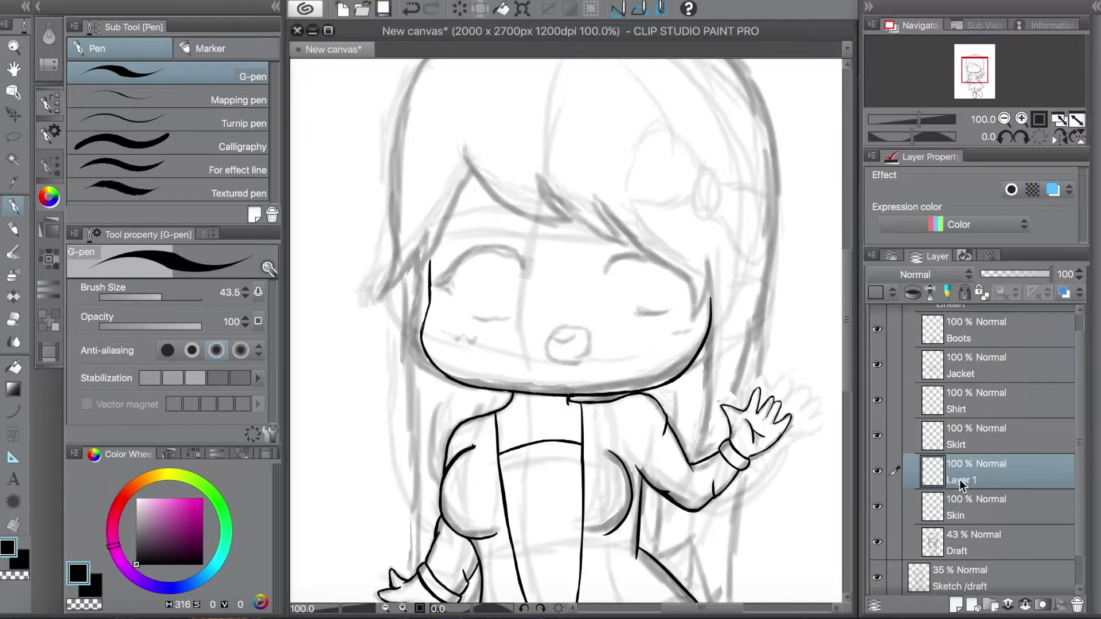
Add a layer named Hair above Skin and ink the hair's left outer edge and the pointed lock beside the face
left_click_drag(573, 287, 622, 367)
mouse_move(523, 105)
left_mouse_down()
mouse_move(450, 186)
mouse_move(425, 376)
left_mouse_up()
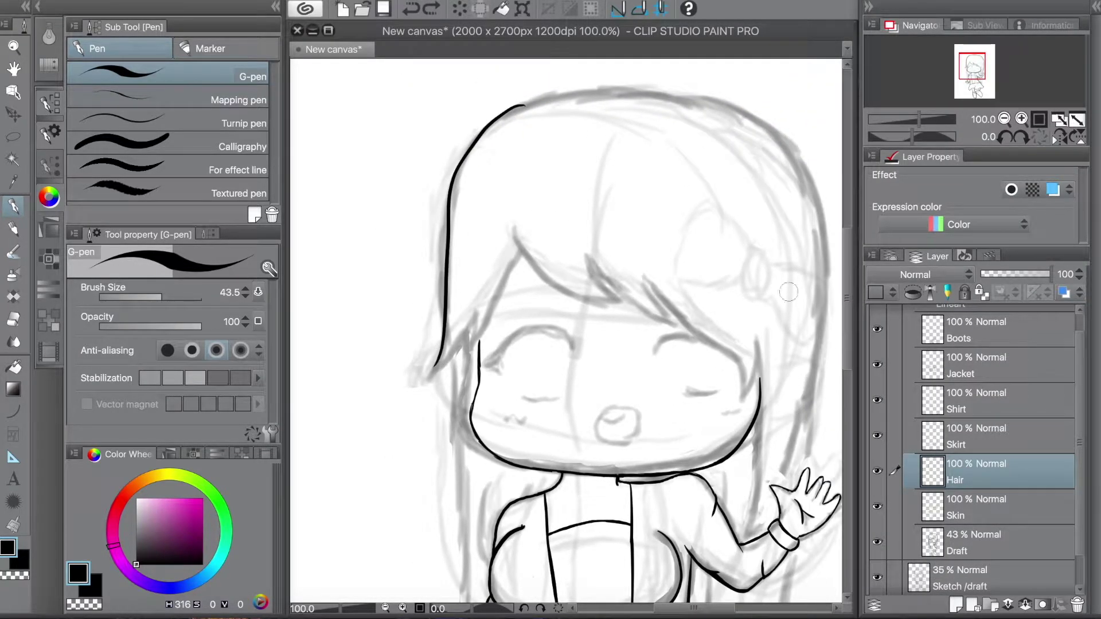
key("ctrl+z")
left_click_drag(512, 102, 429, 427)
mouse_move(471, 319)
left_mouse_down()
mouse_move(458, 370)
mouse_move(522, 252)
left_mouse_up()
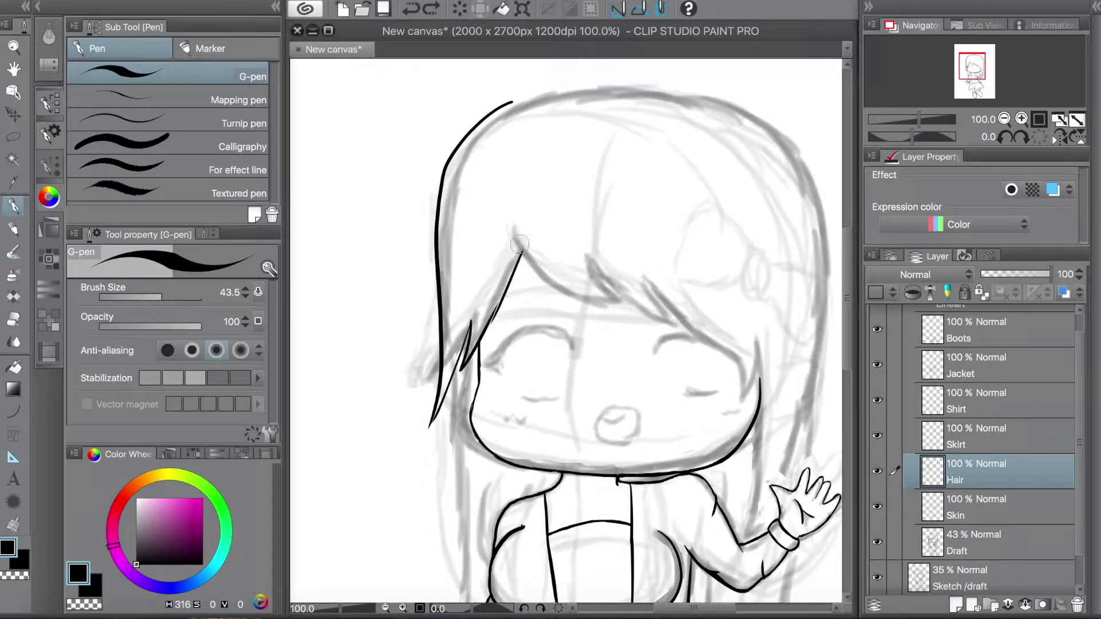
Ink the swept bangs from the parting across the forehead with pointed tips
left_click_drag(496, 220, 609, 306)
key("e")
key("p")
mouse_move(580, 270)
left_mouse_down()
mouse_move(483, 304)
mouse_move(539, 344)
left_mouse_up()
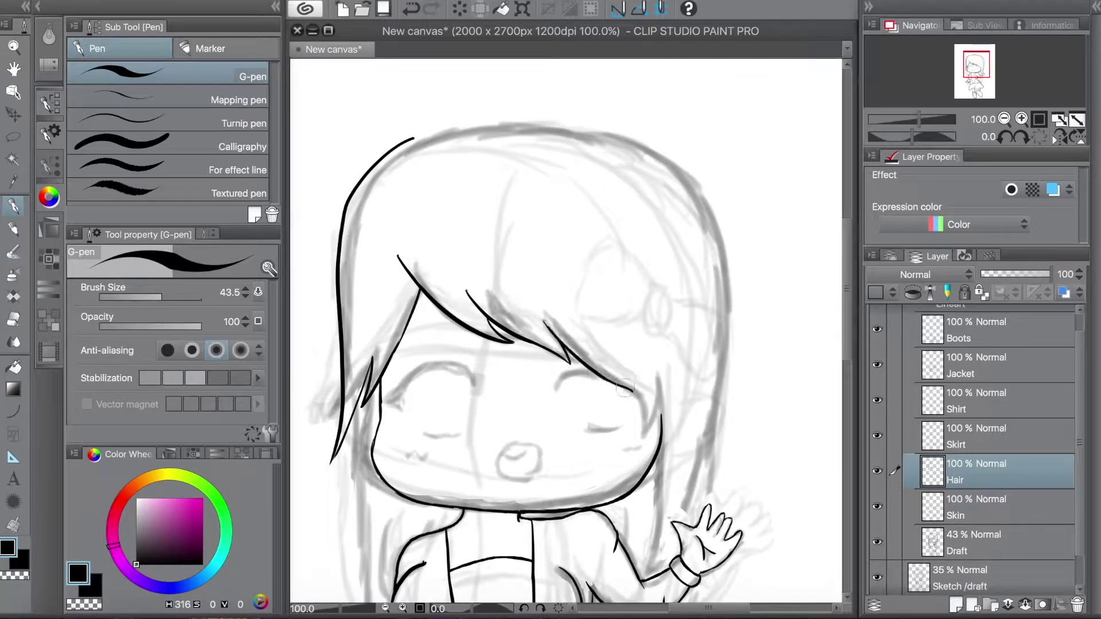
Redo the right end of the bangs and ink the long pointed lock over the right cheek
left_click_drag(651, 358, 636, 518)
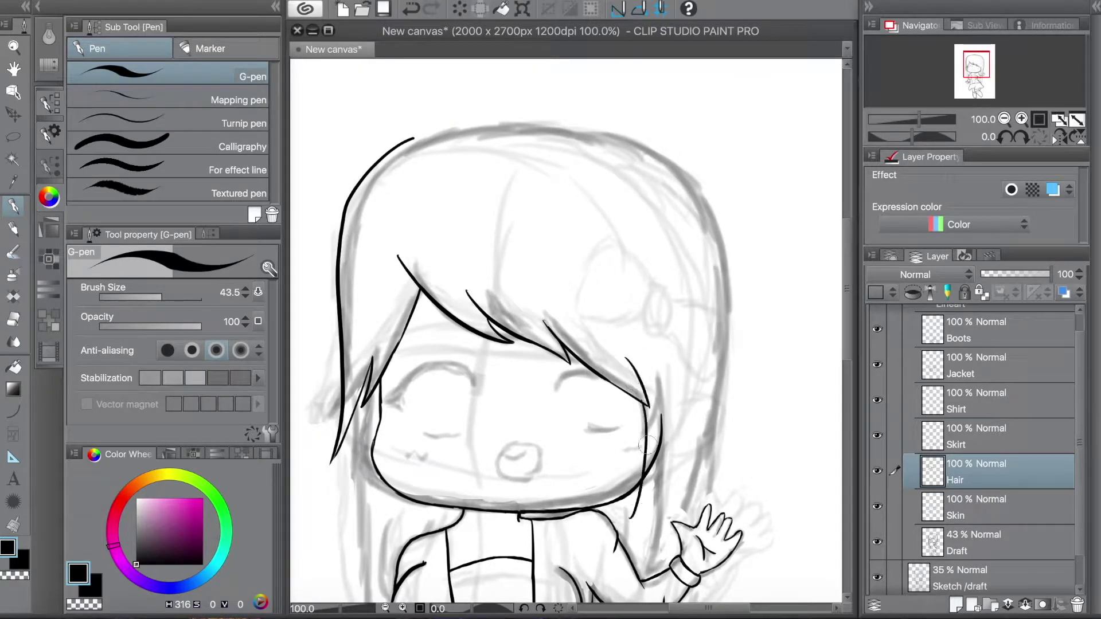
key("ctrl+z")
key("ctrl+z")
left_click_drag(557, 338, 619, 395)
left_click_drag(611, 341, 634, 539)
left_click_drag(642, 484, 626, 328)
left_click_drag(618, 387, 644, 207)
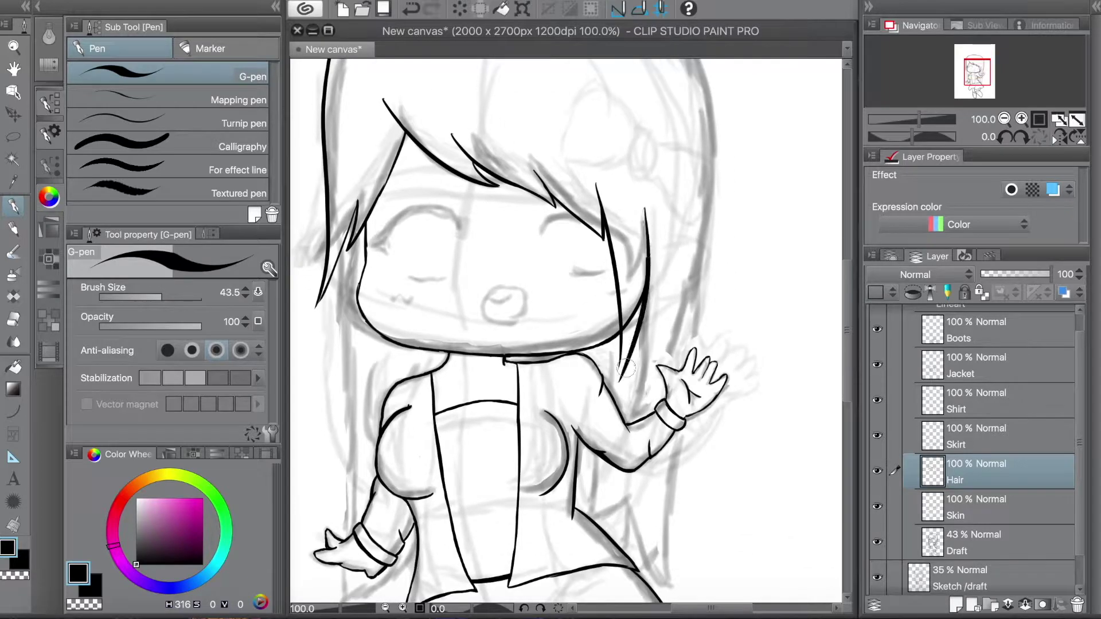
Ink the hair outline over the top of the head, including the parting strands near the crown
scroll(550, 240, "up", 5)
mouse_move(430, 148)
left_mouse_down()
mouse_move(571, 126)
mouse_move(519, 138)
left_mouse_up()
key("ctrl+z")
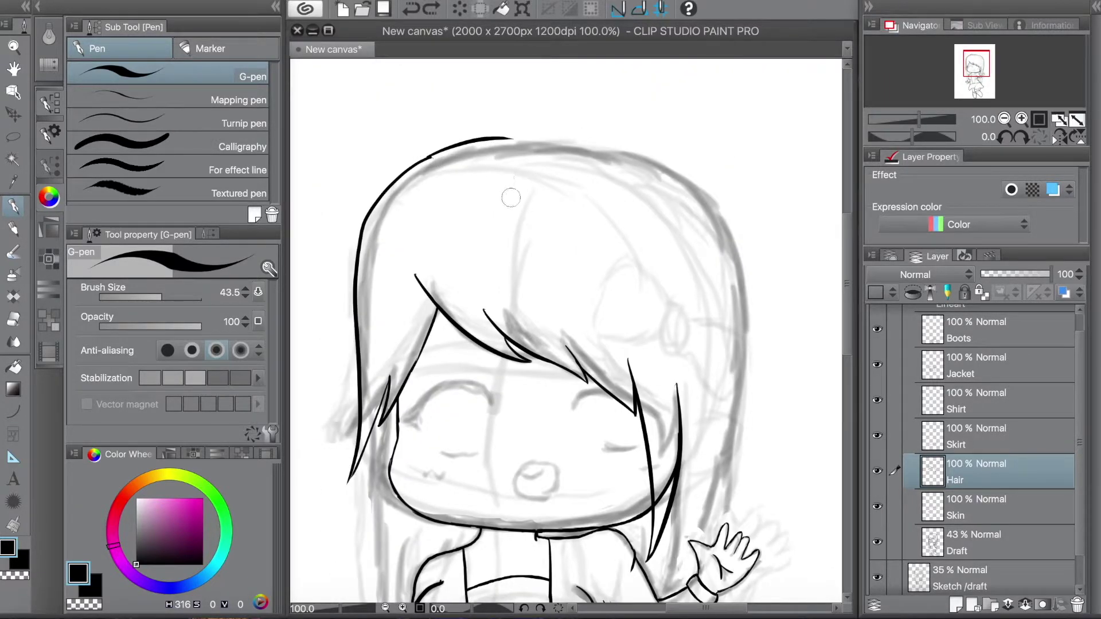
left_click_drag(430, 157, 550, 140)
key("minus")
left_click_drag(373, 344, 470, 162)
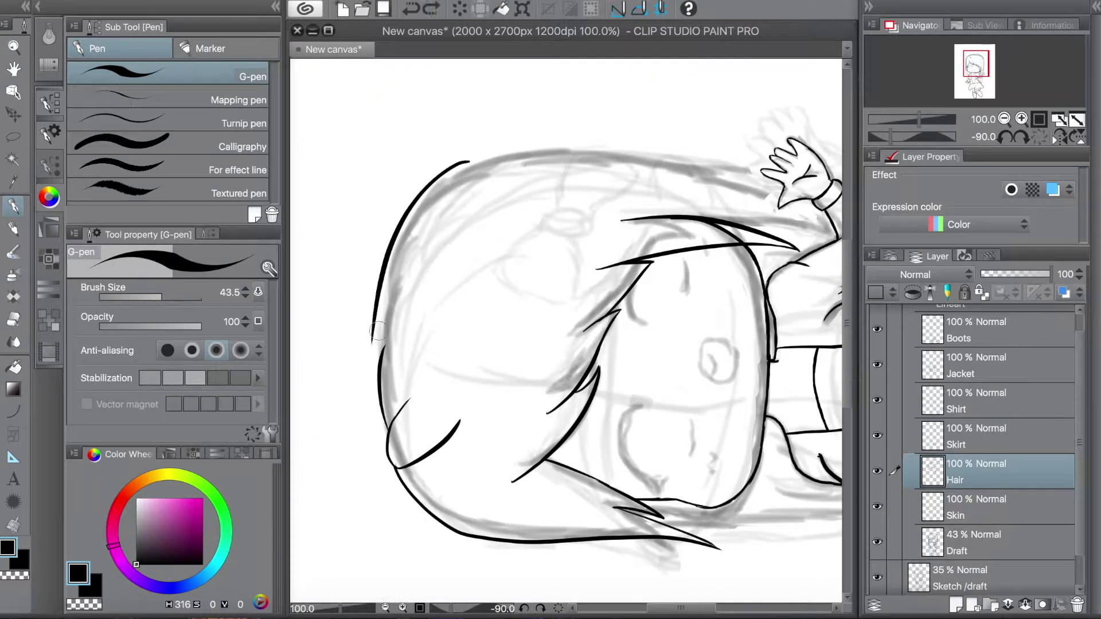
Lasso the upper-right crown stroke, nudge it to meet the neighbouring outline, and deselect it
key("m")
left_click_drag(413, 102, 499, 230)
left_click(463, 383)
left_click_drag(436, 241, 437, 234)
key("Return")
key("ctrl+d")
Ink the hair's right outer edge from the crown down to the raised hand and smooth the join
key("asciicircum")
key("asciicircum")
key("asciicircum")
key("asciicircum")
key("asciicircum")
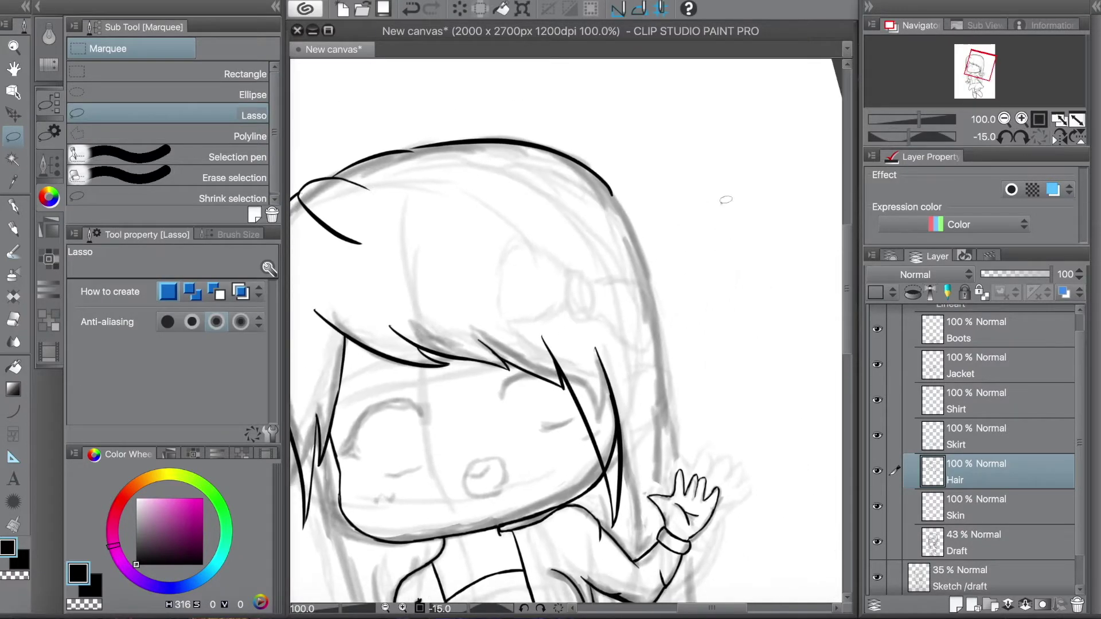
key("p")
left_click_drag(658, 404, 611, 180)
key("ctrl+z")
left_click_drag(665, 479, 613, 192)
key("e")
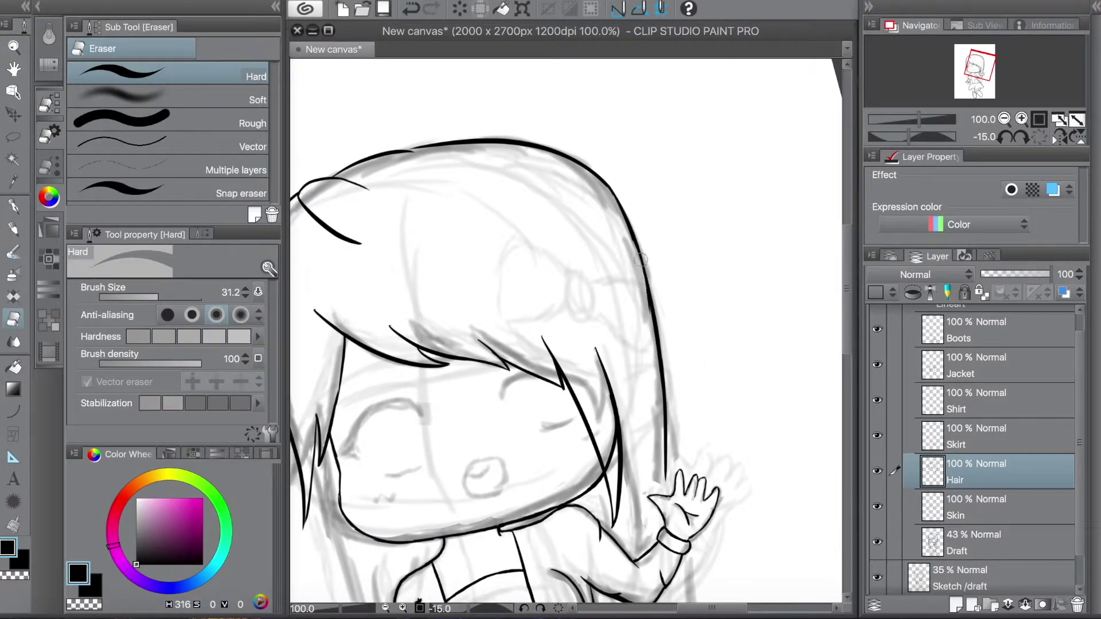
key("p")
mouse_move(642, 266)
left_mouse_down()
mouse_move(656, 341)
mouse_move(653, 293)
left_mouse_up()
key("asciicircum")
Ink the hair hanging below the raised arm down to its pointed tips, plus the strand beside the jacket
scroll(705, 137, "down", 2)
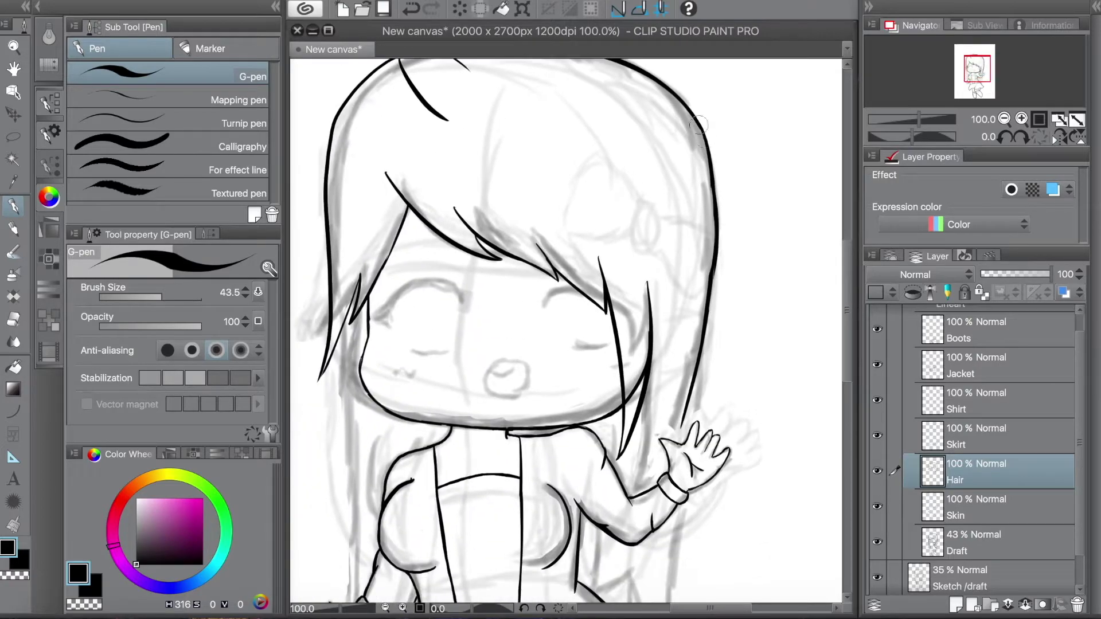
key("e")
scroll(702, 287, "down", 2)
key("p")
key("e")
key("p")
scroll(654, 303, "down", 2)
left_click_drag(650, 302, 647, 456)
key("e")
mouse_move(610, 364)
left_mouse_down()
mouse_move(632, 439)
mouse_move(673, 446)
left_mouse_up()
key("p")
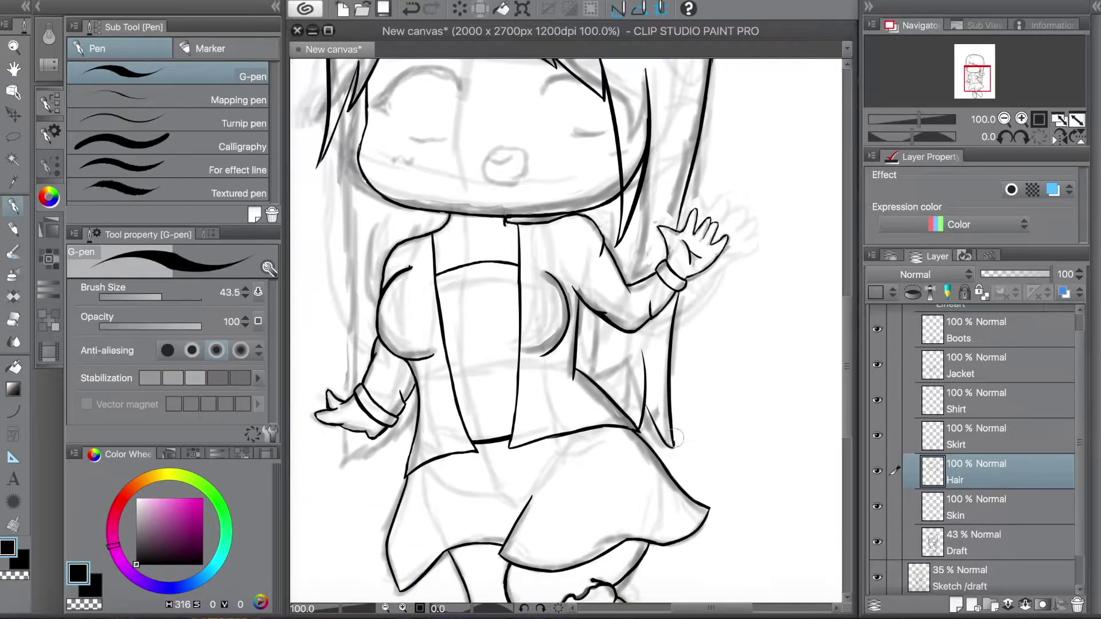
left_click_drag(596, 325, 607, 398)
key("e")
Ink the long left hair strands from below the face lock down past the lowered hand to a pointed tip
scroll(573, 287, "up", 2)
key("p")
key("e")
scroll(573, 286, "left", 3)
key("p")
left_click_drag(527, 210, 513, 399)
left_click_drag(520, 337, 525, 476)
scroll(505, 437, "down", 3)
key("e")
key("p")
left_click_drag(519, 424, 553, 435)
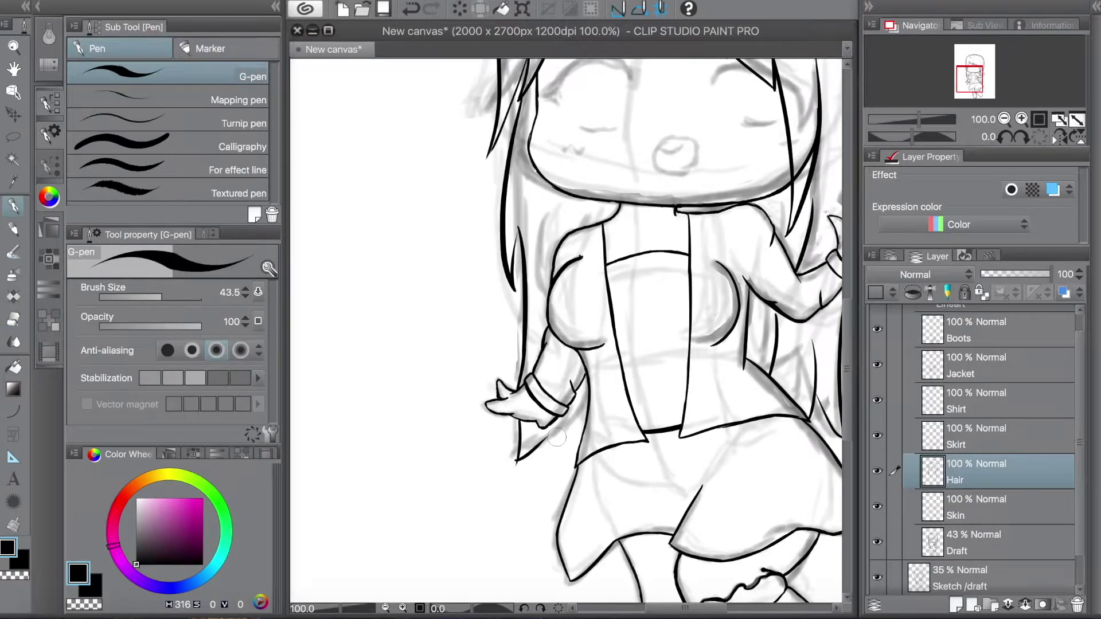
Add the small hair tips below the lowered wrist and short strands beside the left shoulder
key("e")
key("p")
scroll(473, 367, "right", 3)
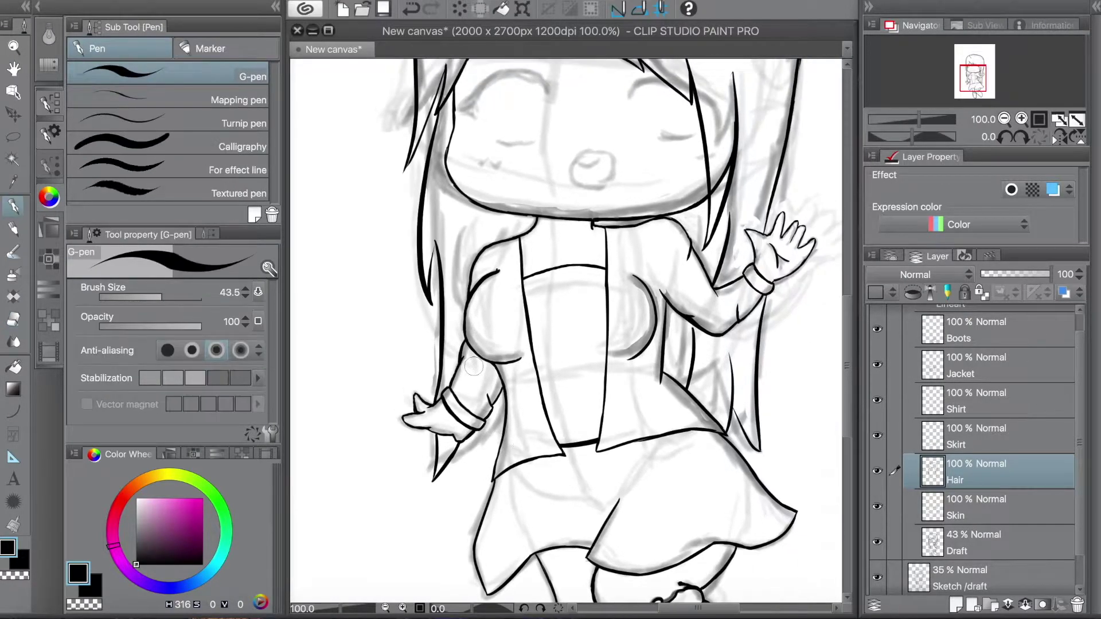
left_click_drag(488, 387, 480, 421)
key("e")
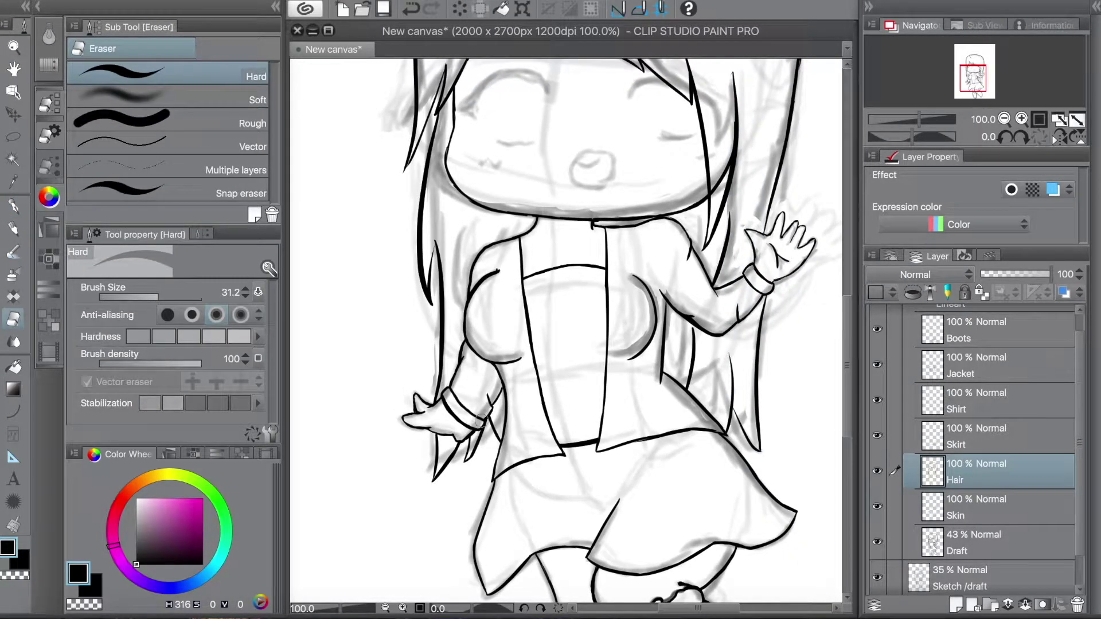
scroll(478, 419, "up", 3)
key("p")
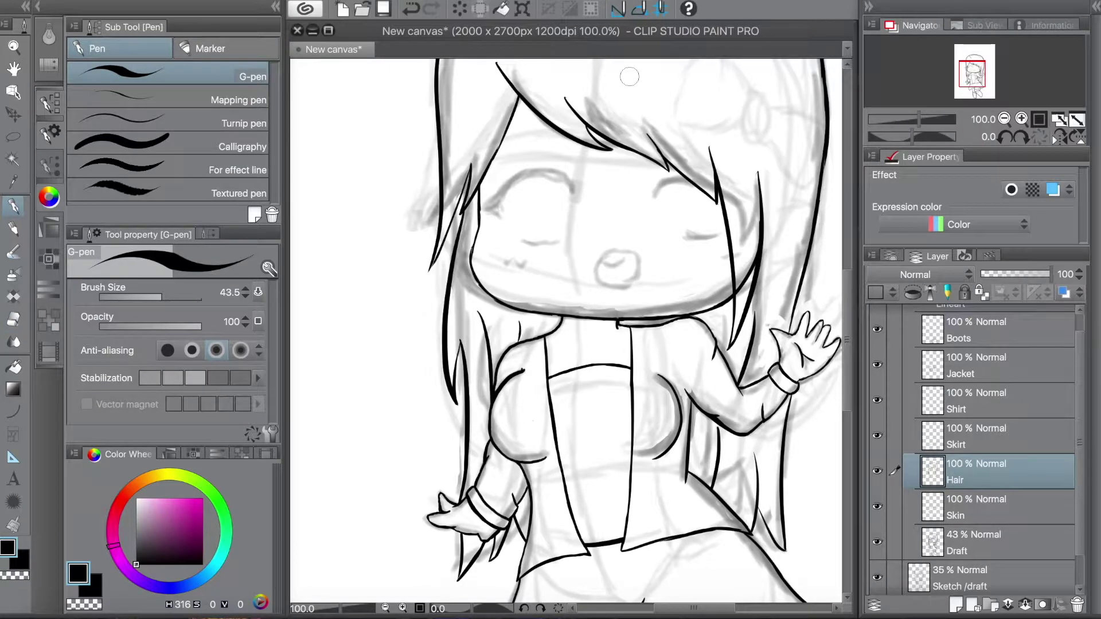
Ink long inner strand lines inside the hair above the bangs and along both sides of the head
scroll(628, 77, "up", 5)
scroll(629, 76, "right", 3)
left_click_drag(499, 238, 548, 313)
left_click_drag(556, 203, 607, 309)
left_click_drag(395, 189, 375, 344)
left_click_drag(395, 287, 395, 355)
key("e")
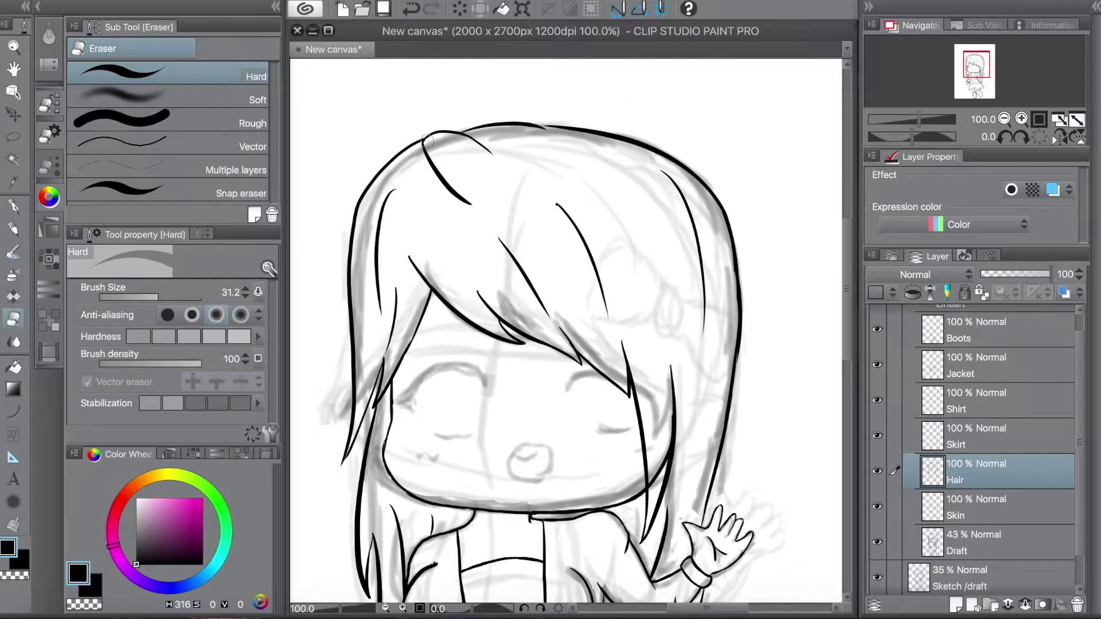
Add short crease lines at the skirt's hem and front fold on the Skirt layer
scroll(428, 140, "down", 5)
left_click(980, 436)
scroll(467, 464, "up", 5)
key("p")
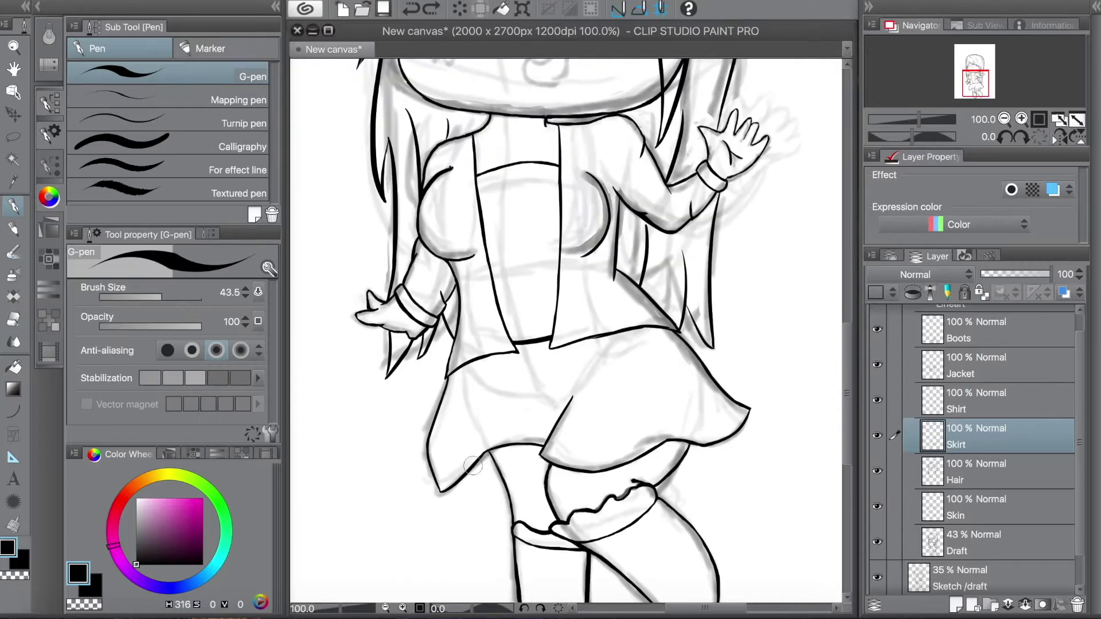
scroll(466, 475, "up", 3)
Ink short fold lines across both frilled boot cuffs on the Boots layer
left_click(975, 330)
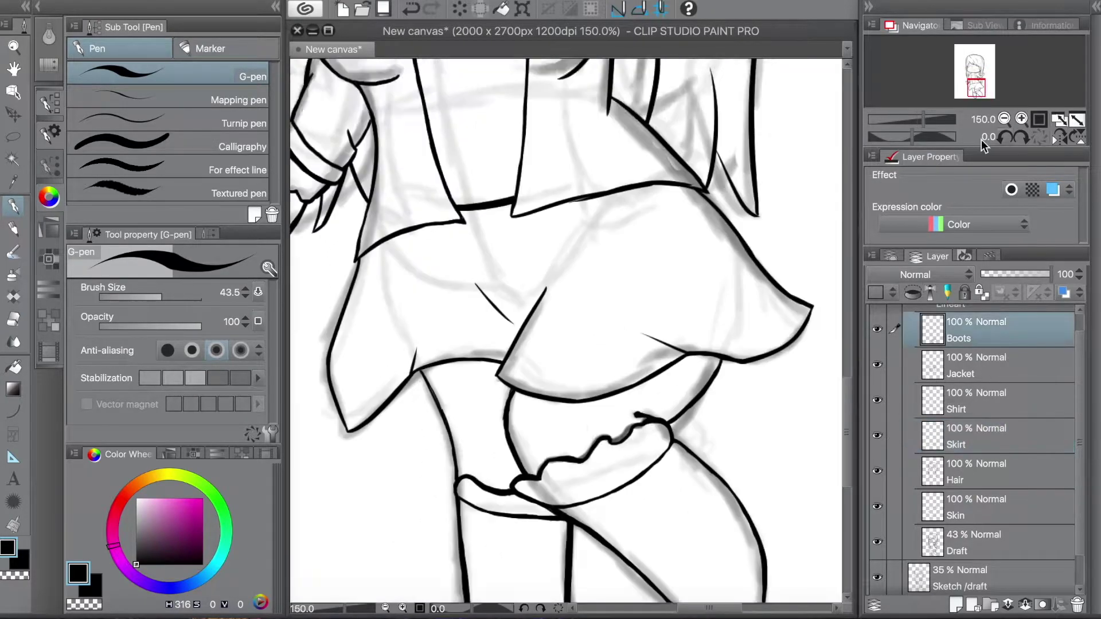
scroll(498, 424, "up", 1)
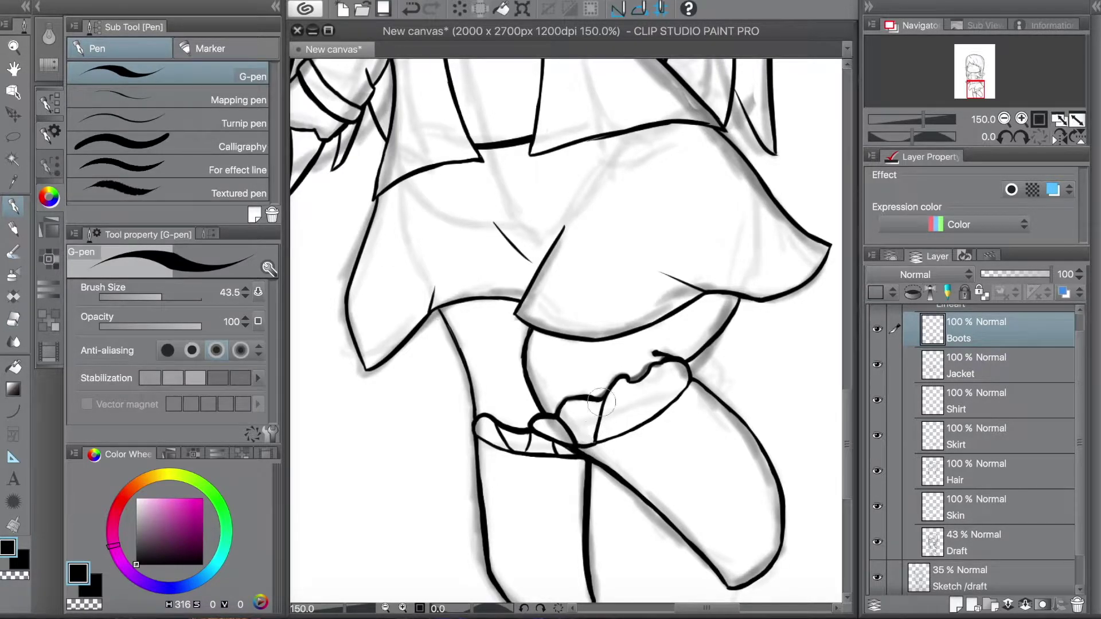
left_click_drag(601, 403, 624, 401)
left_click_drag(625, 402, 585, 415)
left_click_drag(613, 380, 608, 429)
left_click_drag(591, 393, 590, 441)
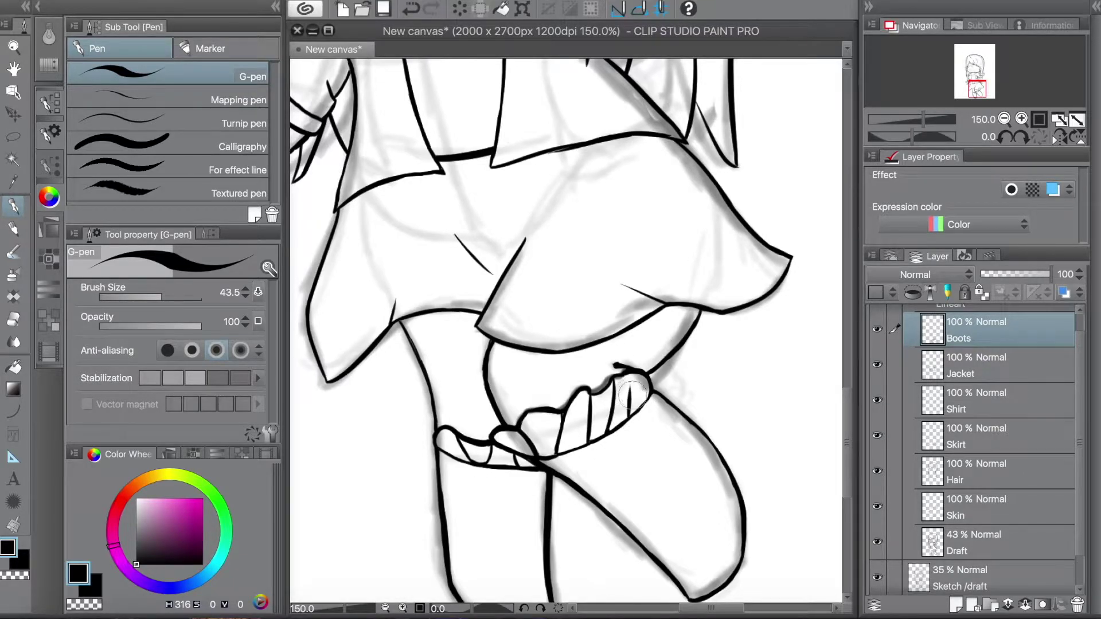
scroll(748, 236, "down", 5)
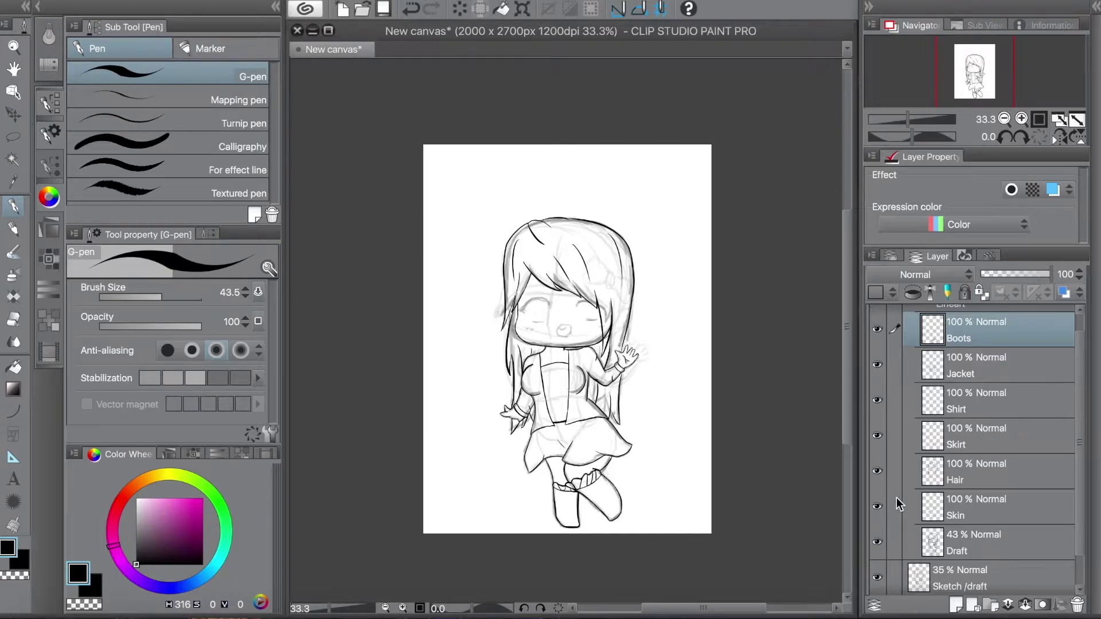
Lasso the lower face outline on the Skin layer and adjust its fit with a transform
left_click(899, 505)
key("ctrl+plus")
key("ctrl+plus")
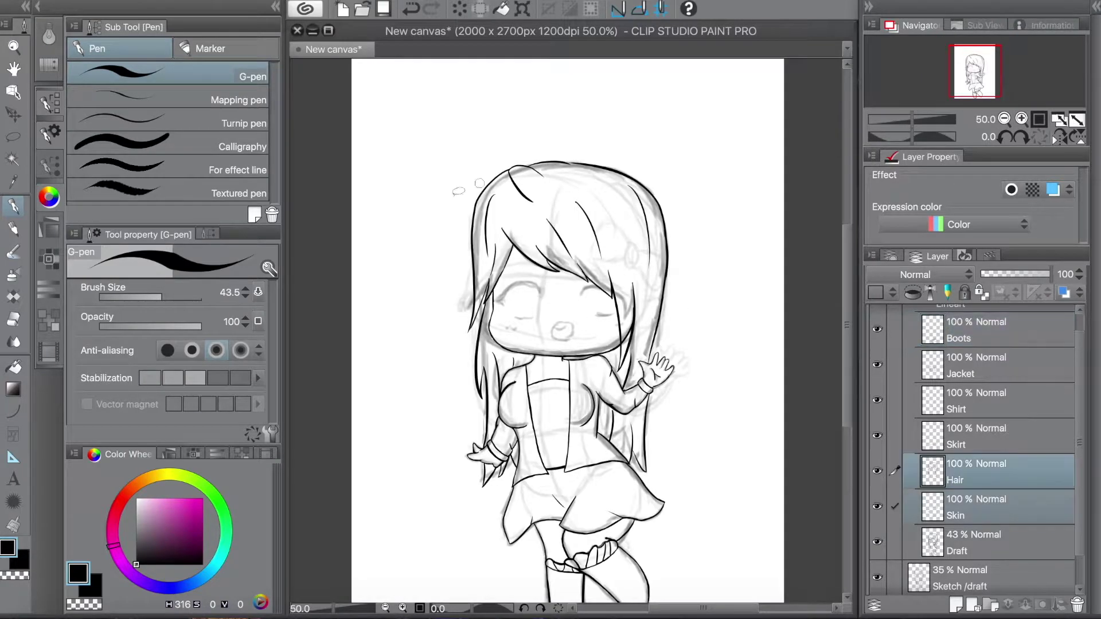
key("m")
left_click_drag(564, 365, 566, 367)
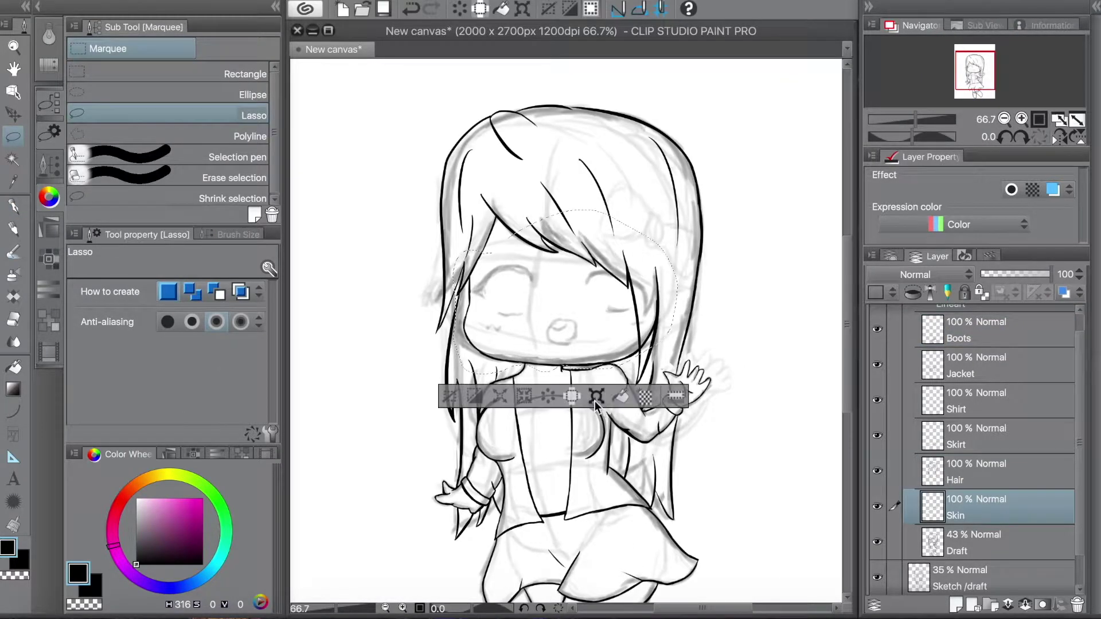
key("ctrl+t")
left_click_drag(450, 387, 455, 395)
key("Return")
Touch up the chin line where it meets the neck on the Skin layer
key("e")
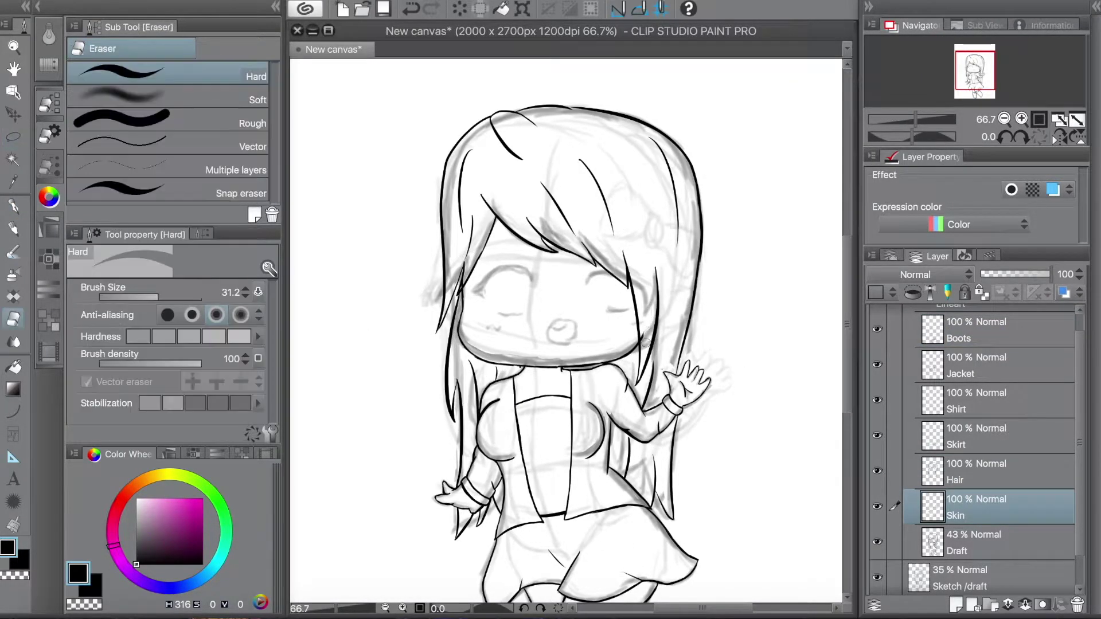
key("ctrl+plus")
key("ctrl+plus")
key("p")
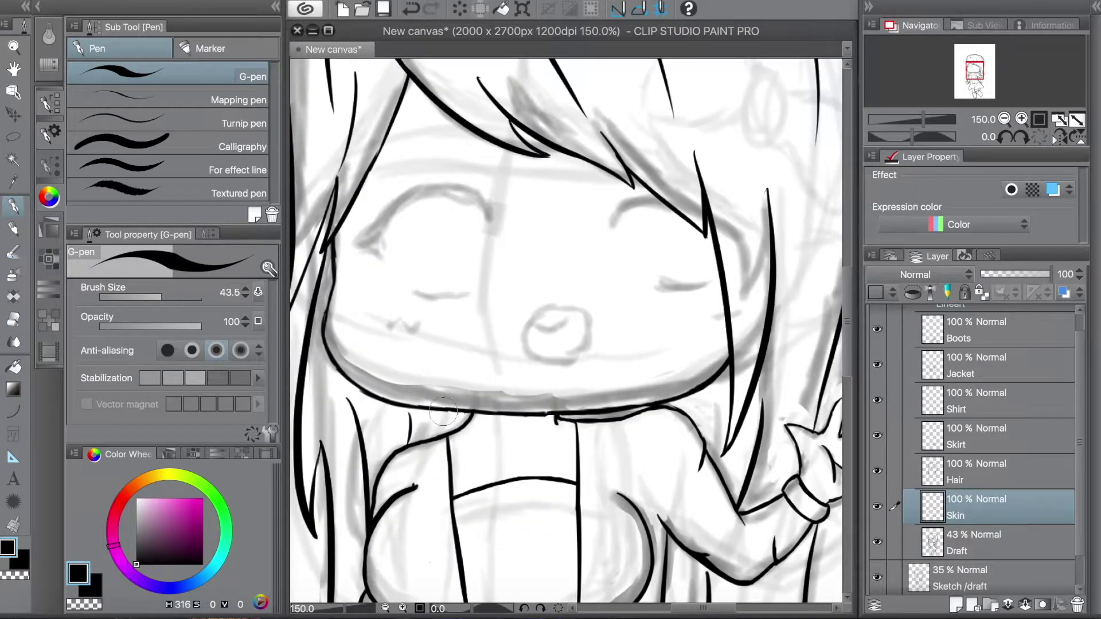
left_click(1004, 118)
left_click(1005, 118)
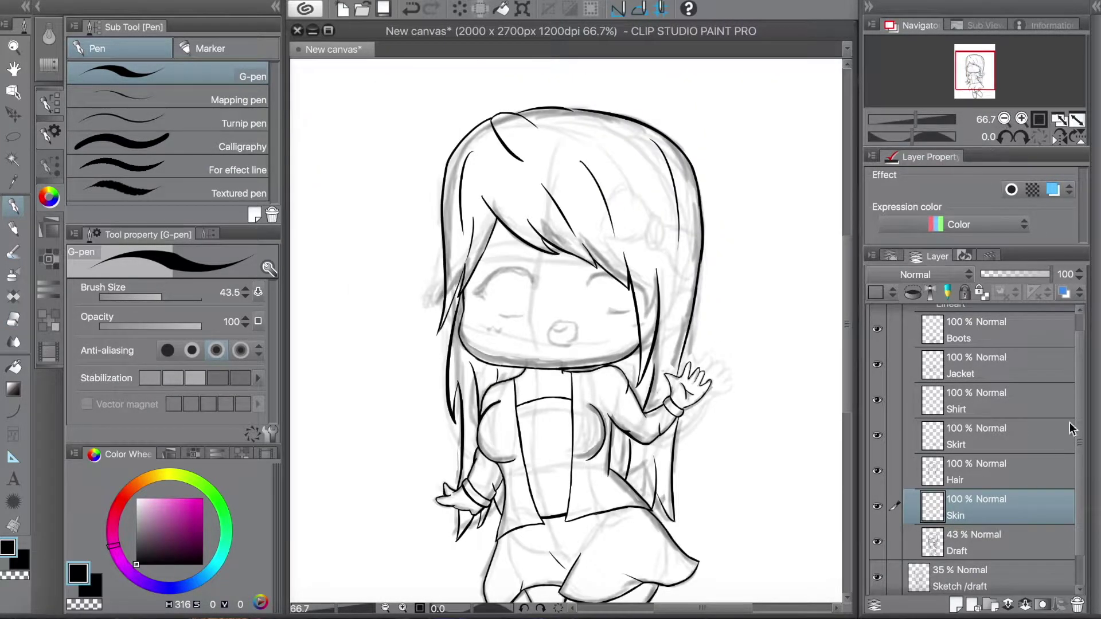
Add two new layers above Boots in the Lineart folder and name them Eyes and Mouth
key("ctrl+shift+n")
double_click(936, 351)
key("Return")
double_click(960, 359)
type("Mouth")
key("Return")
Ink the open mouth as a small oval with a curved inner line on the Mouth layer
scroll(578, 350, "up", 2)
mouse_move(578, 350)
left_mouse_down()
mouse_move(551, 303)
mouse_move(547, 323)
left_mouse_up()
key("ctrl+z")
key("ctrl+z")
scroll(533, 321, "down", 5)
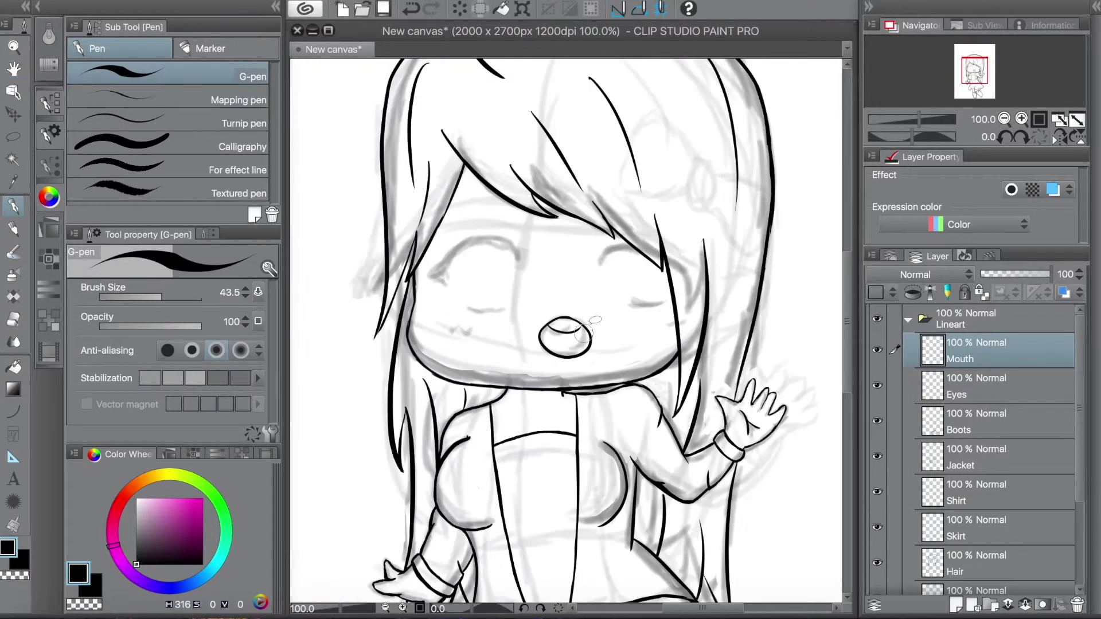
key("m")
key("ctrl+t")
key("Escape")
Outline the left eye's thick arched upper lash with a pointed outer corner on the Eyes layer and begin filling it
left_click(981, 385)
scroll(573, 333, "up", 4)
scroll(573, 401, "up", 2)
key("p")
mouse_move(431, 328)
left_mouse_down()
mouse_move(468, 298)
mouse_move(610, 276)
left_mouse_up()
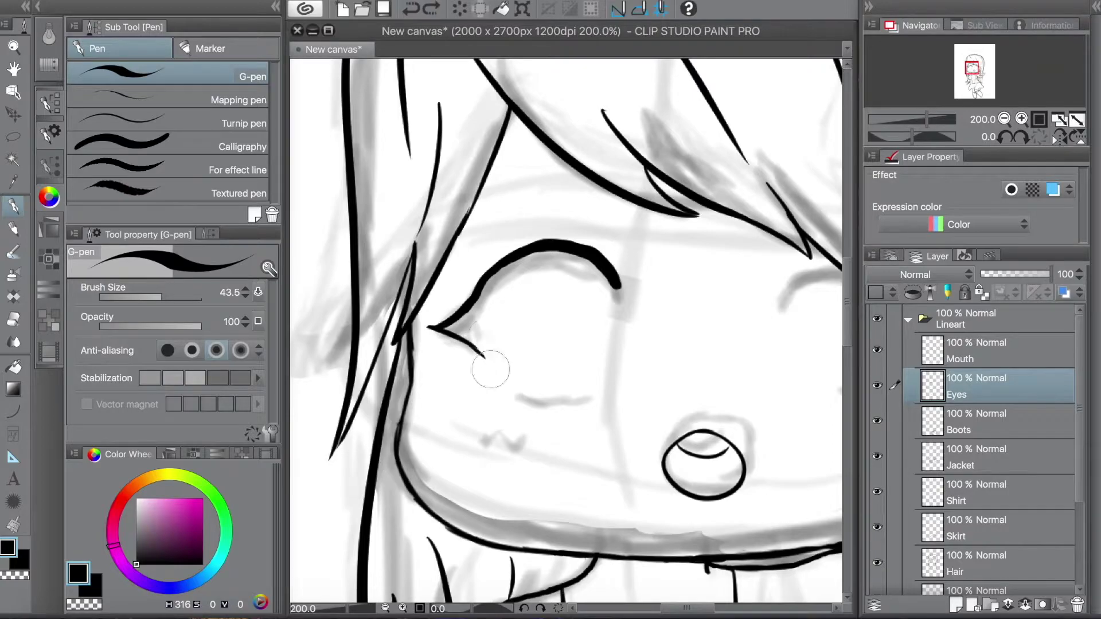
mouse_move(537, 277)
left_mouse_down()
mouse_move(597, 271)
mouse_move(614, 318)
left_mouse_up()
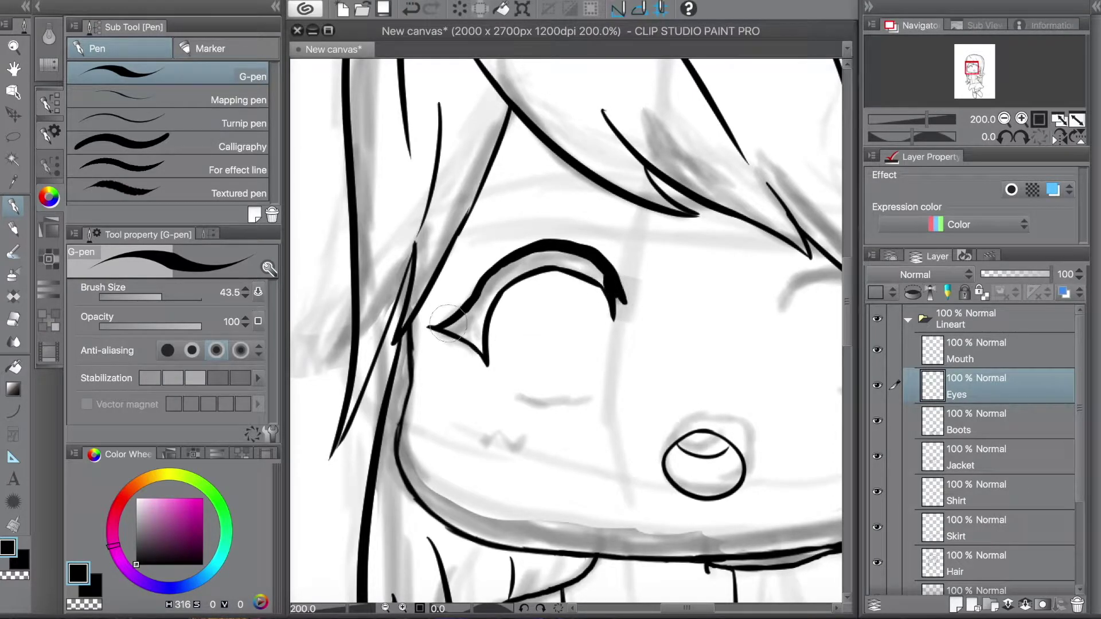
left_click_drag(445, 324, 599, 274)
Hide the Draft and Sketch /draft layers so only the lineart shows
scroll(481, 348, "down", 2)
scroll(974, 459, "down", 3)
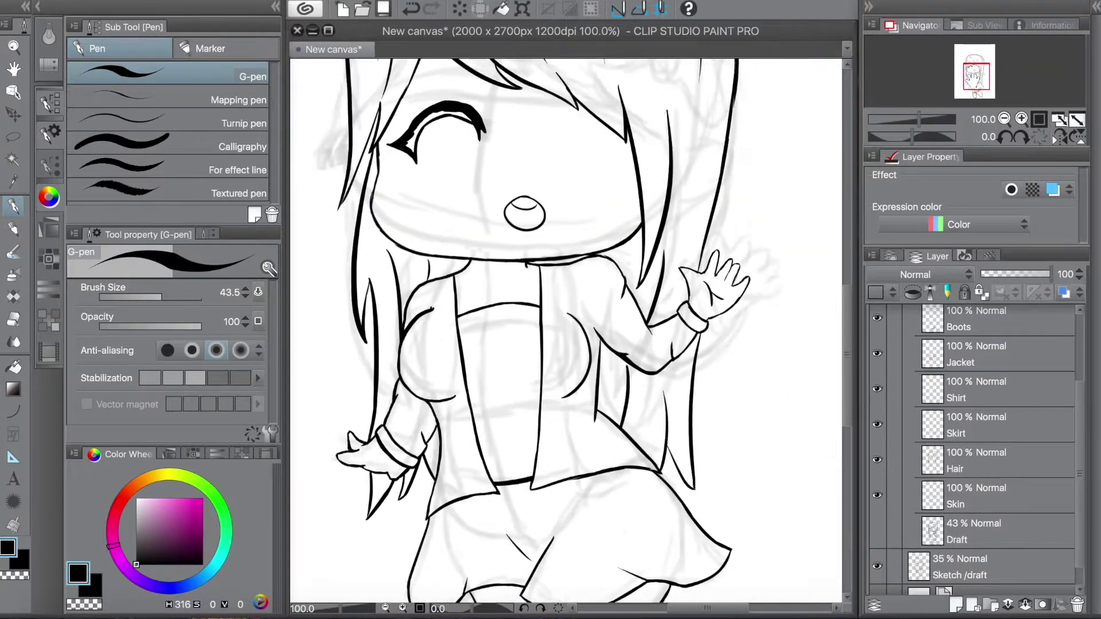
left_click(878, 544)
scroll(974, 459, "up", 3)
scroll(482, 321, "down", 2)
scroll(453, 212, "up", 4)
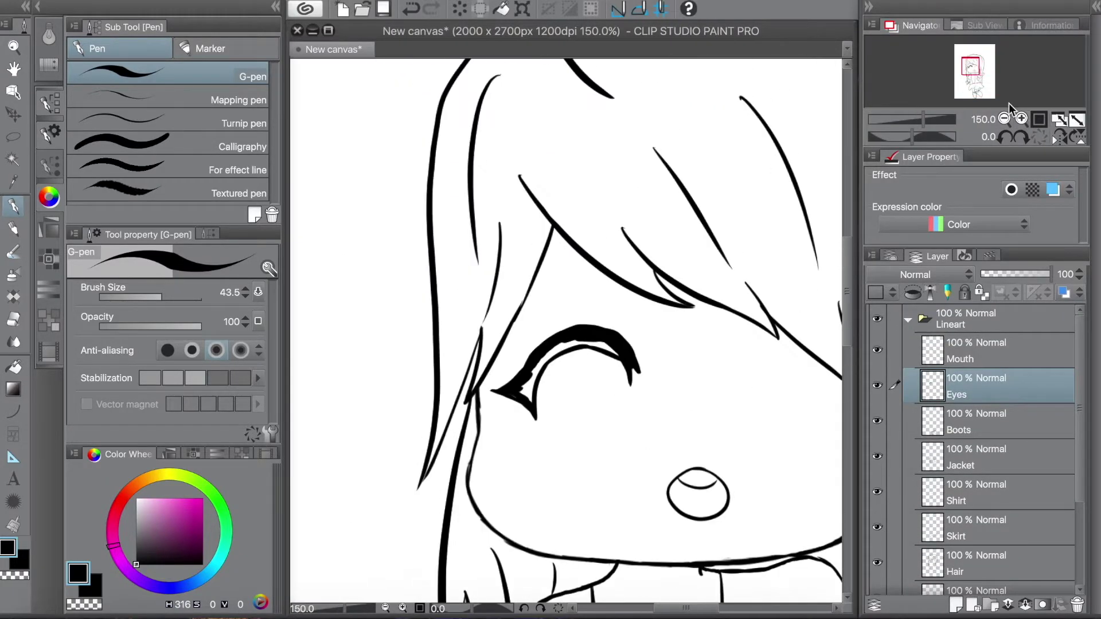
Fill the left eye's upper lash solid black and clean its edges
key("e")
scroll(663, 281, "up", 1)
key("p")
mouse_move(453, 384)
left_mouse_down()
mouse_move(573, 308)
mouse_move(625, 340)
mouse_move(623, 329)
left_mouse_up()
key("e")
key("p")
left_click_drag(434, 348, 458, 353)
mouse_move(441, 327)
left_mouse_down()
mouse_move(467, 337)
mouse_move(465, 327)
left_mouse_up()
key("ctrl+z")
key("ctrl+z")
key("ctrl+z")
key("ctrl+z")
Add fine outer lashes to the left eye and erase thin highlight streaks inside the black lash
left_click_drag(434, 360, 479, 321)
key("e")
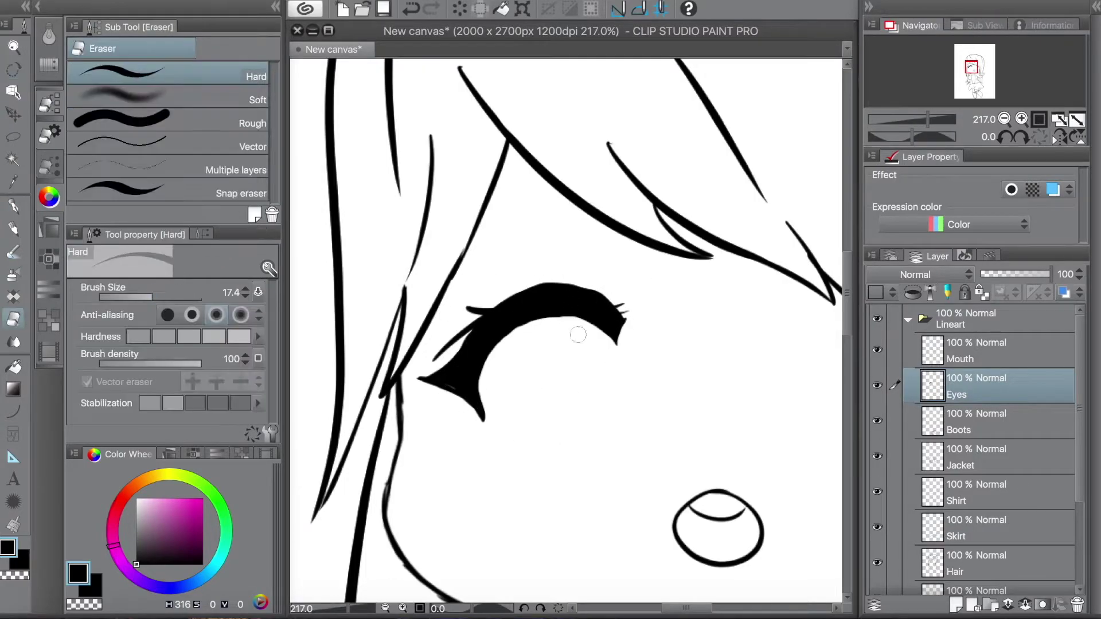
scroll(974, 95, "down", 2)
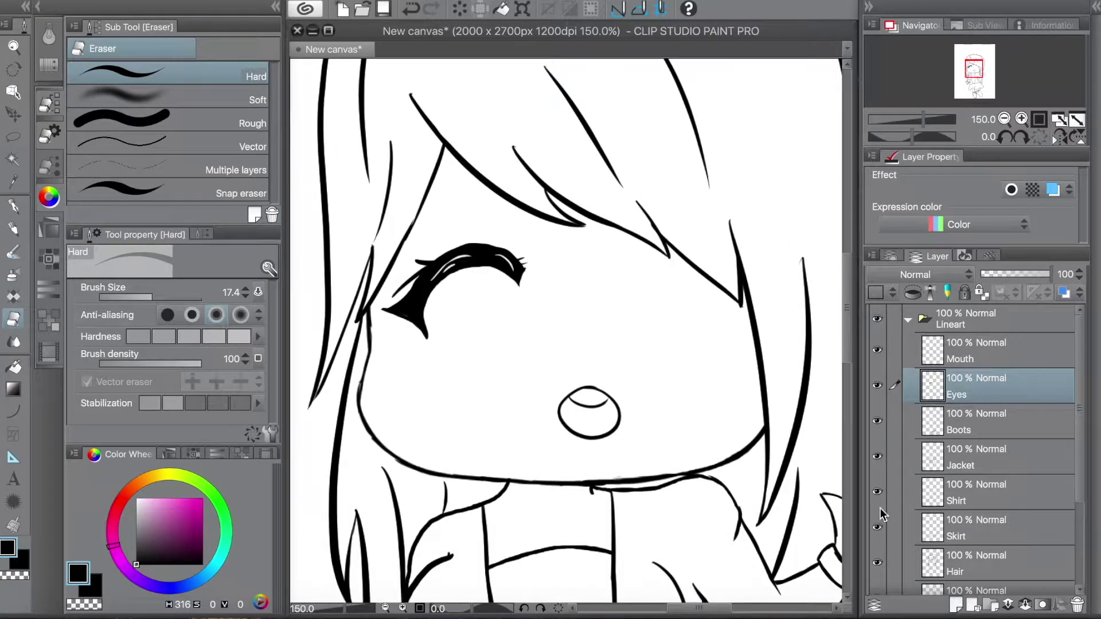
key("k")
scroll(962, 131, "down", 3)
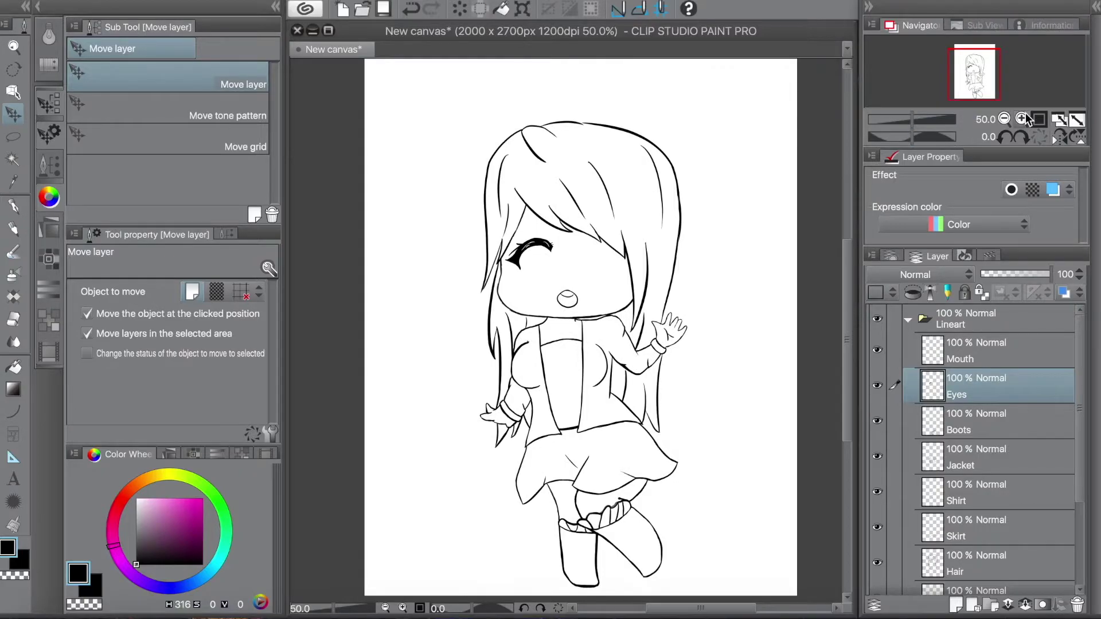
Extend the left eye's lower outer corner and trim it to a thin point with the eraser
scroll(529, 255, "up", 4)
key("p")
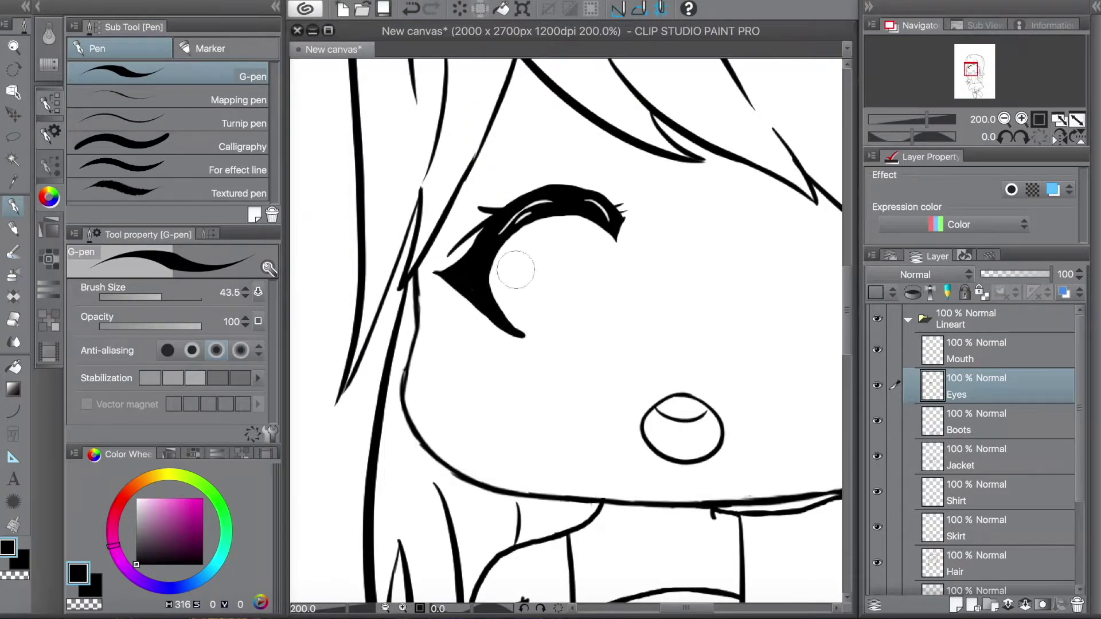
key("e")
left_click_drag(523, 336, 507, 315)
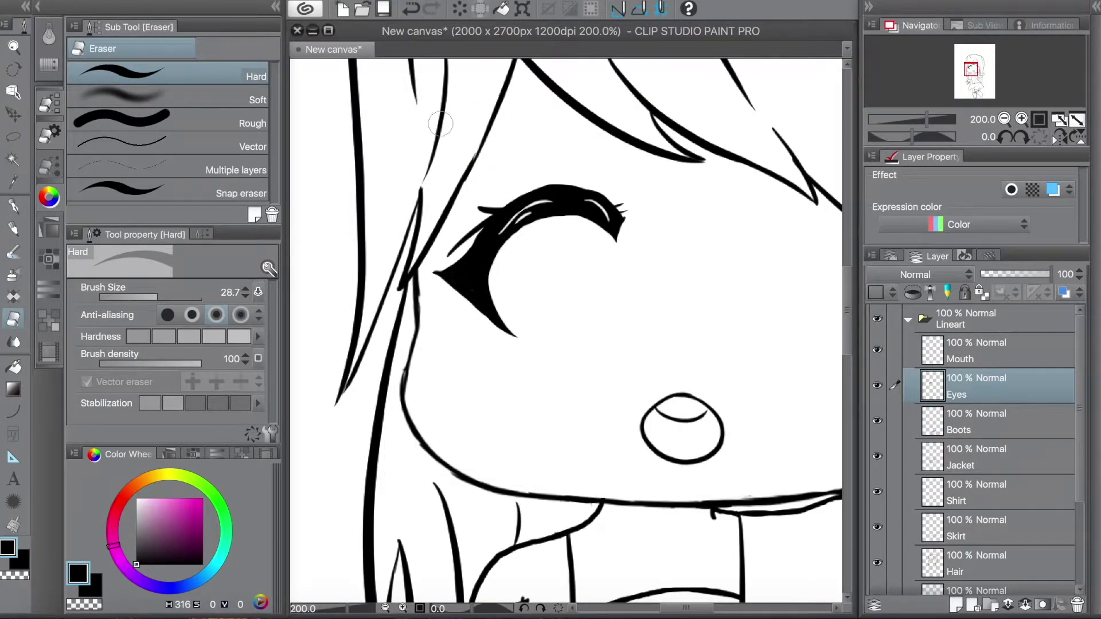
left_click_drag(440, 124, 396, 213)
Draw an arched eyebrow and a short eyelid crease above the left eye, adjusting them with a transform
key("p")
mouse_move(475, 267)
left_mouse_down()
mouse_move(573, 206)
mouse_move(559, 224)
left_mouse_up()
key("m")
key("ctrl+t")
left_click_drag(639, 241, 614, 287)
key("Return")
key("ctrl+d")
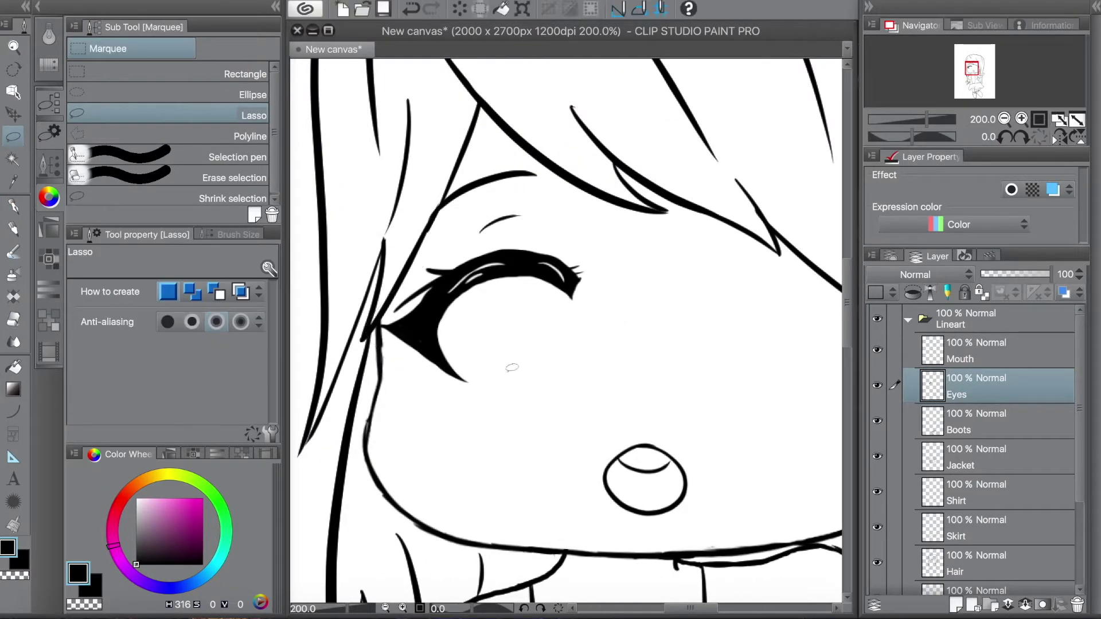
Ink the winking right eye as a thick, slightly curved closed line with small lashes at both ends
mouse_move(927, 119)
left_mouse_down()
mouse_move(906, 119)
mouse_move(923, 119)
left_mouse_up()
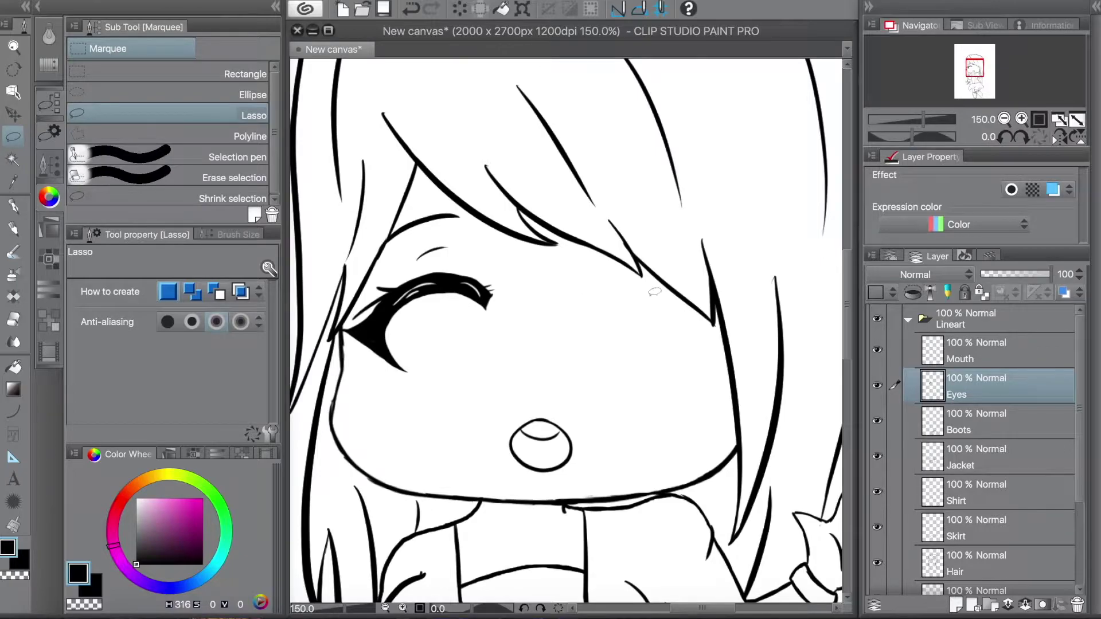
key("p")
left_click_drag(586, 338, 712, 343)
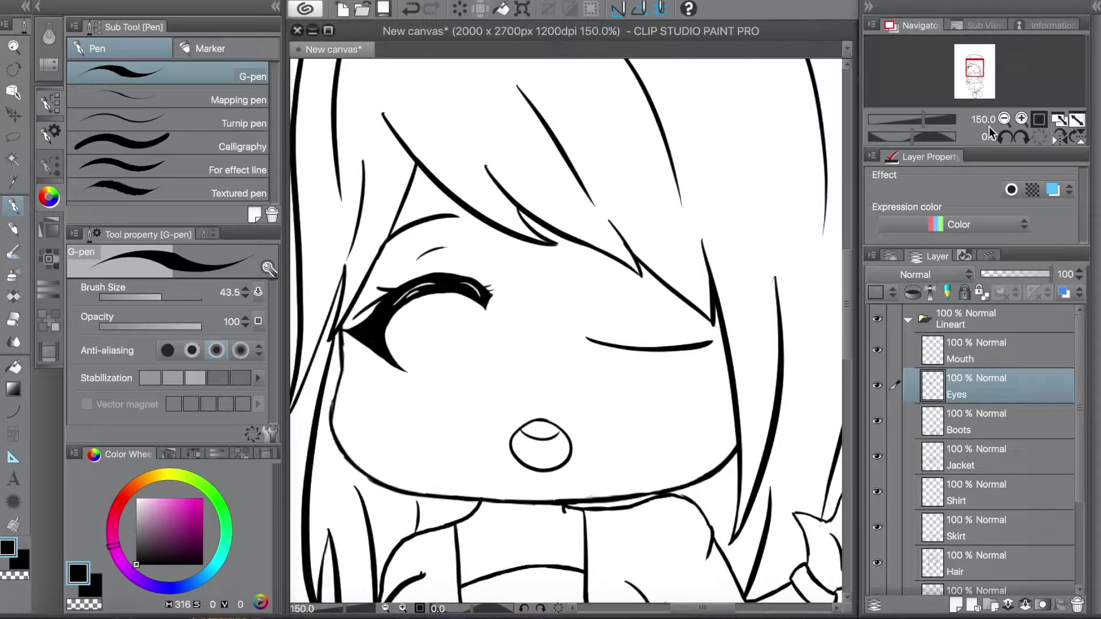
key("ctrl+z")
mouse_move(589, 345)
left_mouse_down()
mouse_move(703, 337)
mouse_move(668, 344)
left_mouse_up()
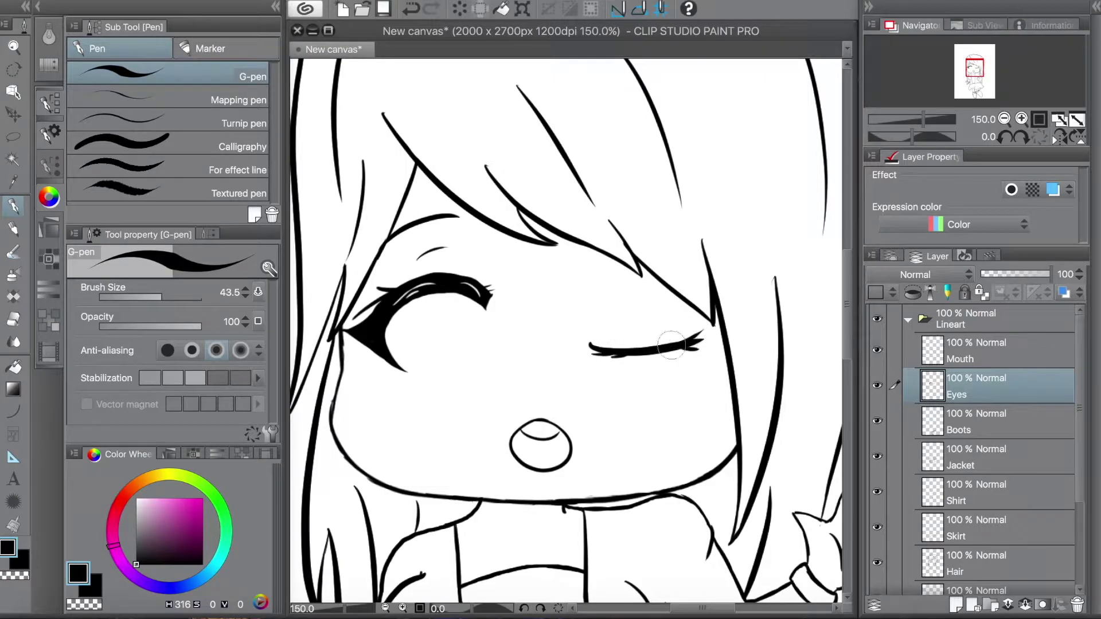
left_click_drag(656, 344, 602, 345)
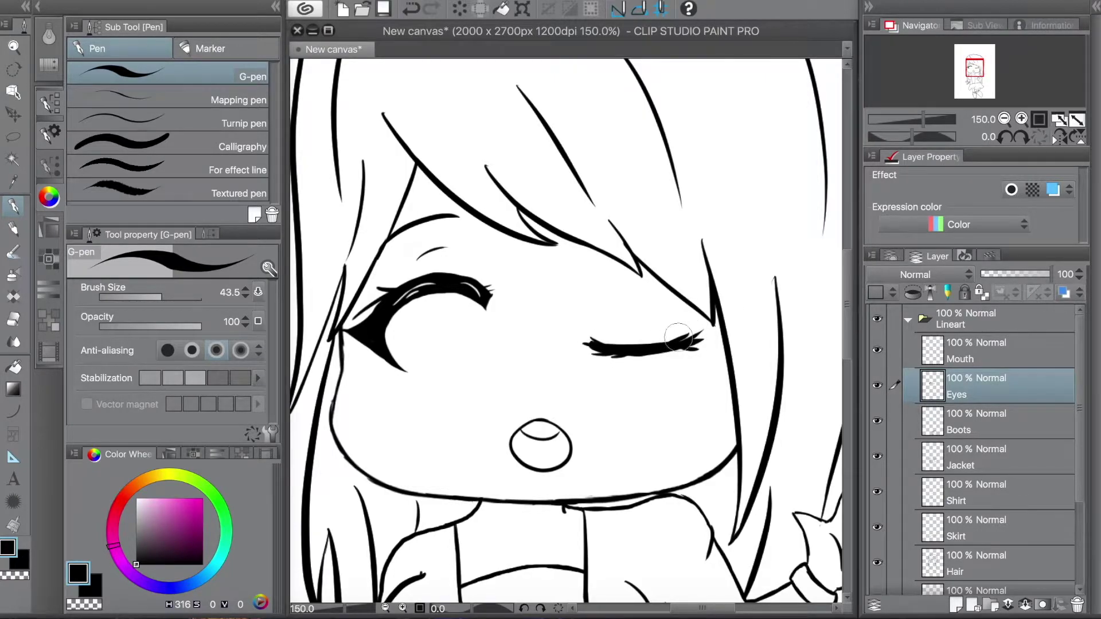
key("e")
Lasso the closed right eye, adjust it with a transform, and clear the selection
scroll(659, 344, "down", 2)
key("m")
left_click_drag(671, 396, 684, 395)
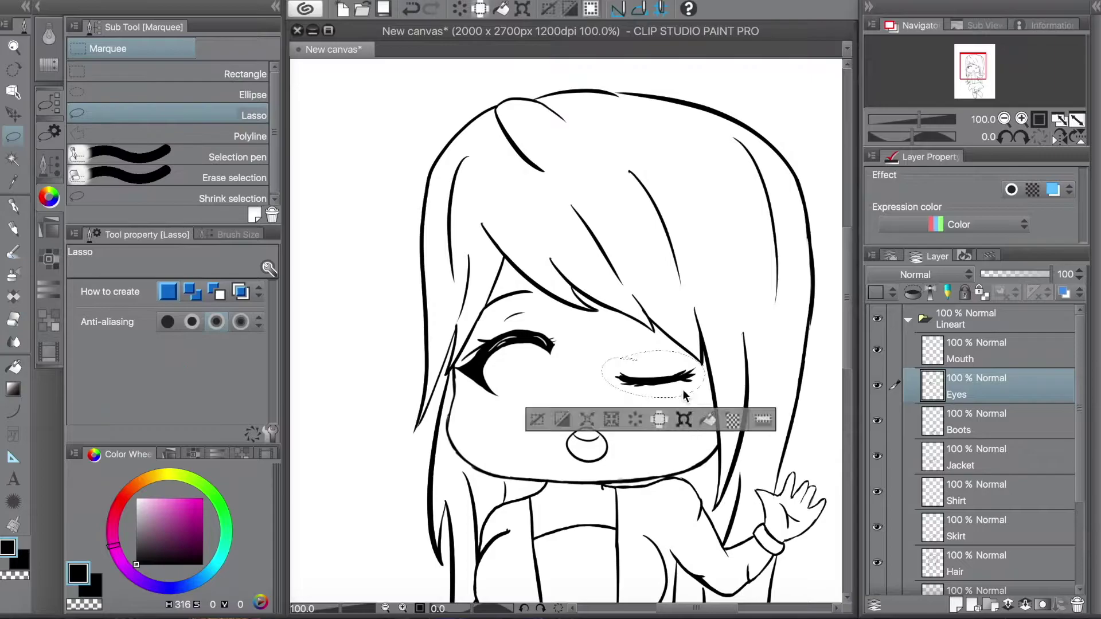
key("ctrl+t")
left_click_drag(774, 344, 768, 369)
key("Return")
key("ctrl+d")
Clean up the closed right eye and add a thin eyelid line and an arched eyebrow above it
key("e")
left_click(1021, 119)
mouse_move(990, 101)
left_mouse_down()
mouse_move(603, 300)
mouse_move(604, 380)
left_mouse_up()
key("p")
key("m")
left_click_drag(590, 296, 596, 298)
key("ctrl+t")
key("Escape")
Lasso the right eye's lines and reposition them with a transform
mouse_move(315, 352)
left_mouse_down()
mouse_move(453, 352)
mouse_move(659, 470)
mouse_move(452, 350)
left_mouse_up()
key("ctrl+t")
left_click_drag(676, 241, 659, 301)
key("Return")
scroll(897, 144, "down", 4)
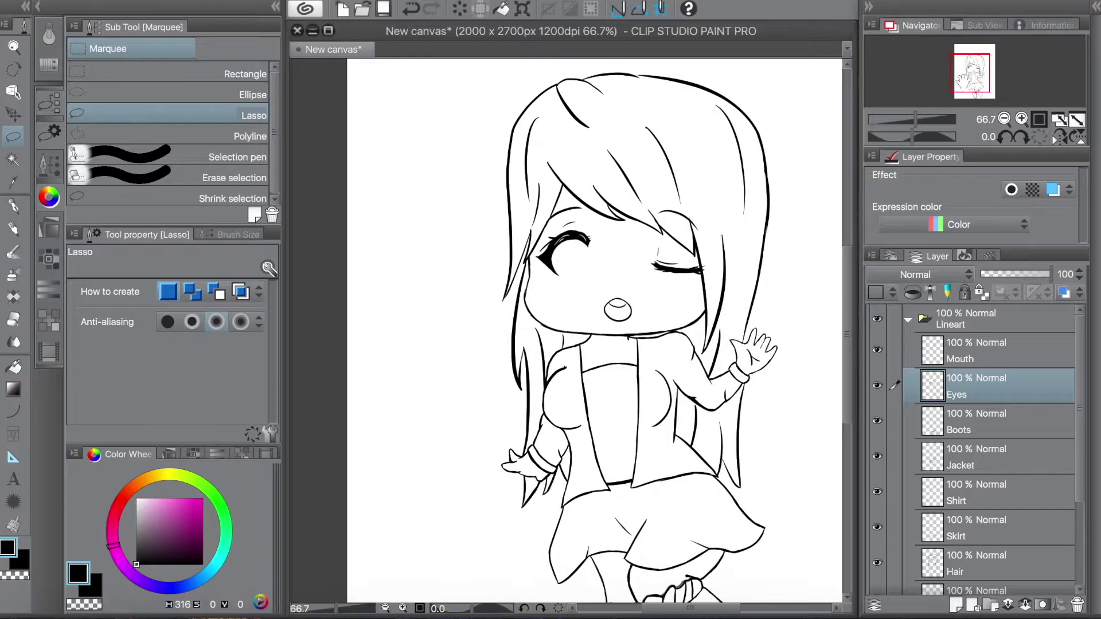
Enlarge the open left eye slightly with a transform and nudge the lines above it
scroll(897, 143, "up", 4)
left_click_drag(458, 344, 582, 272)
left_click_drag(533, 209, 519, 208)
key("ctrl+t")
left_click_drag(394, 376, 422, 369)
left_click_drag(603, 289, 654, 281)
key("Return")
left_click_drag(493, 189, 496, 192)
key("ctrl+t")
key("Return")
key("ctrl+d")
Lasso the cheeks and jaw on the Skin layer and adjust them with a transform
left_click(974, 592)
mouse_move(726, 265)
left_mouse_down()
mouse_move(511, 466)
mouse_move(676, 459)
mouse_move(768, 192)
left_mouse_up()
key("ctrl+t")
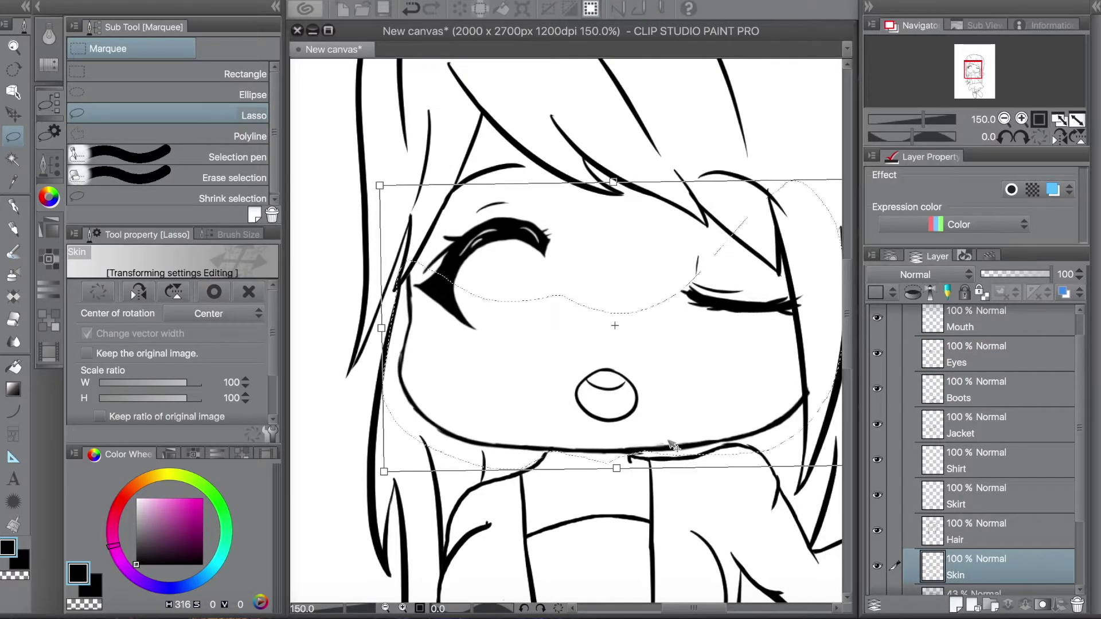
key("Return")
key("p")
left_click_drag(440, 339, 469, 409)
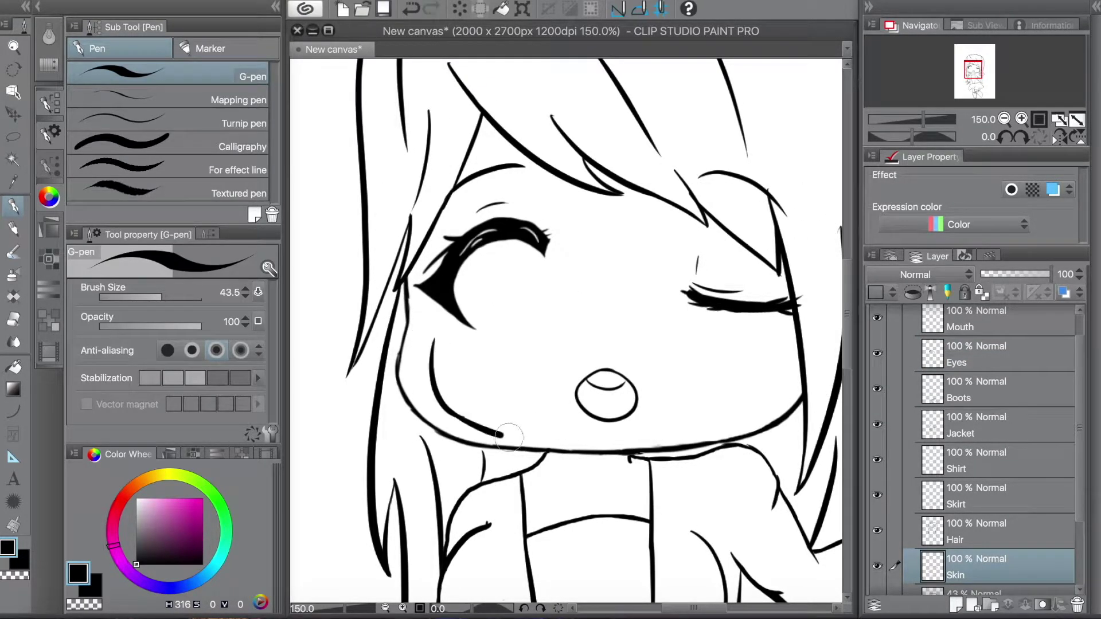
key("ctrl+z")
mouse_move(442, 341)
left_mouse_down()
mouse_move(470, 408)
mouse_move(550, 447)
left_mouse_up()
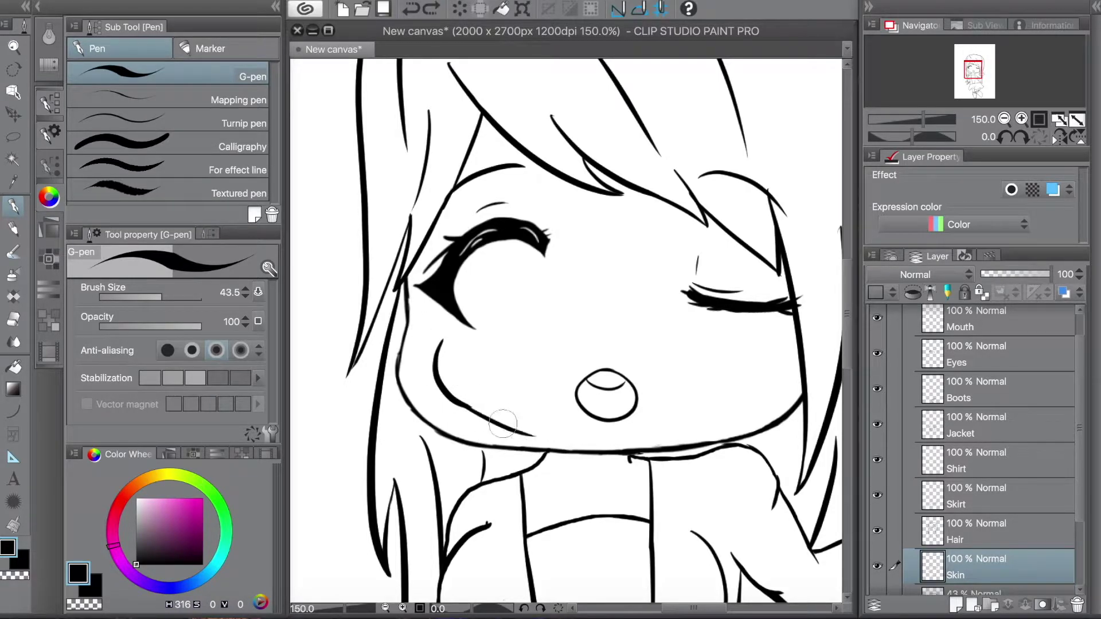
key("ctrl+z")
Redraw the left cheek line further inside, from the eye's outer corner to the chin, and erase the old outline
mouse_move(421, 257)
left_mouse_down()
mouse_move(431, 396)
mouse_move(542, 442)
left_mouse_up()
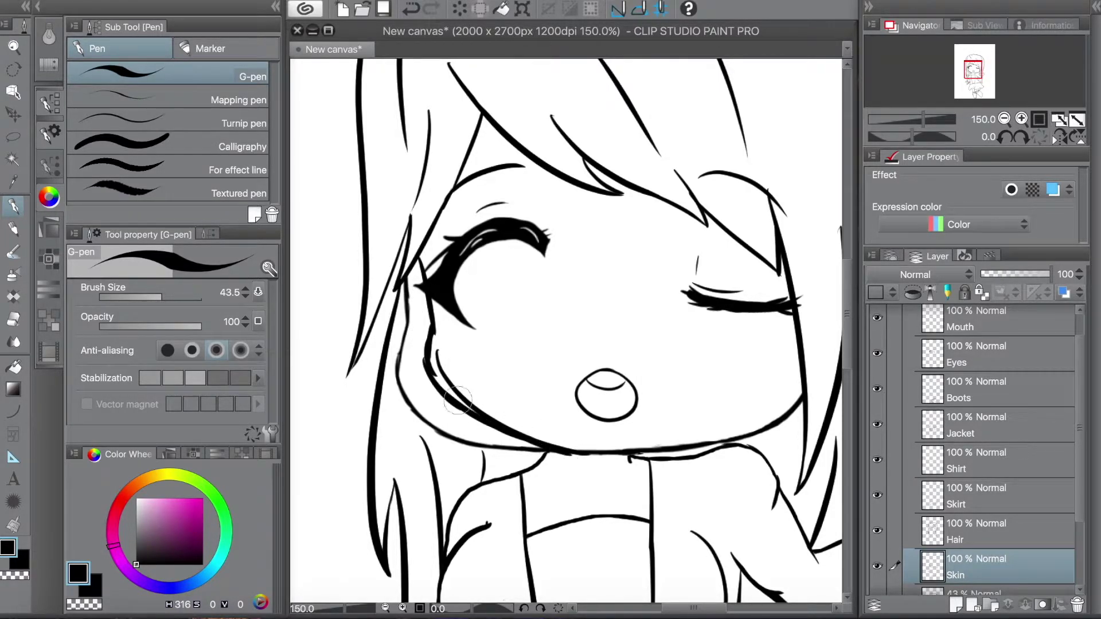
key("e")
mouse_move(434, 379)
left_mouse_down()
mouse_move(518, 430)
mouse_move(445, 381)
mouse_move(592, 460)
left_mouse_up()
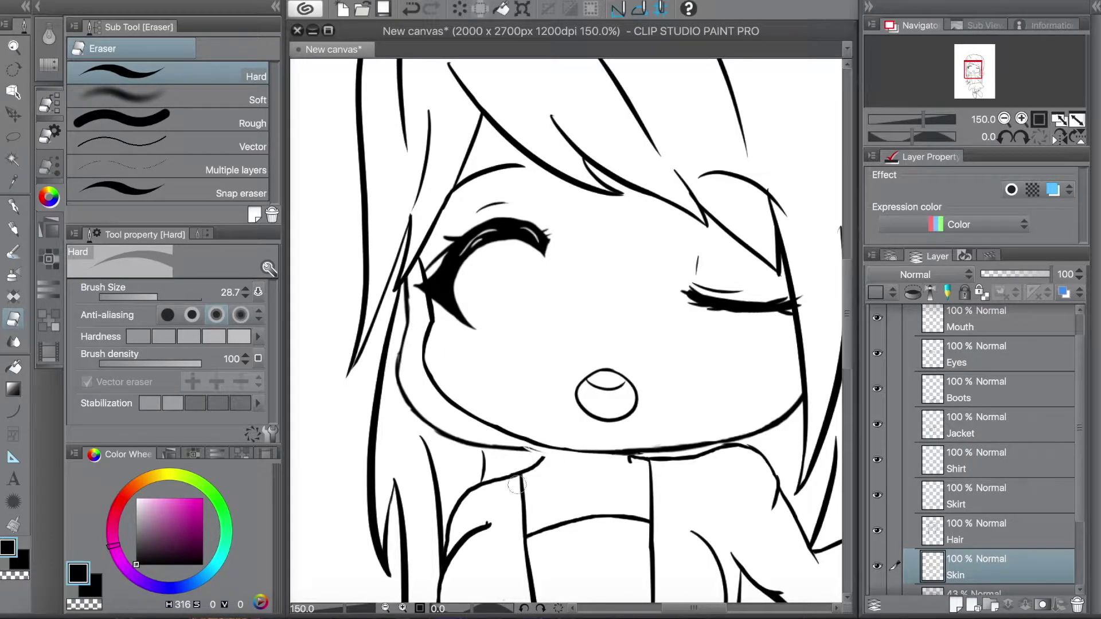
key("p")
key("e")
scroll(475, 400, "up", 2)
scroll(476, 399, "down", 3)
scroll(475, 400, "up", 3)
Re-ink and smooth the jaw line from the left cheek to the chin with the canvas rotated to -90 degrees
key("minus")
key("minus")
key("minus")
key("minus")
key("minus")
key("minus")
key("p")
mouse_move(602, 258)
left_mouse_down()
mouse_move(616, 435)
mouse_move(610, 403)
left_mouse_up()
key("e")
key("p")
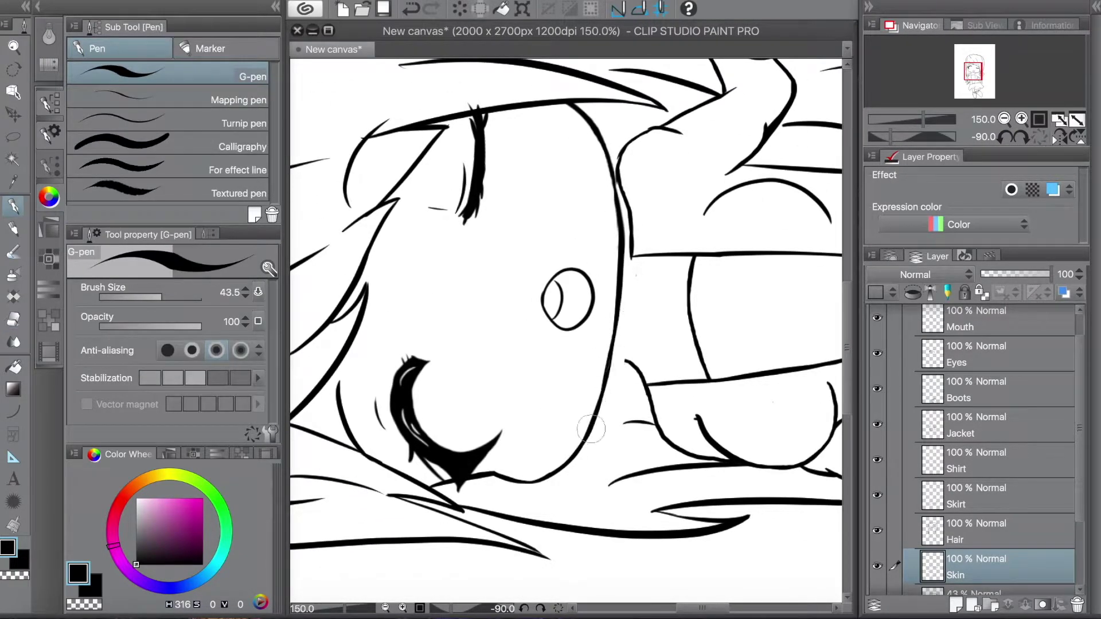
Return the canvas rotation to 0 degrees and view the face at 100% zoom
left_click(1021, 118)
left_click(1020, 137)
left_click(1020, 137)
left_click(1020, 138)
left_click(1020, 138)
left_click(1020, 137)
left_click(1038, 119)
left_click(1038, 138)
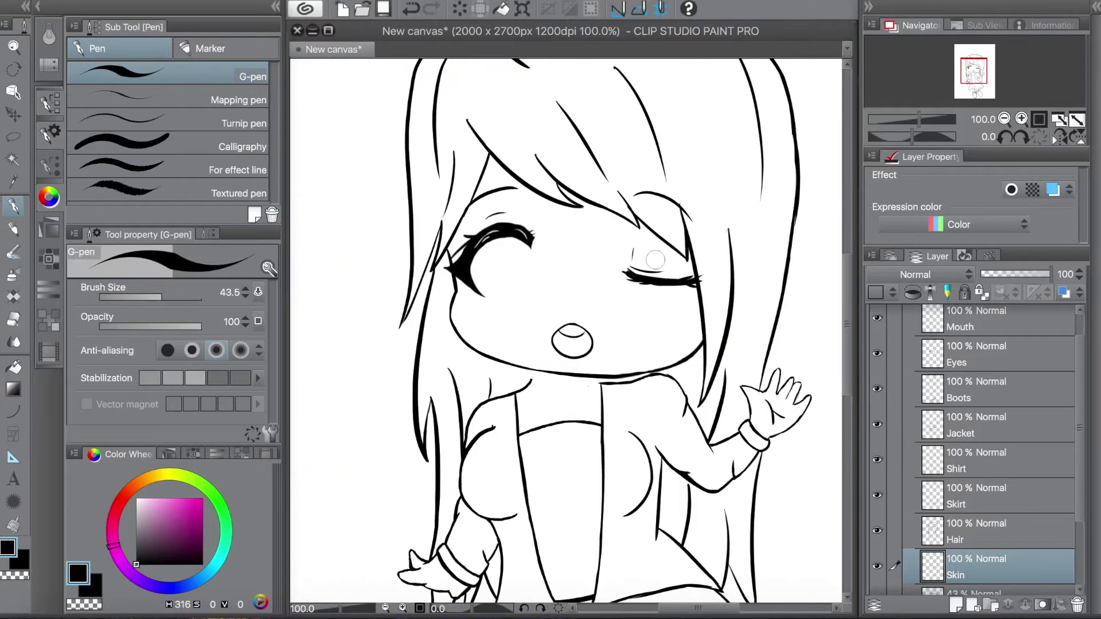
Lasso the open eye and the winking eye on the Eyes layer and reposition each with a transform
left_click(974, 353)
key("k")
key("m")
left_click_drag(636, 247, 633, 255)
key("ctrl+t")
key("Return")
left_click_drag(550, 143, 547, 146)
key("ctrl+t")
left_click(227, 300)
Lasso the mouth on the Mouth layer, widen it slightly with a transform, and refine its outline
left_click(974, 318)
left_click_drag(550, 316, 547, 320)
key("ctrl+t")
left_click_drag(596, 373, 607, 370)
key("Return")
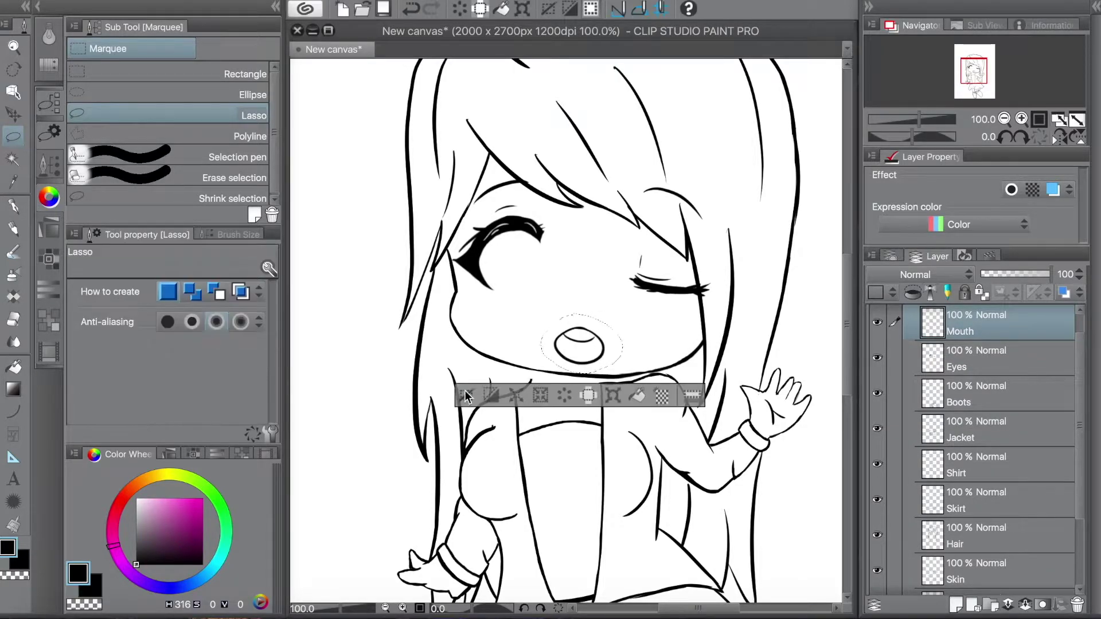
key("p")
key("ctrl+plus")
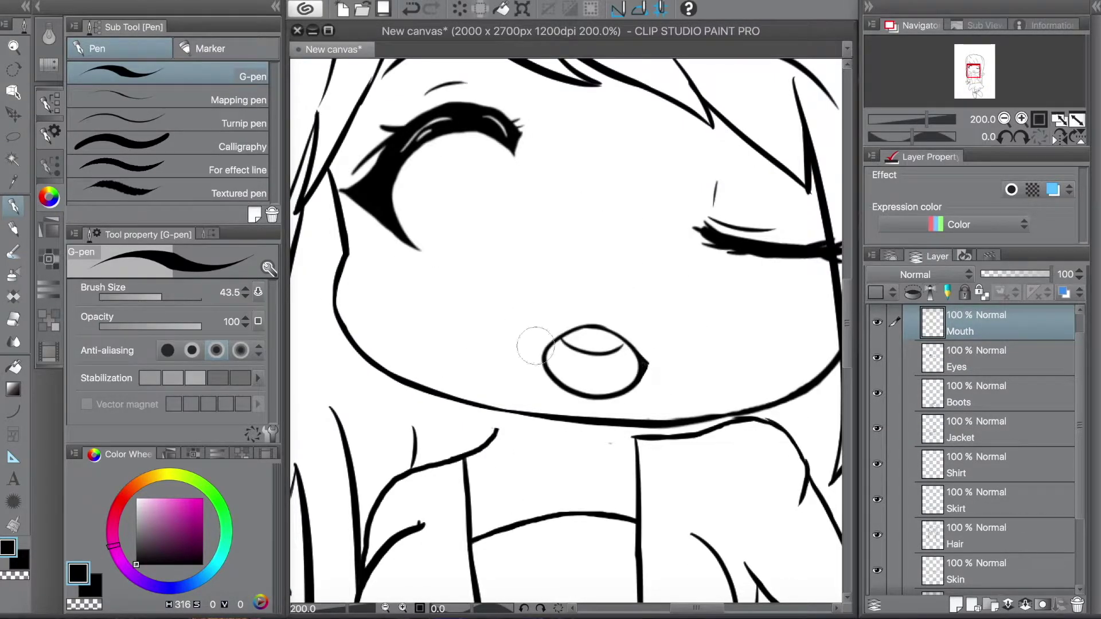
key("ctrl+minus")
key("ctrl+minus")
key("ctrl+minus")
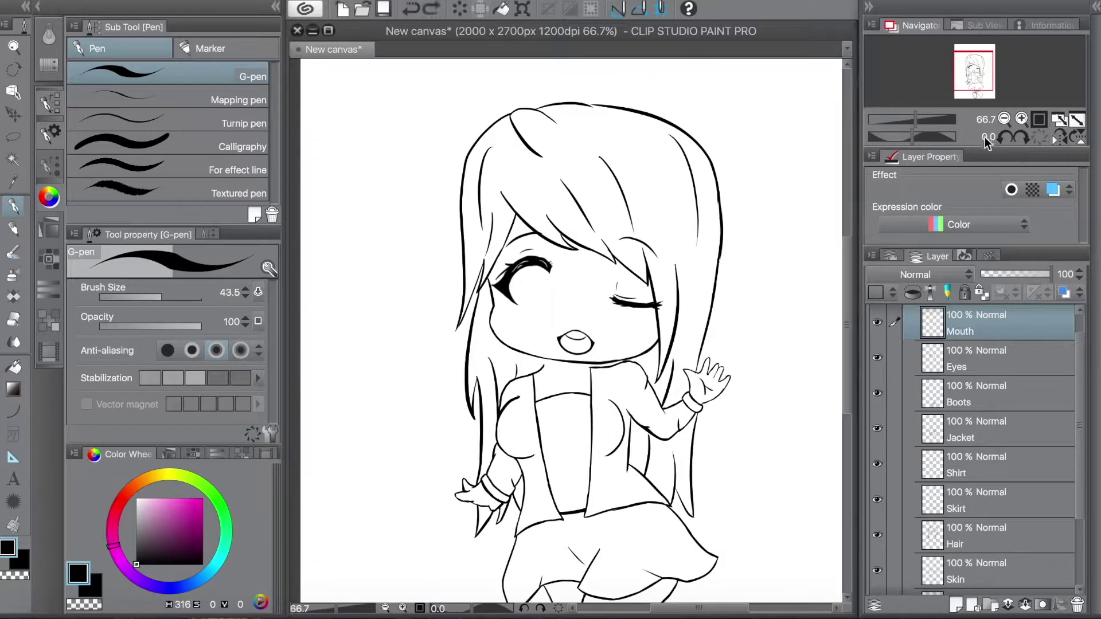
Ink small lashes at the open eye's outer corner on the Eyes layer and short neck lines under the chin on the Skin layer
left_click(670, 291, "ctrl+shift")
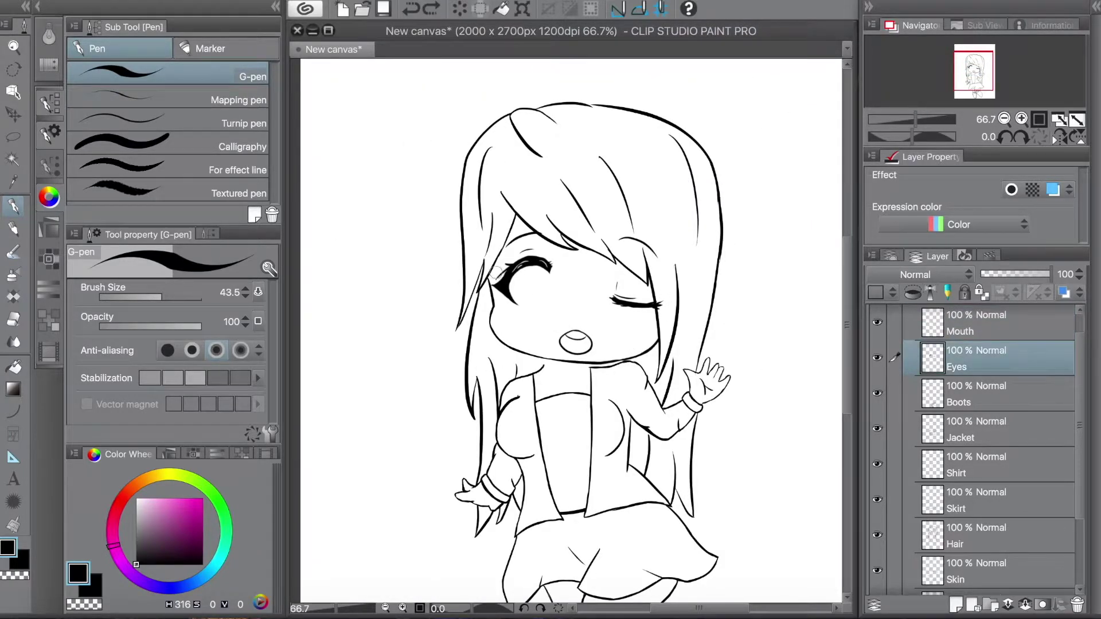
key("e")
key("ctrl+plus")
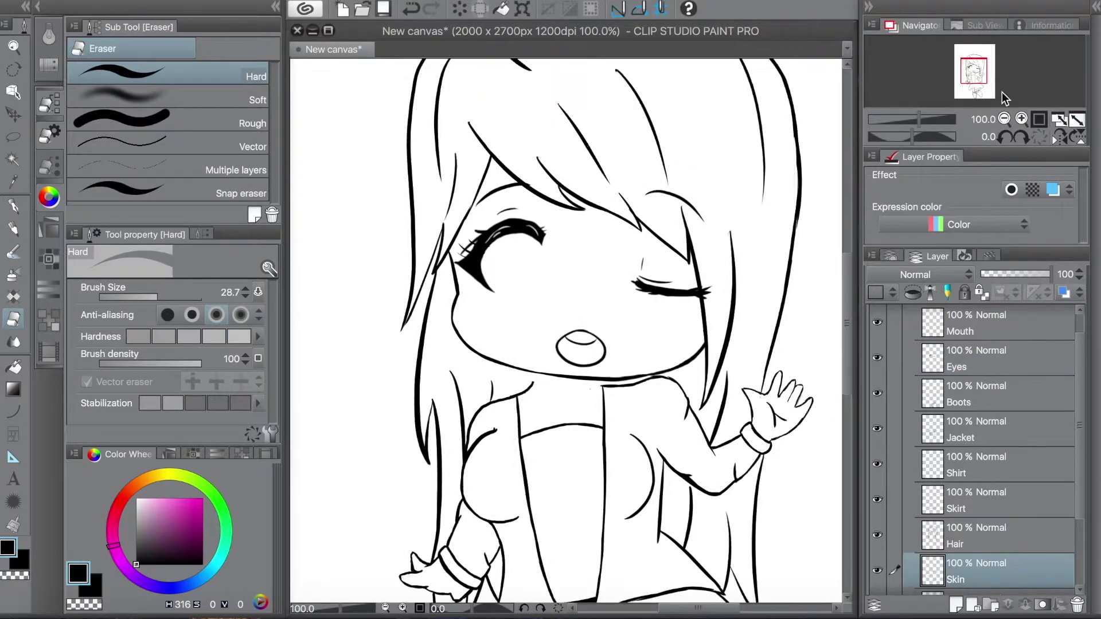
left_click(570, 383, "ctrl+shift")
key("p")
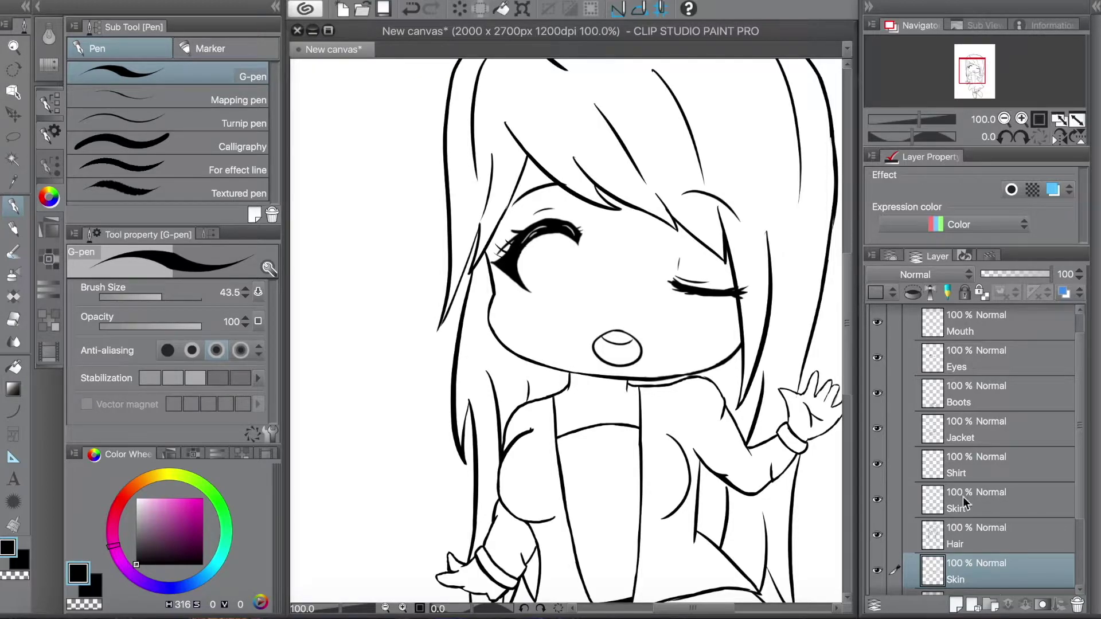
Lasso the winking eye on the Eyes layer and scale it to 113% width and 109% height
left_click(966, 535)
key("ctrl+minus")
key("ctrl+minus")
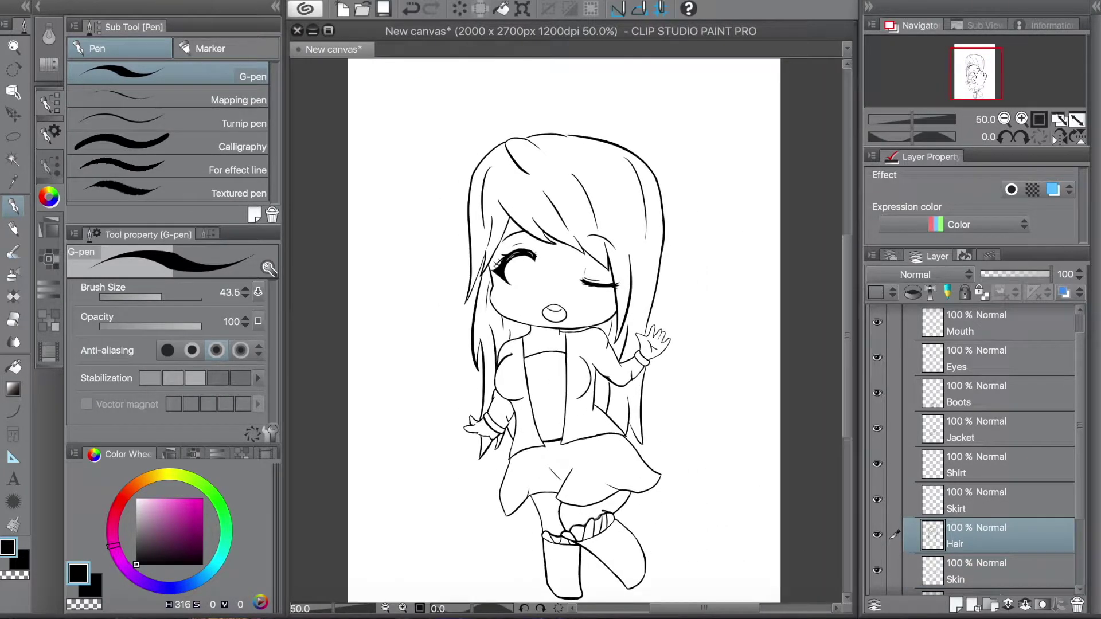
left_click(974, 359)
key("m")
mouse_move(504, 241)
left_mouse_down()
mouse_move(524, 306)
mouse_move(607, 281)
left_mouse_up()
left_click(595, 291)
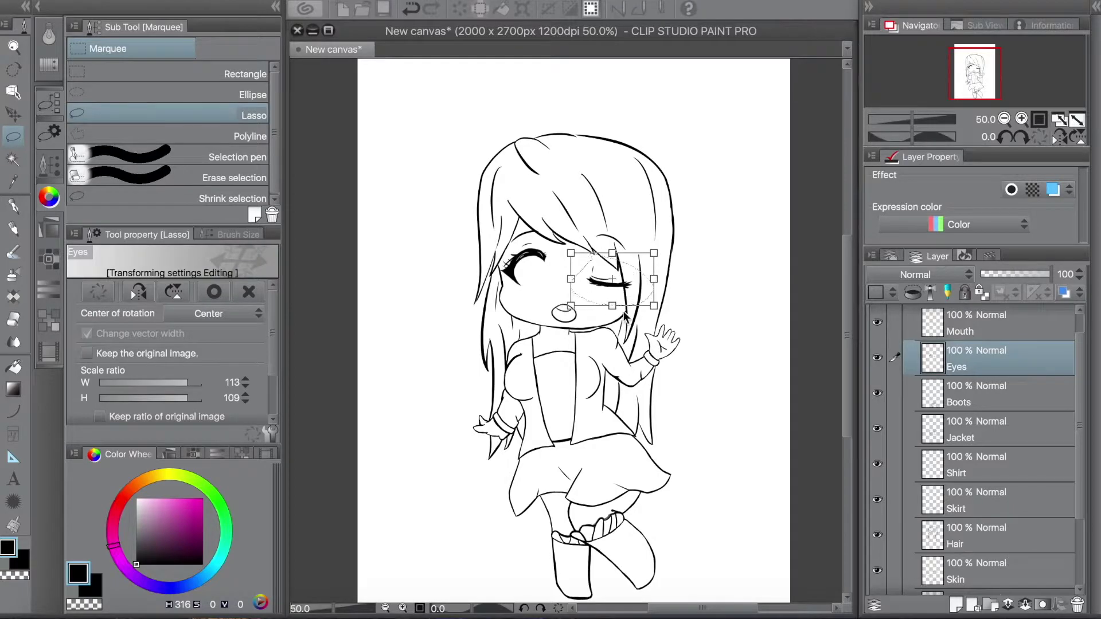
key("Return")
Name the layer above Mouth in the Lineart folder "Acces"
scroll(968, 367, "up", 1)
double_click(967, 359)
type("Acces")
key("Return")
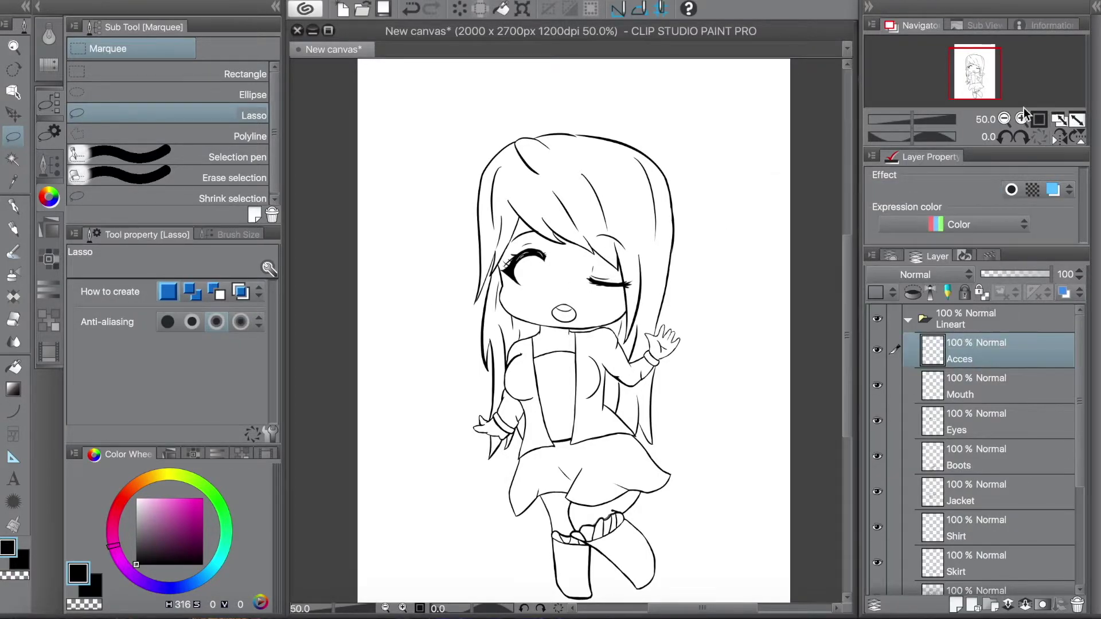
Ink the large bow's right loop behind the head on the Acces layer and erase the parts overlapping the hair
key("p")
key("ctrl+plus")
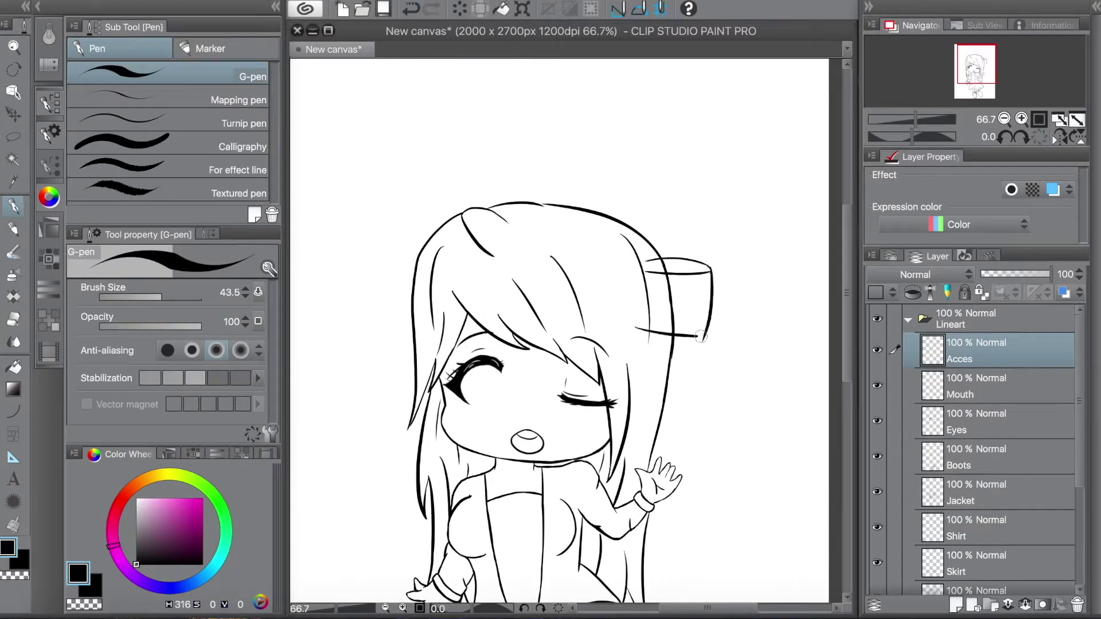
key("e")
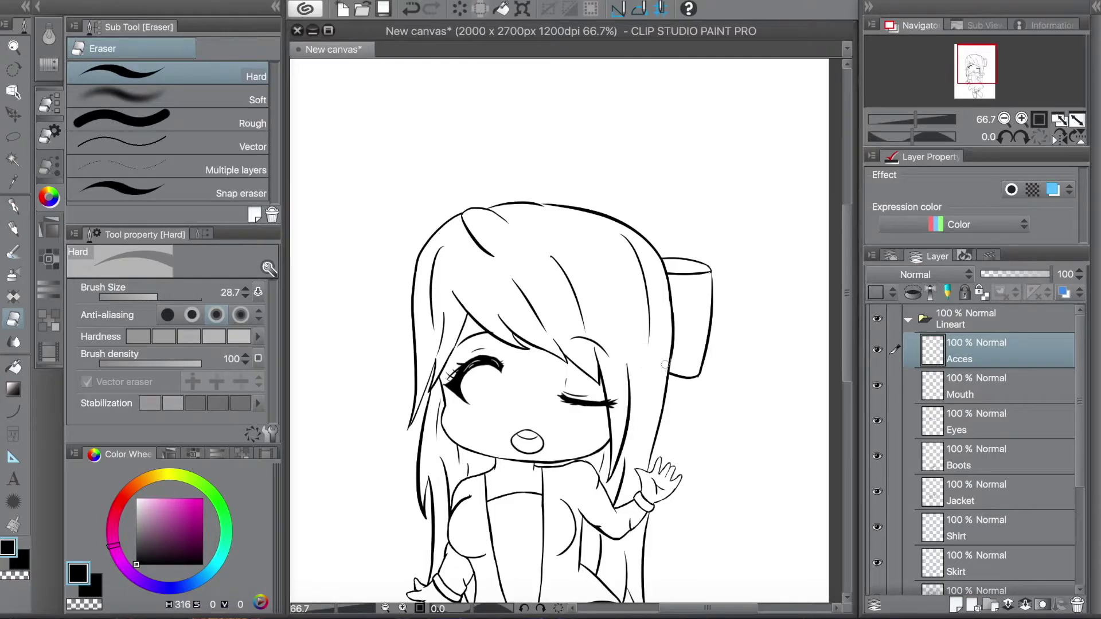
Draw the bow's right ribbon tail beside the raised hand and erase the lines that cross the hair
key("p")
left_click_drag(663, 373, 683, 427)
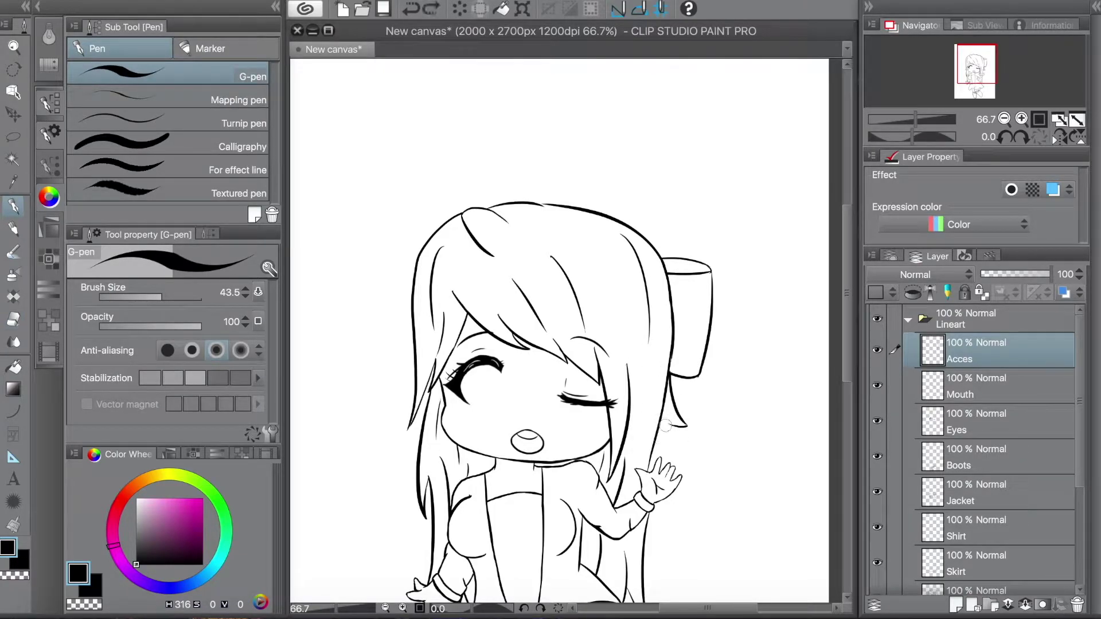
key("ctrl+z")
left_click_drag(647, 374, 669, 447)
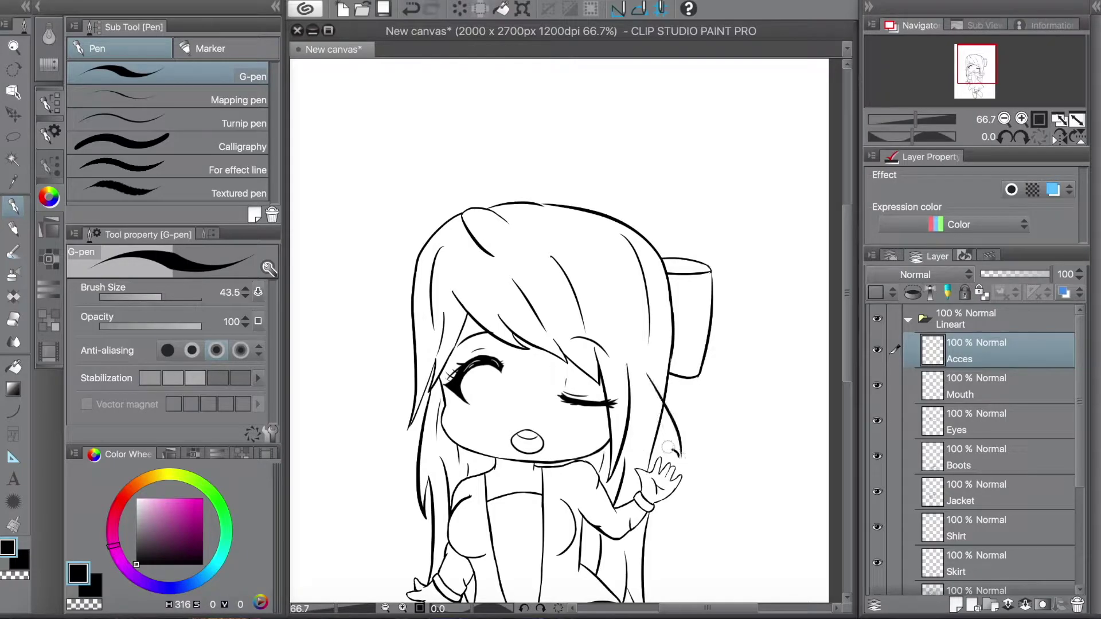
key("e")
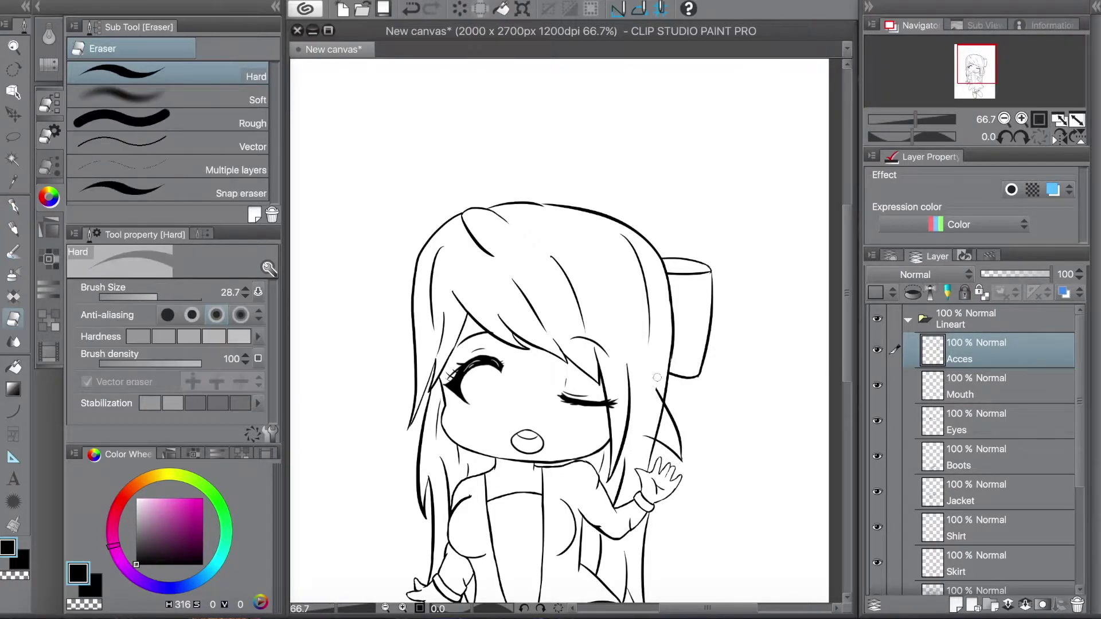
Ink the bow's left loop and ribbon tail behind the hair and erase the overlapping lines
key("p")
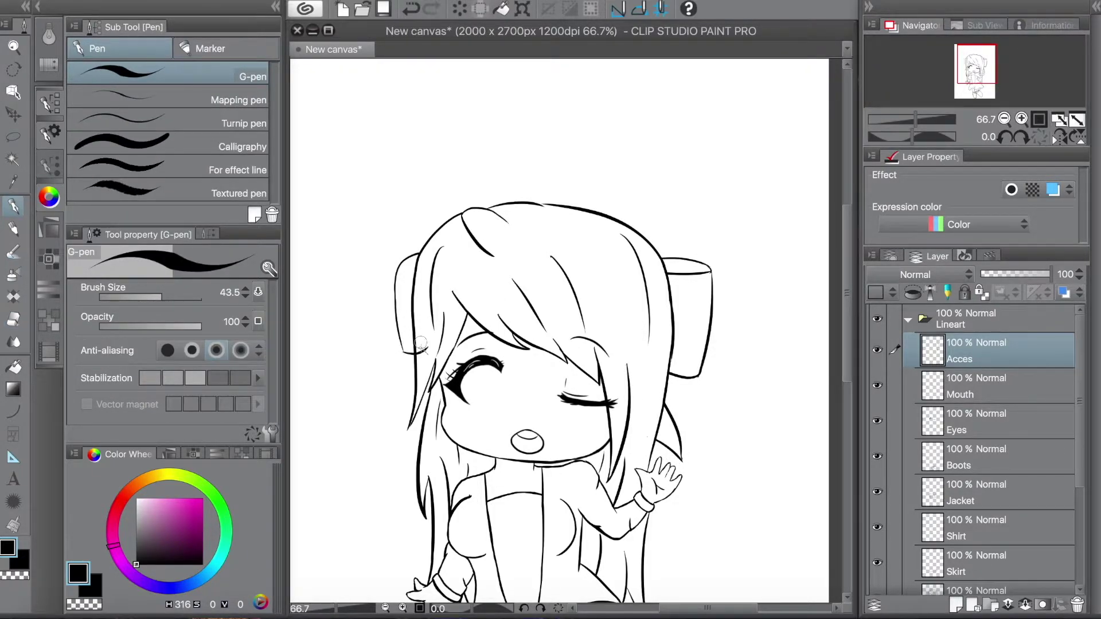
key("e")
left_click_drag(395, 406, 445, 334)
key("p")
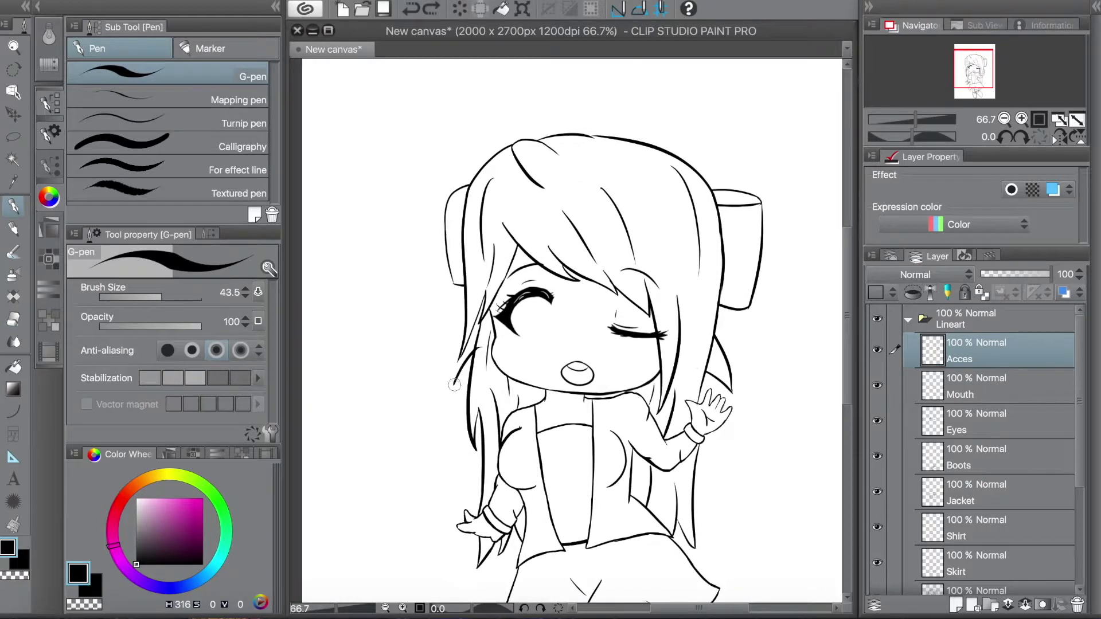
key("e")
left_click_drag(809, 236, 761, 258)
Flip the canvas view horizontally to check the character's proportions, and flip it back
left_click(1059, 120)
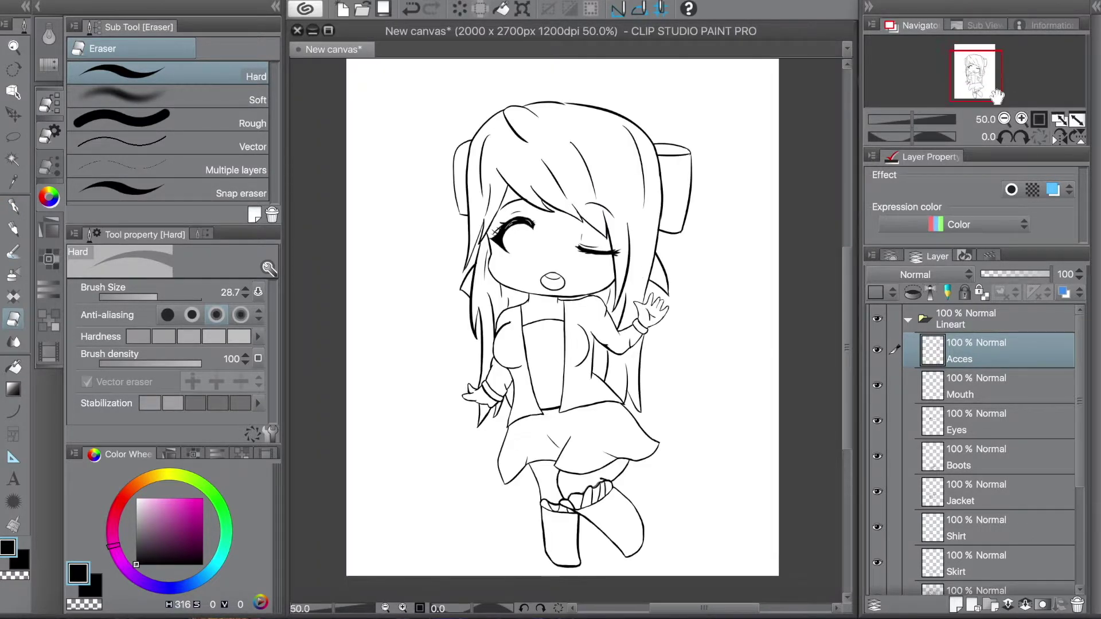
left_click(1059, 136)
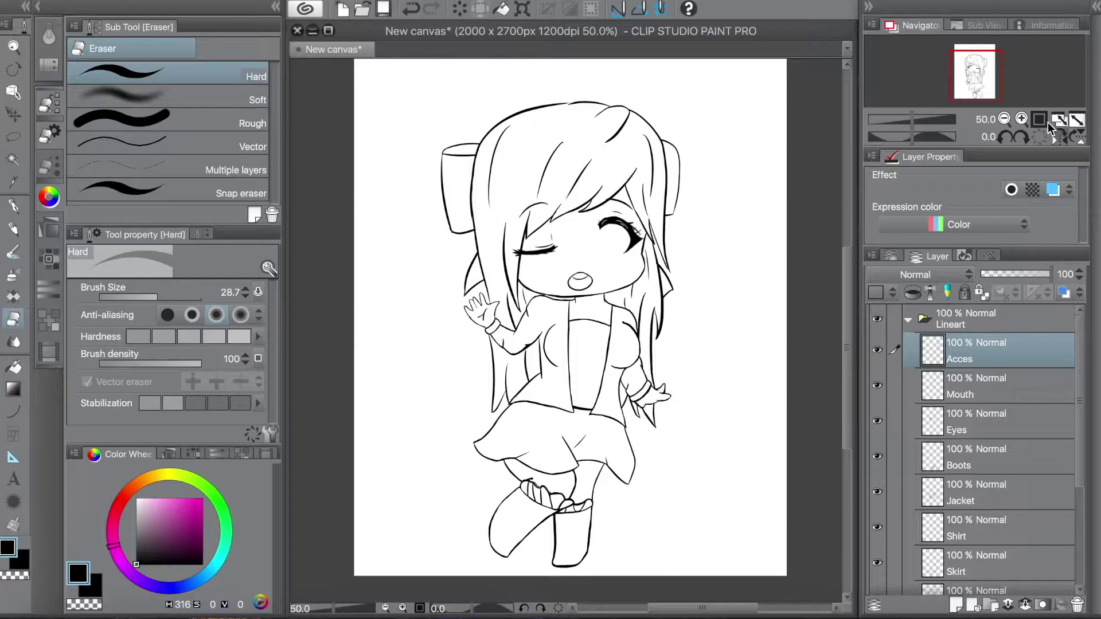
left_click(1058, 120)
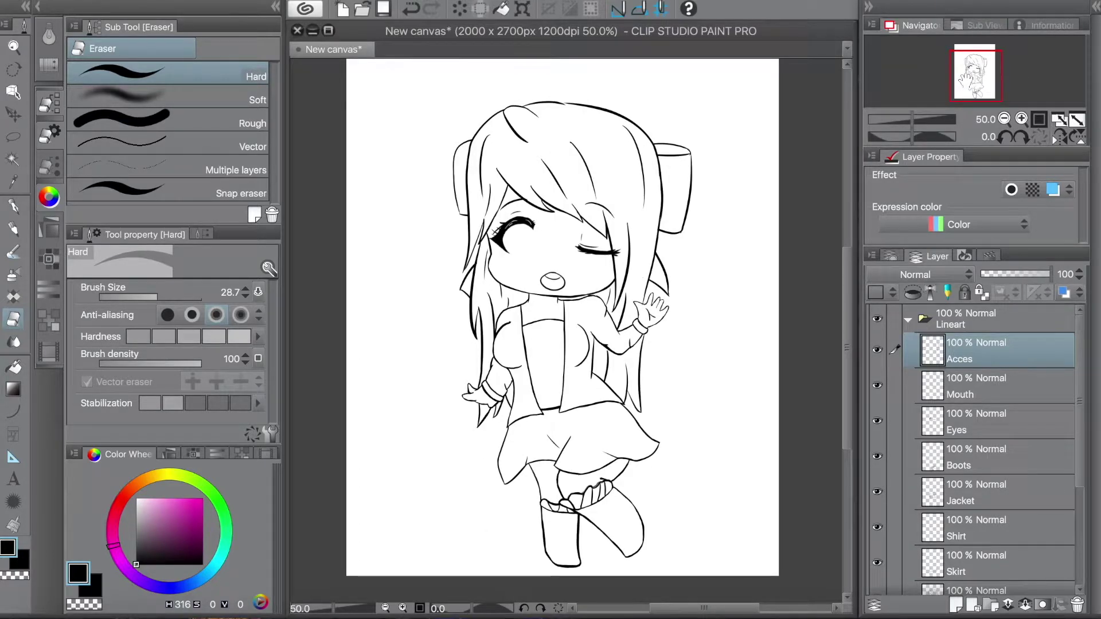
Draw the knot and first loop of a small hair bow on the bangs, redoing the unsatisfactory strokes
scroll(965, 81, "up", 2)
key("p")
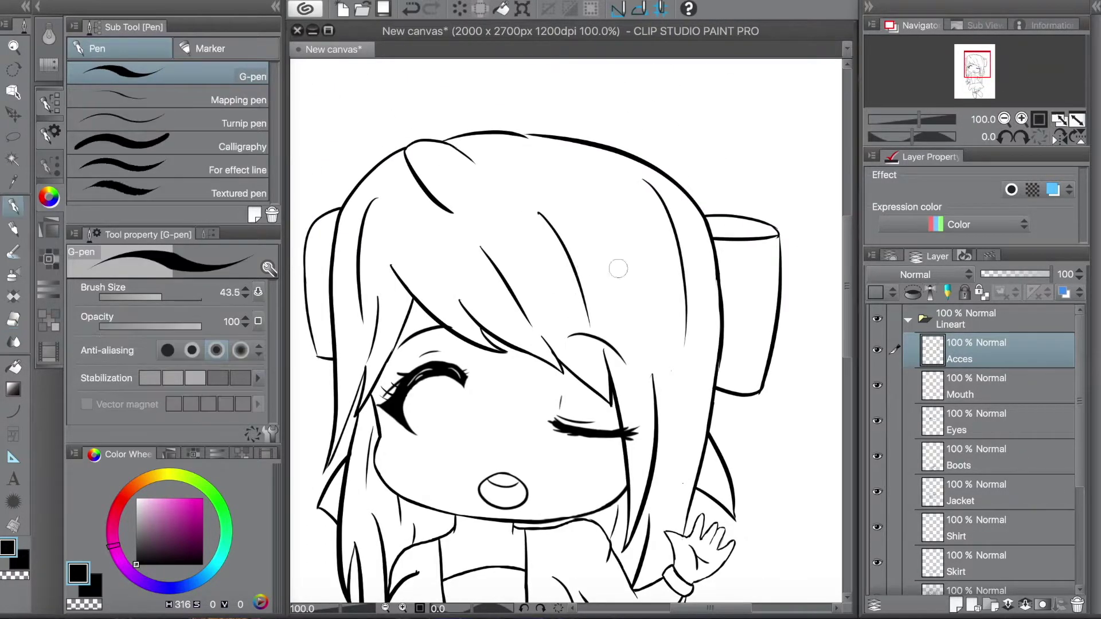
key("ctrl+z")
key("ctrl+z")
mouse_move(685, 278)
left_mouse_down()
mouse_move(630, 378)
mouse_move(645, 339)
mouse_move(628, 335)
left_mouse_up()
key("ctrl+z")
key("ctrl+z")
Copy and paste the small bow's loop, transform the copy into the opposite loop, and merge it into the Acces layer
left_click_drag(557, 276, 686, 378)
key("ctrl+c")
key("ctrl+v")
key("k")
key("ctrl+t")
key("Return")
right_click(1032, 350)
right_click(951, 350)
left_click(768, 560)
key("p")
left_click_drag(623, 323, 622, 294)
key("ctrl+z")
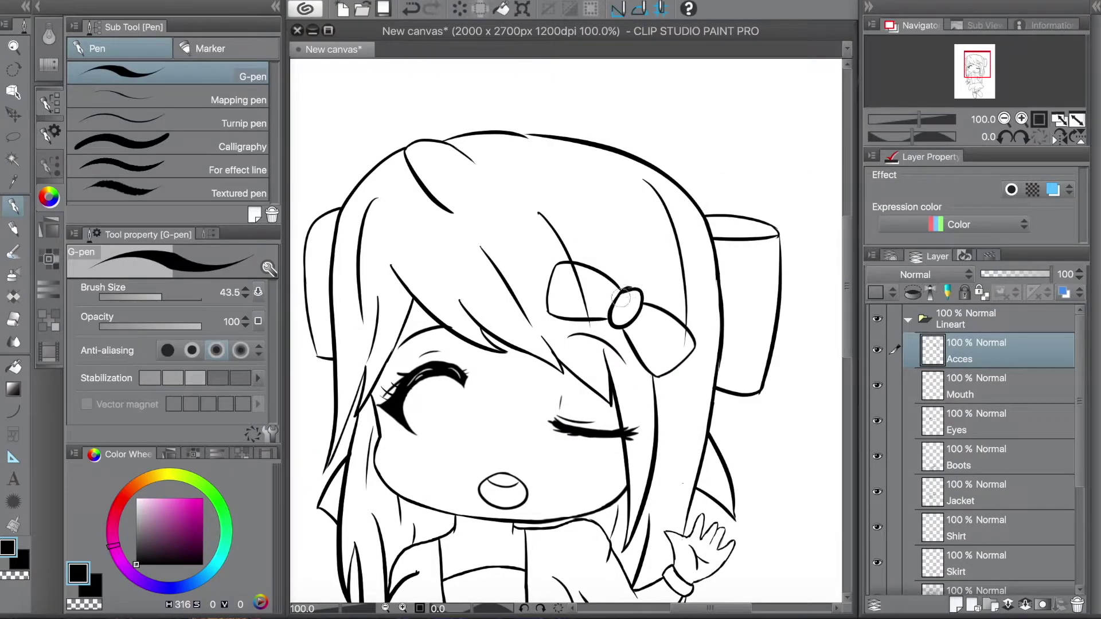
Erase the hair strands that run through the small bow on the Hair layer
scroll(980, 486, "down", 4)
left_click(975, 467)
key("e")
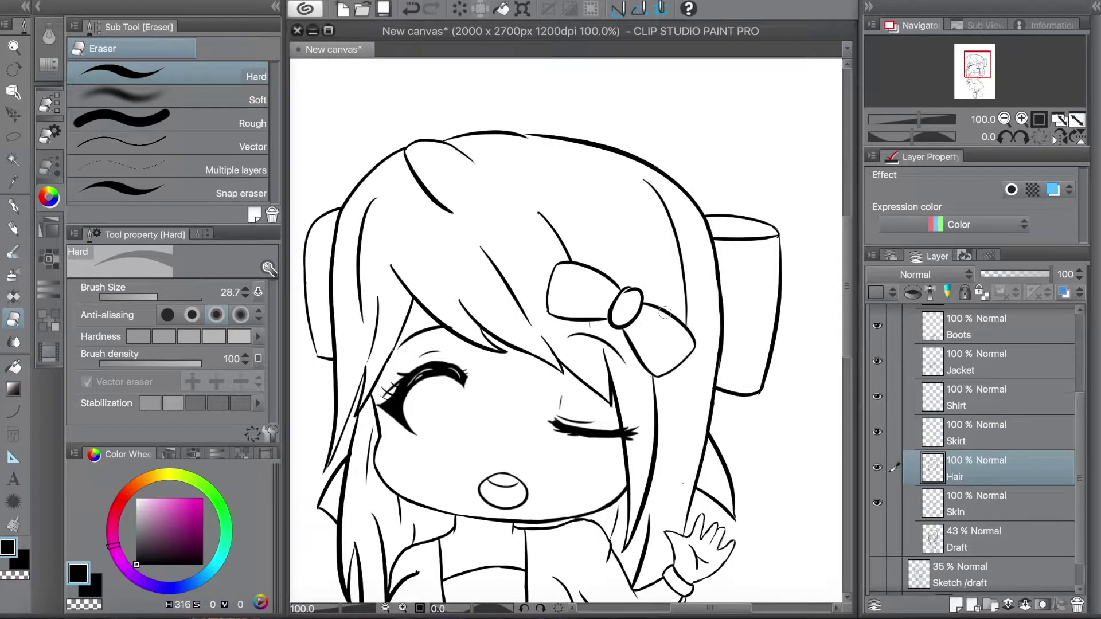
Erase the grey smudge along the ruffled cuff of the raised boot on the Skin layer
scroll(665, 311, "down", 10)
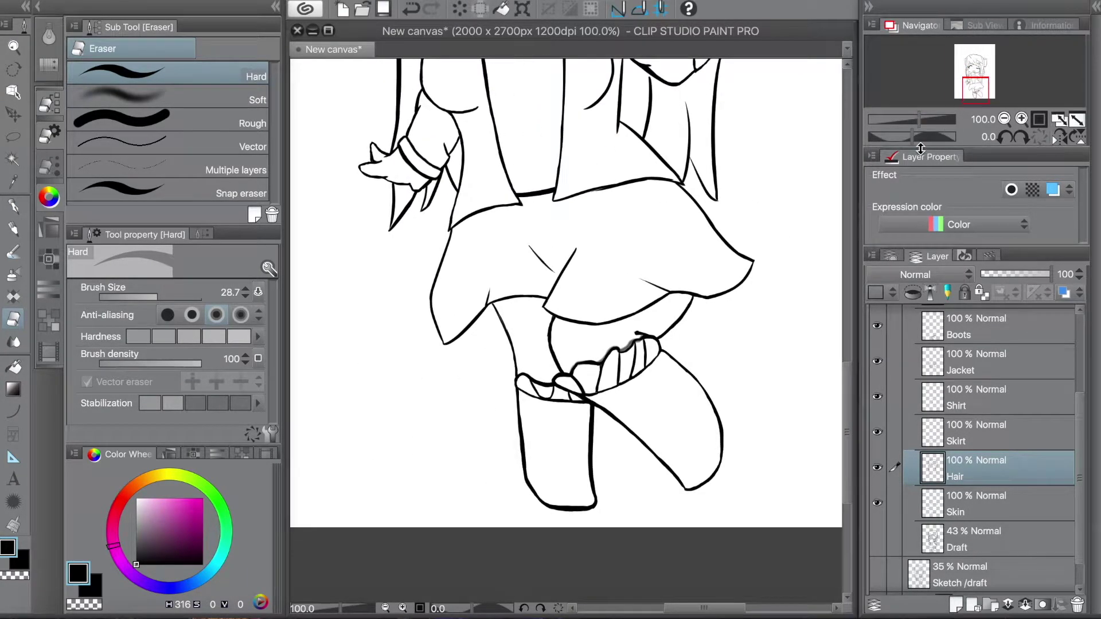
scroll(1065, 310, "up", 3)
left_click(1003, 370)
scroll(1036, 308, "up", 2)
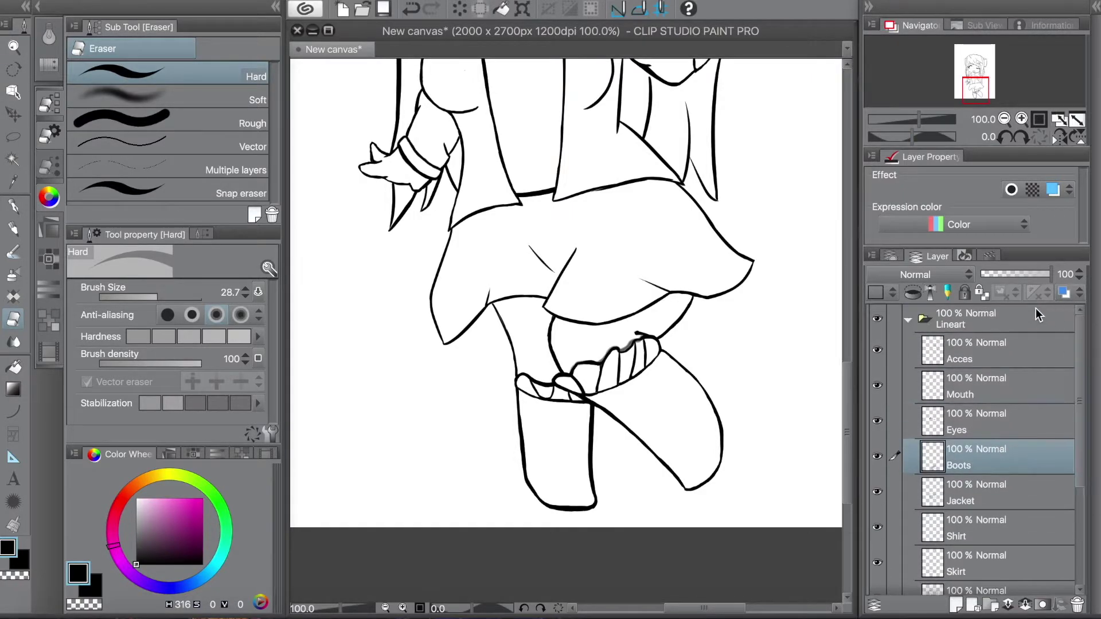
scroll(1072, 389, "down", 1)
scroll(1072, 390, "up", 1)
key("ctrl+plus")
key("k")
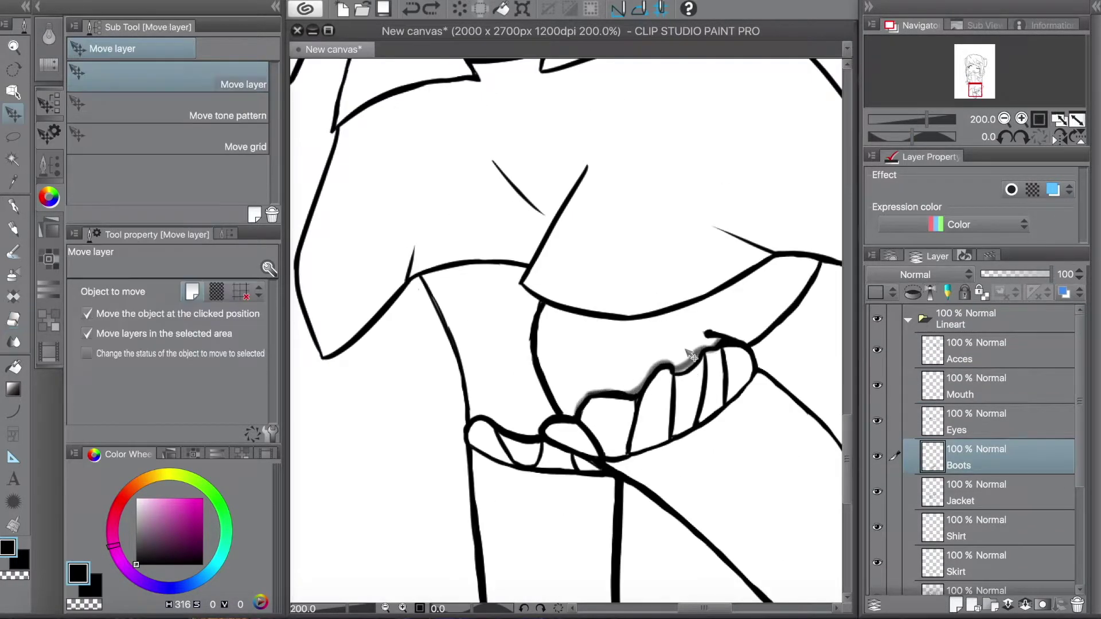
key("e")
key("alt+bracketleft")
key("alt+bracketleft")
key("alt+bracketleft")
key("alt+bracketleft")
key("alt+bracketleft")
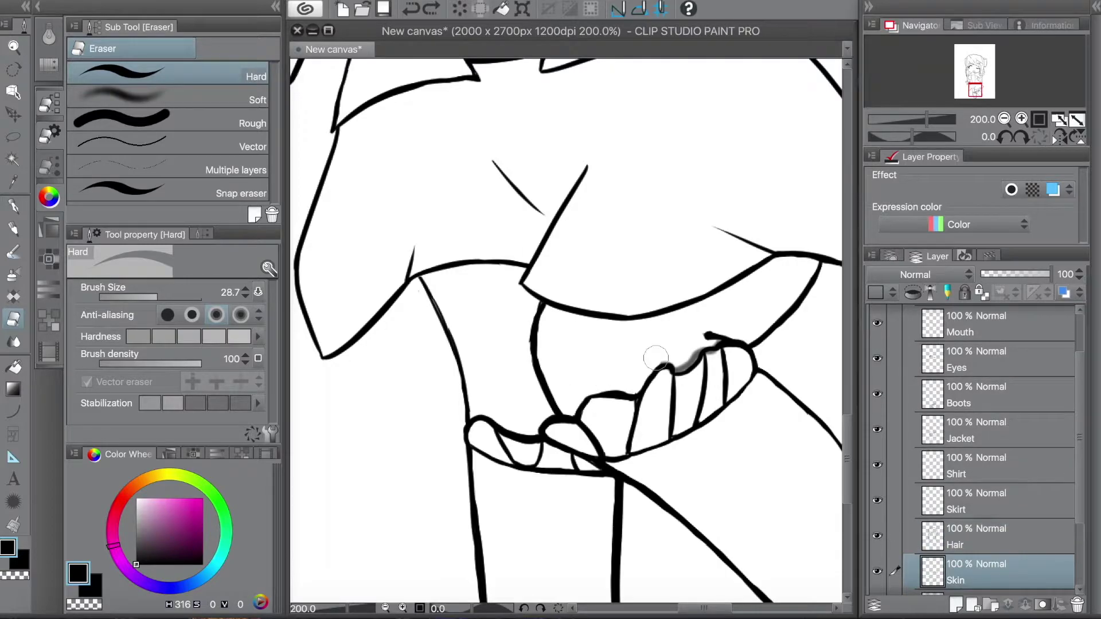
Clean up the hair lines around the raised hand with the eraser on the Hair layer
scroll(573, 143, "up", 5)
key("ctrl+minus")
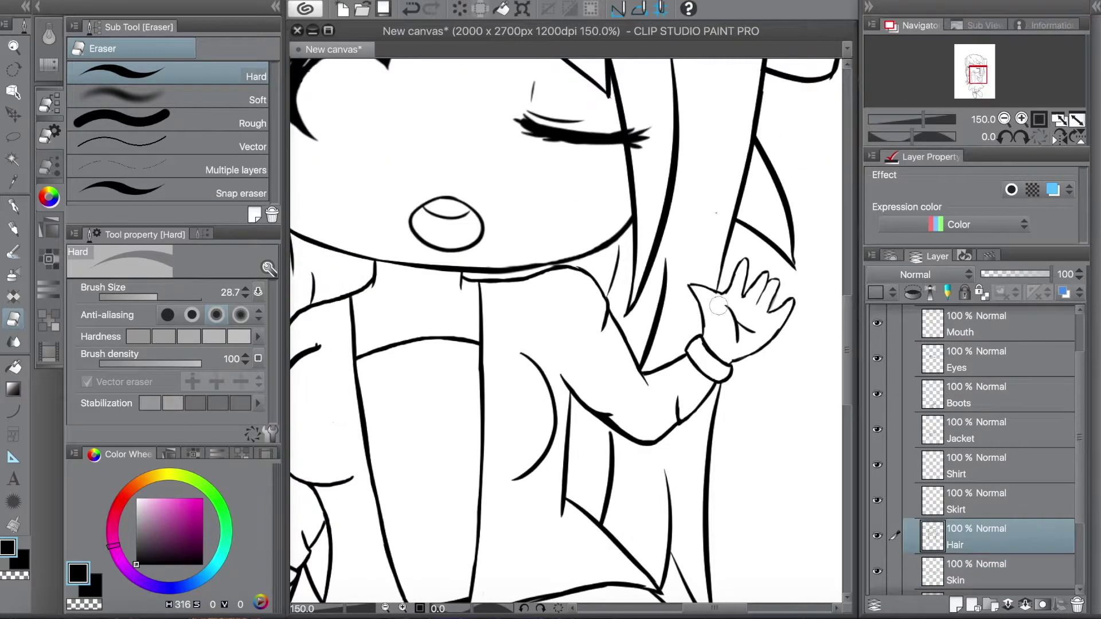
key("alt+bracketright")
key("alt+bracketright")
key("alt+bracketright")
key("alt+bracketright")
key("alt+bracketright")
key("alt+bracketright")
key("alt+bracketright")
key("alt+bracketright")
key("p")
Create a layer folder named "Skin Colors" for the skin colouring
scroll(565, 330, "down", 3)
left_click(1004, 118)
scroll(1064, 387, "down", 3)
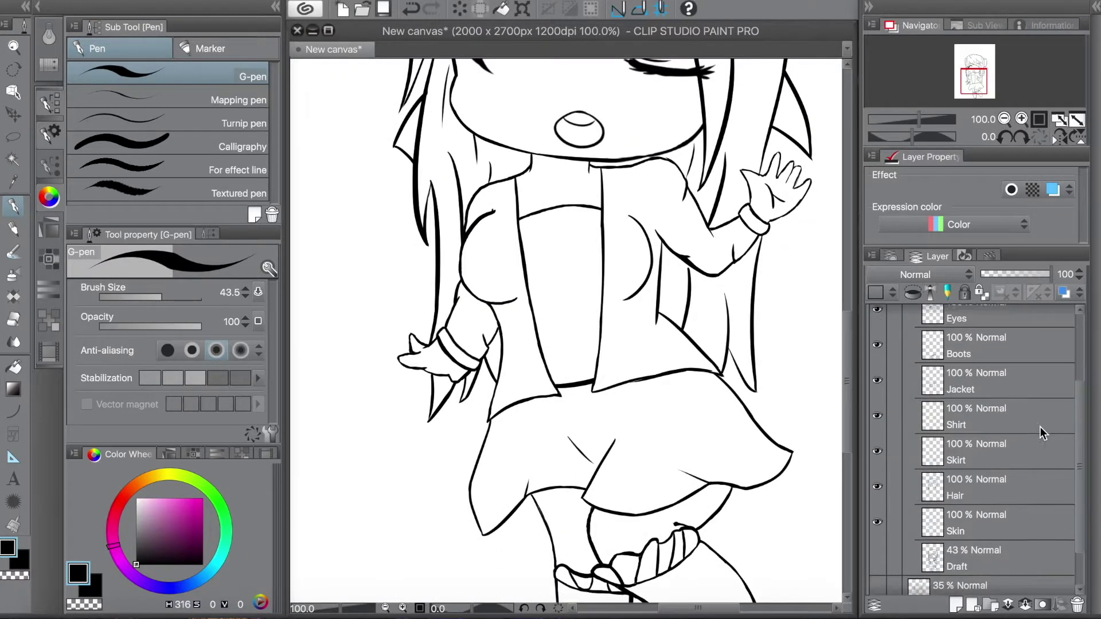
scroll(566, 331, "down", 3)
scroll(565, 331, "up", 2)
left_click(968, 535)
right_click(968, 534)
left_click(952, 158)
double_click(979, 476)
type("Skin Colors")
key("Return")
Move the Draft layer below Sketch /draft, and place the Skin Colors folder above Skin with a new layer inside
left_click_drag(974, 507, 974, 553)
left_click_drag(978, 476, 1017, 442)
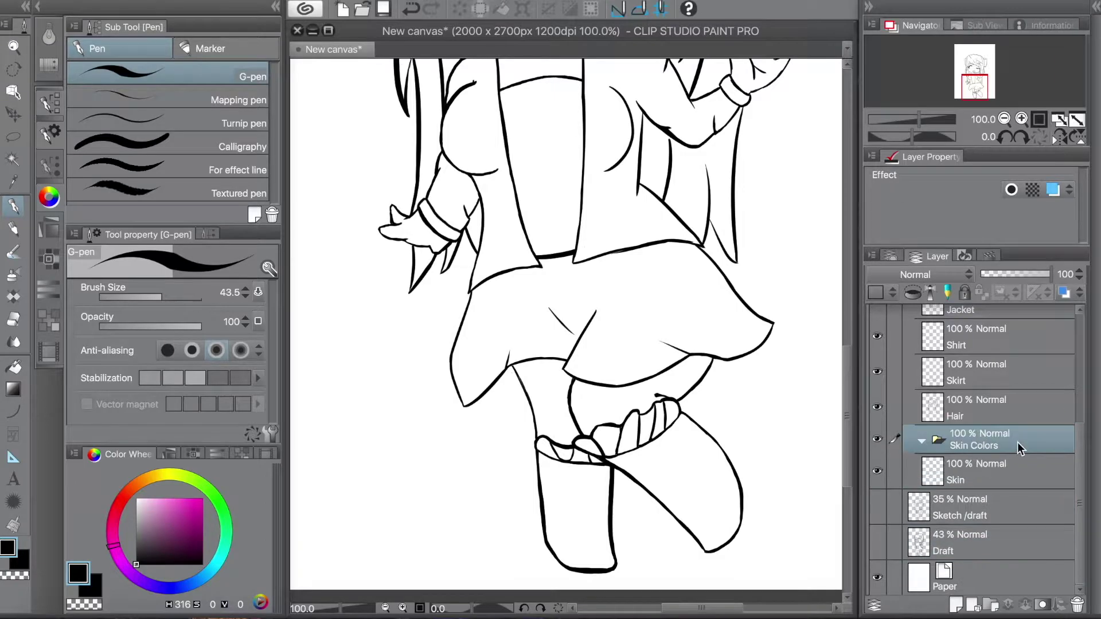
key("ctrl+shift+n")
Create a folder named "Hair Colors" above the Hair layer and add a new layer inside it
left_click(1022, 413)
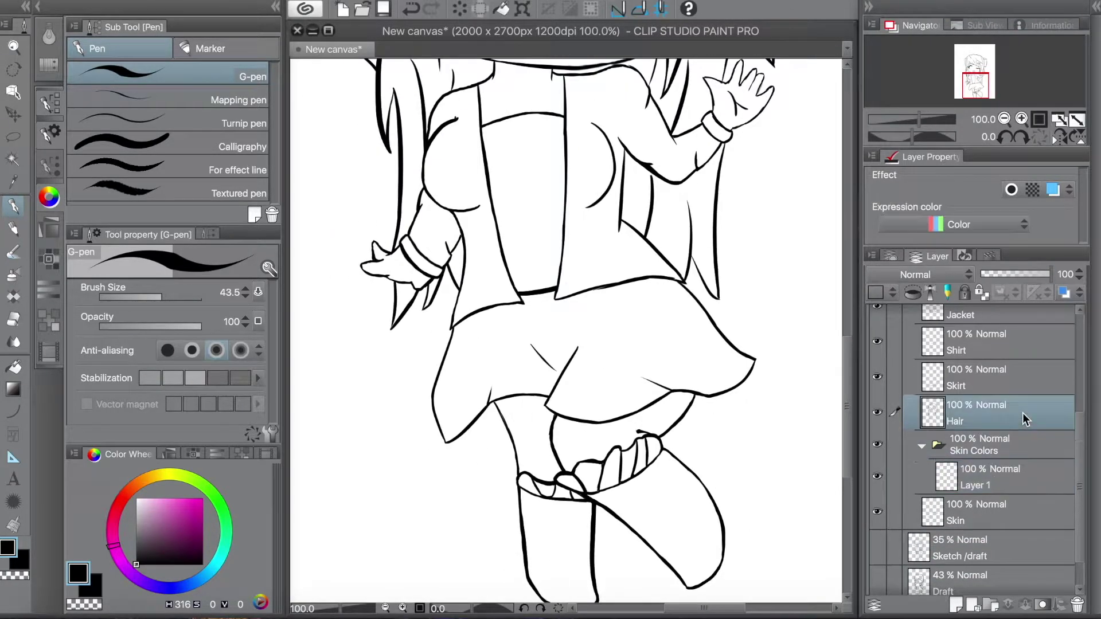
right_click(1003, 411)
left_click(917, 439)
double_click(972, 414)
type("Hair Colors")
key("Return")
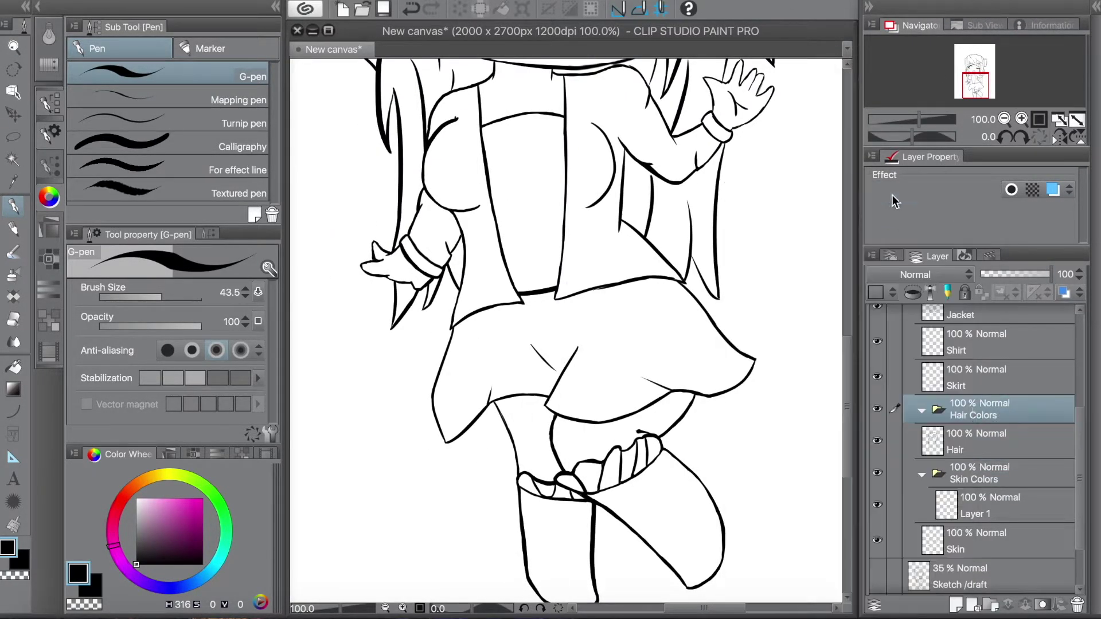
key("ctrl+shift+n")
Create a folder named "Skirt Colors" above the Skirt layer with a new layer inside it
right_click(971, 377)
left_click(814, 445)
key("ctrl+shift+n")
double_click(973, 408)
type("Skirt Colors")
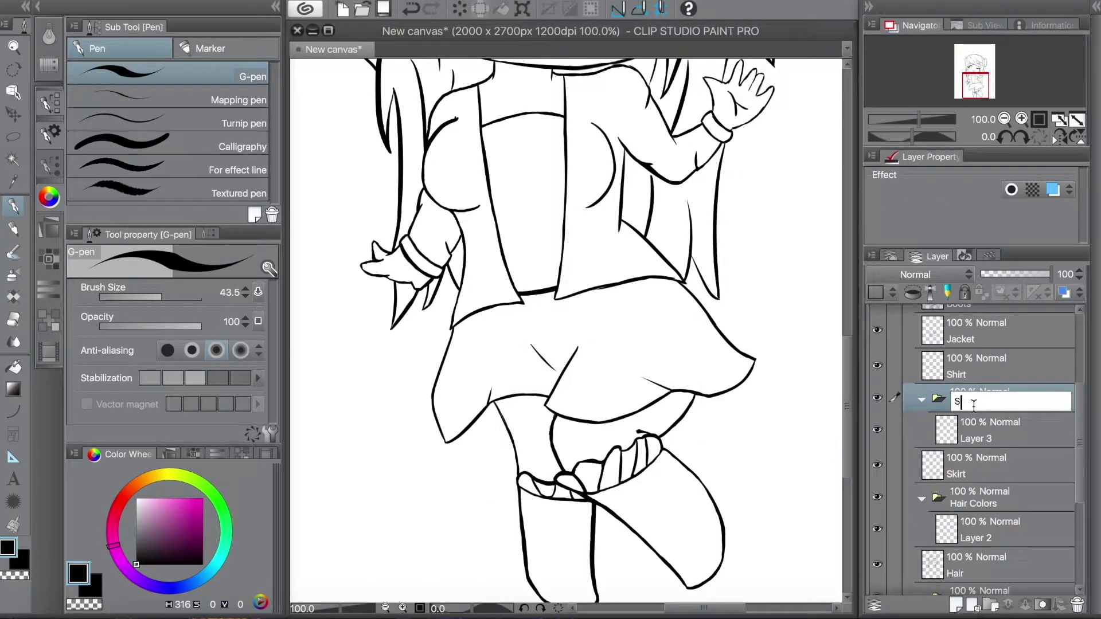
key("Return")
Select the layer inside Skin Colors and set a pale cream colour (H 37, S 9, V 100) with a G-pen size of 92.0
left_click(970, 370)
scroll(921, 416, "down", 4)
left_click(974, 536)
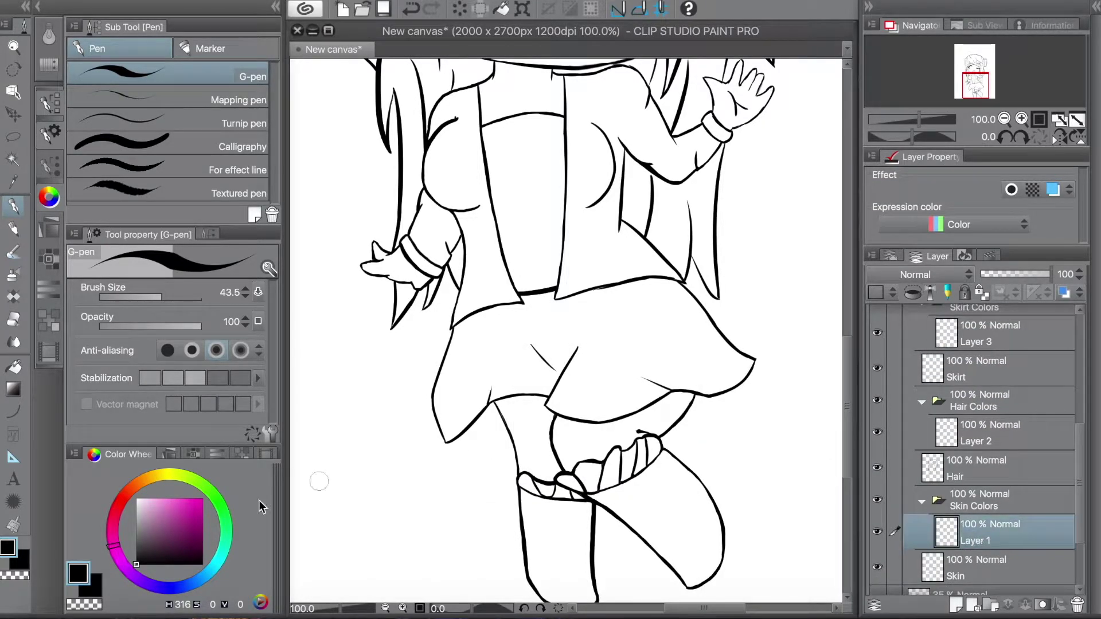
left_click(147, 477)
left_click(142, 498)
left_click(169, 297)
Reorder the layers so the Skin Colors folder sits directly below the Skin lineart layer
scroll(564, 333, "down", 1)
scroll(976, 484, "down", 1)
left_click_drag(975, 478, 974, 548)
Paint the cream skin base over the thighs, both hands, neck and face
scroll(641, 139, "up", 3)
left_click_drag(696, 269, 726, 253)
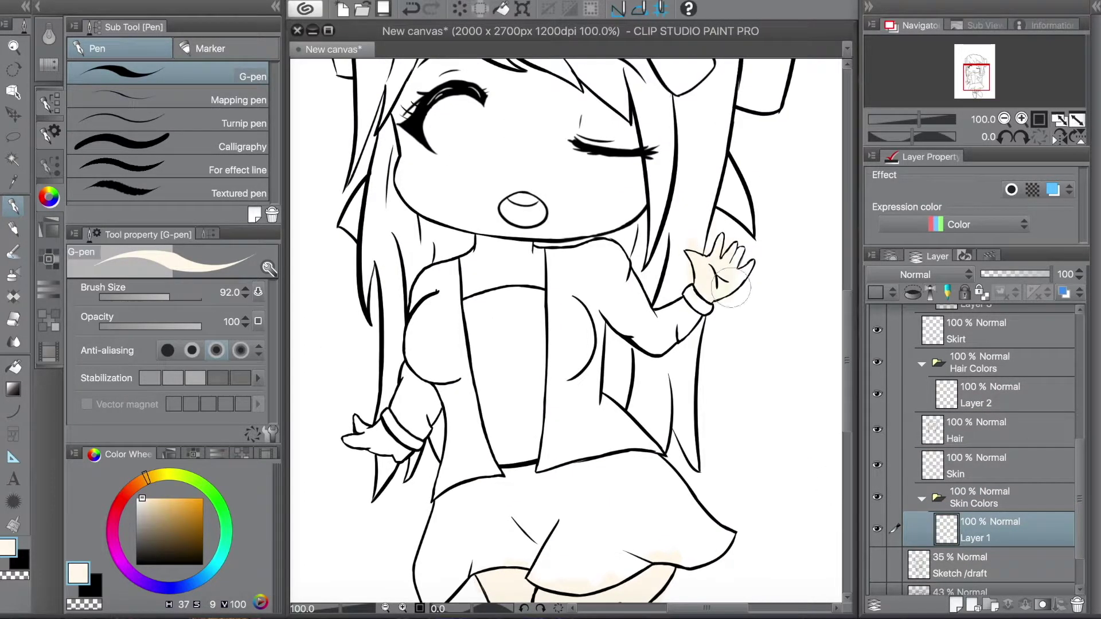
scroll(392, 424, "up", 3)
left_click_drag(507, 367, 536, 333)
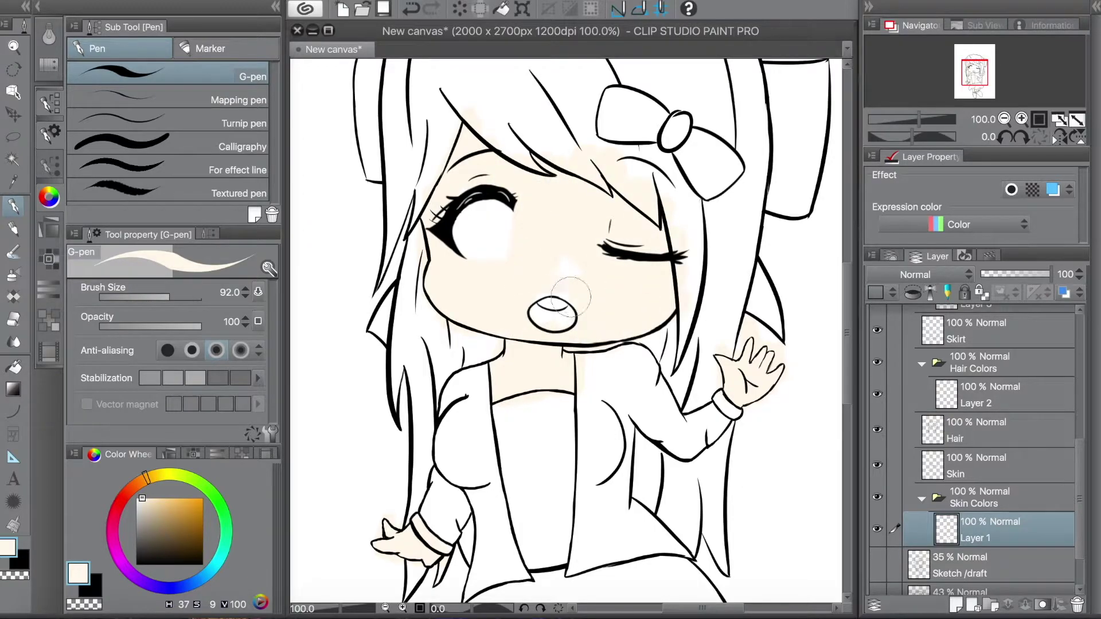
Erase the cream overflow inside the open eye and along the fringe with the Hard eraser, enlarging it to 77.9
key("e")
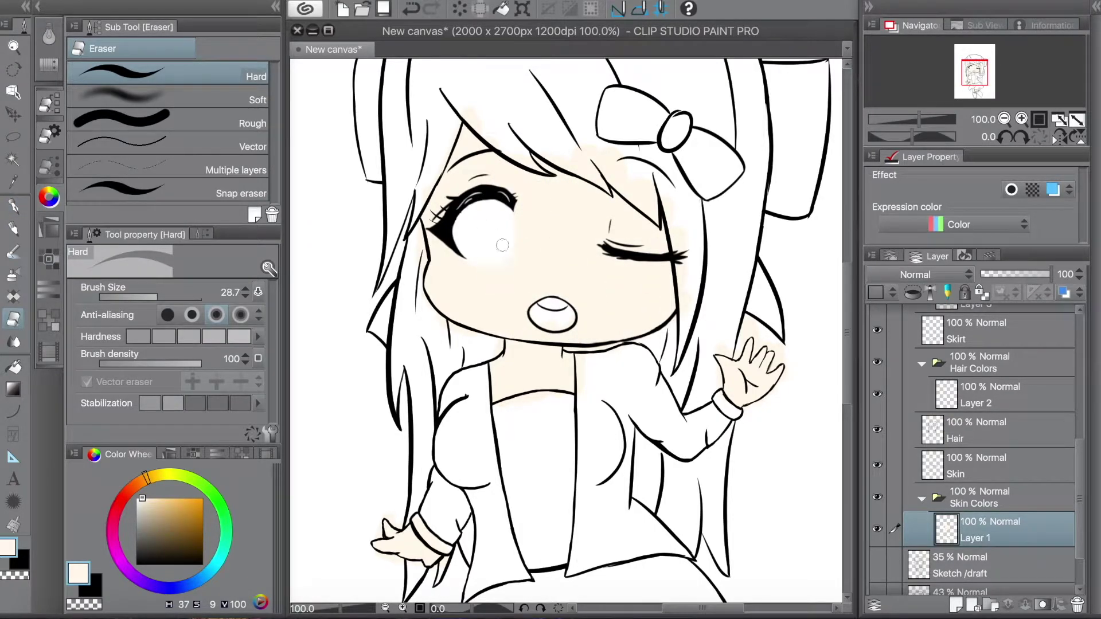
left_click_drag(430, 126, 447, 149)
key("]")
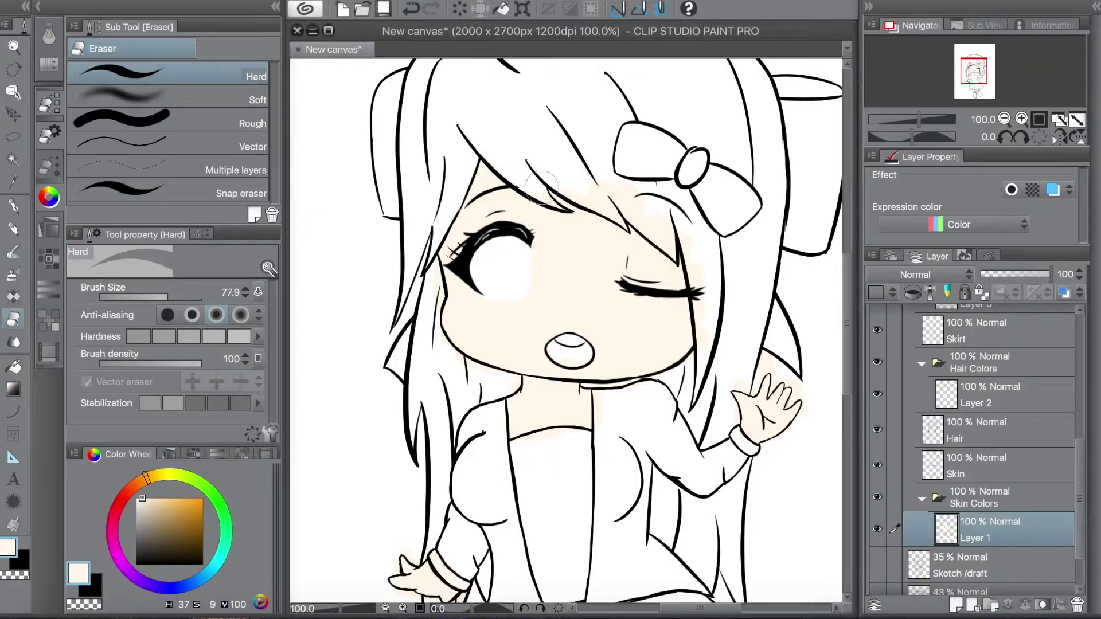
key("p")
key("e")
left_click_drag(781, 350, 676, 307)
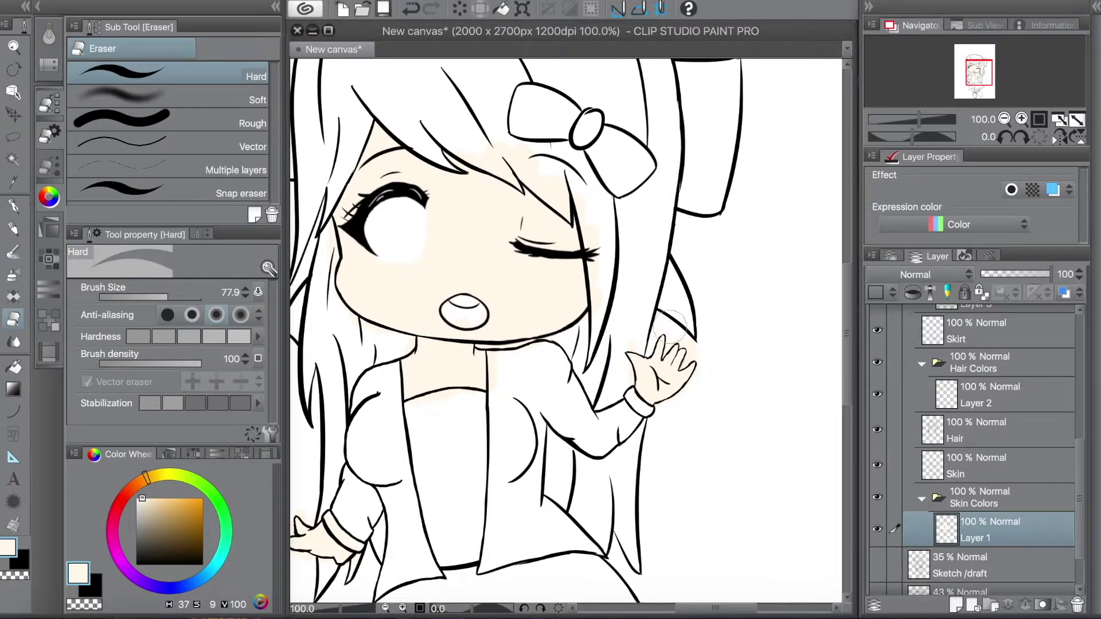
Touch up the cream fill on the raised hand and erase the overflow around its fingers and wrist
scroll(628, 367, "up", 2)
key("p")
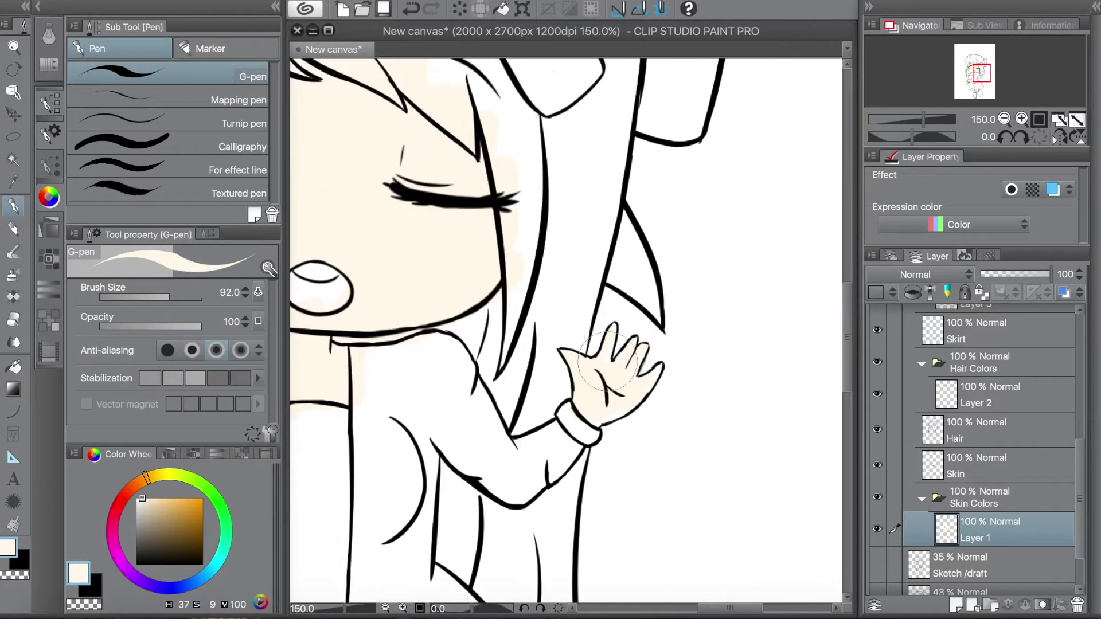
key("e")
scroll(639, 399, "down", 10)
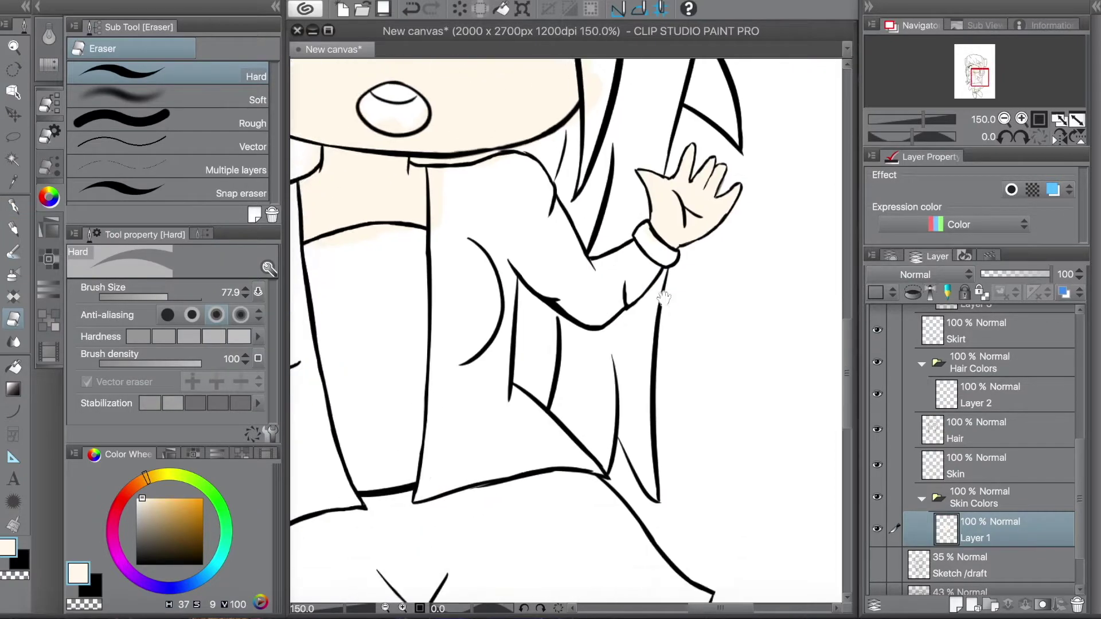
Complete the cream fill on both thighs and erase the overflow beyond the skirt hem and leg outlines
key("p")
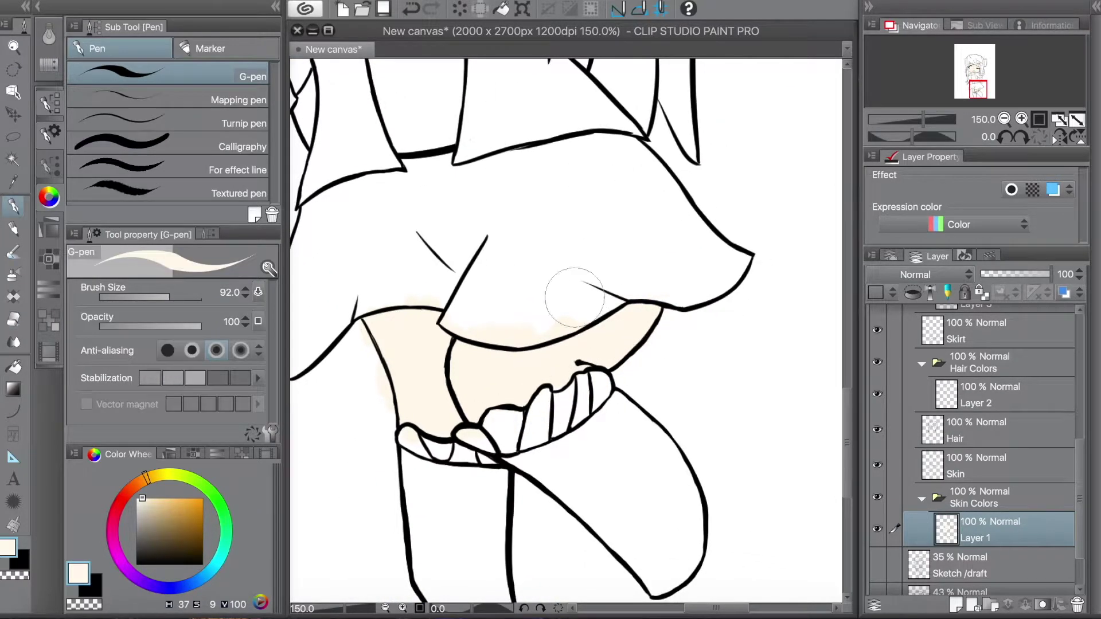
scroll(565, 344, "left", 3)
key("e")
Erase the cream overflow around the lowered hand, along the neckline and inside the mouth
scroll(642, 299, "up", 5)
scroll(642, 300, "left", 5)
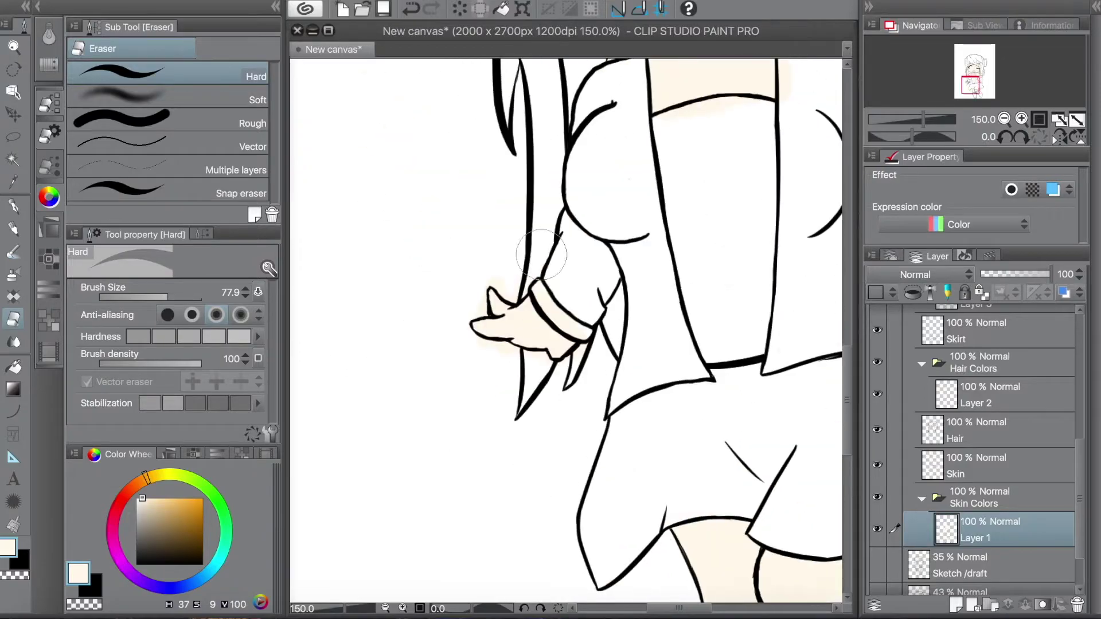
scroll(498, 338, "up", 4)
scroll(504, 329, "right", 3)
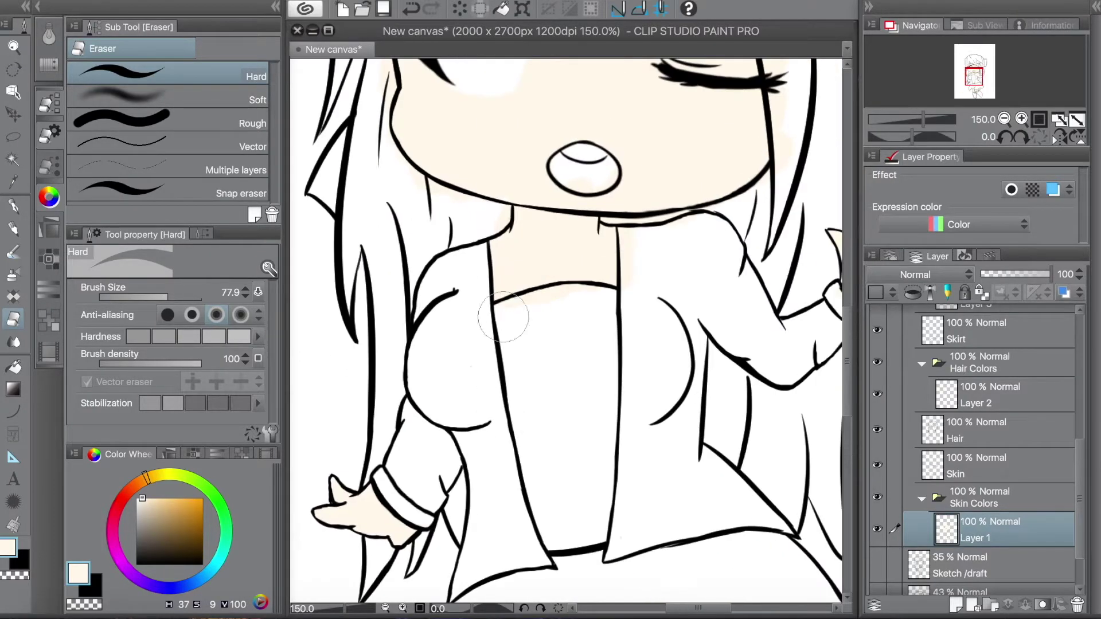
scroll(484, 231, "up", 4)
scroll(483, 231, "right", 4)
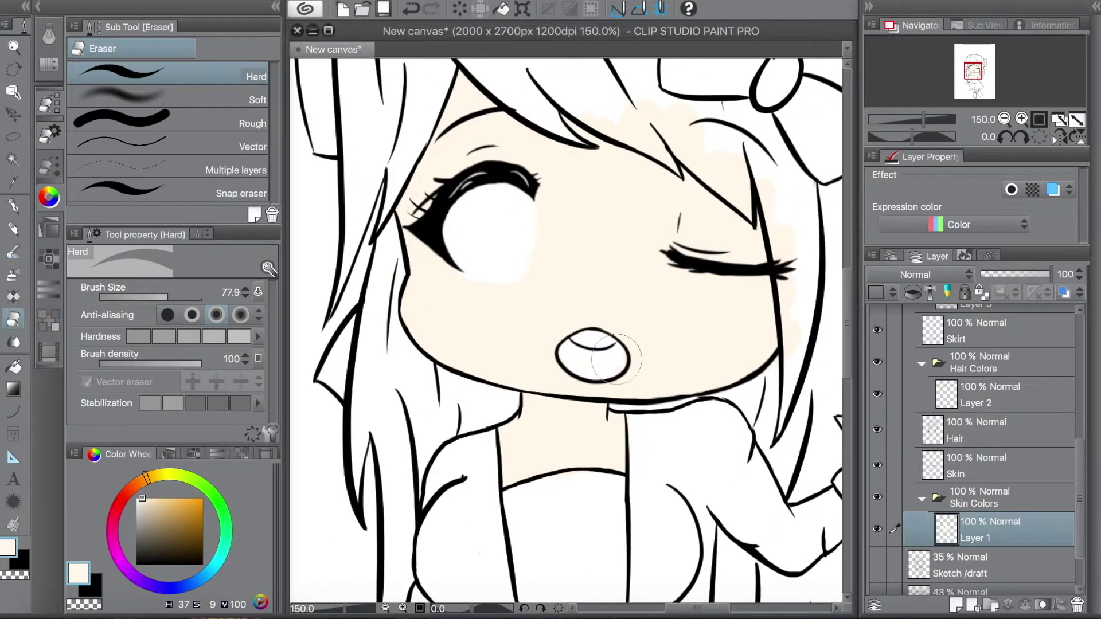
Try to shade the face edges and the skin under the fringe in pale pink (H 11, S 12, V 90) on the base layer
key("p")
scroll(455, 307, "up", 4)
scroll(454, 307, "left", 3)
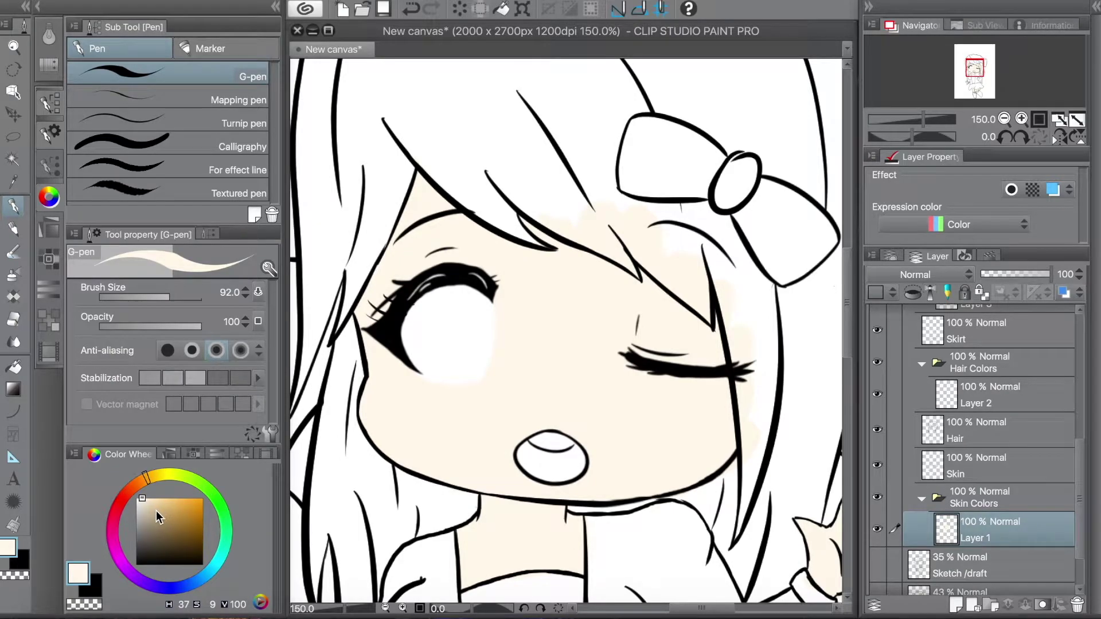
left_click(124, 492)
left_click(144, 505)
left_click_drag(431, 169, 362, 367)
left_click_drag(357, 412, 394, 467)
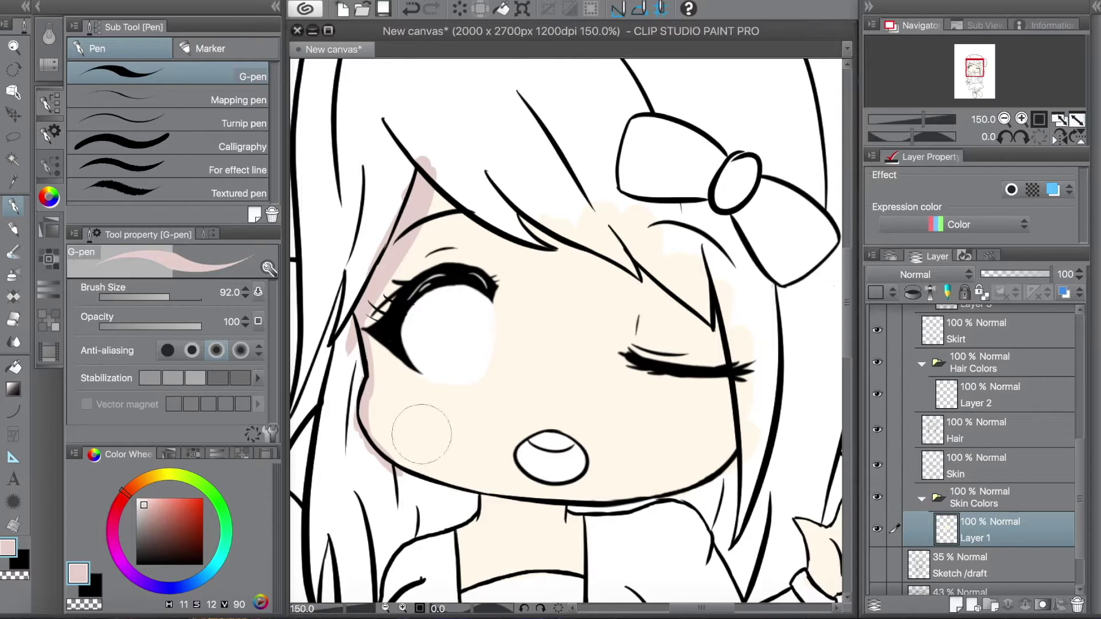
left_click_drag(428, 163, 486, 206)
left_click_drag(509, 235, 598, 265)
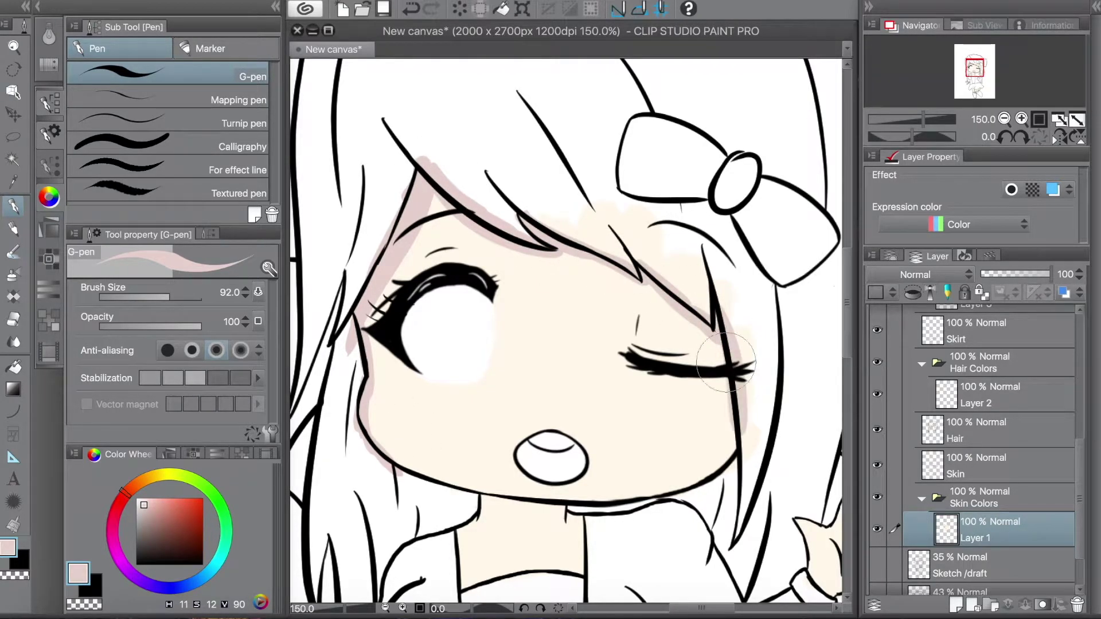
left_click_drag(657, 397, 698, 336)
Undo the pale pink shadow strokes on the face
key("ctrl+z")
key("ctrl+z")
key("ctrl+z")
key("ctrl+z")
key("ctrl+z")
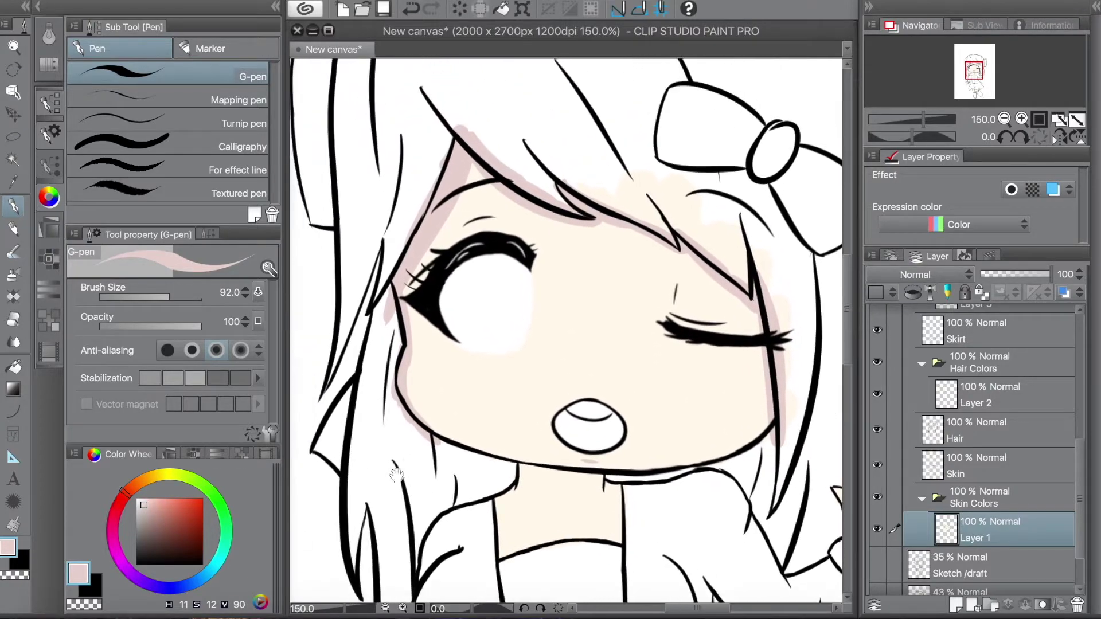
Rename the skin fill layer "Base" and add a layer named "Dark Shadows" above it in the Skin Colors folder
right_click(964, 576)
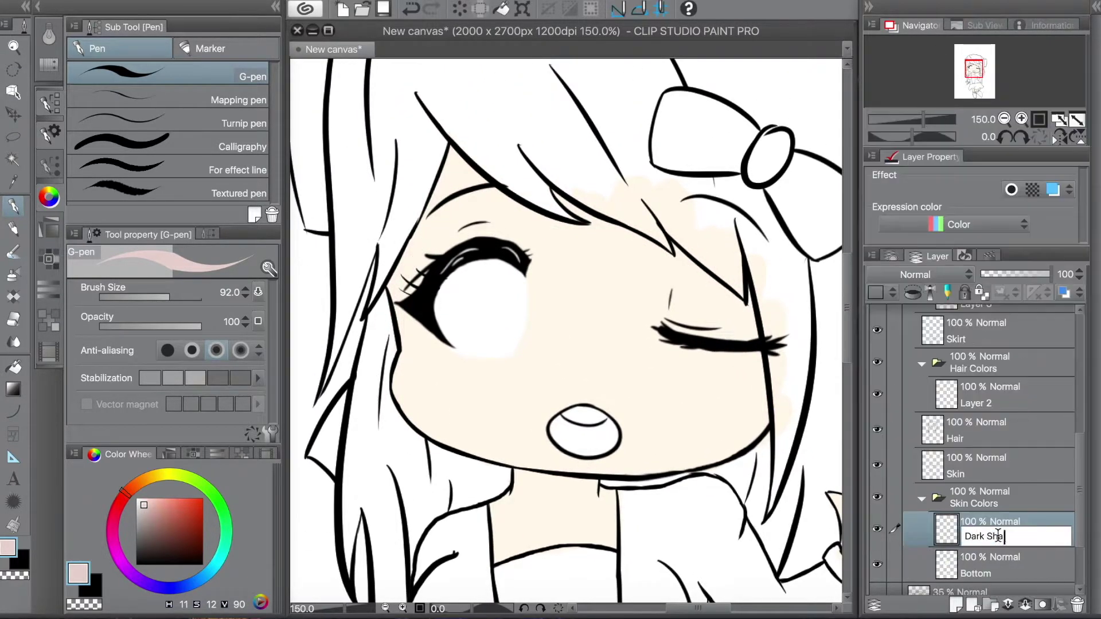
key("Return")
Shade the face edges, the skin under the fringe and the neck below the chin in tan (H 28, S 21, V 92)
left_click(138, 480)
mouse_move(476, 132)
left_mouse_down()
mouse_move(389, 298)
mouse_move(436, 458)
mouse_move(430, 339)
mouse_move(453, 229)
mouse_move(551, 206)
mouse_move(630, 212)
mouse_move(681, 237)
mouse_move(763, 321)
mouse_move(766, 476)
left_mouse_up()
scroll(765, 476, "down", 5)
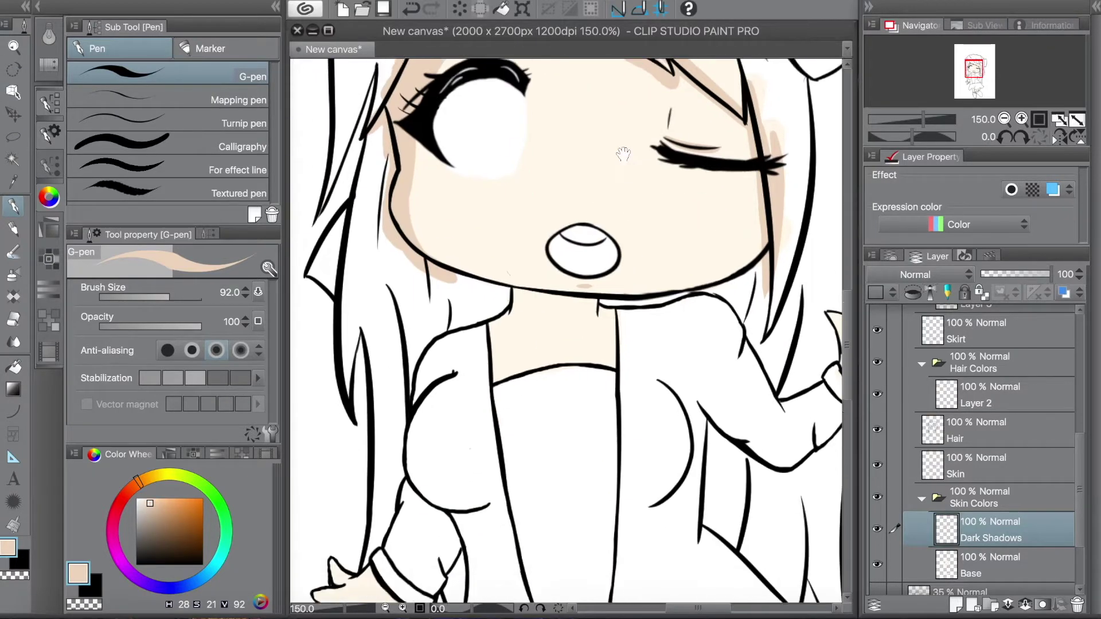
mouse_move(492, 313)
left_mouse_down()
mouse_move(547, 317)
mouse_move(510, 289)
mouse_move(607, 299)
left_mouse_up()
Shade the raised palm and the lowered hand in tan, erasing excess shadow from the raised fingers
scroll(608, 299, "right", 5)
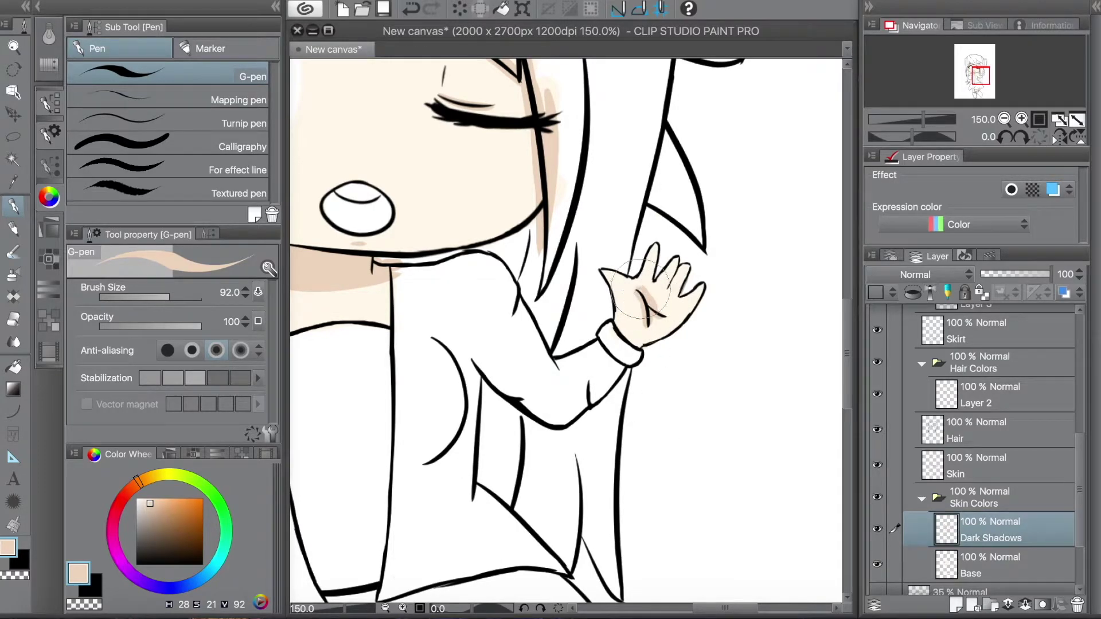
left_click_drag(673, 323, 617, 322)
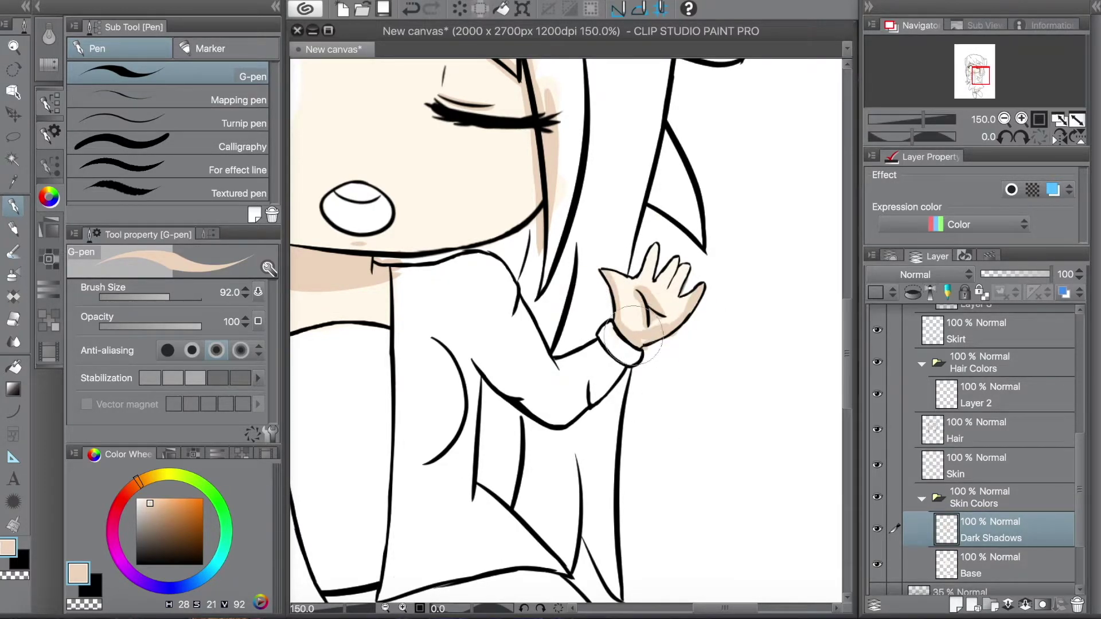
key("e")
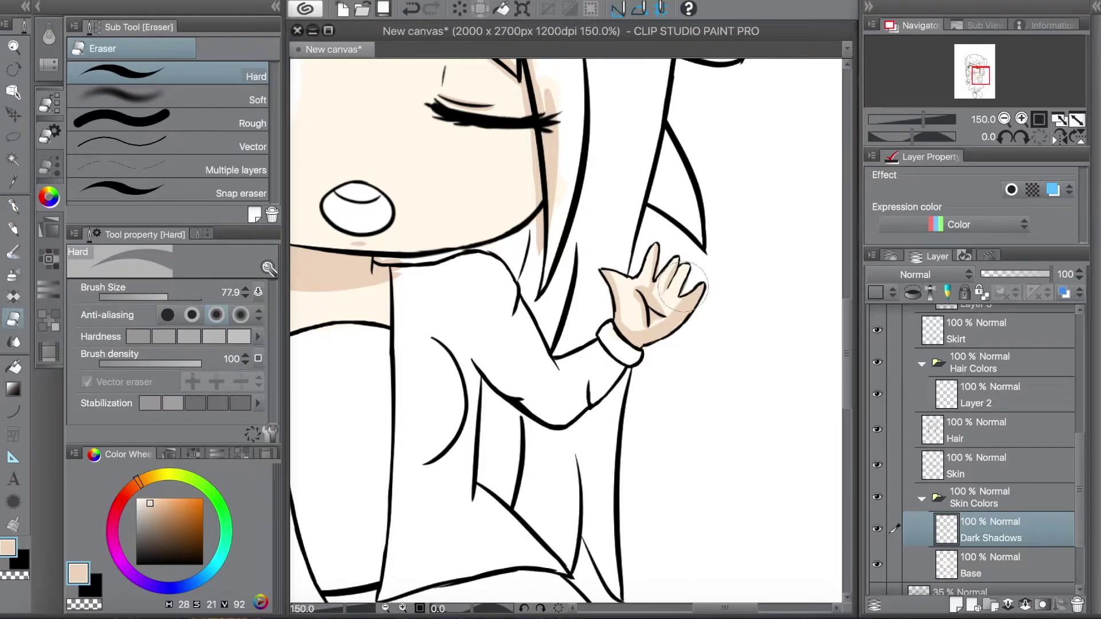
key("p")
scroll(553, 368, "down", 3)
scroll(465, 412, "left", 5)
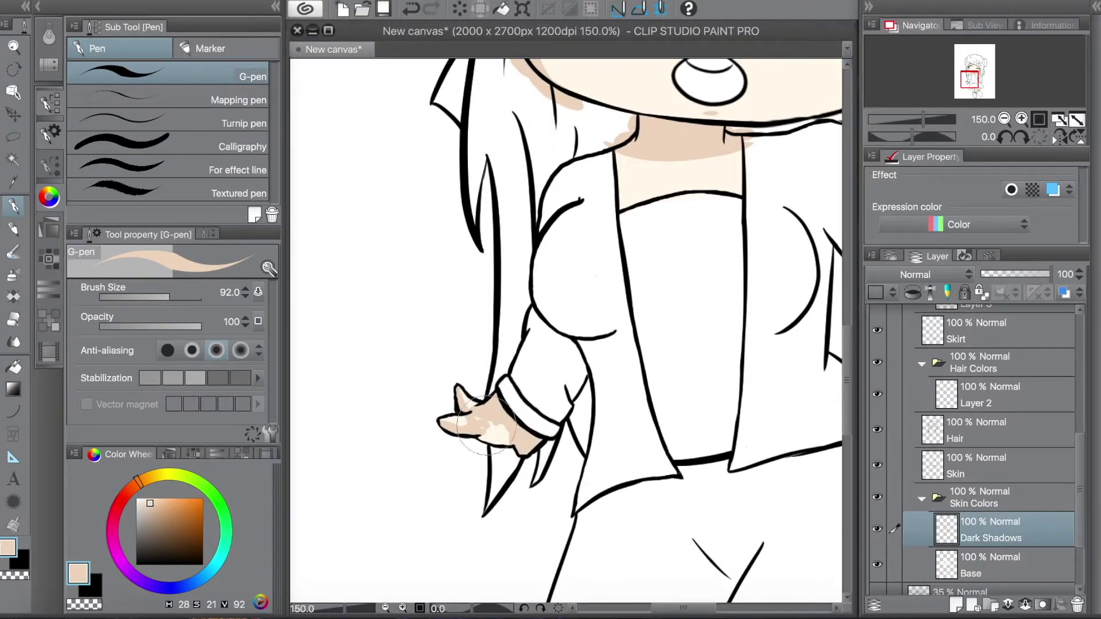
Shade both thighs in tan beneath the skirt hem, along the leg outlines and above the stocking ruffles, trimming excess with the eraser
scroll(444, 421, "down", 5)
mouse_move(591, 367)
left_mouse_down()
mouse_move(676, 392)
mouse_move(751, 384)
mouse_move(788, 361)
mouse_move(783, 334)
left_mouse_up()
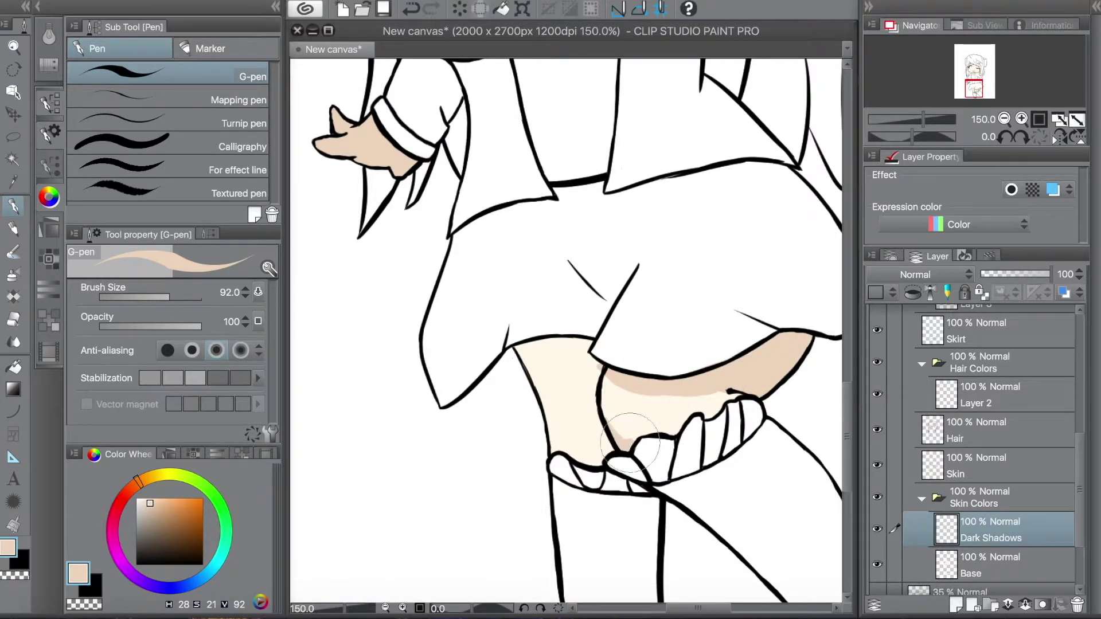
mouse_move(591, 344)
left_mouse_down()
mouse_move(552, 348)
mouse_move(572, 341)
mouse_move(595, 356)
mouse_move(610, 386)
left_mouse_up()
key("e")
key("p")
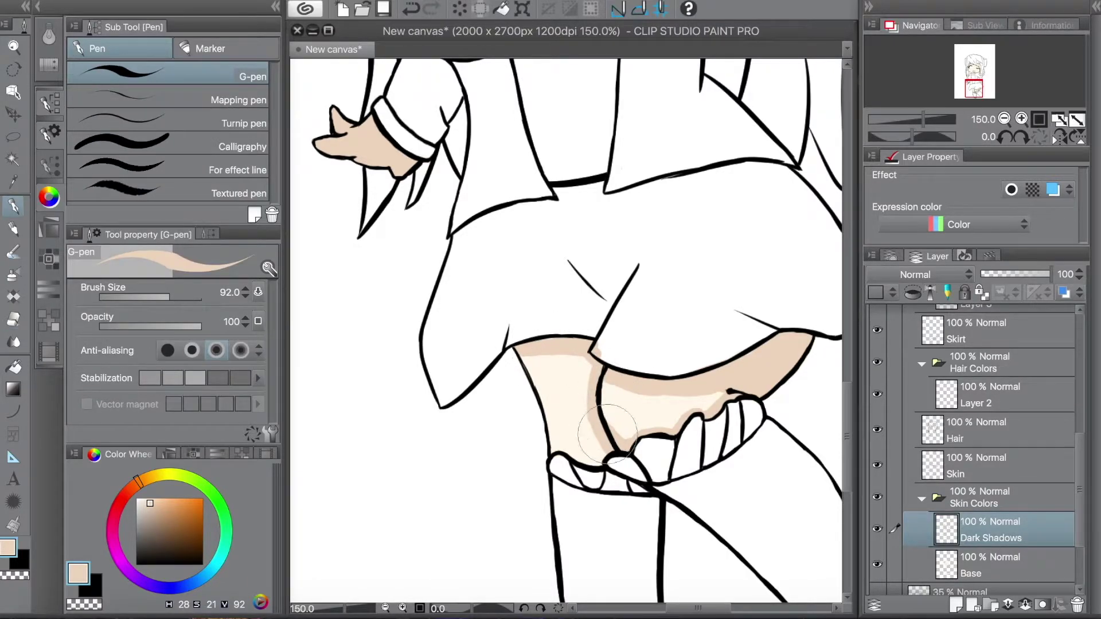
key("e")
key("p")
mouse_move(559, 461)
left_mouse_down()
mouse_move(536, 381)
mouse_move(545, 407)
left_mouse_up()
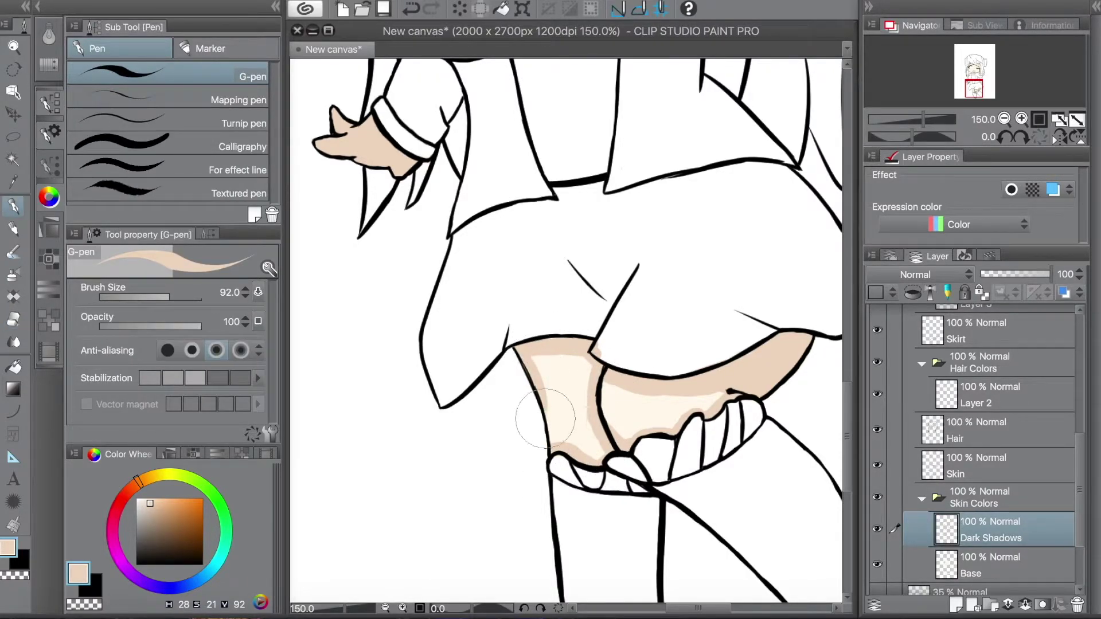
key("e")
scroll(564, 344, "down", 4)
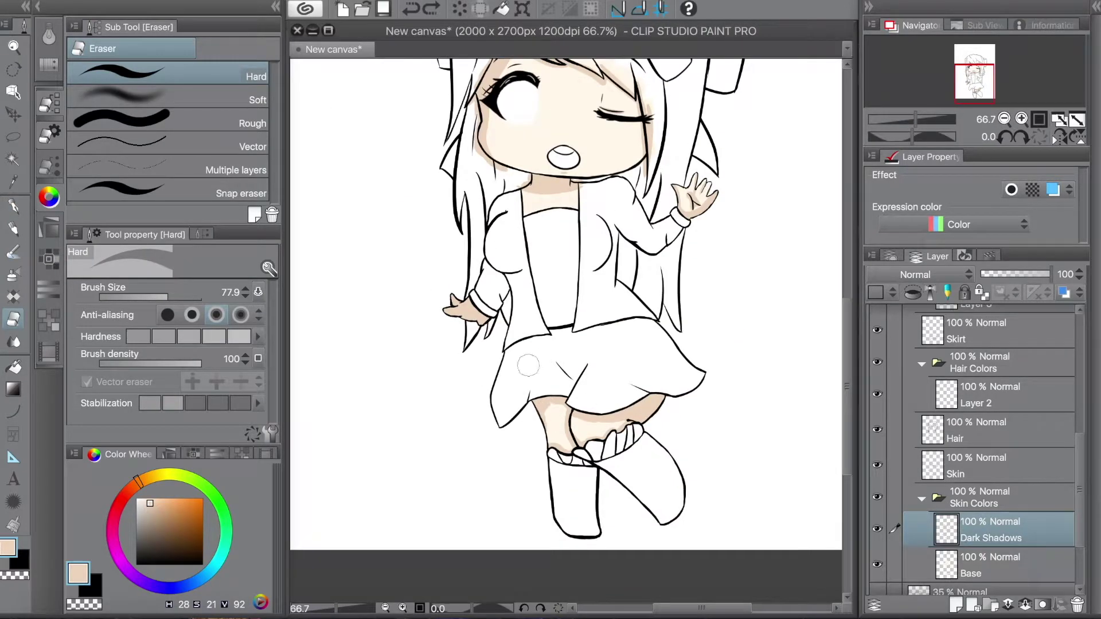
Try pink blush (H 3, S 21, V 92) on both cheeks, smudged with the Finger tip blender
key("p")
scroll(556, 410, "up", 3)
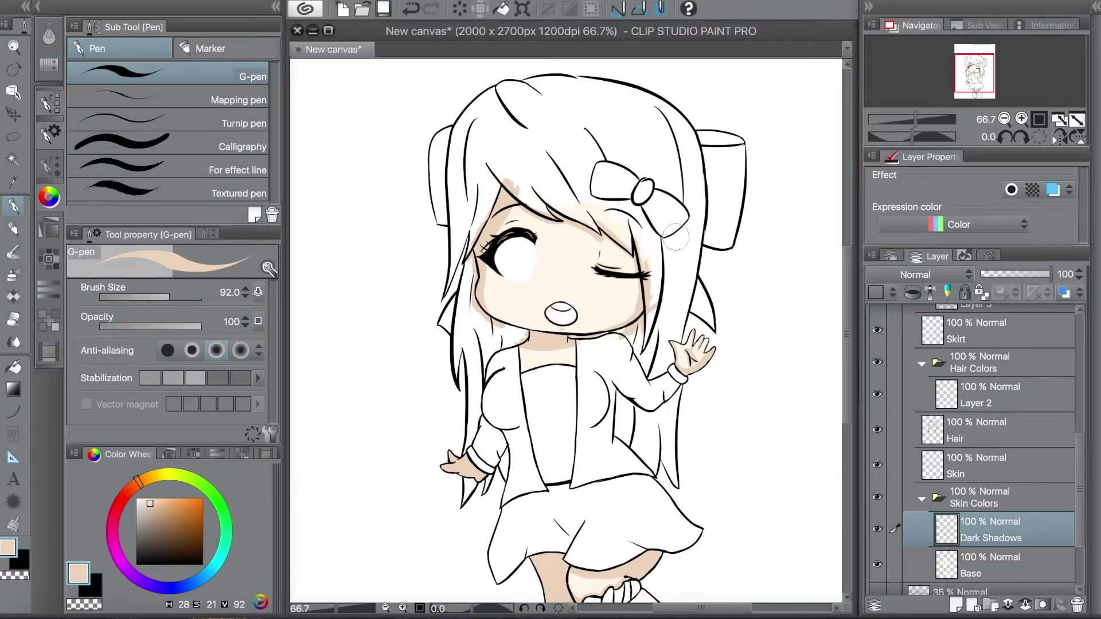
left_click(118, 498)
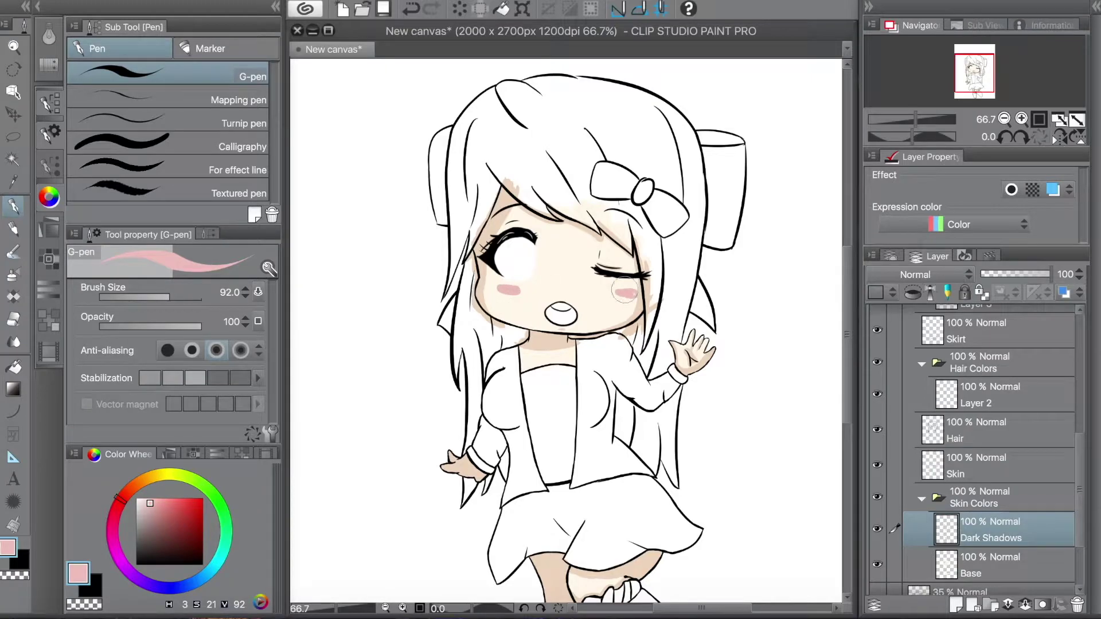
key("j")
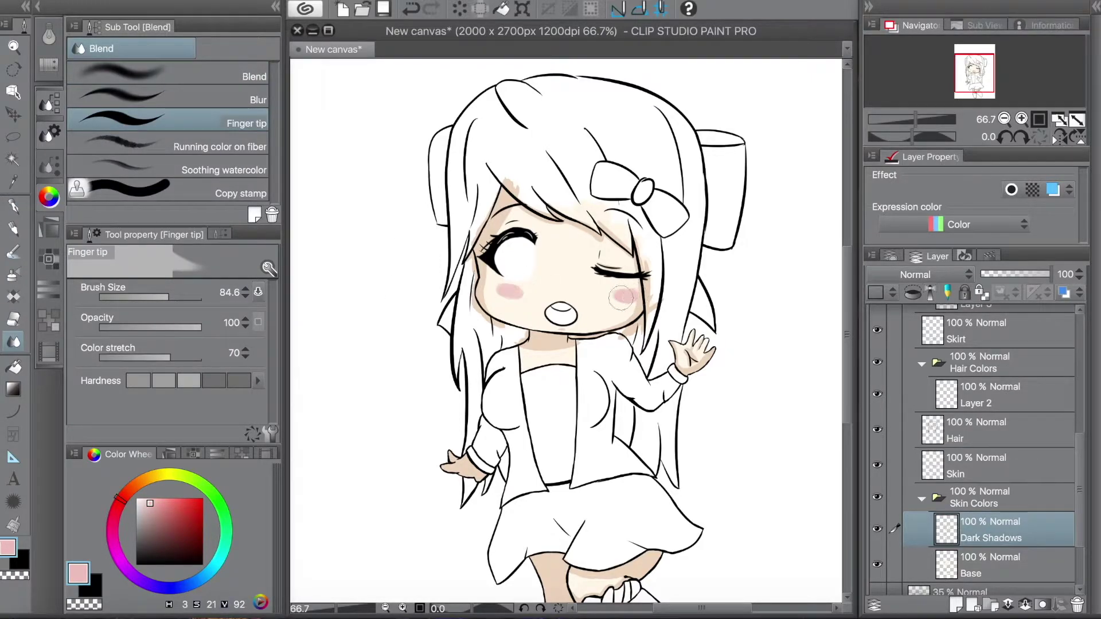
Soften the skin shadows with Running color on fiber at size 50, and duplicate the Dark Shadows layer, naming the lower one "Blended"
left_click(172, 142)
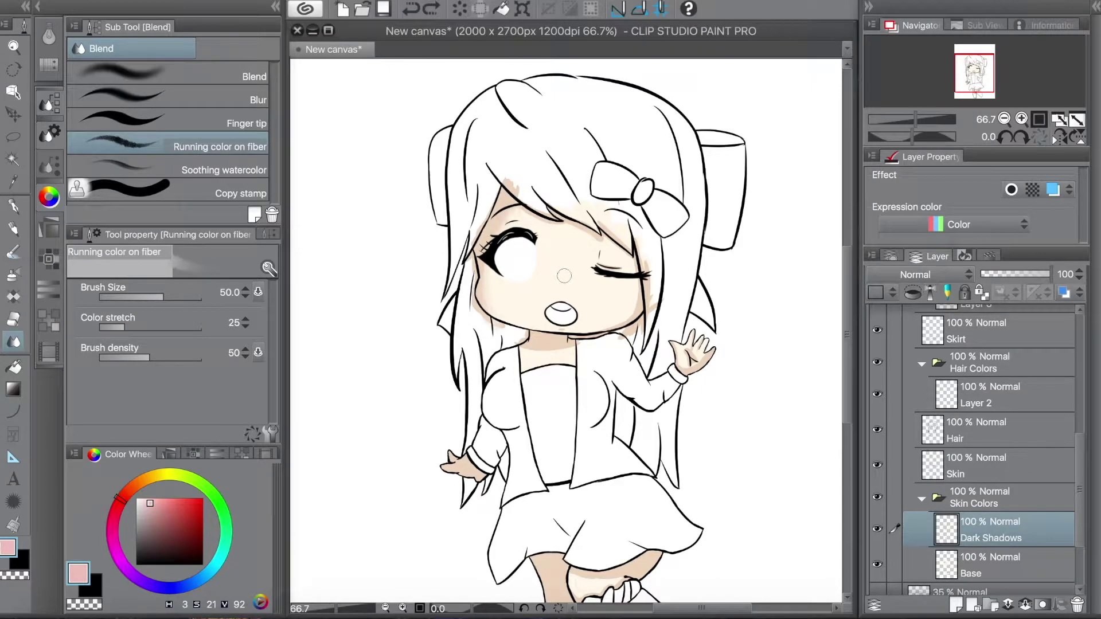
right_click(1029, 530)
left_click(831, 270)
double_click(991, 481)
type("Blended")
key("Return")
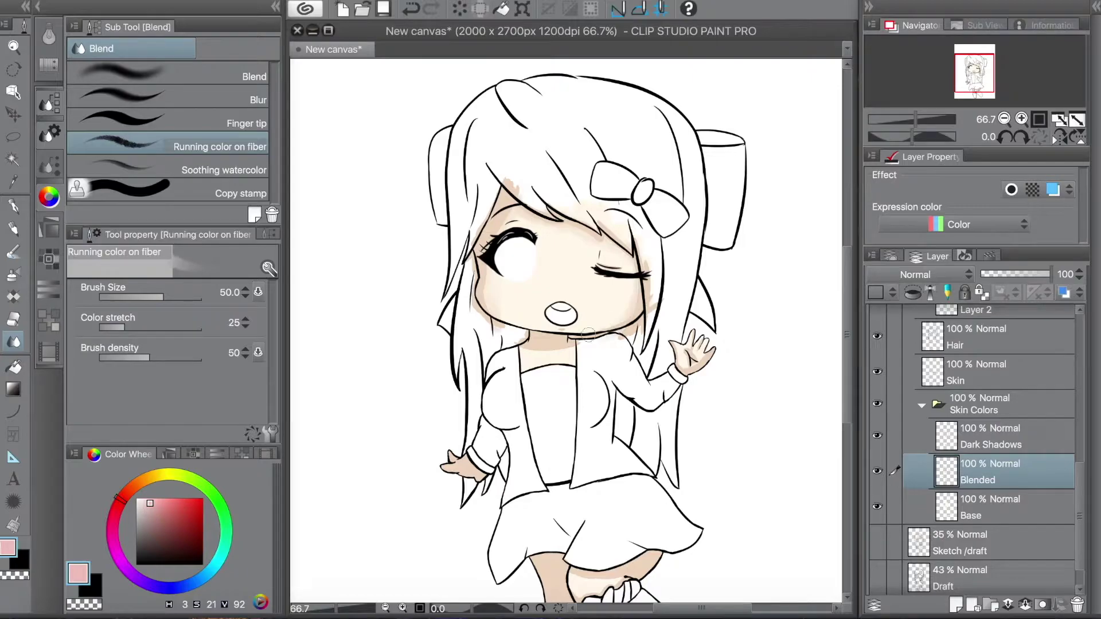
scroll(690, 356, "down", 2)
Add a new raster layer named "Highlights" above the Dark Shadows layer
right_click(997, 445)
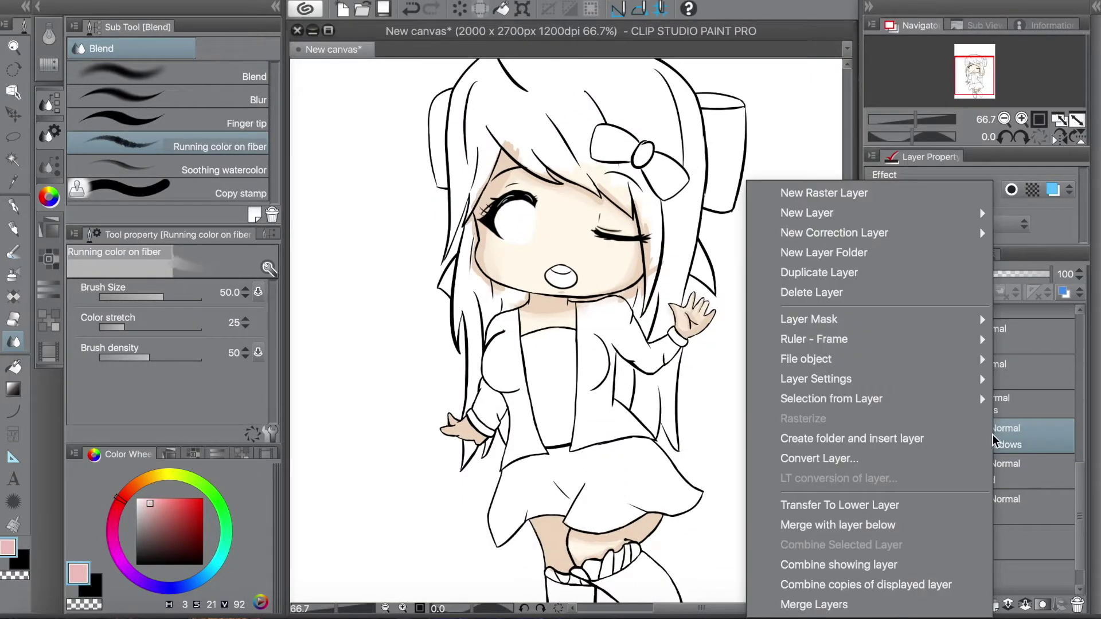
left_click(802, 187)
double_click(973, 427)
type("Highslights")
key("Return")
Touch up the thigh shading on the Dark Shadows layer with the G-pen, and switch to Running color on fiber for blending
key("ctrl+plus")
scroll(568, 343, "down", 5)
left_click(544, 447, "alt")
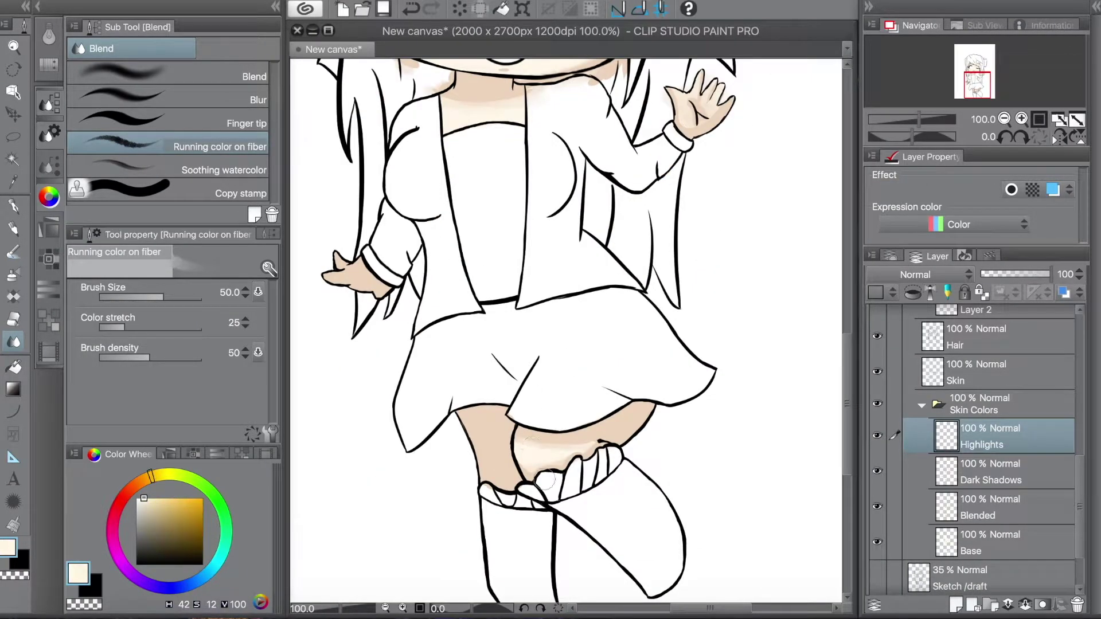
key("p")
left_click(527, 453, "alt")
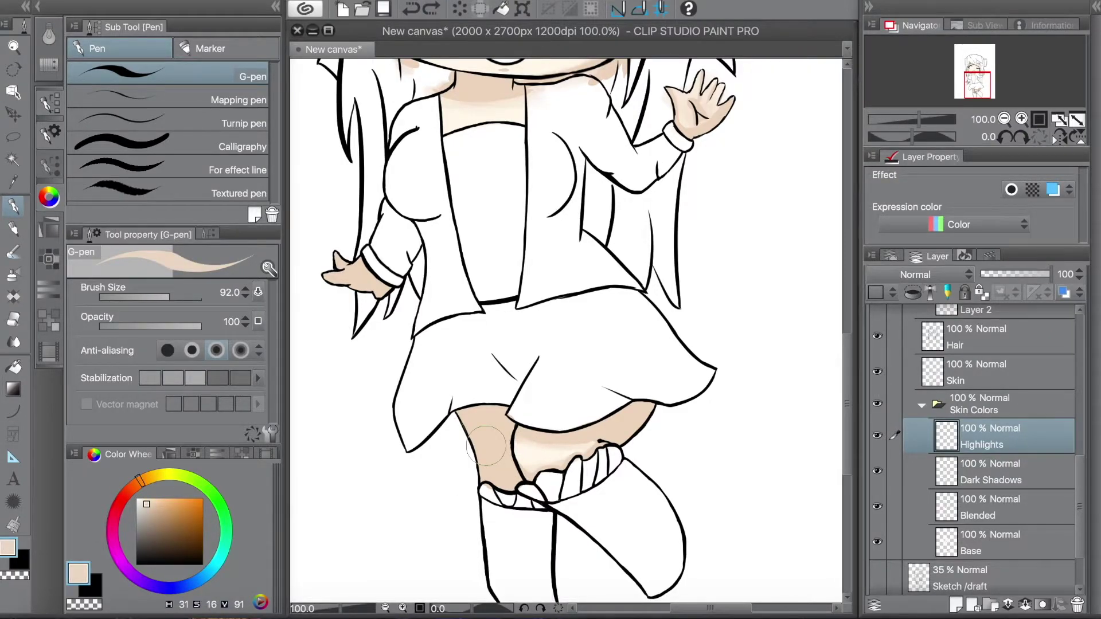
key("alt+[")
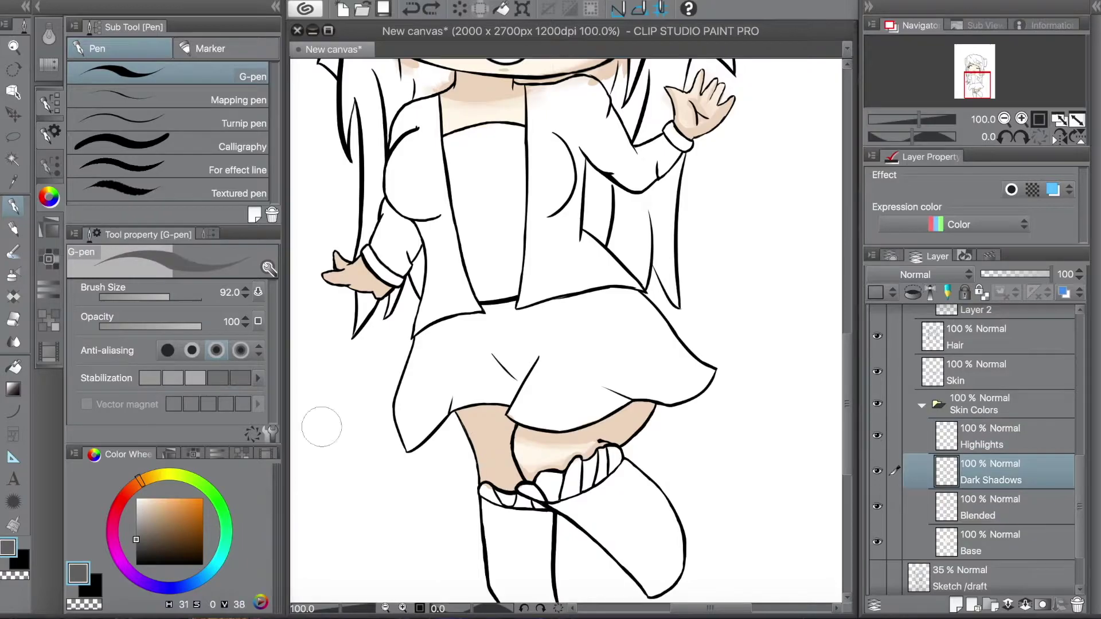
left_click_drag(526, 438, 567, 513)
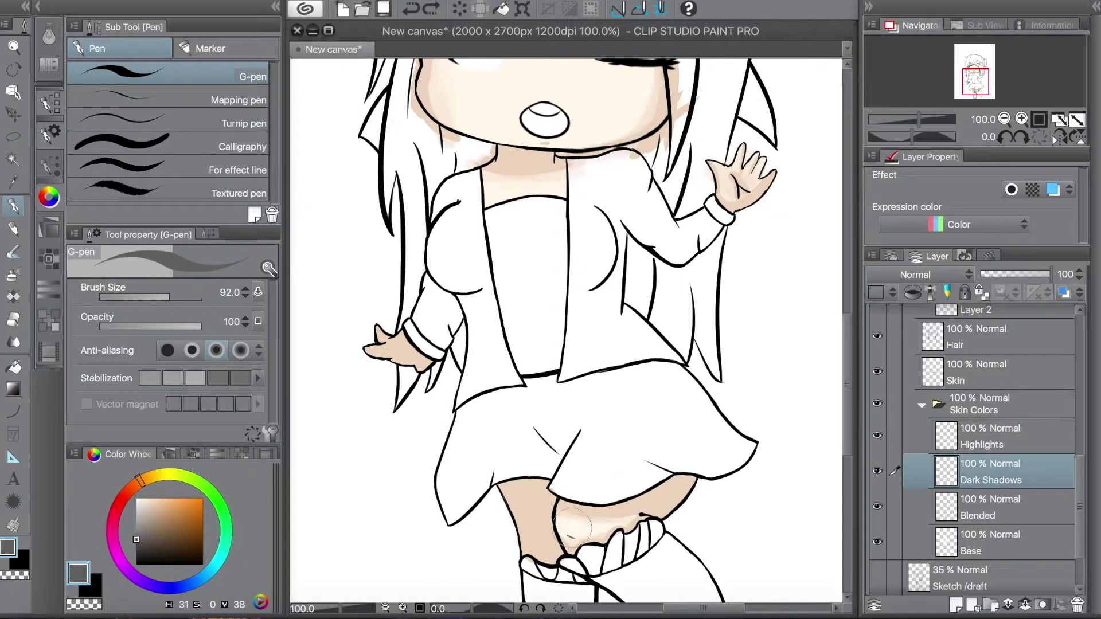
scroll(584, 530, "down", 3)
scroll(631, 402, "up", 6)
key("j")
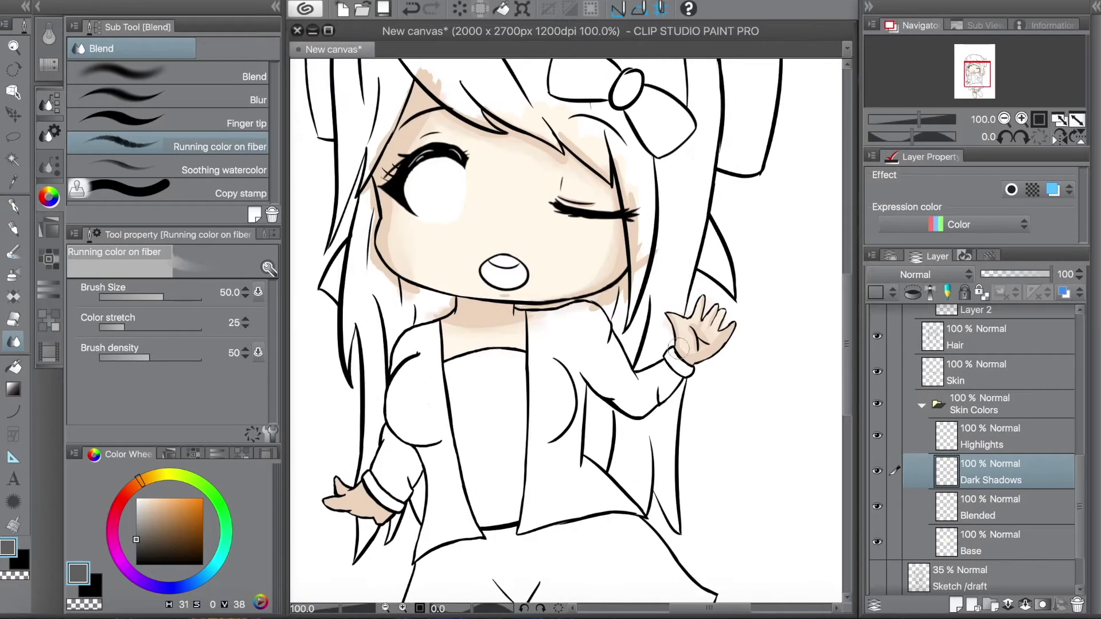
Add a new raster layer beneath the Skin Colors folder and fill it with dark blue (H 213, S 94, V 51)
key("ctrl+shift+n")
key("g")
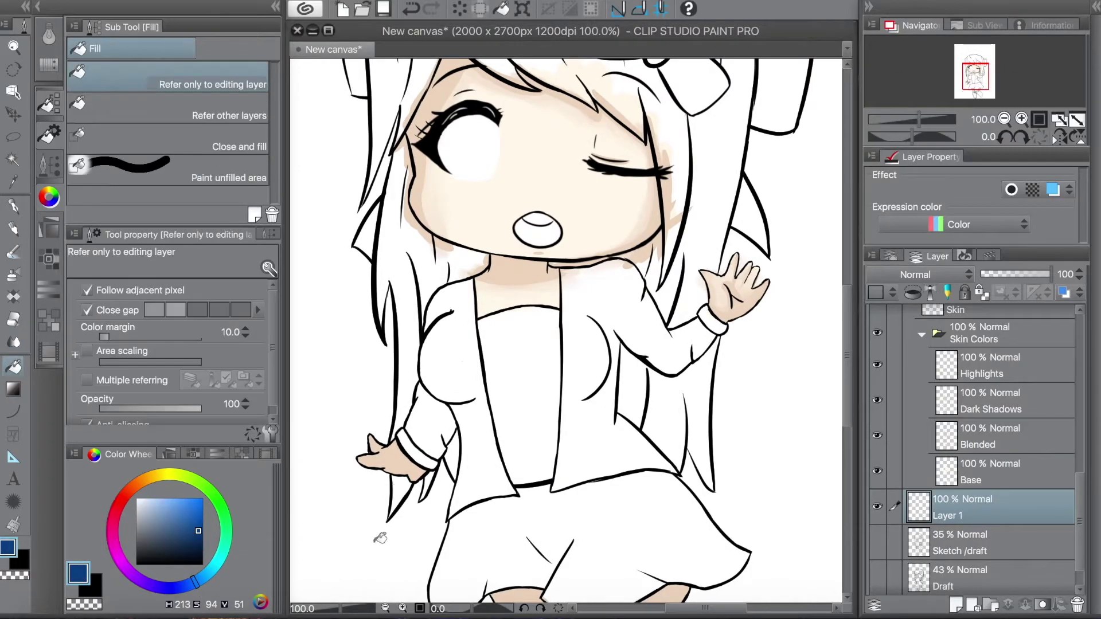
left_click(825, 172)
key("k")
Erase the spilled skin base colour around the fingers of the raised hand on the skin Base layer
left_click(986, 467)
key("e")
scroll(530, 364, "up", 3)
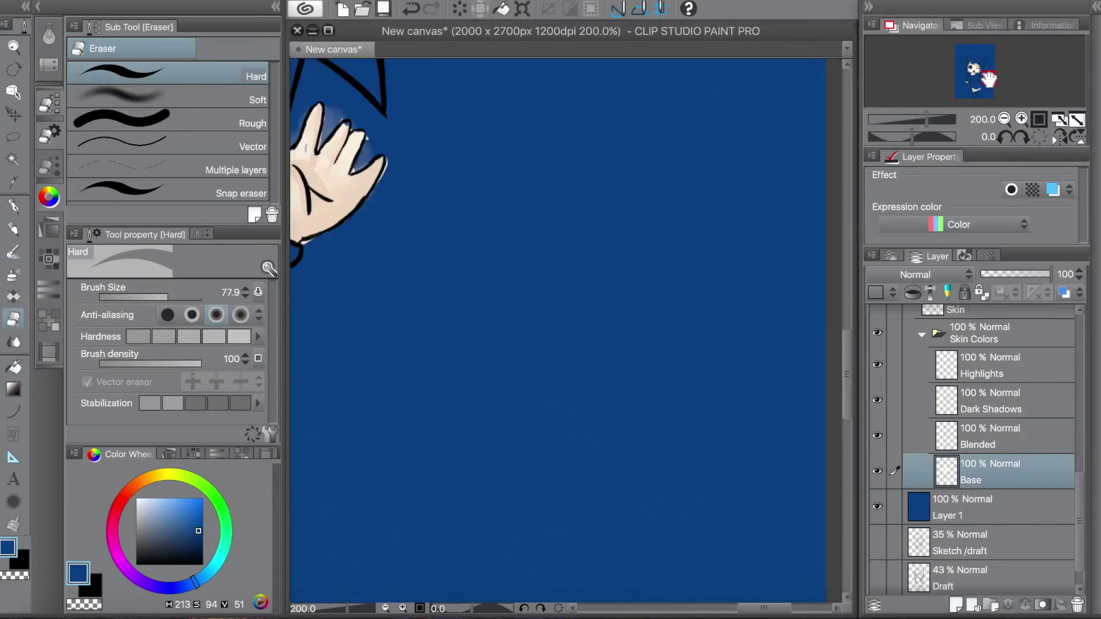
left_click(922, 334)
left_click(955, 448)
left_click(923, 440)
left_click_drag(974, 75, 989, 101)
scroll(990, 101, "down", 2)
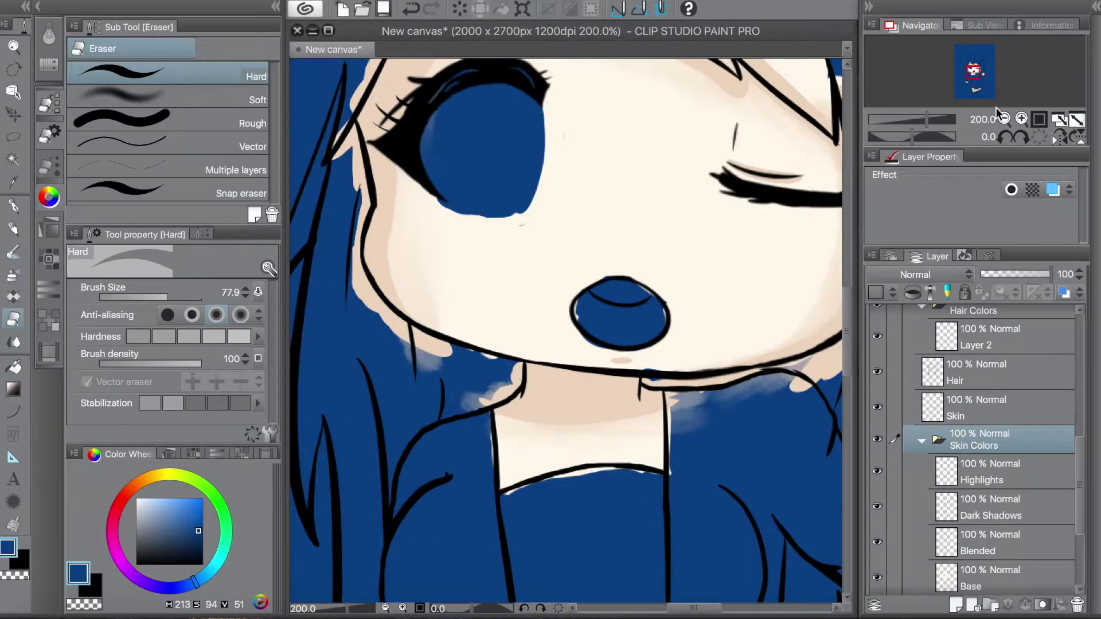
Refine the skin base edge around the open eye with cream (H 39, S 9, V 100) and the hard eraser
left_click(975, 507)
left_click(529, 356, "alt")
key("p")
key("e")
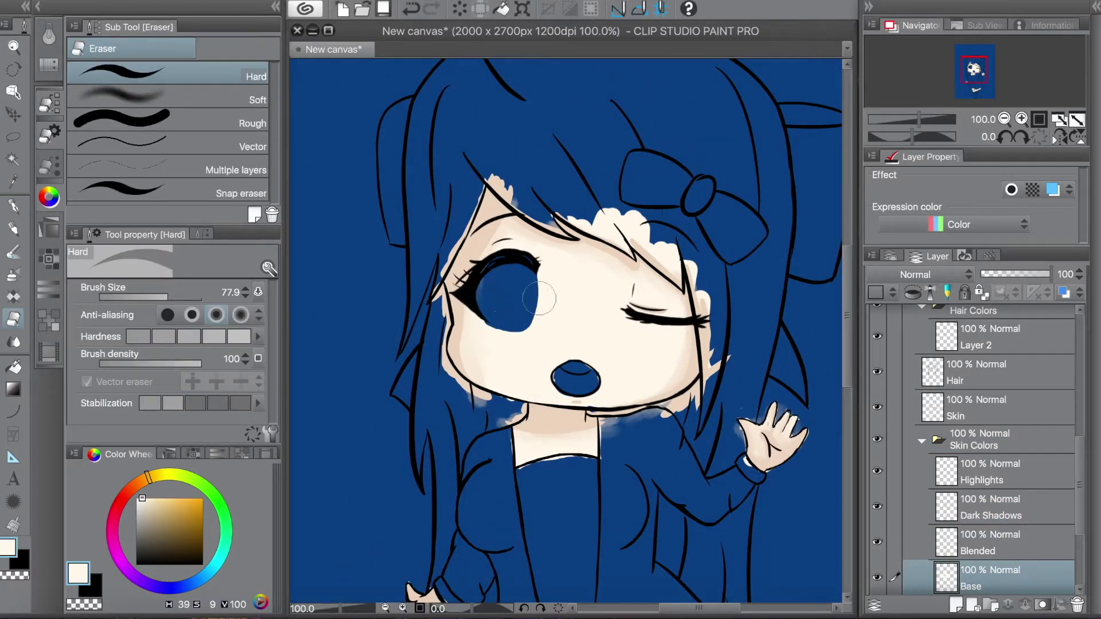
key("alt+bracketleft")
Paint soft pink blush (H 358, S 17, V 100) on both cheeks with the Watercolor brush on the Highlights layer
left_click(978, 484)
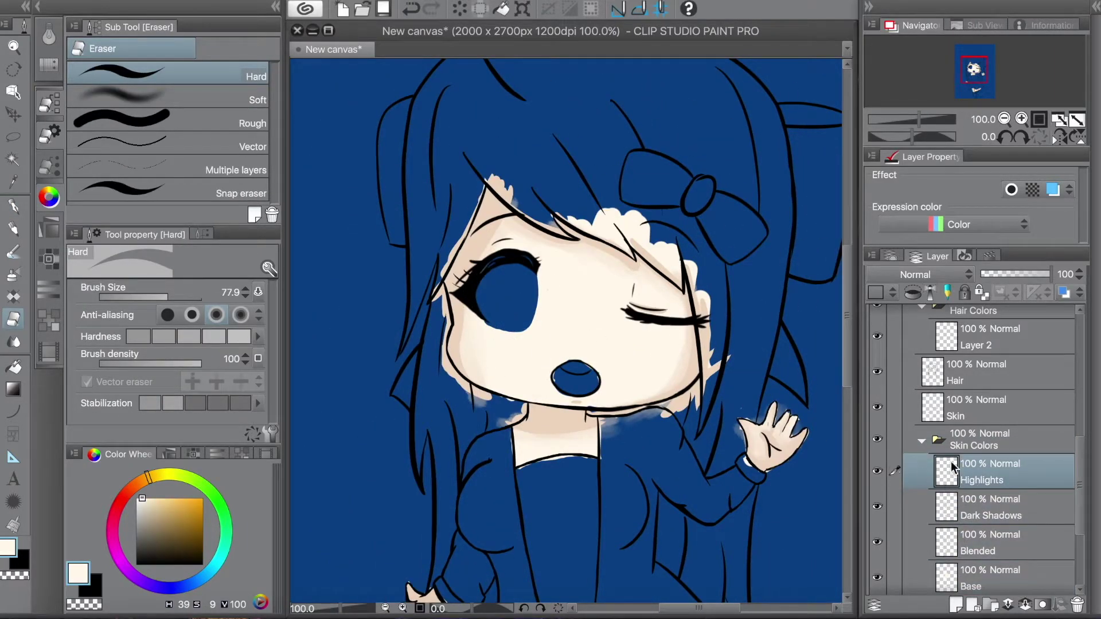
key("p")
left_click(145, 508)
mouse_move(128, 494)
left_mouse_down()
mouse_move(117, 497)
mouse_move(165, 517)
mouse_move(155, 505)
left_mouse_up()
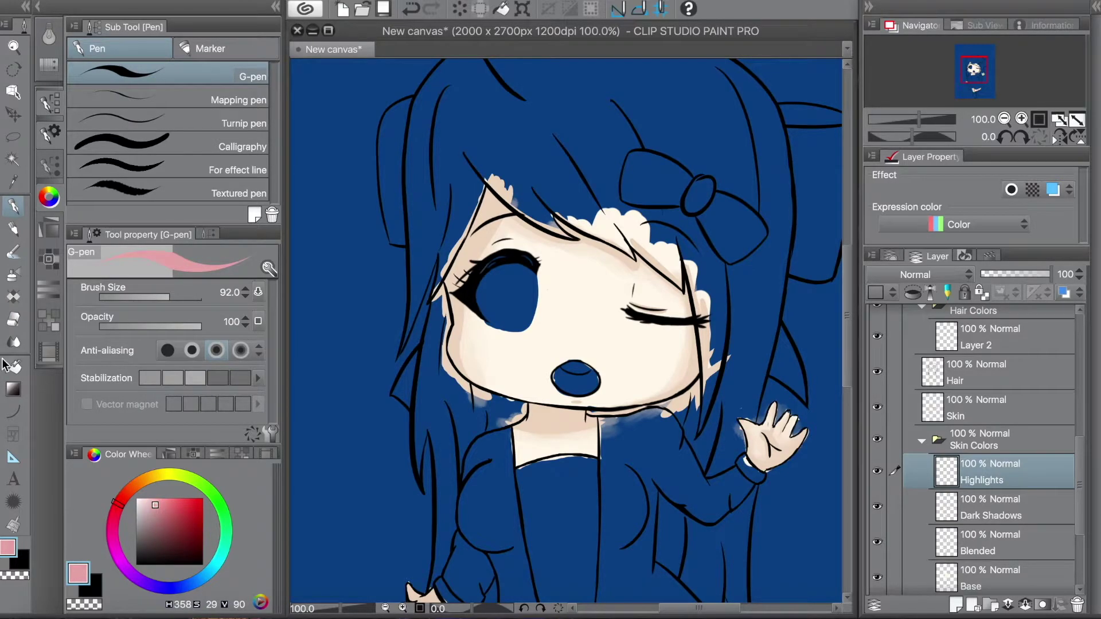
key("b")
Draw small pink scribble marks (H 358, S 39, V 97) over both blush patches, and reposition the winking side's blush
left_click(137, 498)
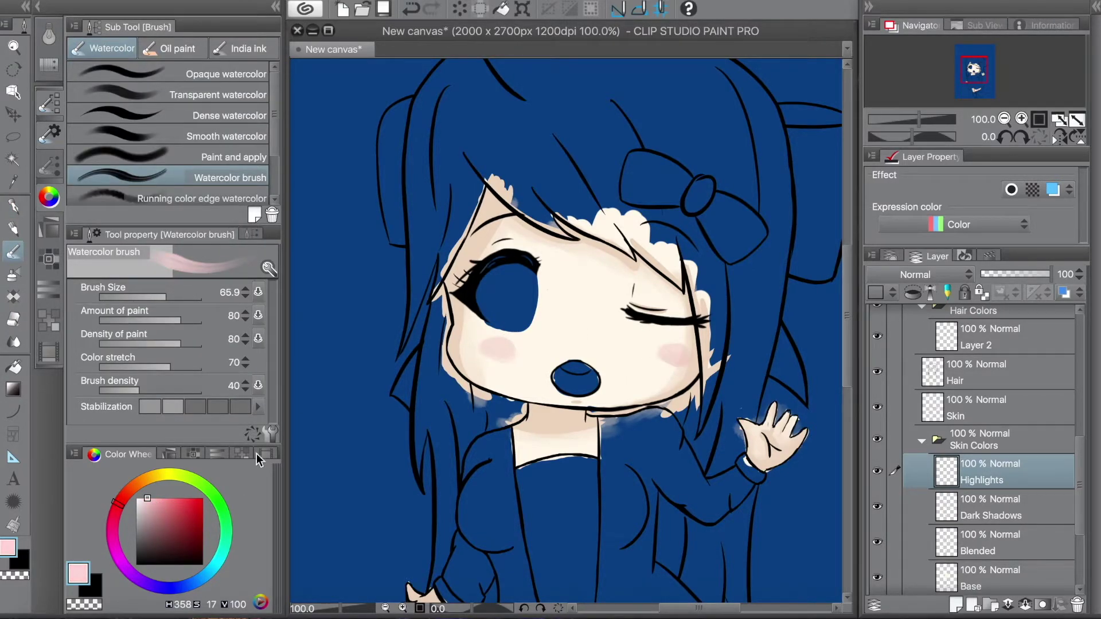
key("p")
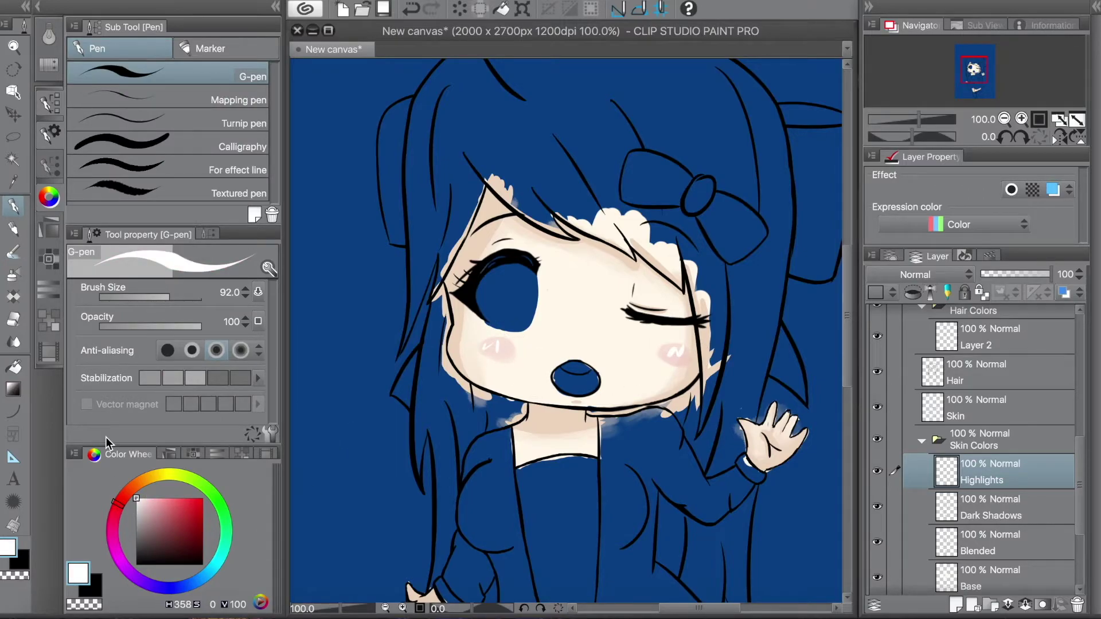
left_click(492, 348, "alt")
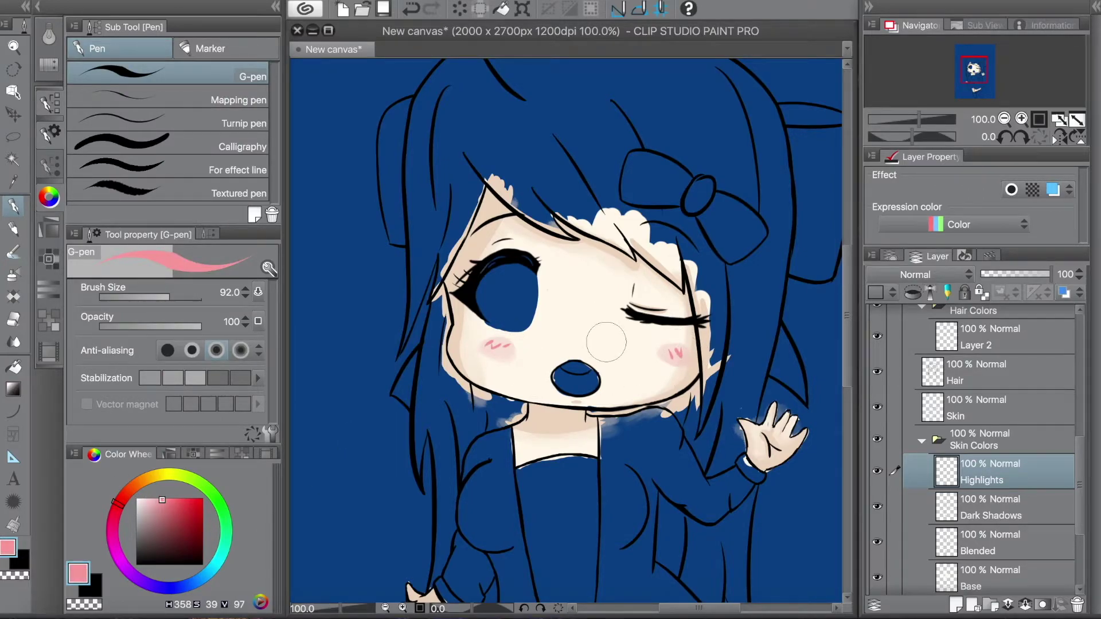
key("m")
key("ctrl+t")
key("Escape")
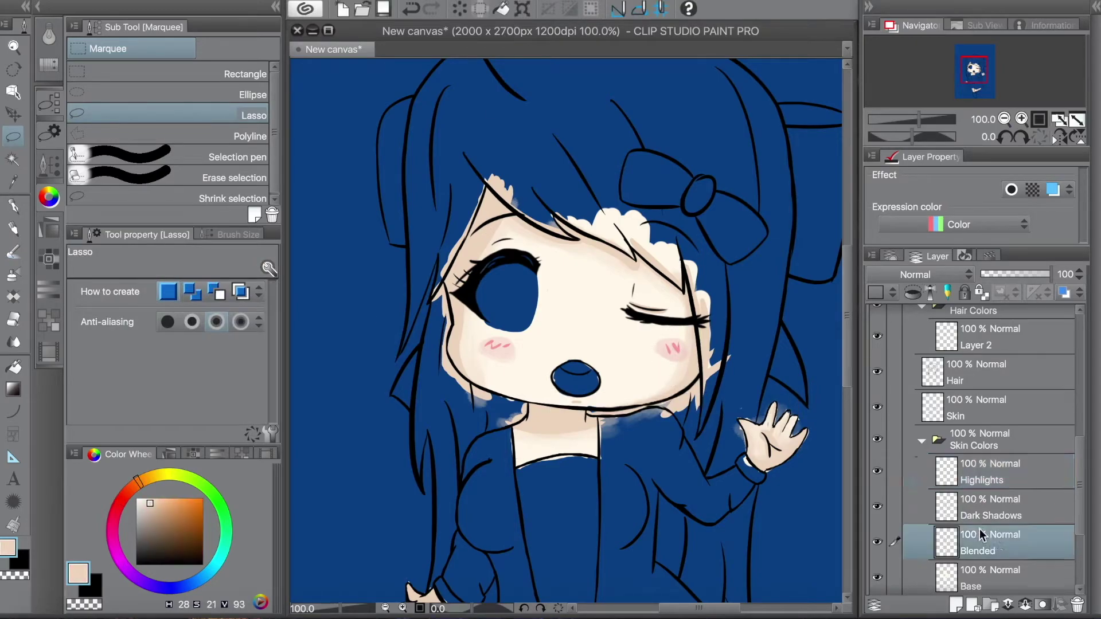
Deepen the face shading on the Blended layer with tan (H 28, S 21, V 93), softened with Running color on fiber
left_click(988, 549)
key("b")
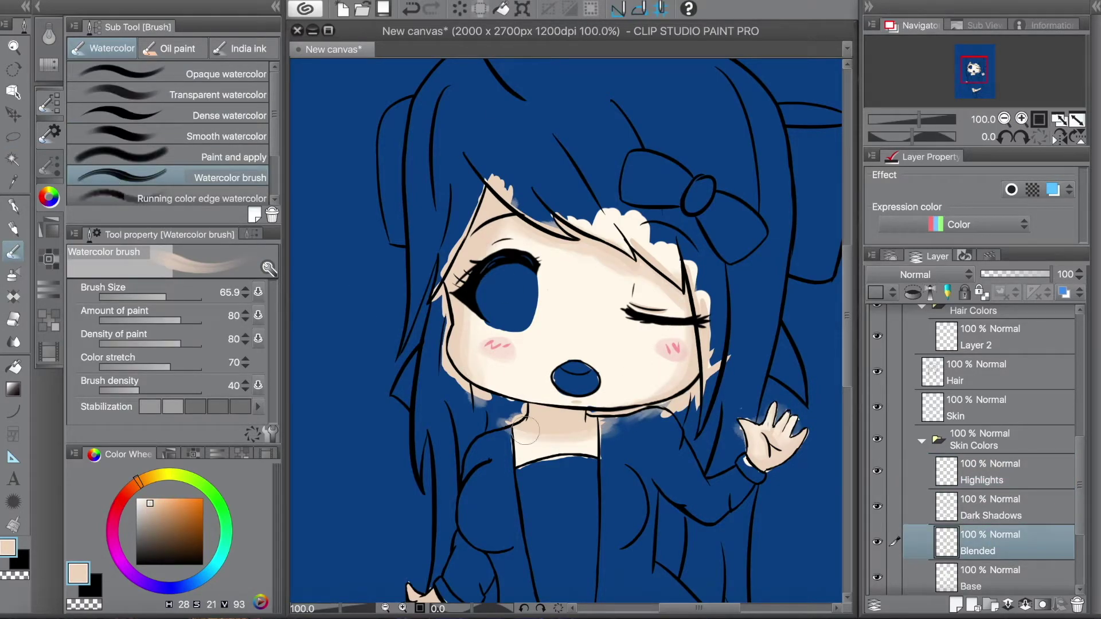
scroll(525, 430, "down", 6)
scroll(626, 352, "up", 6)
left_click_drag(492, 395, 536, 374)
key("p")
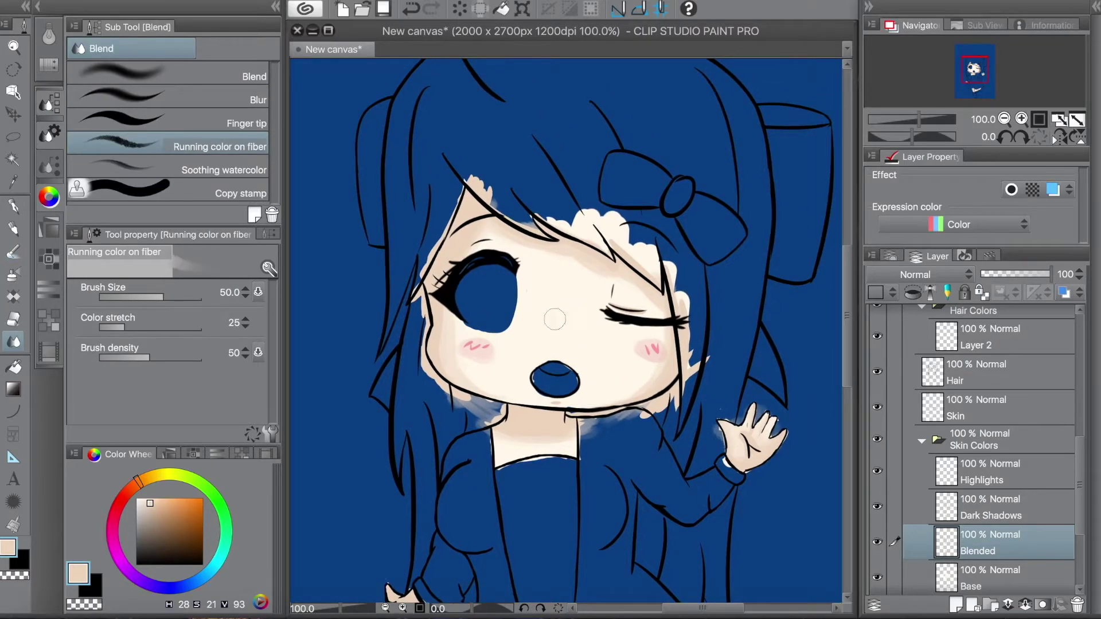
left_click_drag(584, 320, 559, 337)
Create a folder named "Mouth Colors" holding the Teeth layer and move it below the skin Base layer
scroll(1073, 461, "up", 5)
right_click(997, 453)
left_click(809, 438)
type("Mouth Colors")
key("Tab")
key("Return")
left_click(944, 407)
left_click_drag(944, 407, 949, 582)
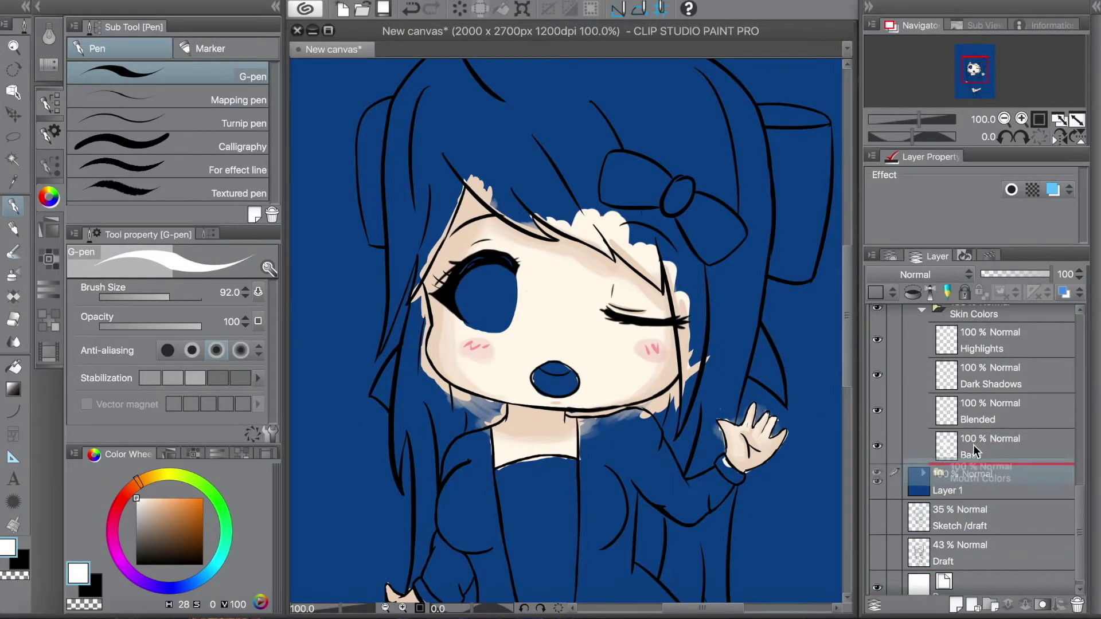
Clean the skin base inside the mouth outline, and paint the upper teeth white on the Teeth layer with trimmed edges
left_click(1000, 487)
key("e")
left_click(559, 380, "ctrl+shift")
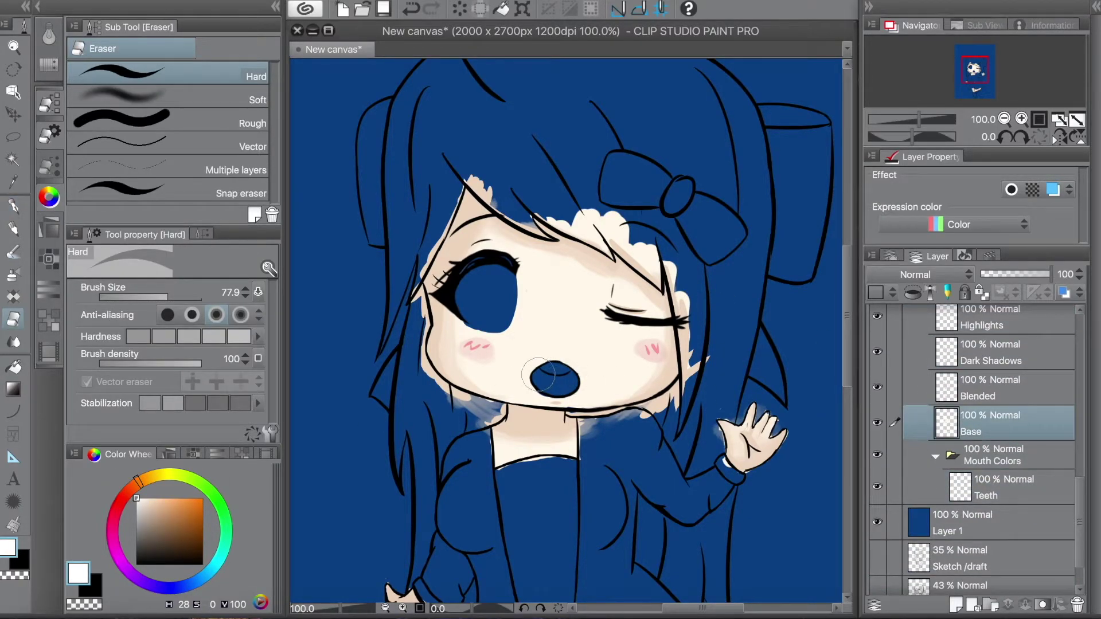
left_click(538, 376, "ctrl+shift")
key("p")
key("e")
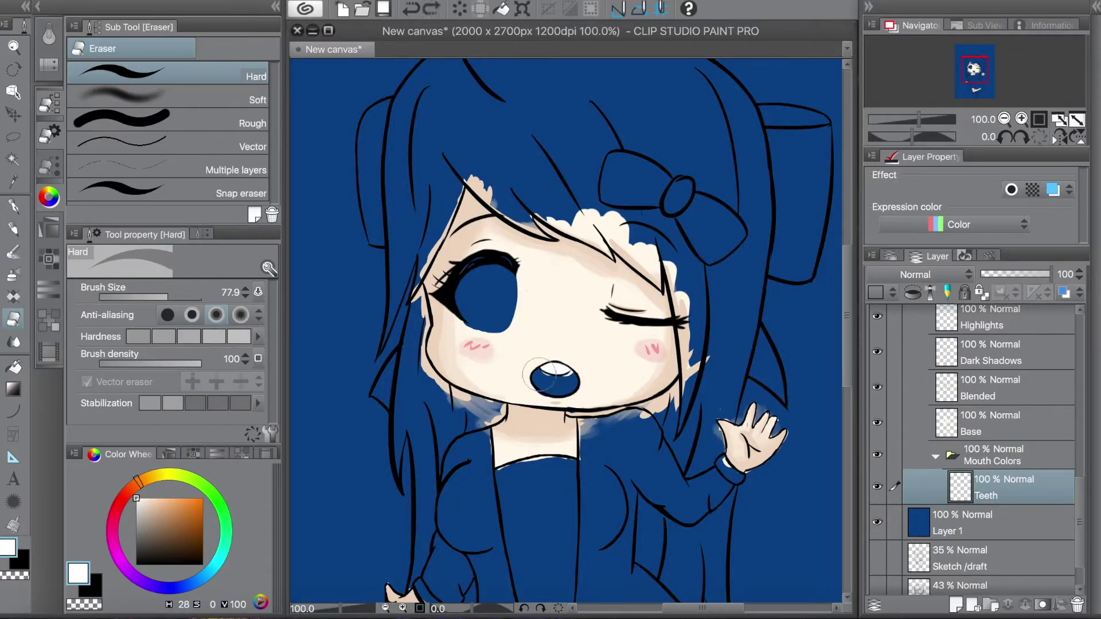
Add a "Base" layer below Teeth and paint the inside of the mouth dark red (H 359, S 97, V 44)
right_click(886, 481)
left_click(957, 54)
left_click(118, 501)
left_click(199, 522)
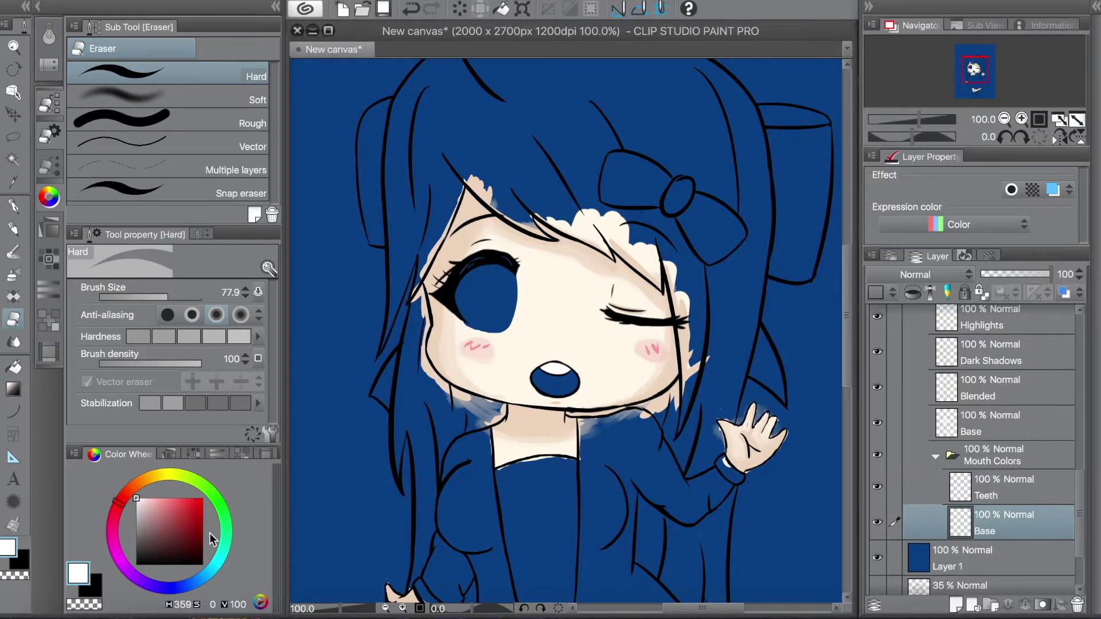
key("p")
left_click_drag(273, 521, 269, 535)
Add a raster layer named "Tounge" above the mouth Base layer and paint the tongue bright red (H 359, S 87, V 83)
right_click(894, 521)
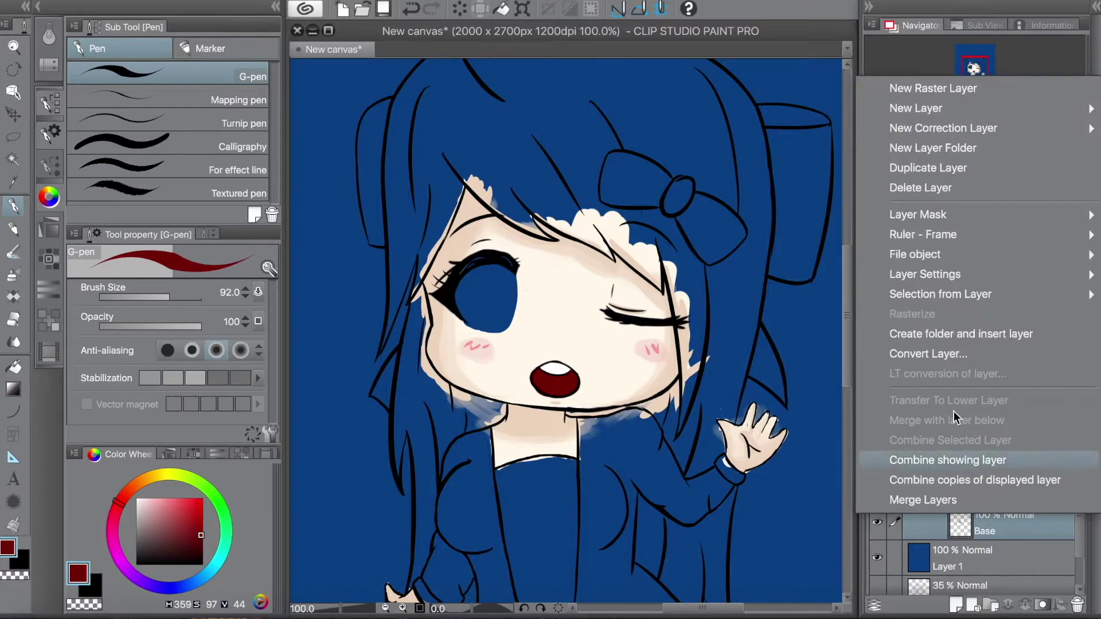
left_click(934, 83)
double_click(992, 530)
type("Tounge")
key("Return")
left_click_drag(199, 528, 193, 509)
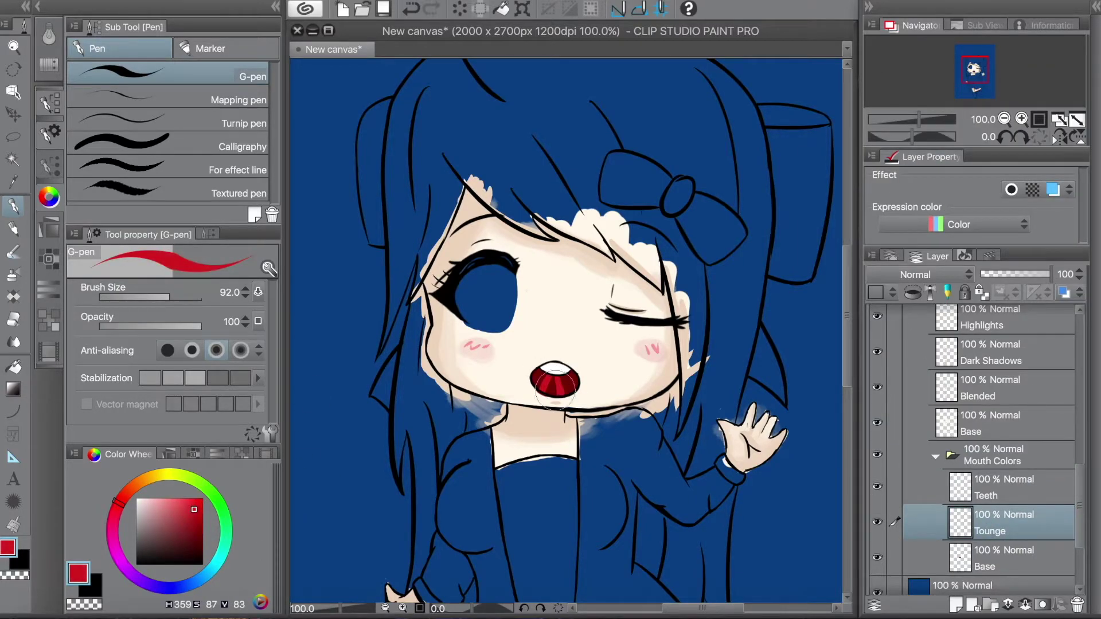
Touch up the facial skin on the skin Base layer with cream (H 39, S 9, V 100), and collapse the Mouth Colors folder
scroll(565, 394, "up", 4)
left_click(559, 297, "alt")
left_click(558, 298, "ctrl+shift")
key("p")
key("p")
left_click_drag(663, 239, 673, 371)
left_click(935, 457)
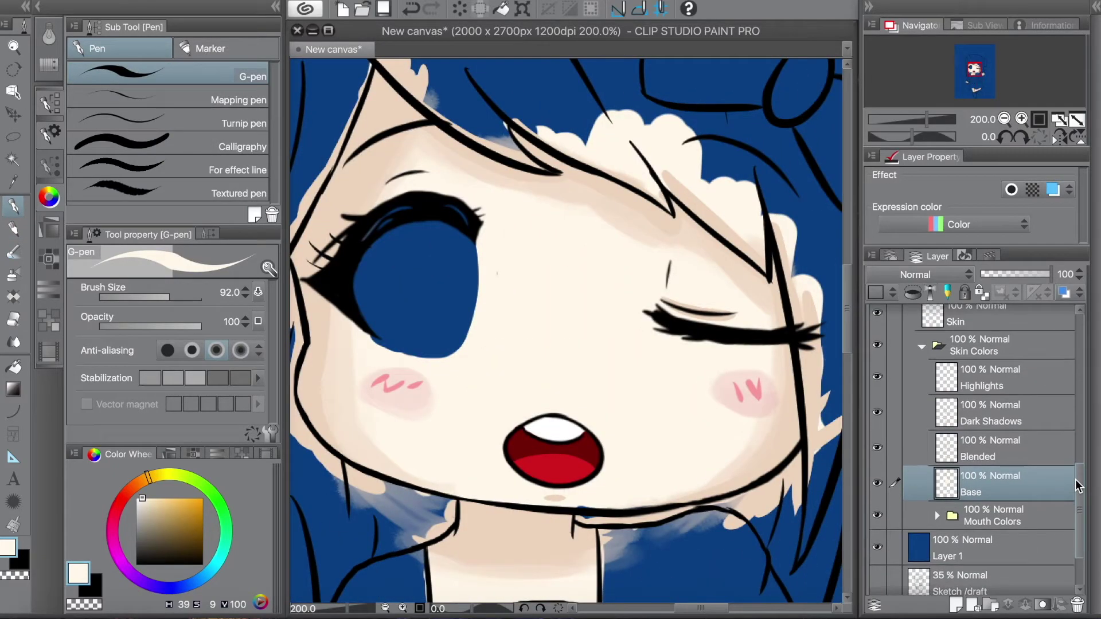
key("p")
key("p")
Create a folder around Layer 4 below the Boots line layer, and rename the layer inside it "Base"
scroll(510, 276, "down", 2)
left_click_drag(974, 72, 994, 114)
right_click(955, 314)
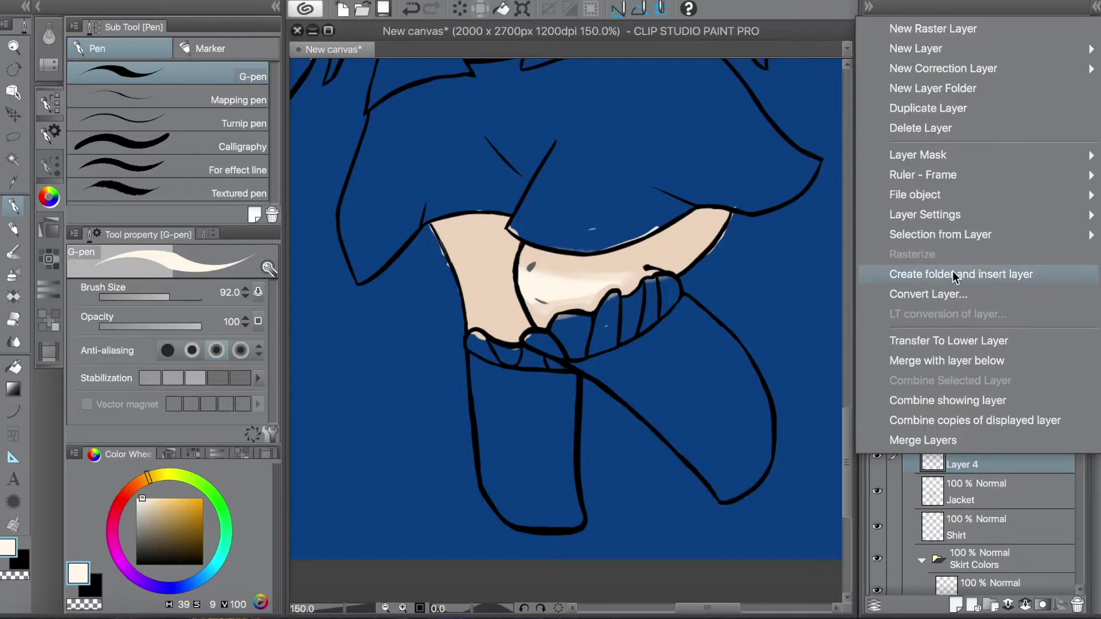
left_click(951, 273)
double_click(968, 492)
type("Base")
key("Return")
Paint both boots solid brown (H 23, S 96, V 39) with the G-pen on the new Base layer
left_click(201, 544)
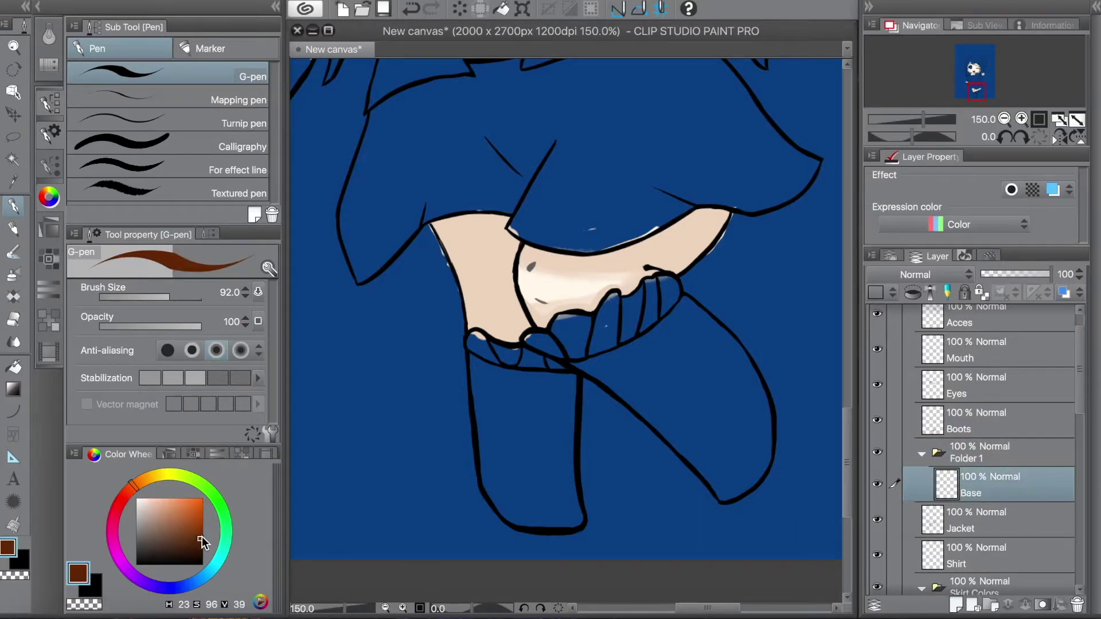
left_click_drag(494, 487, 568, 486)
mouse_move(587, 504)
left_mouse_down()
mouse_move(549, 453)
mouse_move(550, 393)
left_mouse_up()
Add orange highlight streaks to both boots, topped with smaller pale peach glints (H 23, S 31, V 100)
left_click_drag(734, 358, 759, 430)
left_click_drag(564, 384, 559, 441)
left_click_drag(490, 462, 498, 488)
left_click_drag(564, 393, 561, 416)
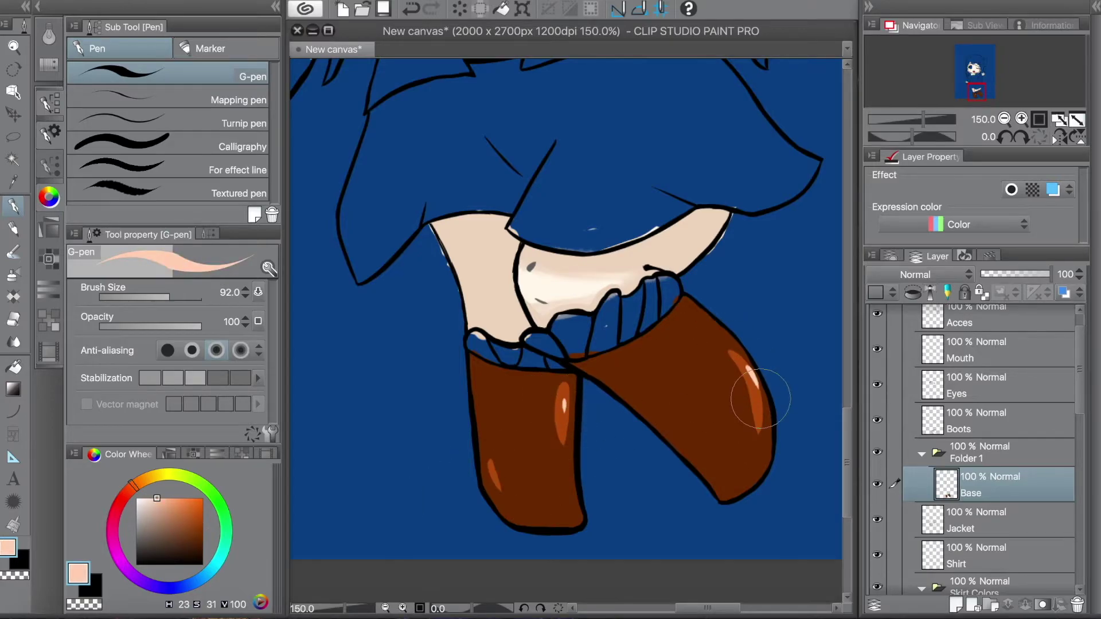
Shade the boot edges and cuffs in darker brown (H 23, S 92, V 30), erasing colour that spills past the outlines
left_click(566, 478, "alt")
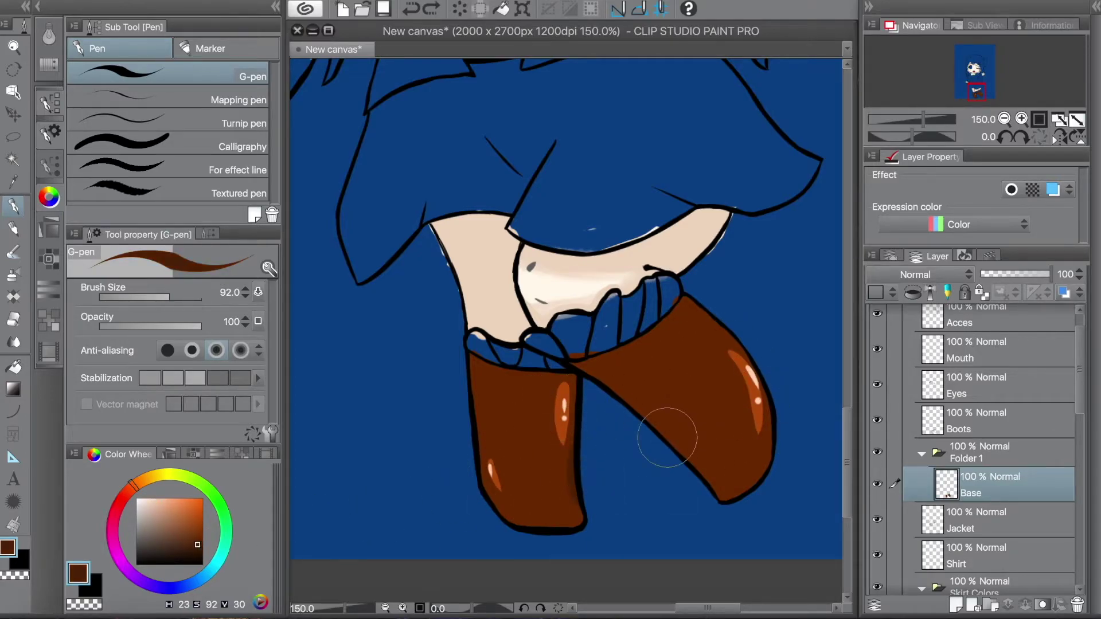
left_click_drag(777, 439, 783, 467)
key("e")
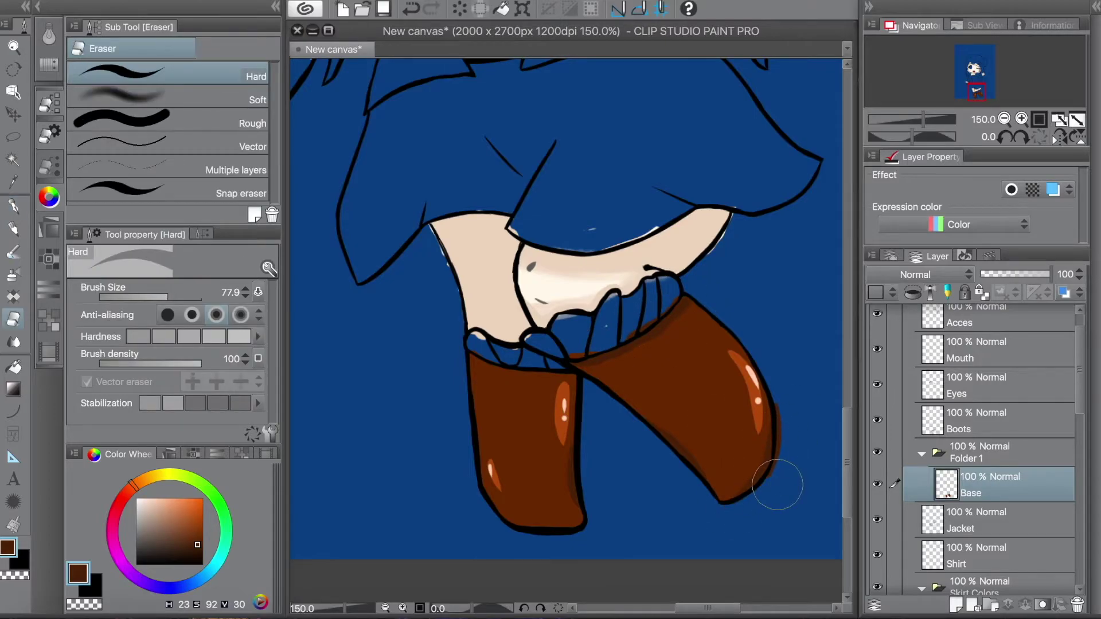
key("p")
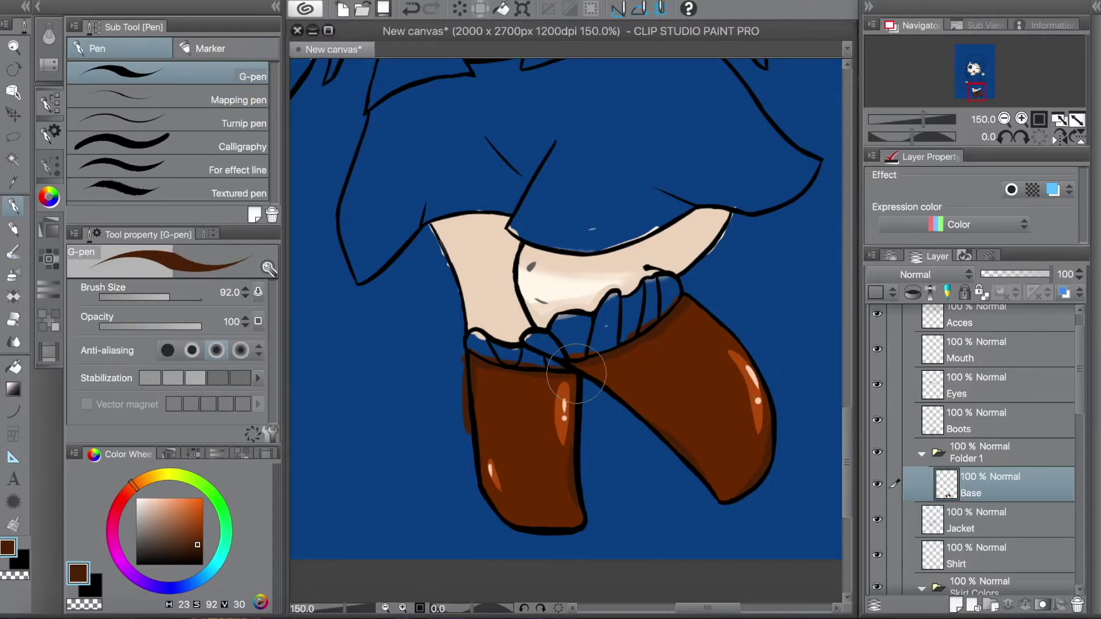
key("e")
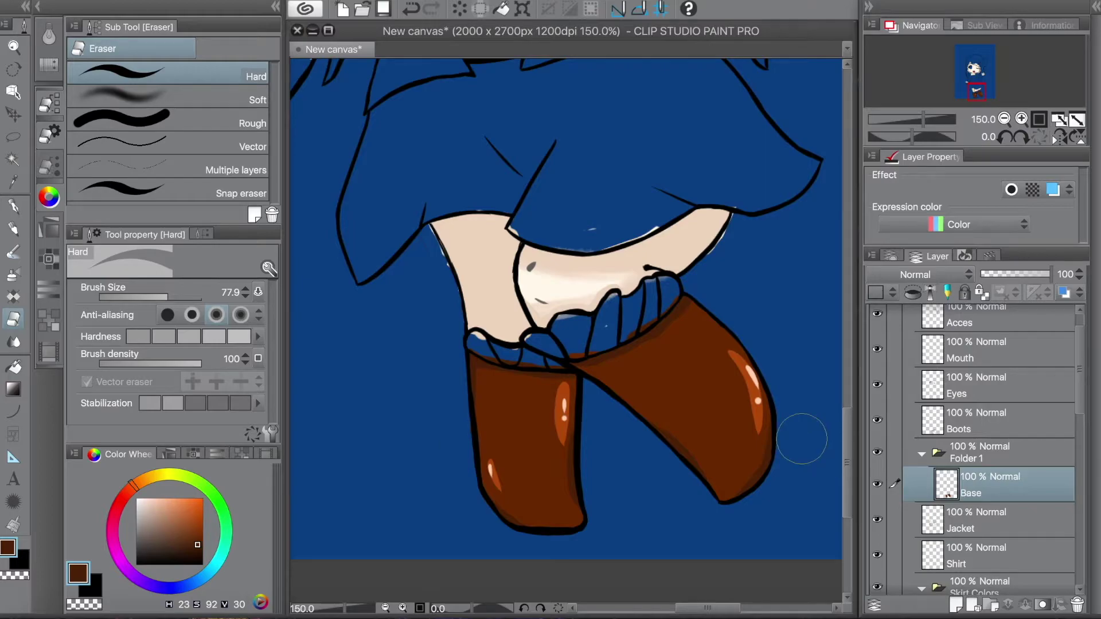
Soften the boot shading with the Blur tool at size 14.7, and switch to the G-pen in brown (H 23, S 100, V 40)
key("j")
key("bracketleft")
key("j")
key("bracketleft")
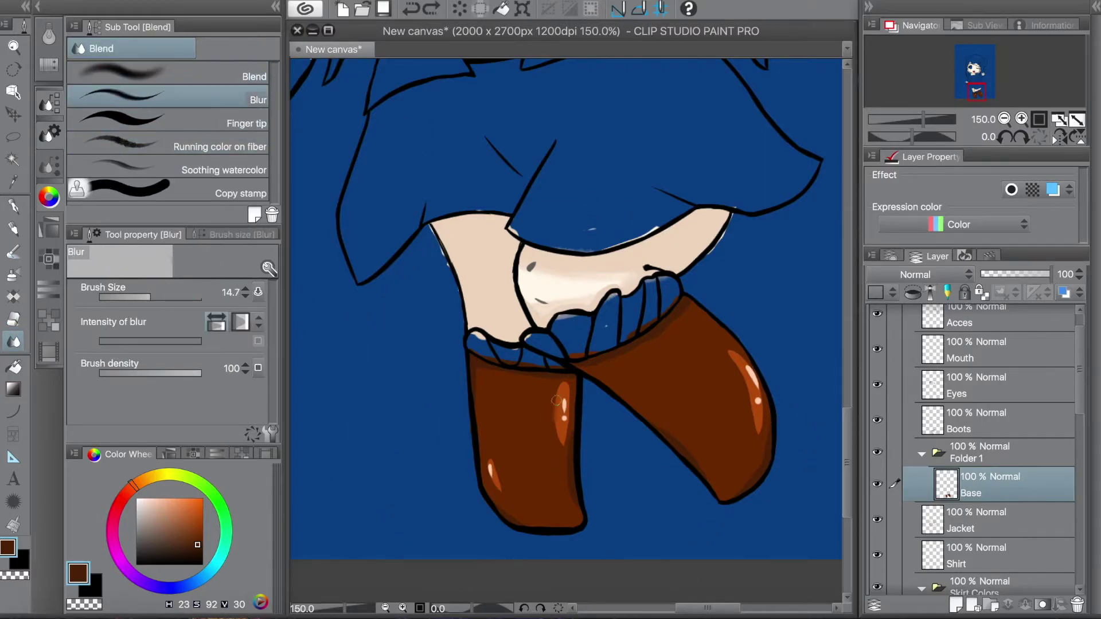
key("p")
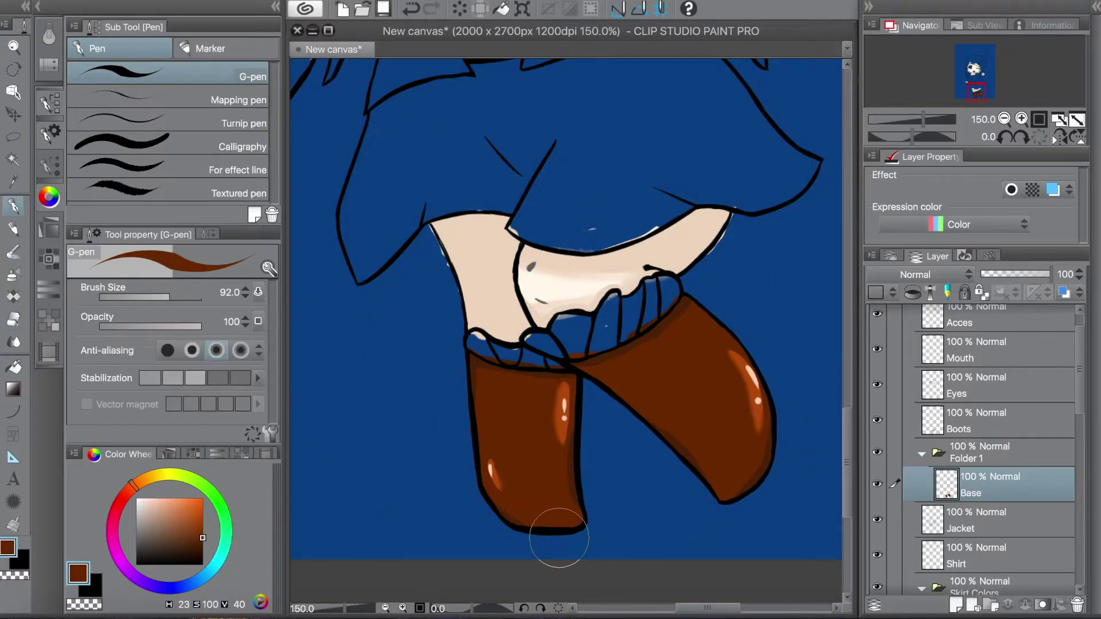
Turn on the layer color effect for the Boots line layer and pick dark brown (H 23, S 84, V 23) for it
left_click(986, 420)
left_click(1059, 190)
left_click(192, 549)
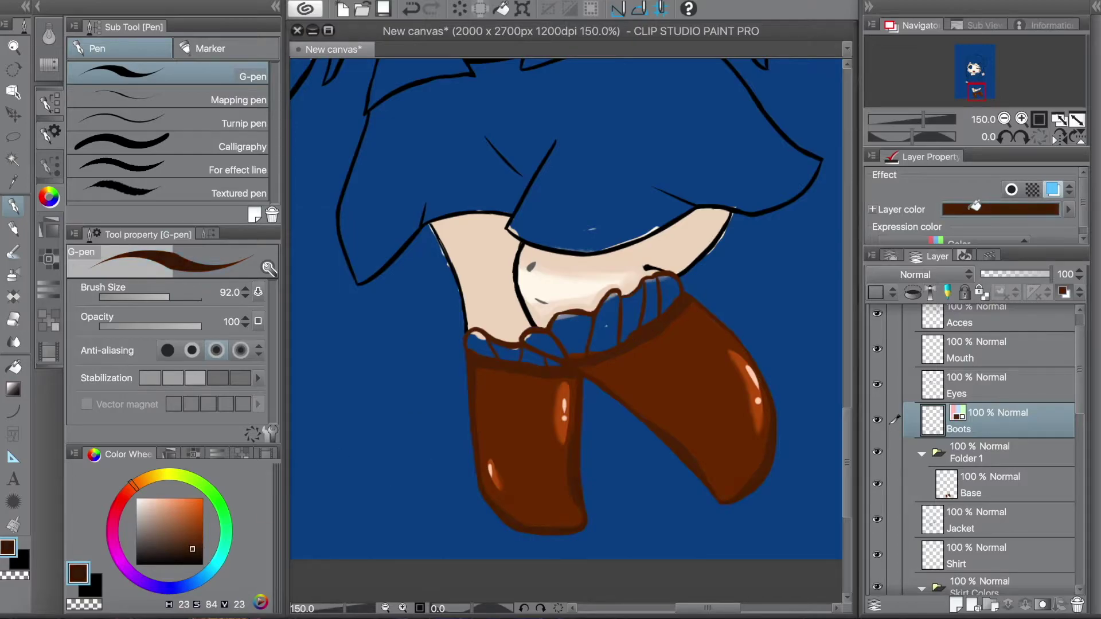
Lock the Boots layer's transparent pixels, remove its layer colour and recolour the boot outlines dark brown
left_click(639, 393, "alt")
key("p")
scroll(988, 413, "up", 1)
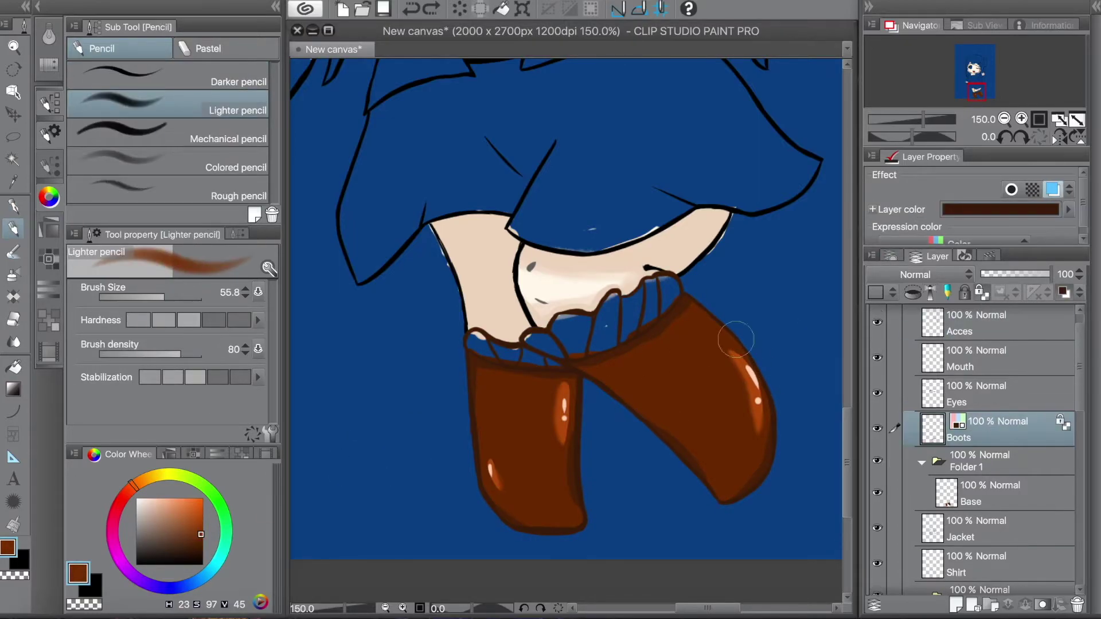
key("p")
left_click(751, 367, "alt")
left_click(712, 317, "alt")
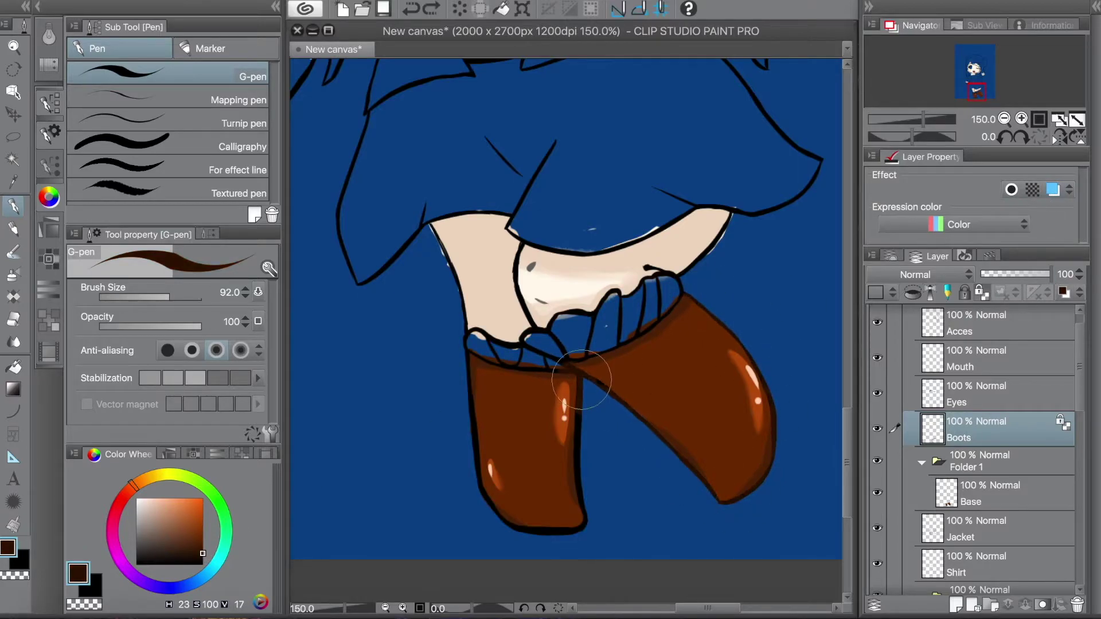
Recolour the ruffle line art at the tops of both boots white on the Boots layer
left_click(490, 470, "alt")
mouse_move(465, 336)
left_mouse_down()
mouse_move(672, 268)
mouse_move(671, 285)
mouse_move(591, 325)
left_mouse_up()
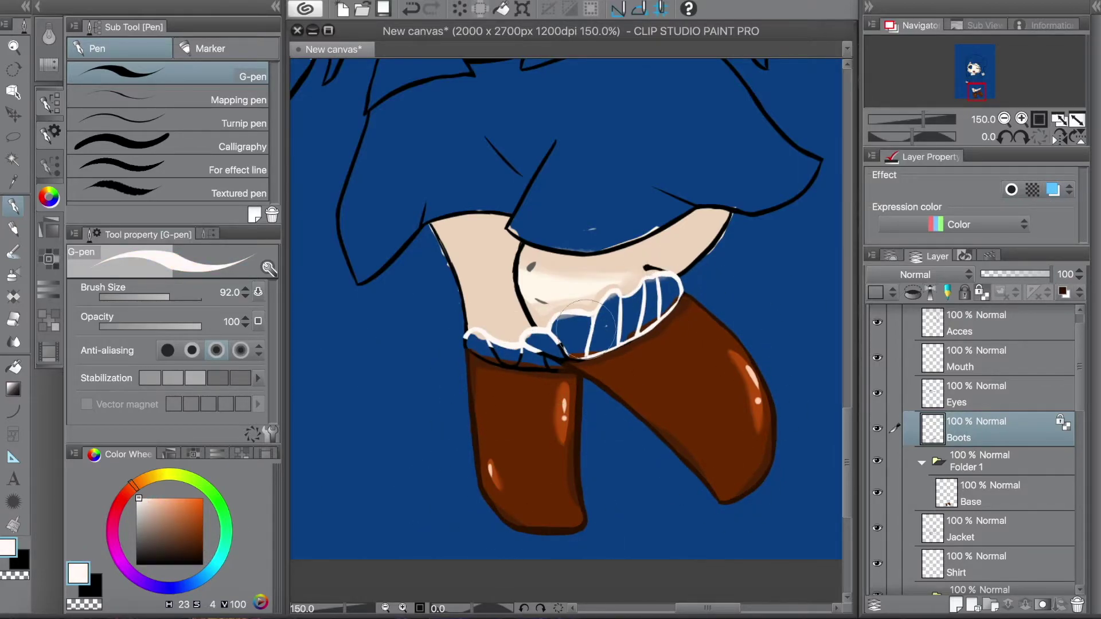
left_click_drag(526, 344, 482, 344)
scroll(536, 363, "up", 3)
left_click(659, 304, "alt")
key("p")
key("p")
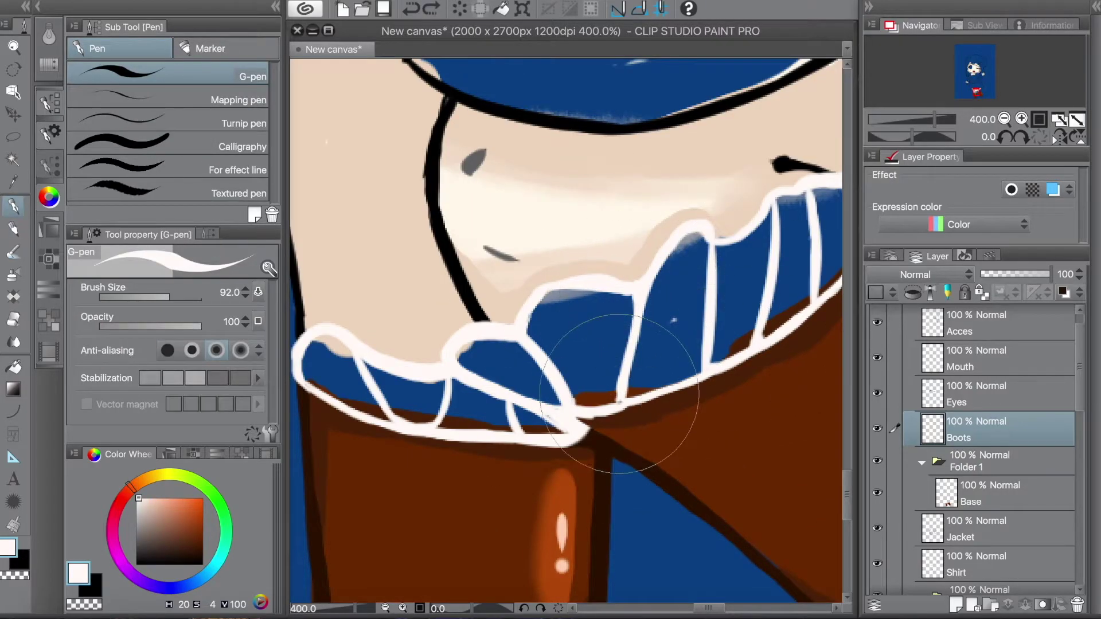
Erase the brown boot colour inside the ruffles on the Base layer
scroll(560, 307, "down", 2)
key("e")
key("alt+bracketleft")
key("alt+bracketleft")
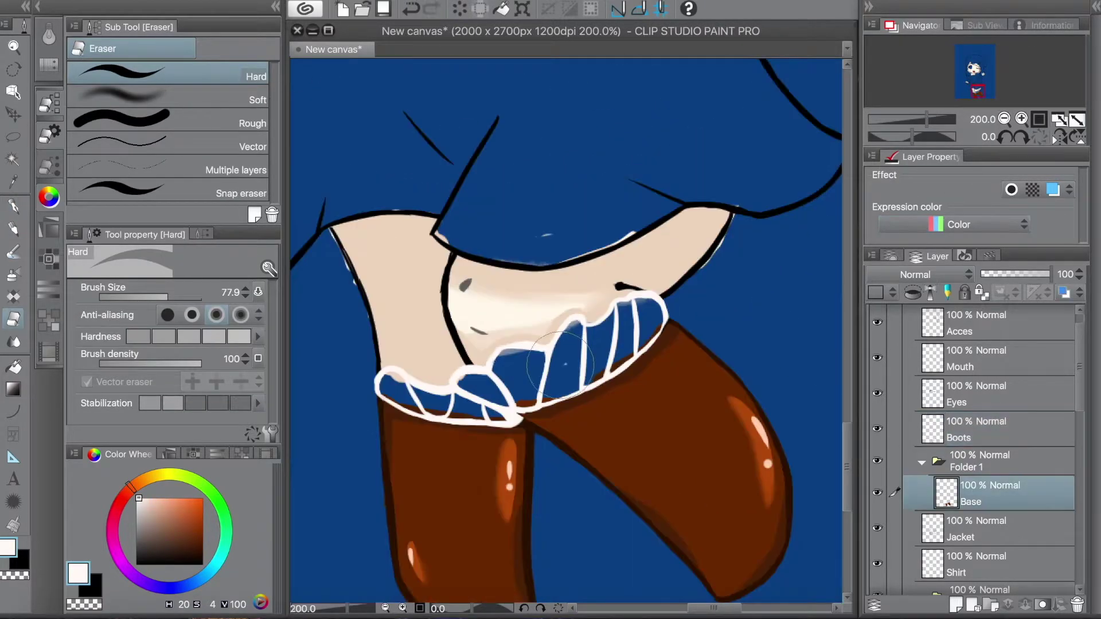
key("k")
key("e")
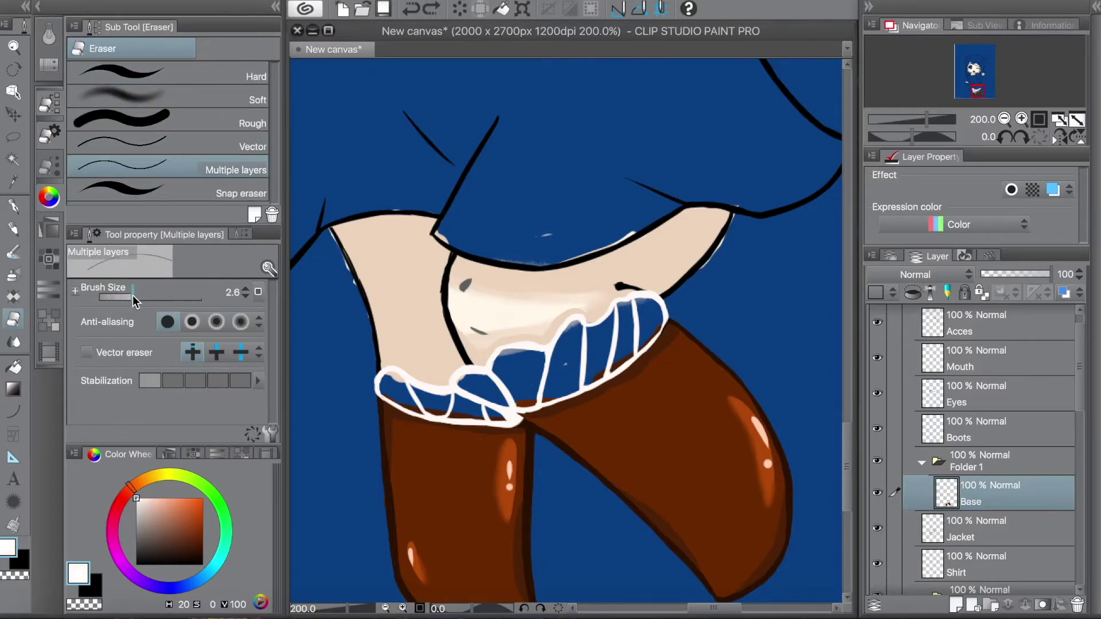
Add a new raster layer above Base in Folder 1 and name it Ruffles
key("ctrl+shift+n")
key("p")
double_click(982, 416)
type("Ruffles")
key("Return")
scroll(697, 266, "down", 4)
key("k")
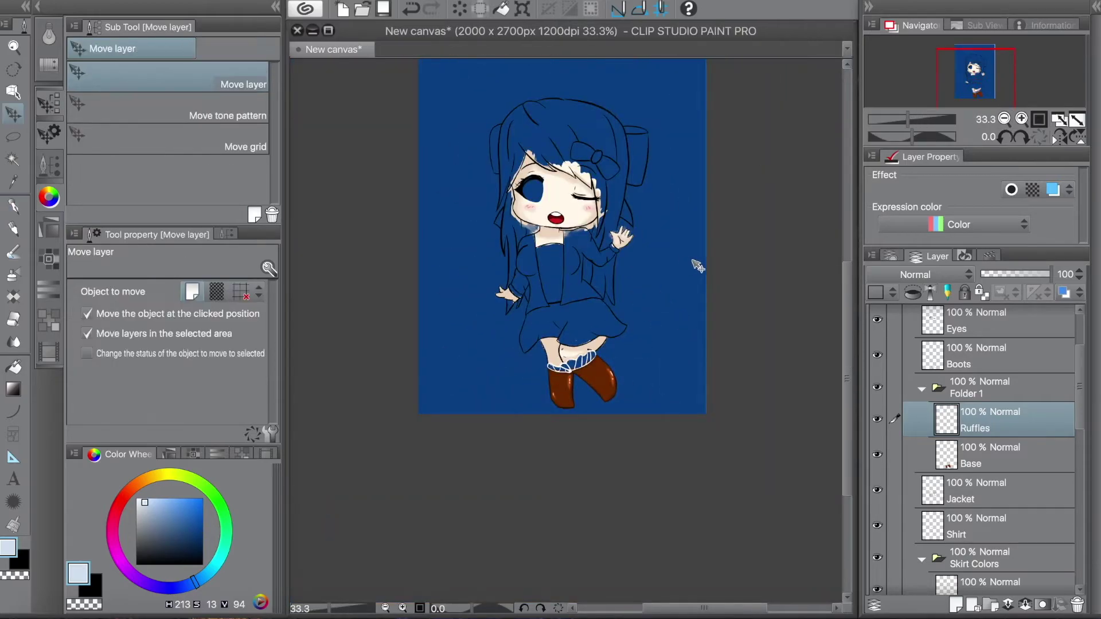
left_click_drag(695, 269, 693, 268)
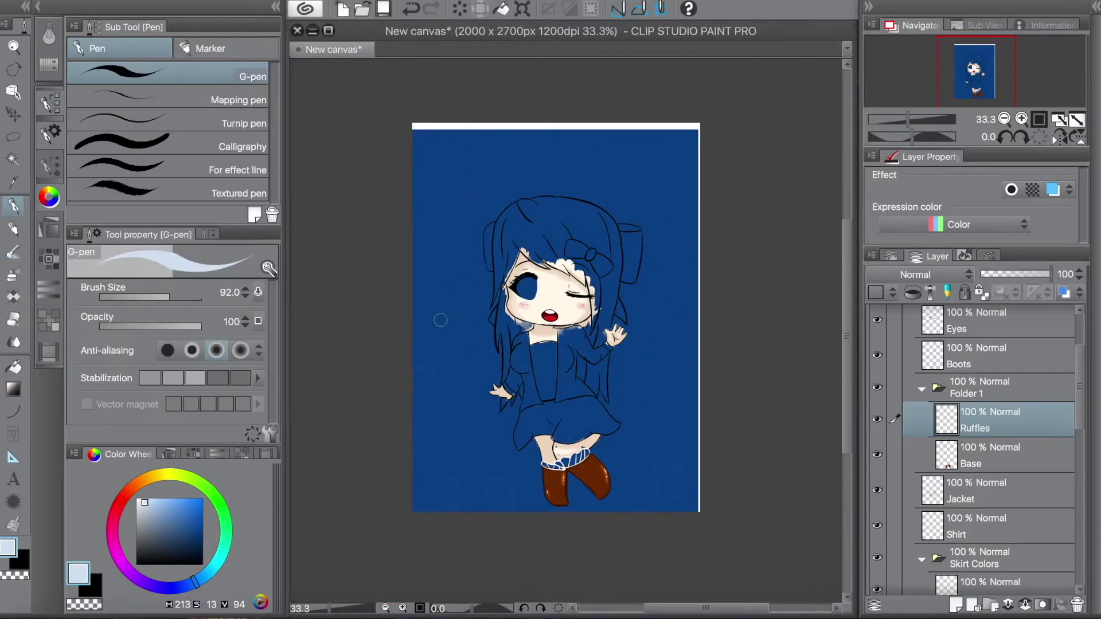
left_click_drag(441, 141, 697, 491)
key("ctrl+z")
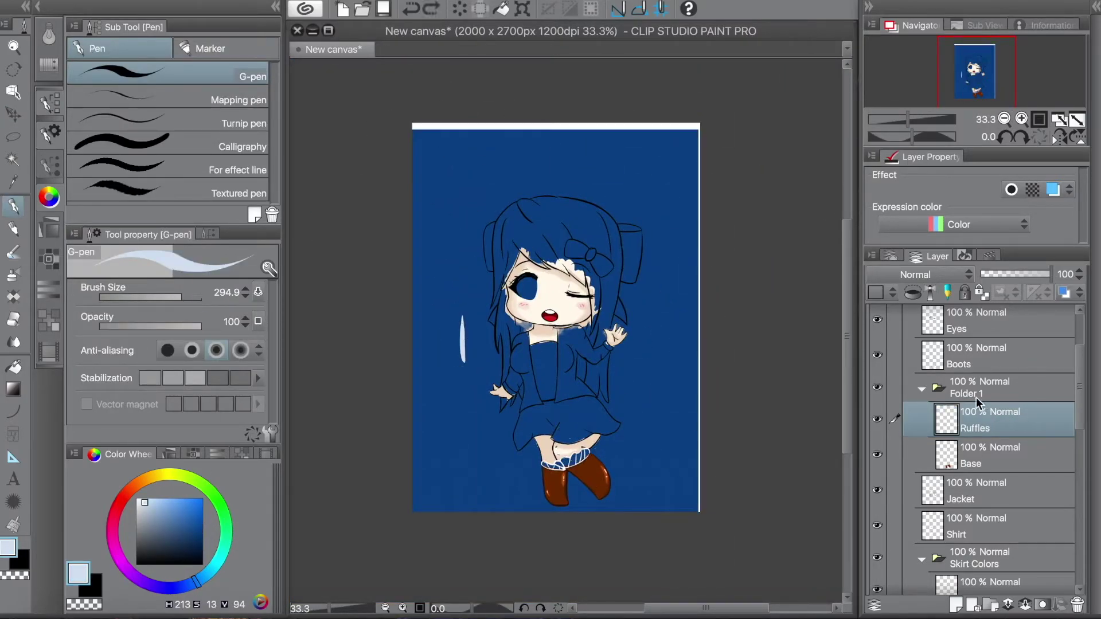
key("ctrl+z")
scroll(964, 102, "up", 3)
key("e")
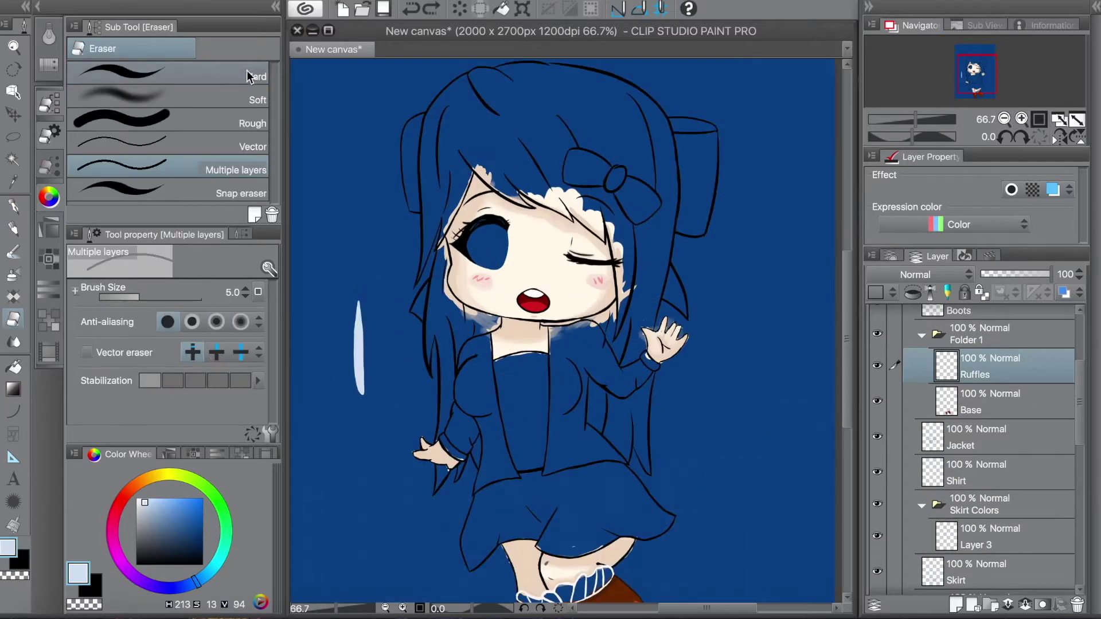
left_click(976, 74)
left_click_drag(976, 73, 976, 91)
Recolour the ruffle outlines pale blue on the transparency-locked Boots layer
scroll(972, 101, "up", 2)
left_click(974, 311)
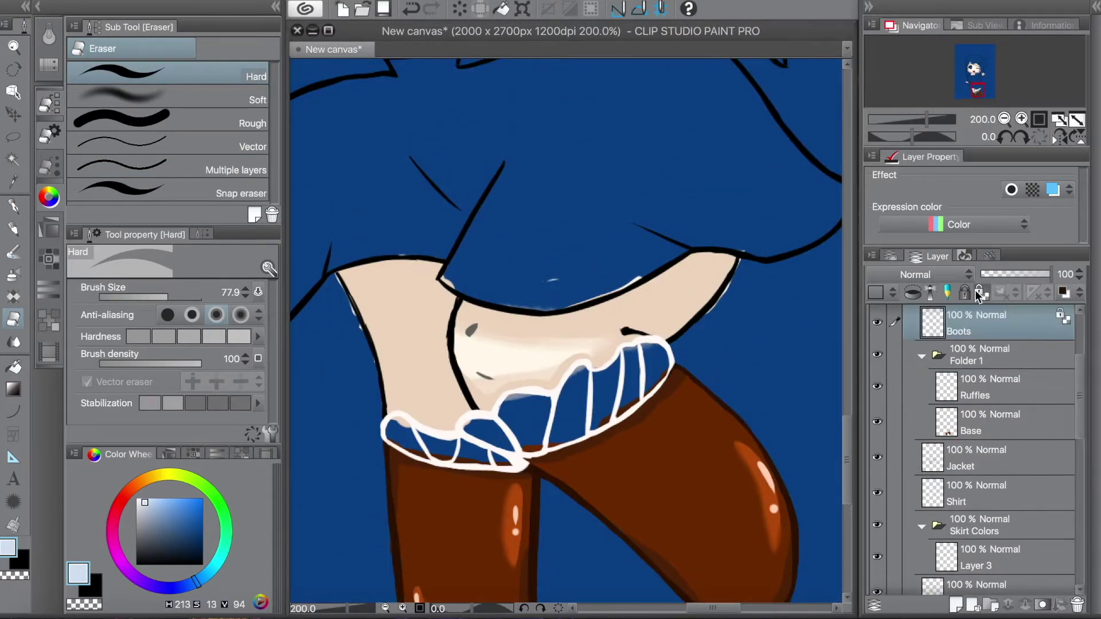
key("p")
mouse_move(573, 367)
left_mouse_down()
mouse_move(634, 386)
mouse_move(666, 349)
mouse_move(583, 421)
mouse_move(390, 424)
mouse_move(391, 437)
mouse_move(491, 470)
mouse_move(608, 419)
mouse_move(387, 474)
mouse_move(389, 454)
mouse_move(564, 390)
left_mouse_up()
Fill the ruffles on both boots with white on the Ruffles layer using the G-pen
left_click(974, 385)
key("ctrl+z")
mouse_move(963, 354)
left_mouse_down()
mouse_move(941, 523)
mouse_move(951, 516)
left_mouse_up()
left_click_drag(545, 424, 583, 373)
mouse_move(991, 511)
left_mouse_down()
mouse_move(992, 315)
mouse_move(939, 435)
left_mouse_up()
mouse_move(533, 419)
left_mouse_down()
mouse_move(590, 381)
mouse_move(654, 361)
mouse_move(402, 441)
left_mouse_up()
left_click_drag(504, 441, 573, 419)
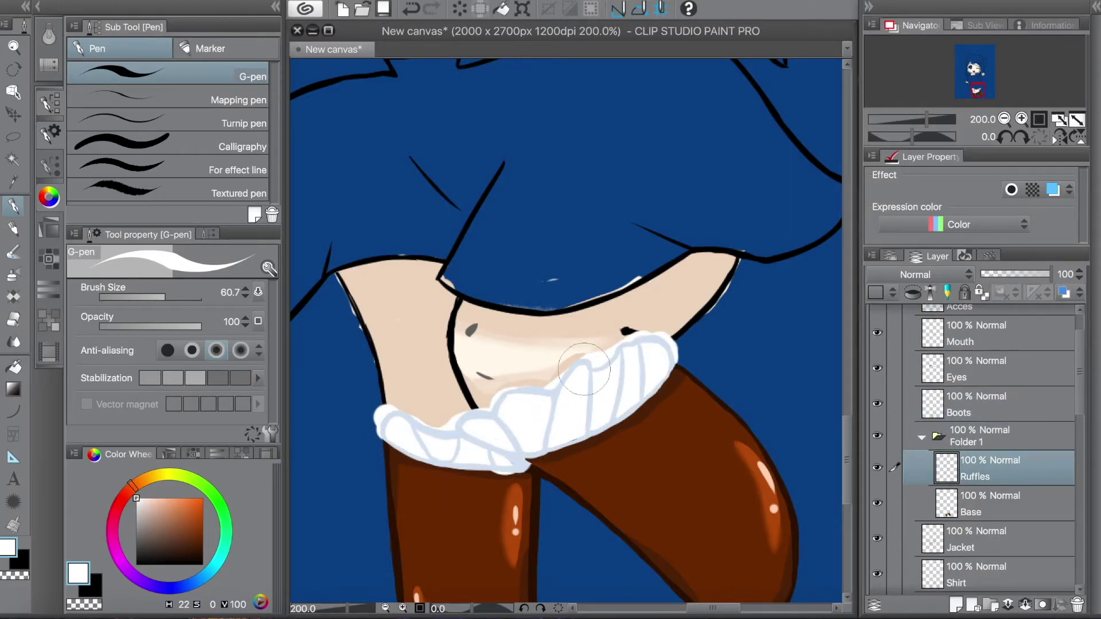
Repair the dark brown boot edge beneath the ruffles and erase the white spilling outside the ruffle outlines
left_click(666, 388, "alt")
left_click_drag(666, 388, 537, 466)
key("e")
left_click_drag(367, 413, 379, 422)
mouse_move(454, 418)
left_mouse_down()
mouse_move(503, 388)
mouse_move(419, 415)
mouse_move(488, 403)
left_mouse_up()
left_click_drag(625, 336, 665, 346)
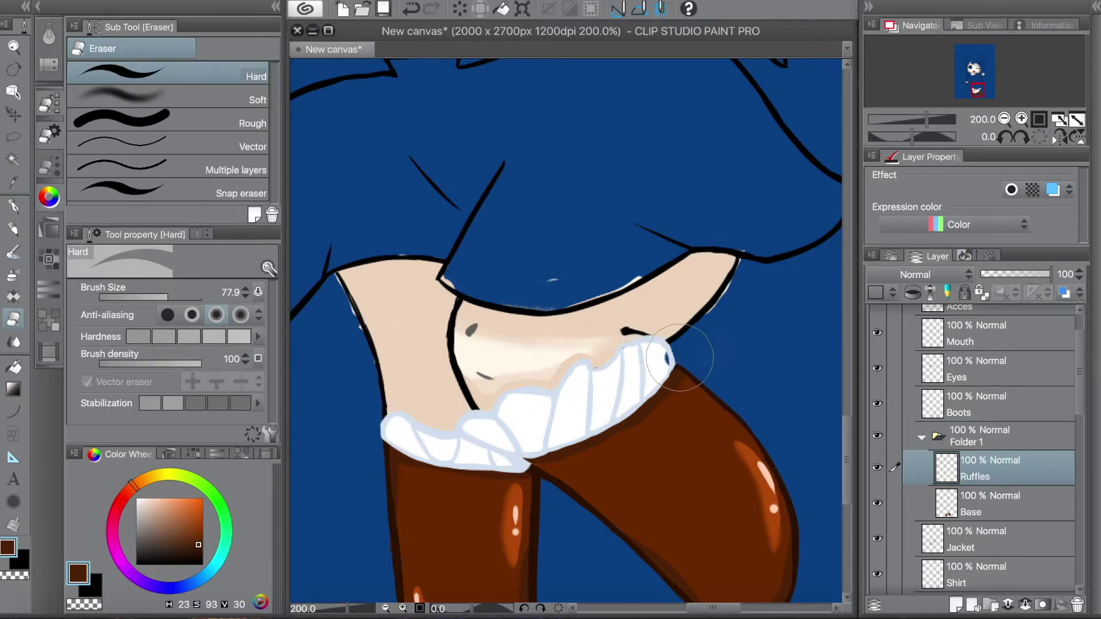
key("p")
scroll(979, 459, "down", 3)
left_click(988, 552)
key("p")
left_click(979, 470)
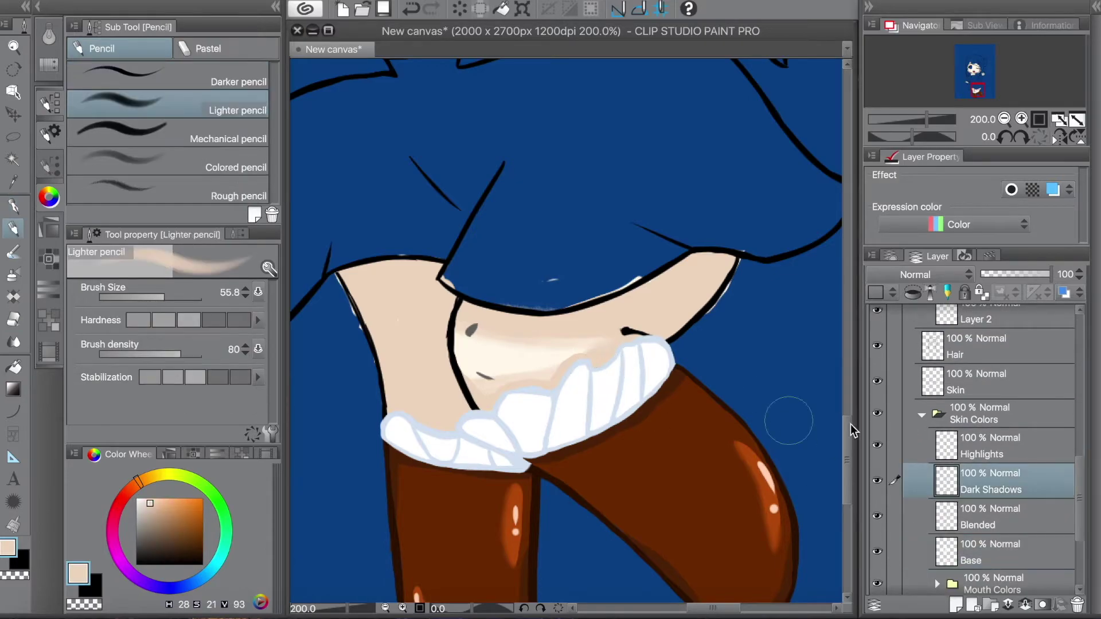
Create a Ruffles Shadows layer above Ruffles and choose a medium grey for the G-pen
scroll(974, 453, "down", 5)
left_click(975, 450)
mouse_move(516, 401)
left_mouse_down()
mouse_move(552, 369)
mouse_move(604, 424)
left_mouse_up()
left_click(159, 543)
key("p")
left_click(986, 484)
key("ctrl+z")
key("alt+bracketright")
Paint lighter grey shadows along the folds of the raised leg's ruffle on the Ruffles Shadows layer
left_click_drag(633, 337, 630, 378)
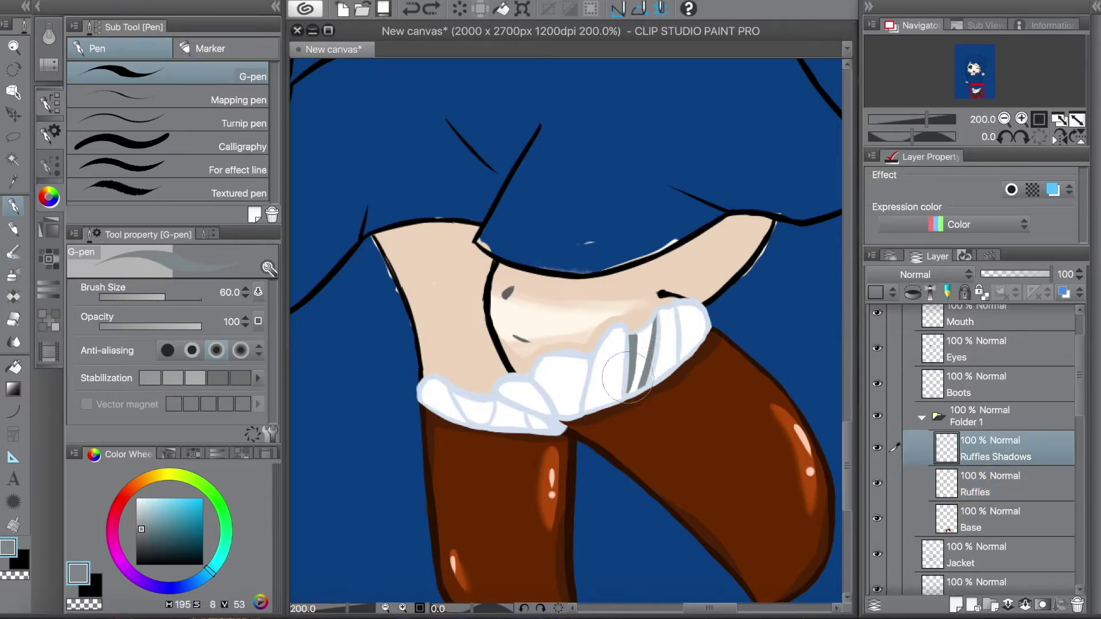
key("ctrl+z")
left_click(659, 344, "alt")
left_click_drag(681, 311, 686, 353)
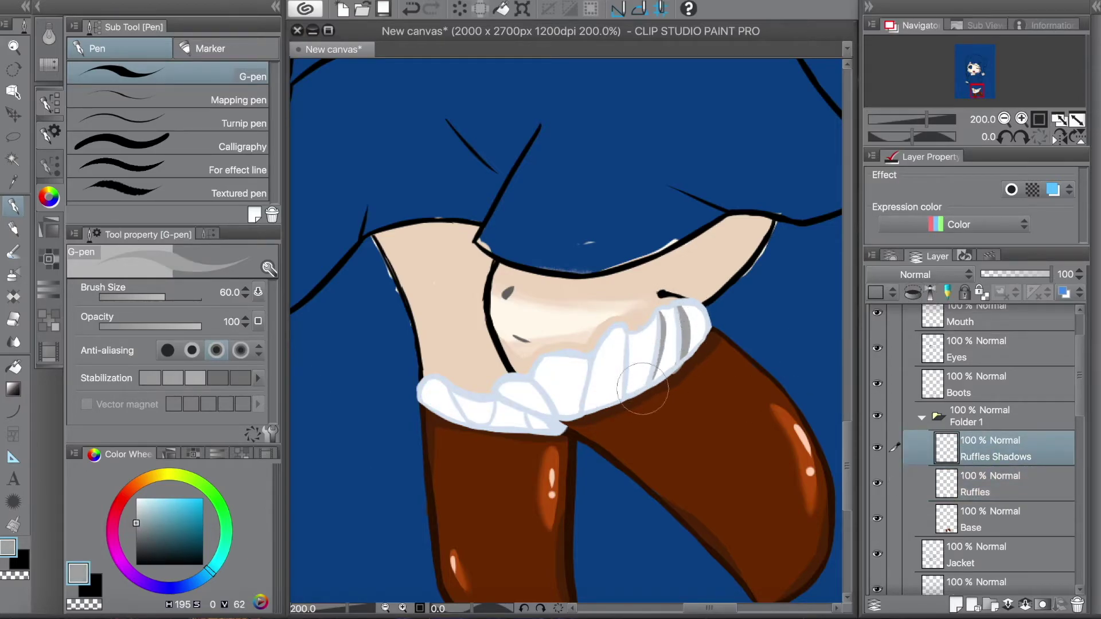
left_click_drag(659, 314, 644, 389)
mouse_move(636, 321)
left_mouse_down()
mouse_move(628, 404)
mouse_move(609, 401)
left_mouse_up()
left_click_drag(600, 344, 588, 409)
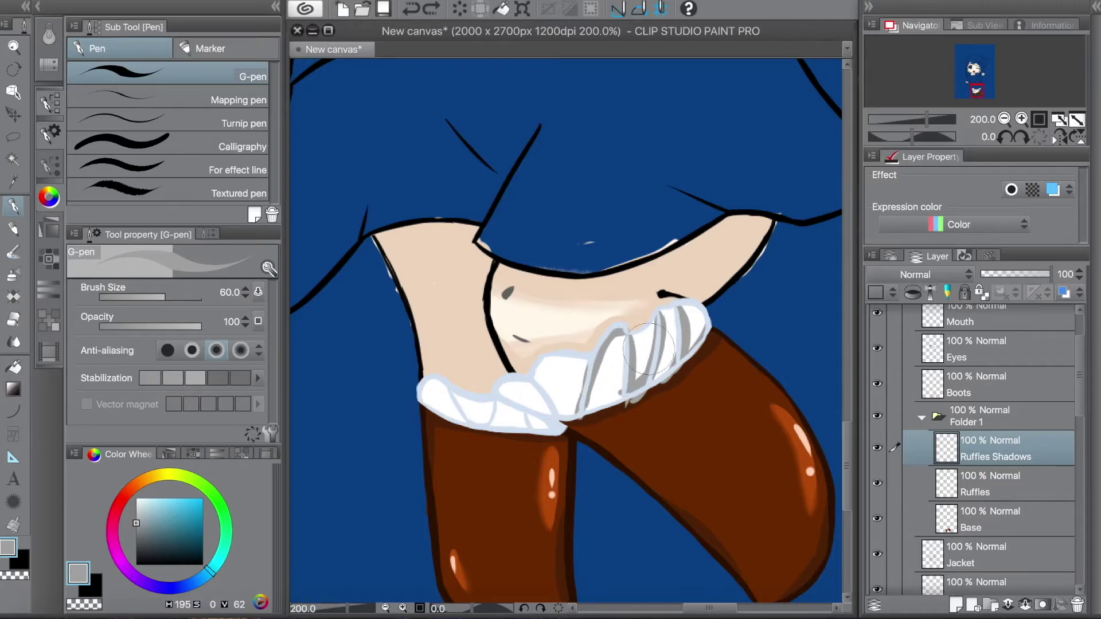
left_click_drag(616, 361, 590, 427)
Paint grey fold shadows on the standing leg's ruffle and where the two ruffles meet
mouse_move(568, 353)
left_mouse_down()
mouse_move(548, 404)
mouse_move(527, 404)
mouse_move(526, 362)
mouse_move(533, 373)
left_mouse_up()
left_click_drag(486, 346, 520, 369)
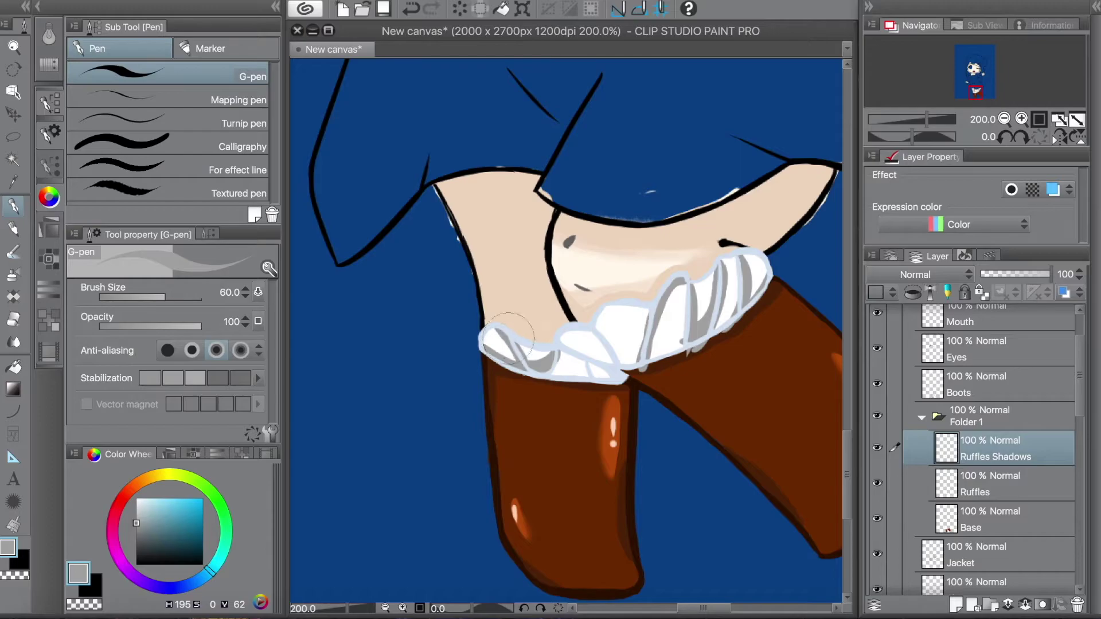
left_click_drag(573, 328, 550, 379)
left_click_drag(602, 315, 576, 384)
left_click_drag(659, 289, 625, 367)
Erase the grey shadow spill around the ruffles with the Hard eraser
key("e")
left_click_drag(680, 340, 697, 265)
scroll(983, 110, "down", 2)
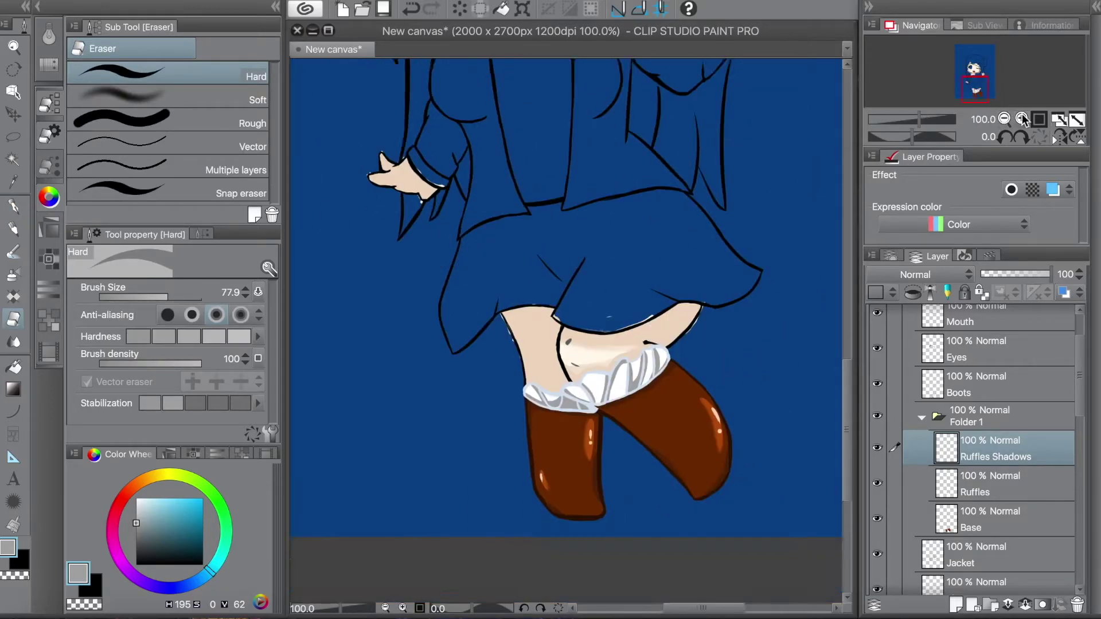
Touch up the ruffle outlines in sampled pale blue on the Boots layer where the two ruffles meet
scroll(969, 86, "up", 2)
left_click(974, 384)
left_click(575, 395, "alt")
key("p")
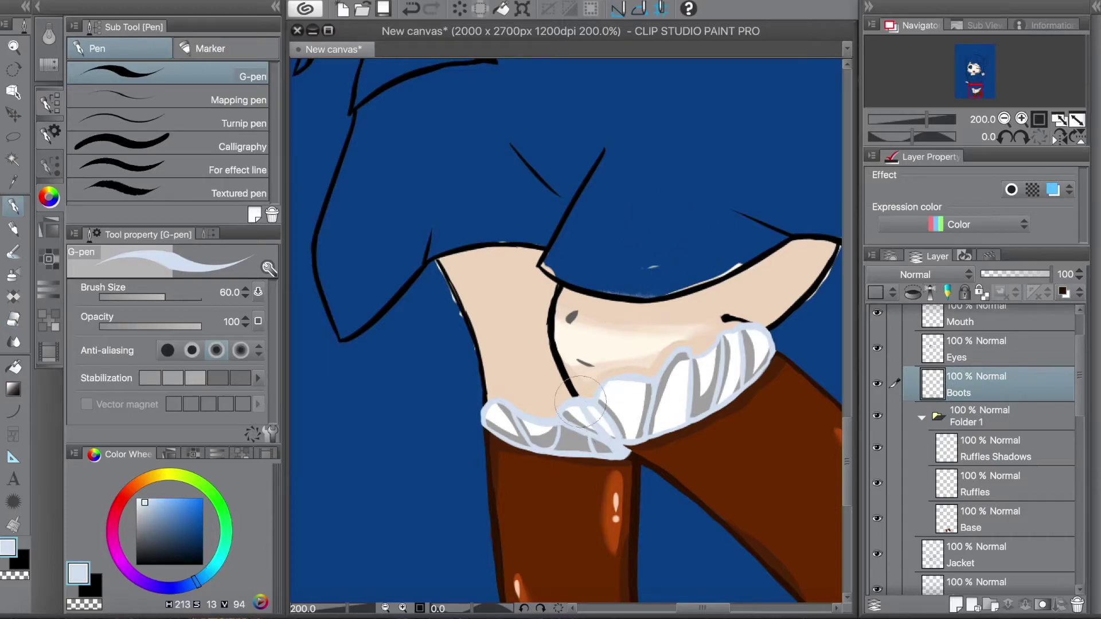
left_click(501, 424, "alt")
key("p")
key("p")
Add a raster layer directly below the Skin line art and draw a white rim along the raised thigh's outline
scroll(975, 459, "down", 2)
right_click(974, 458)
left_click(935, 27)
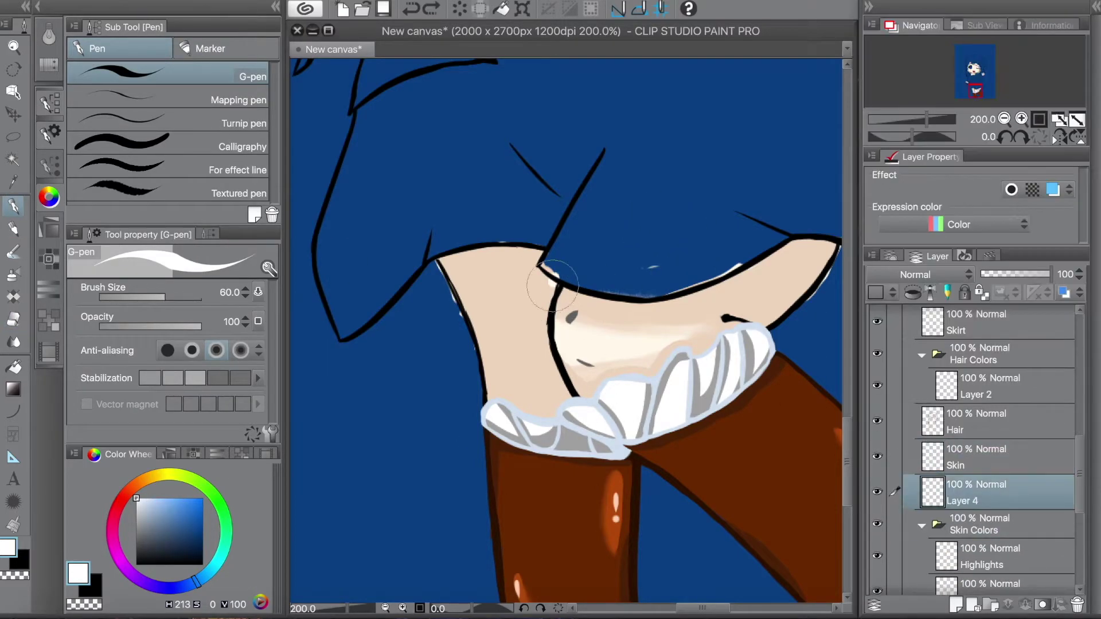
left_click_drag(552, 282, 545, 317)
Add a raster layer below Boots, draw a white rim around the front ruffle, and trim its end between the boots
scroll(1016, 488, "up", 5)
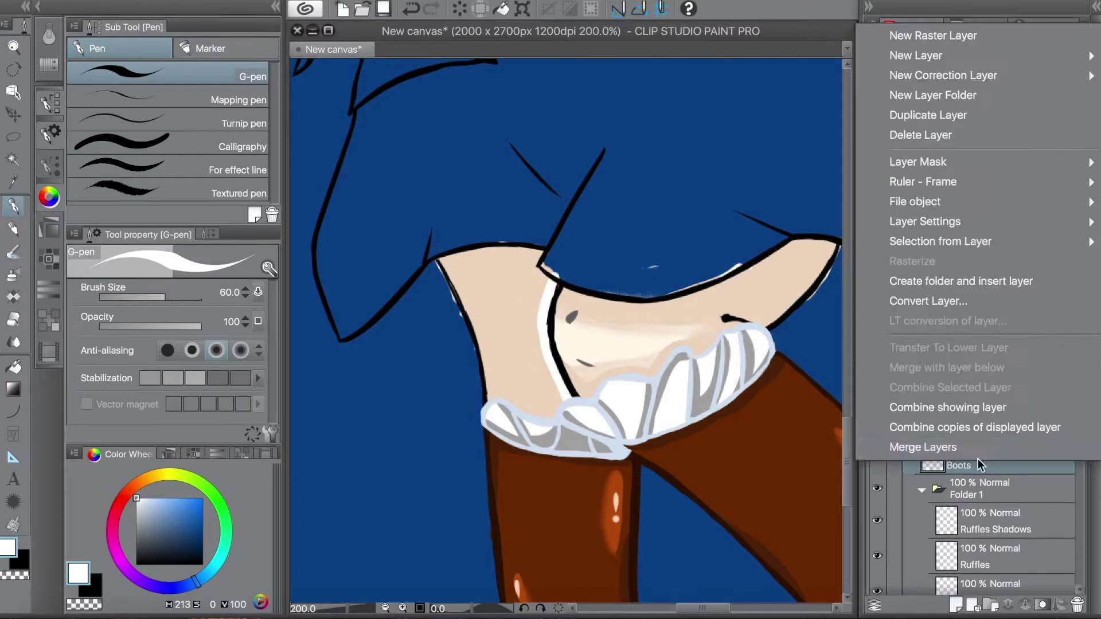
left_click(976, 500)
left_click_drag(564, 425, 555, 399)
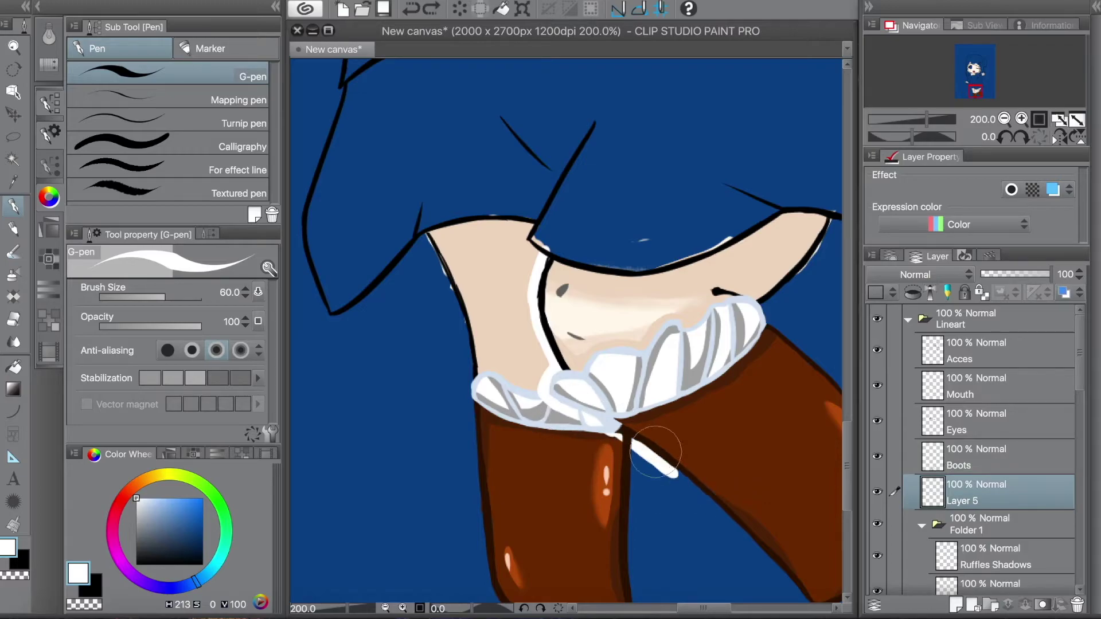
left_click(590, 420, "ctrl+shift")
key("e")
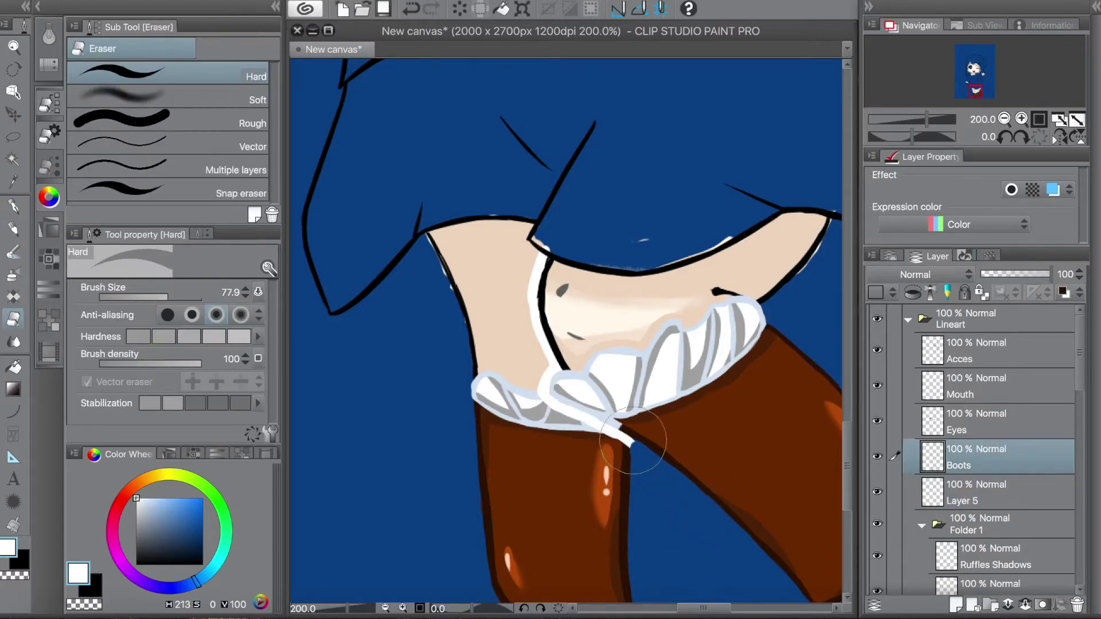
Soften the grey folds on the Ruffles Shadows layer with the Blur tool
left_click(1002, 118)
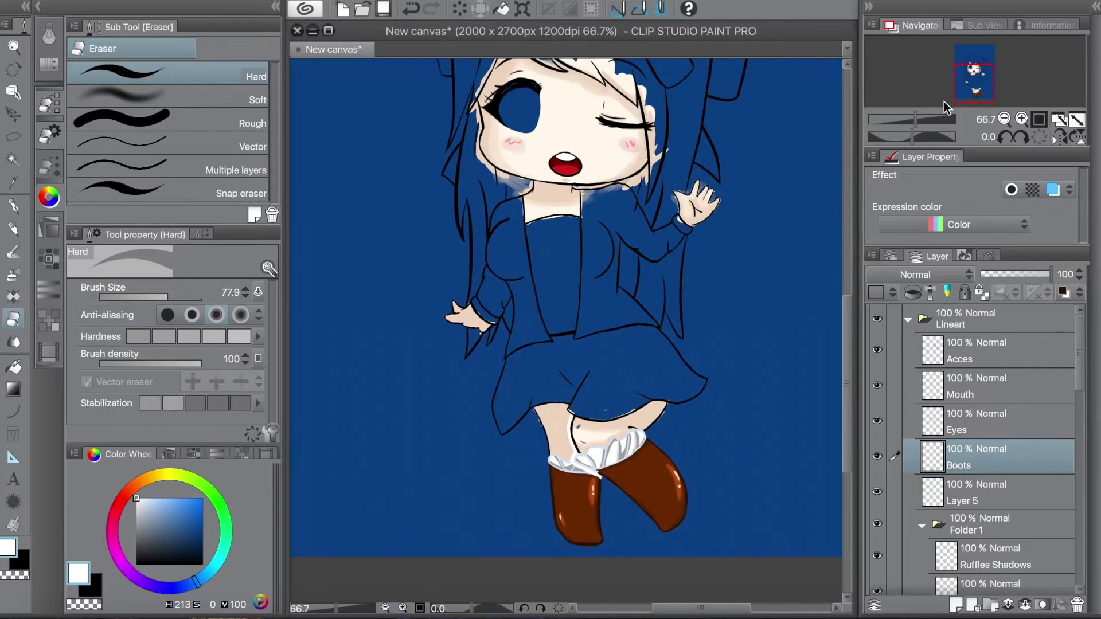
left_click(803, 504, "ctrl+shift")
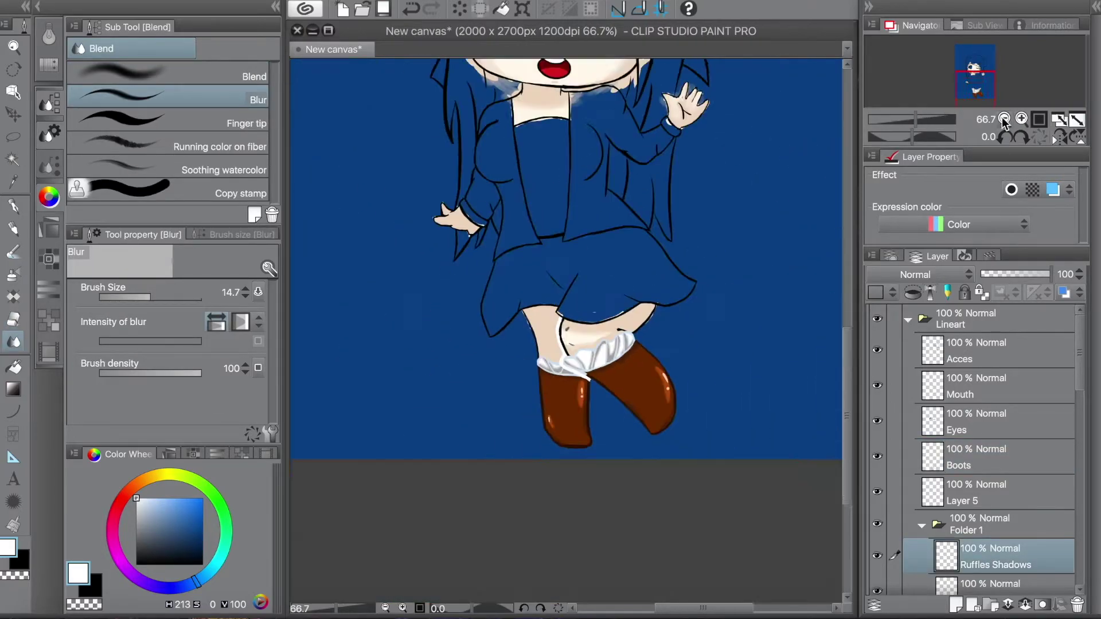
Clean up the line art where the ruffles meet the boots using a Hard eraser of size 8.2
left_click(603, 481, "ctrl+shift")
key("e")
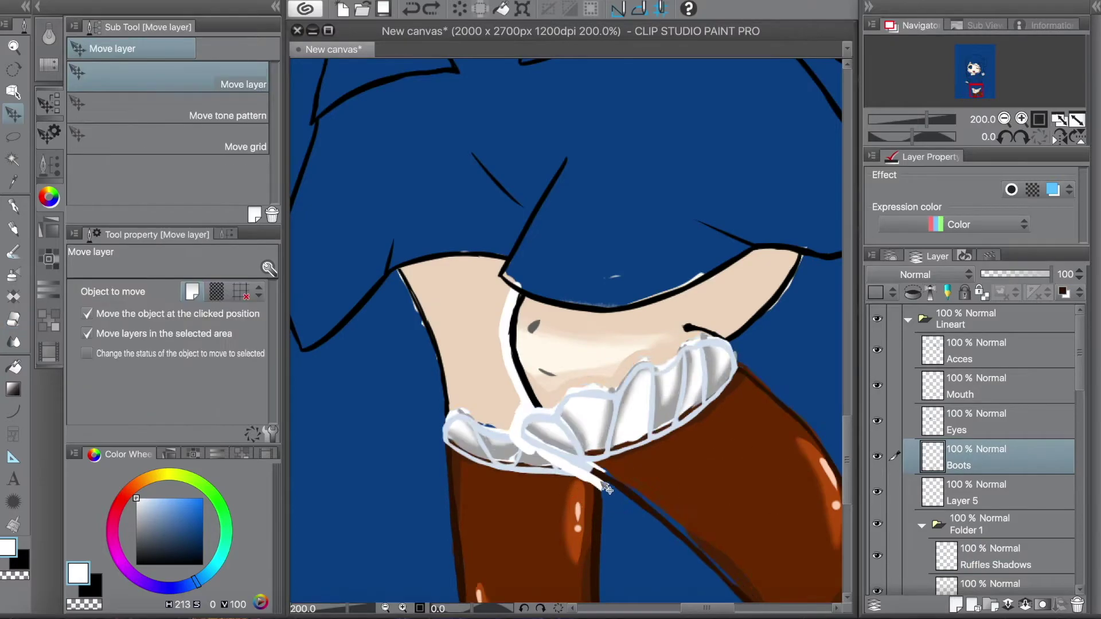
scroll(603, 481, "up", 4)
key("p")
key("y")
key("e")
scroll(638, 488, "down", 6)
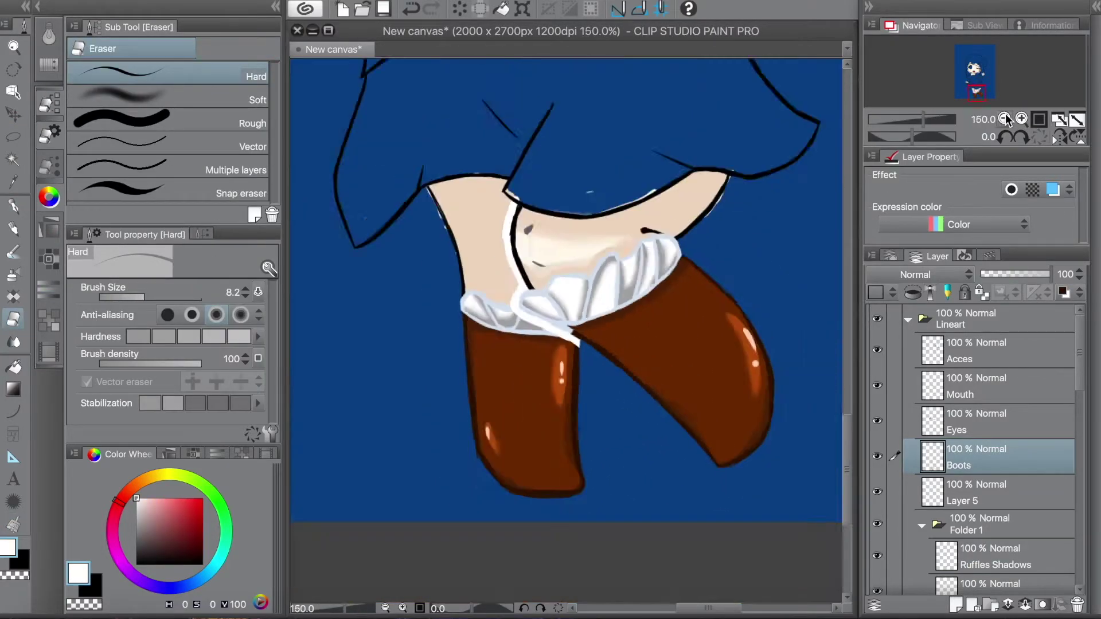
Add layers named Black, Red and Red Shadows below the Jacket line art
left_click_drag(988, 105, 990, 93)
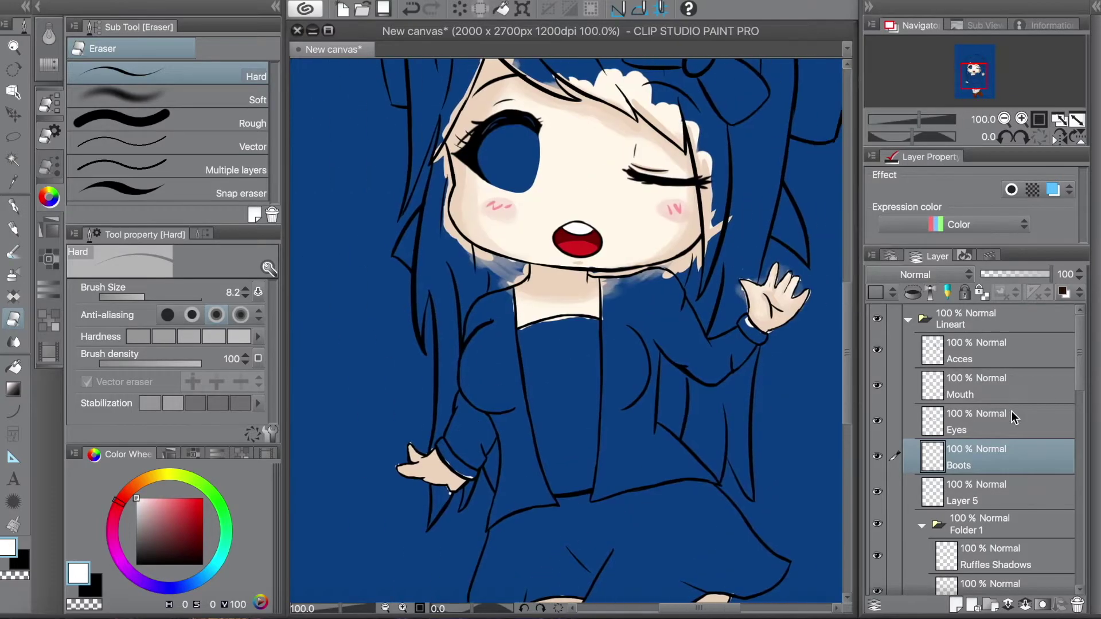
scroll(1045, 393, "down", 3)
left_click(959, 476)
double_click(956, 476)
type("Red Sh")
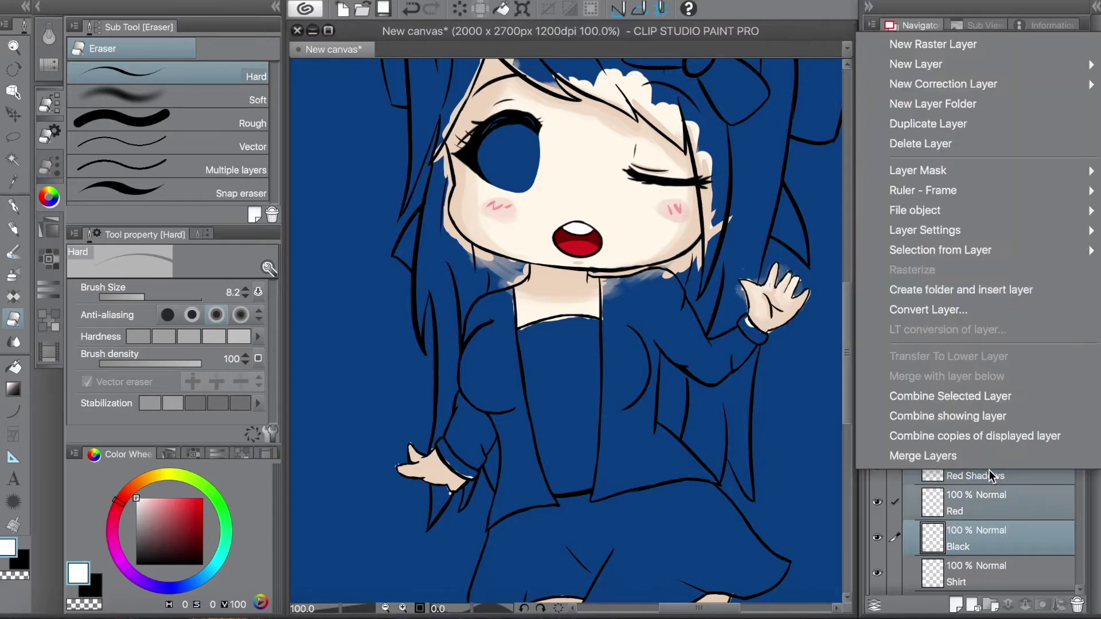
Group the Red Shadows, Red and Black layers in a folder named Jacket Colors
left_click(946, 288)
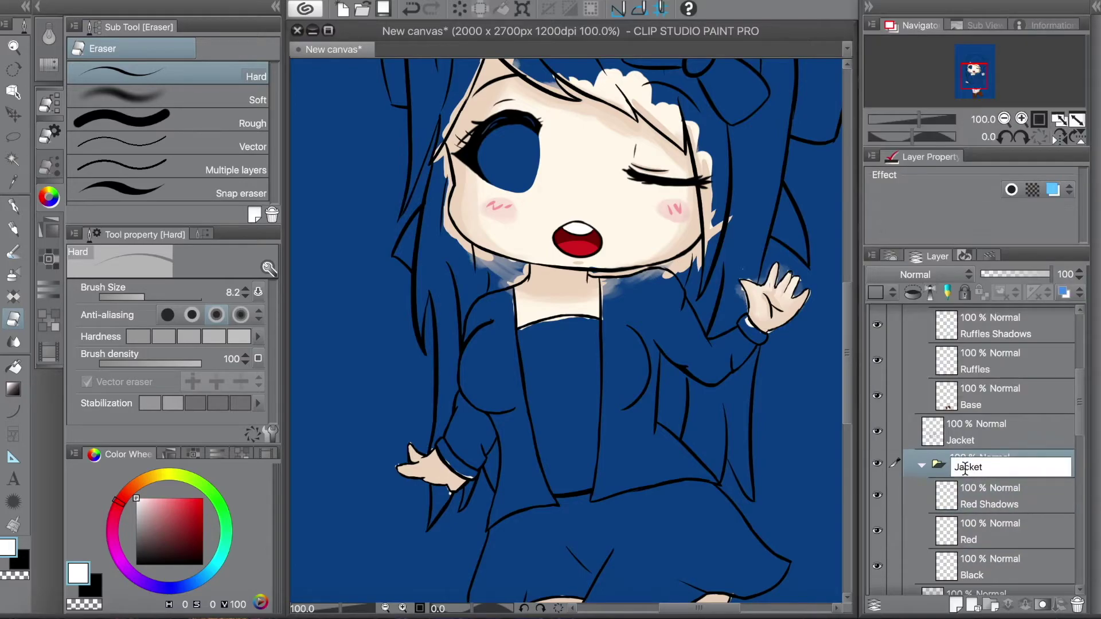
type("Jacket Colors")
key("Return")
Paint the jacket cuff at the waving hand's wrist black on the Black layer
left_click(990, 566)
scroll(968, 83, "up", 2)
key("ctrl+plus")
key("p")
key("x")
mouse_move(504, 278)
left_mouse_down()
mouse_move(540, 319)
mouse_move(512, 290)
mouse_move(590, 332)
left_mouse_up()
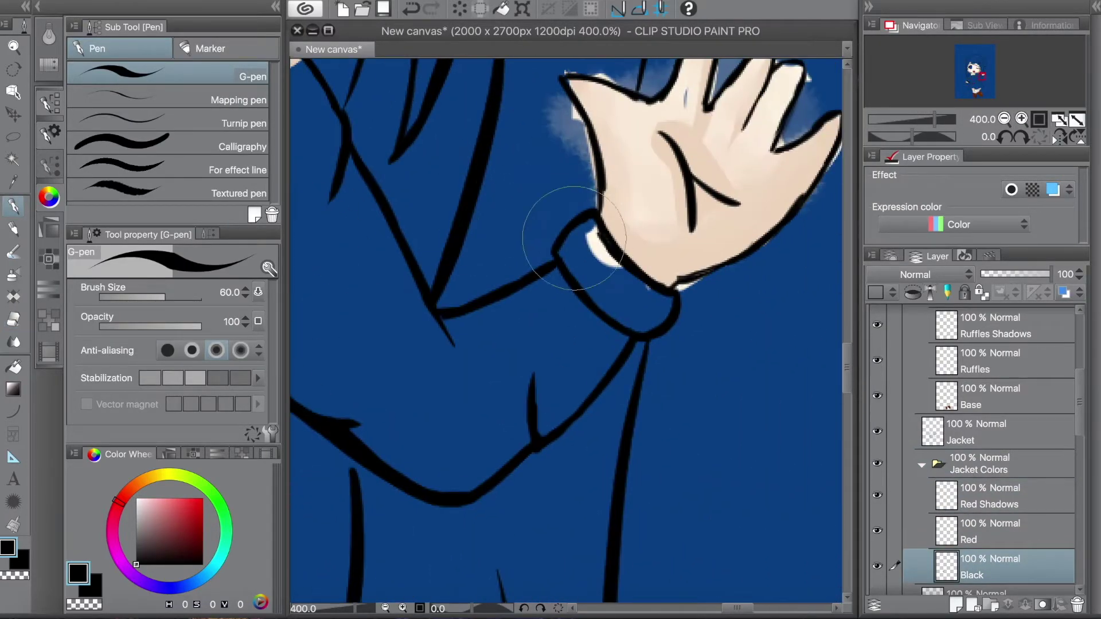
mouse_move(560, 245)
left_mouse_down()
mouse_move(579, 278)
mouse_move(652, 302)
mouse_move(630, 318)
left_mouse_up()
Start filling the waving arm's sleeve with dark red next to the black cuff
left_click(990, 530)
key("ctrl+minus")
left_click(197, 519)
mouse_move(534, 341)
left_mouse_down()
mouse_move(504, 367)
mouse_move(550, 321)
left_mouse_up()
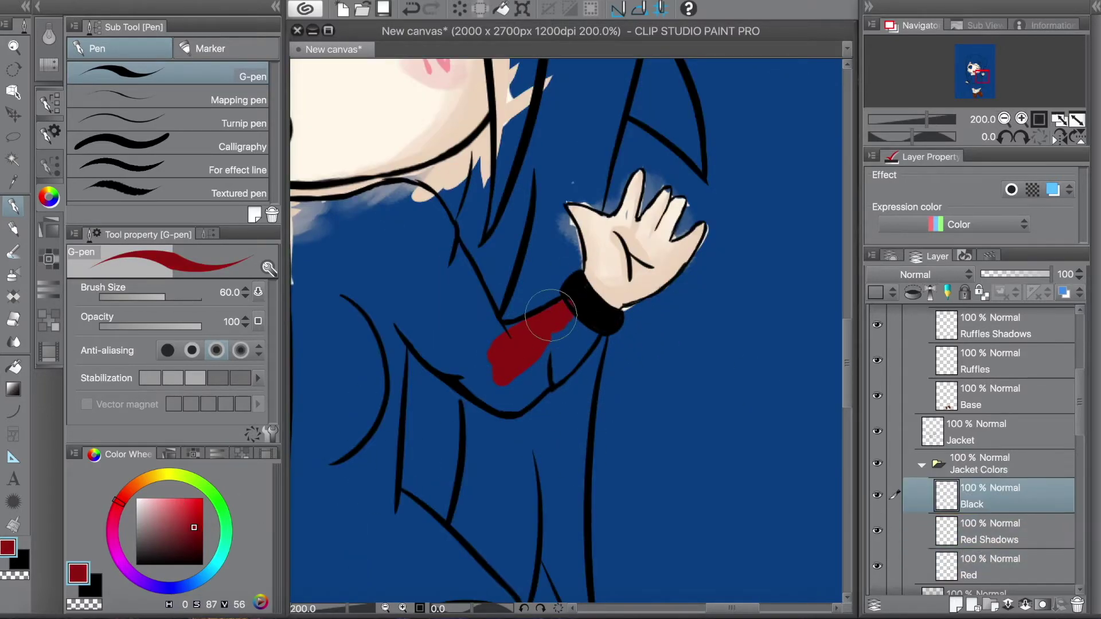
Move the Black layer above Red Shadows and Red in the Jacket Colors folder
left_click_drag(990, 565, 902, 479)
key("ctrl+z")
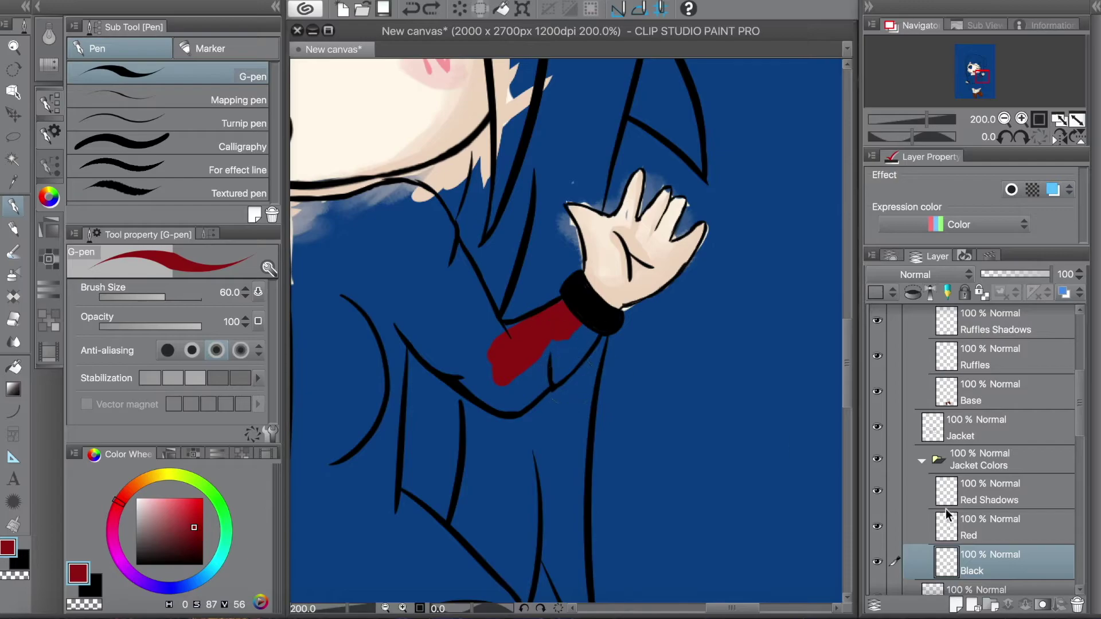
key("ctrl+y")
left_click_drag(579, 298, 614, 318)
left_click(990, 562)
key("ctrl+z")
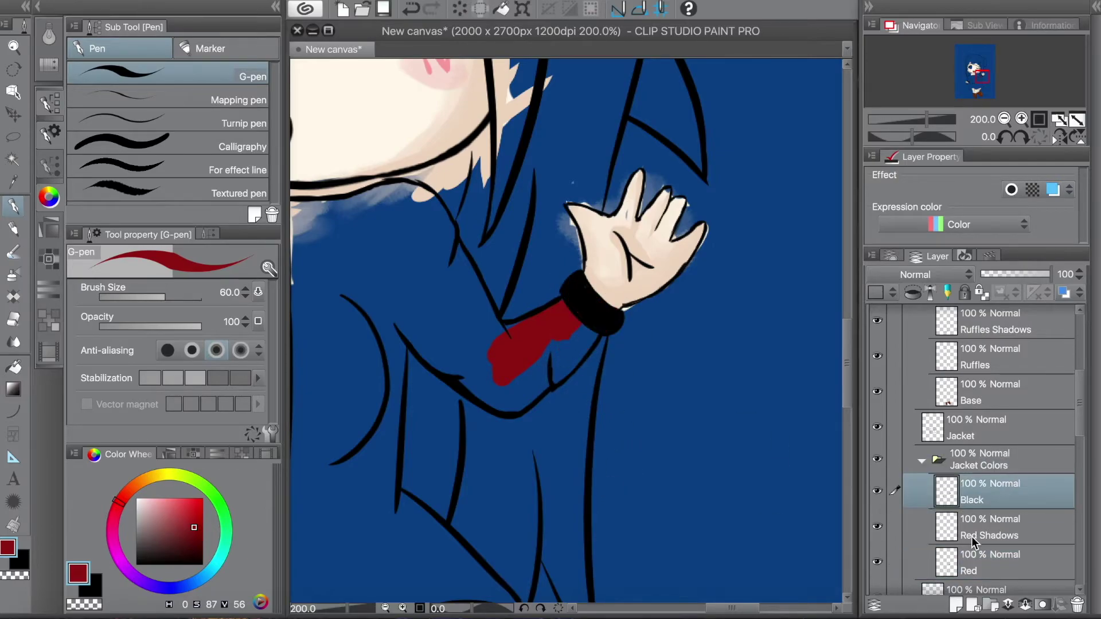
Fill the waving arm's sleeve and the jacket half on that side with dark red on the Red layer
left_click(990, 562)
key("e")
mouse_move(545, 311)
left_mouse_down()
mouse_move(536, 344)
mouse_move(564, 347)
mouse_move(525, 367)
mouse_move(605, 415)
mouse_move(504, 380)
mouse_move(582, 424)
left_mouse_up()
key("ctrl+z")
key("ctrl+y")
key("p")
mouse_move(394, 305)
left_mouse_down()
mouse_move(523, 368)
mouse_move(545, 467)
mouse_move(504, 321)
mouse_move(602, 304)
mouse_move(523, 337)
mouse_move(518, 445)
mouse_move(565, 455)
left_mouse_up()
Fill the flared lower panel of the jacket below the waving arm with dark red down to the hem
scroll(523, 337, "down", 5)
scroll(565, 455, "down", 2)
mouse_move(504, 470)
left_mouse_down()
mouse_move(482, 476)
mouse_move(523, 376)
mouse_move(597, 422)
mouse_move(511, 474)
left_mouse_up()
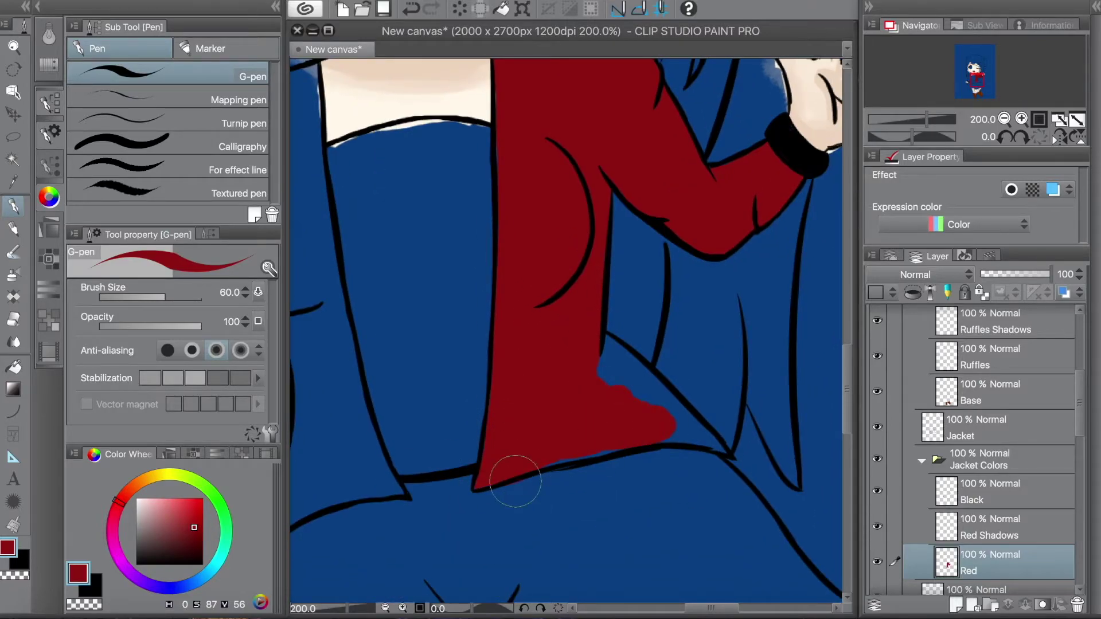
left_click_drag(607, 373, 700, 432)
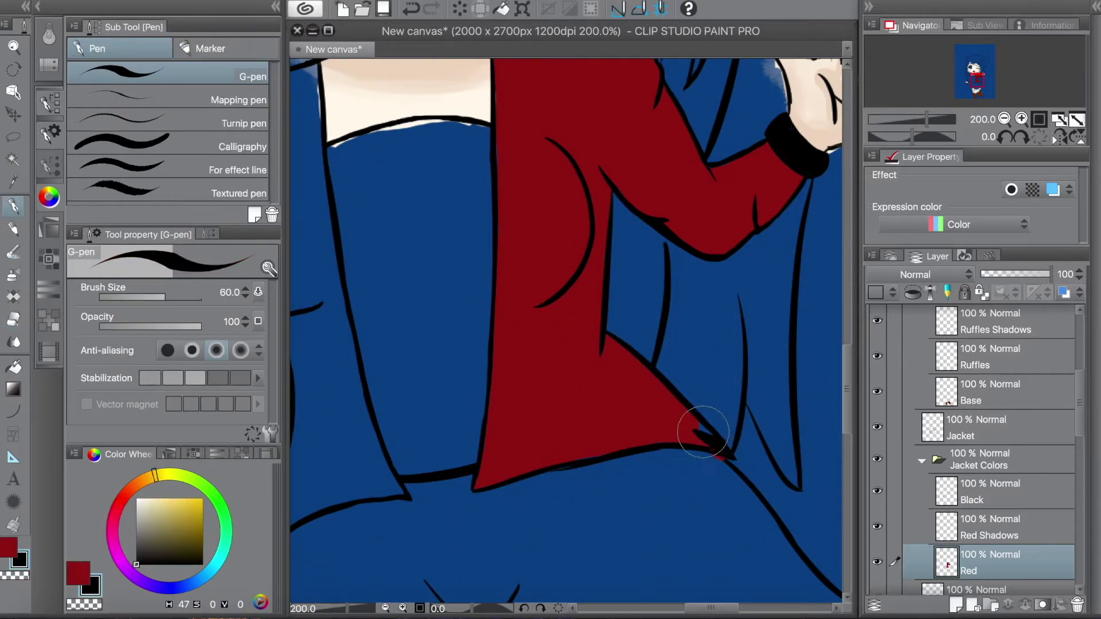
Hide and show the blue Layer 1 background to check the colouring of the whole figure
key("ctrl+minus")
key("ctrl+minus")
key("ctrl+minus")
scroll(880, 486, "down", 5)
left_click(879, 486)
left_click(877, 480)
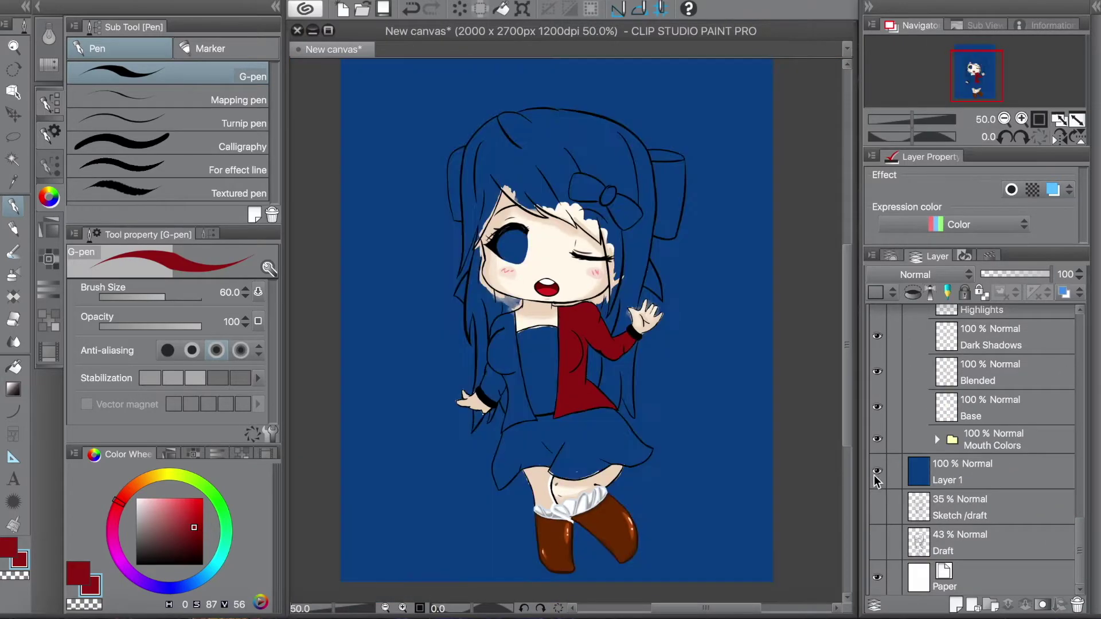
Fill the jacket half and sleeve on the lowered arm's side with dark red on the Red layer
key("ctrl+plus")
key("ctrl+plus")
key("ctrl+plus")
scroll(1076, 450, "up", 5)
scroll(1075, 450, "up", 5)
left_click_drag(436, 321, 708, 406)
mouse_move(591, 223)
left_mouse_down()
mouse_move(596, 275)
mouse_move(568, 321)
mouse_move(583, 392)
mouse_move(573, 212)
mouse_move(591, 149)
mouse_move(630, 201)
mouse_move(591, 214)
mouse_move(654, 412)
mouse_move(620, 431)
left_mouse_up()
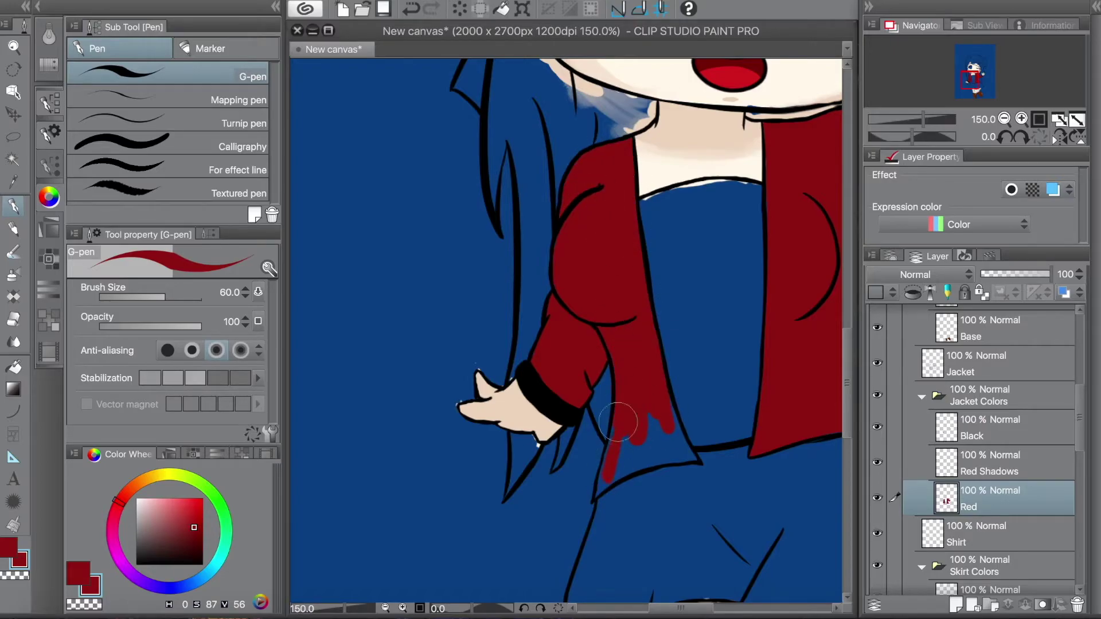
left_click_drag(618, 489, 623, 466)
left_click_drag(692, 451, 520, 542)
Set up a colour layer named Shirt under the shirt line art and group it in a folder named Shirt Colors
left_click(986, 533)
scroll(1076, 442, "down", 3)
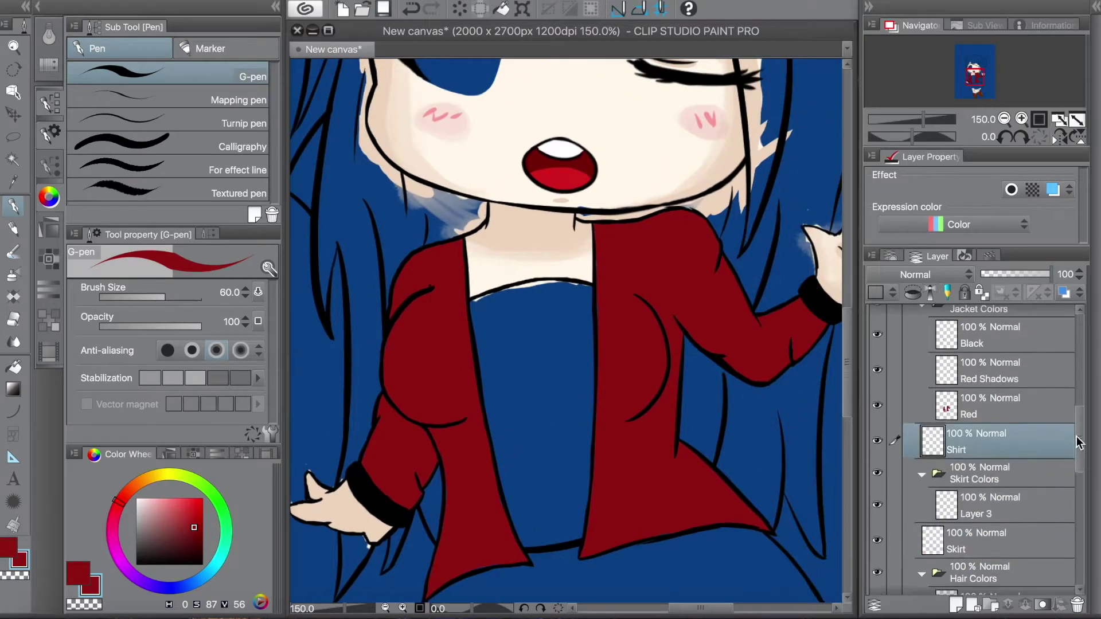
left_click_drag(968, 463, 962, 390)
double_click(962, 395)
type("Skrrt")
key("Return")
key("ctrl+g")
double_click(971, 386)
type("Shirt Colors")
key("Return")
Fill the shirt black on its colour layer and erase stray red along the jacket opening on the Red layer
left_click(585, 281, "alt")
mouse_move(551, 401)
left_mouse_down()
mouse_move(521, 356)
mouse_move(535, 290)
mouse_move(503, 308)
mouse_move(463, 385)
mouse_move(573, 533)
left_mouse_up()
key("ctrl+z")
scroll(1078, 427, "up", 3)
left_click(986, 438)
key("e")
mouse_move(506, 392)
left_mouse_down()
mouse_move(481, 309)
mouse_move(510, 347)
left_mouse_up()
Shade the jacket's flared hem and the area under the bust on the waving arm's side with darker red on Red Shadows
left_click(984, 412)
key("p")
left_click_drag(684, 395, 680, 409)
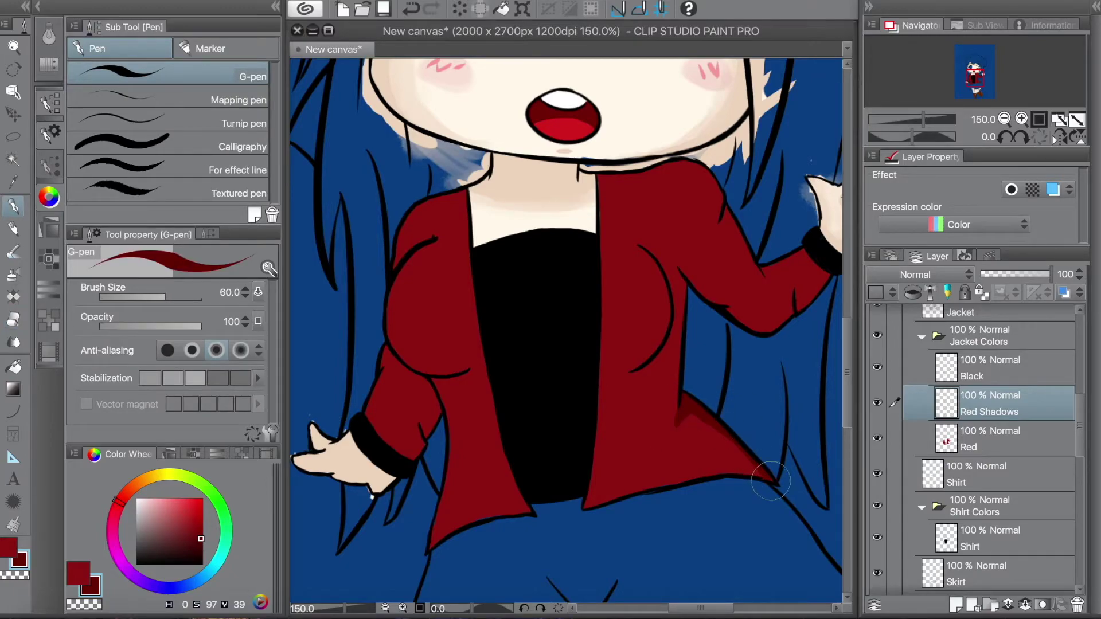
left_click_drag(618, 380, 654, 377)
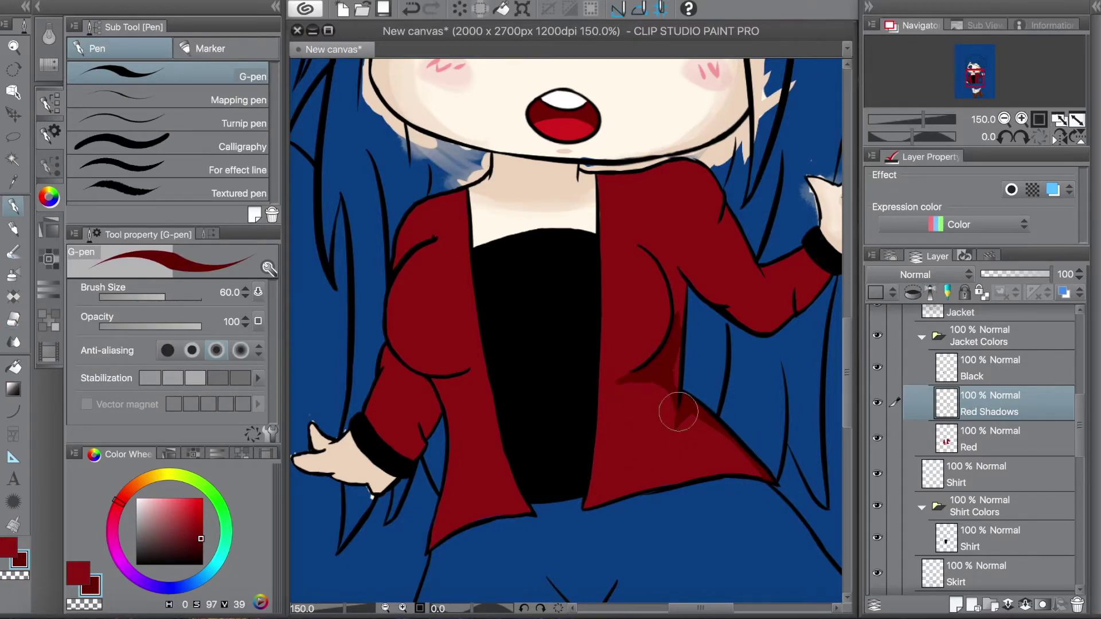
Shade the waving arm's sleeve, the collar and the front edge on that side with darker red, cleaning the edges with the eraser
mouse_move(657, 256)
left_mouse_down()
mouse_move(593, 290)
mouse_move(569, 288)
left_mouse_up()
key("e")
key("p")
key("e")
key("p")
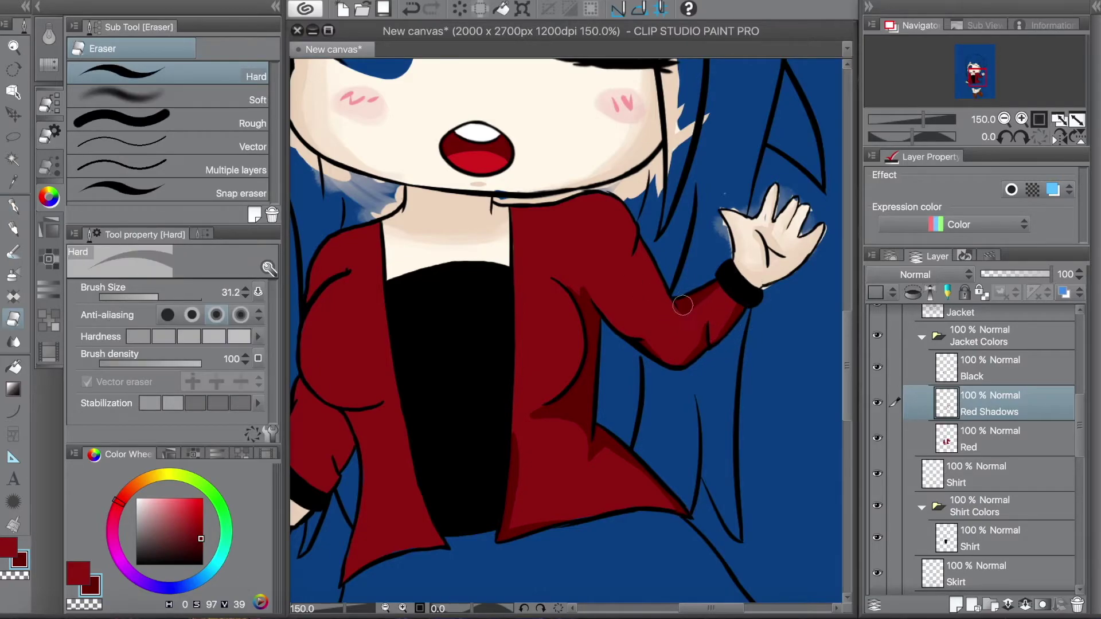
mouse_move(651, 258)
left_mouse_down()
mouse_move(683, 201)
mouse_move(612, 308)
left_mouse_up()
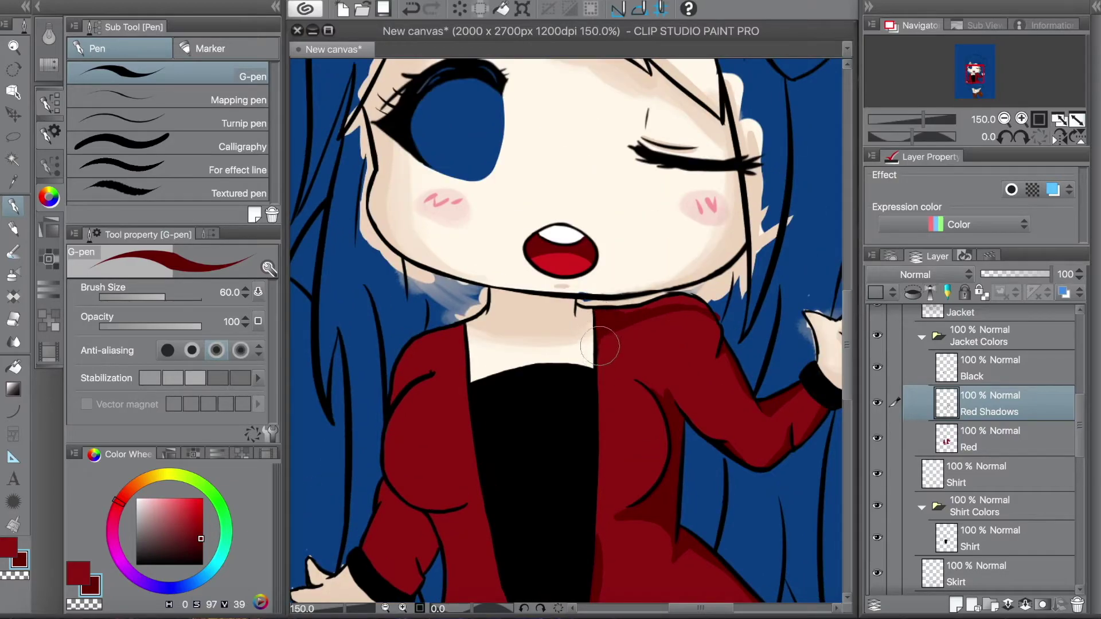
key("e")
left_click_drag(974, 71, 969, 109)
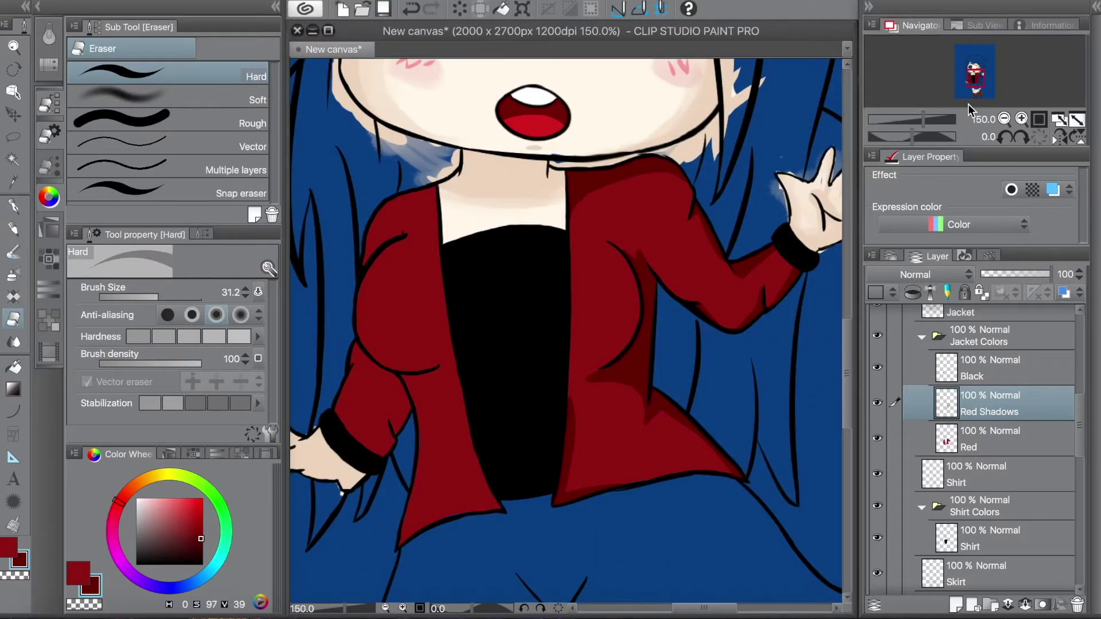
Shade the shoulder and front panel of the jacket on the lowered arm's side with darker red, trimming the shadows with the eraser
left_click_drag(408, 253, 498, 259)
key("p")
key("e")
key("p")
mouse_move(523, 367)
left_mouse_down()
mouse_move(526, 438)
mouse_move(512, 460)
mouse_move(499, 567)
left_mouse_up()
key("e")
left_click_drag(498, 476, 505, 516)
key("p")
key("e")
key("p")
Cover the lowered arm's sleeve with the darker red shadow colour and touch up the shadow under the bust
left_click_drag(519, 398, 513, 433)
key("e")
key("p")
left_click_drag(534, 369, 586, 391)
mouse_move(499, 450)
left_mouse_down()
mouse_move(535, 442)
mouse_move(500, 391)
left_mouse_up()
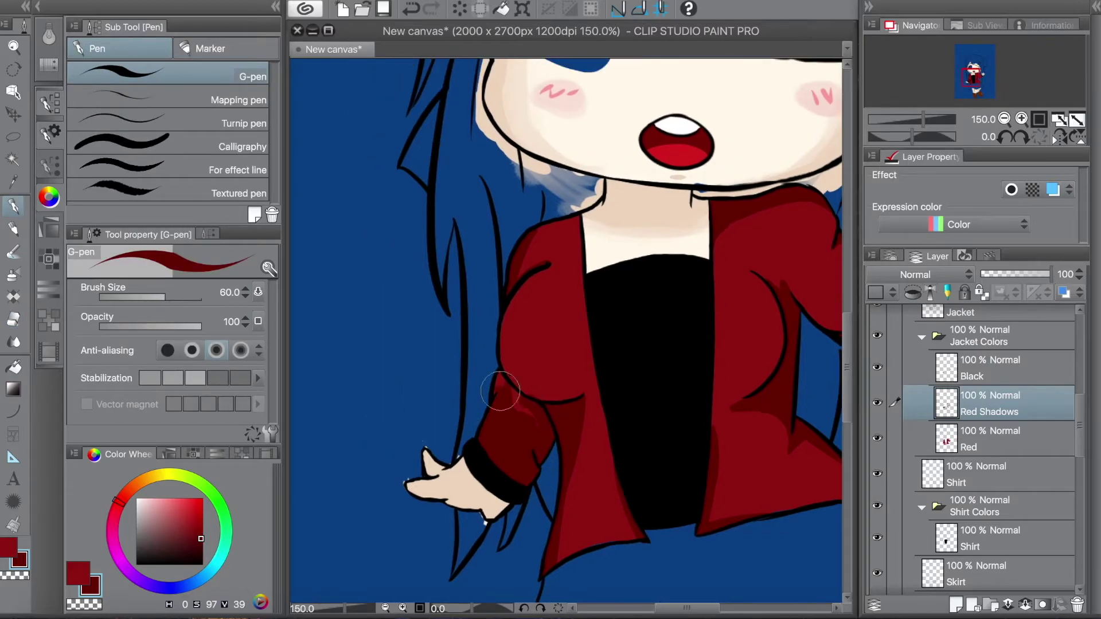
left_click_drag(517, 236, 423, 254)
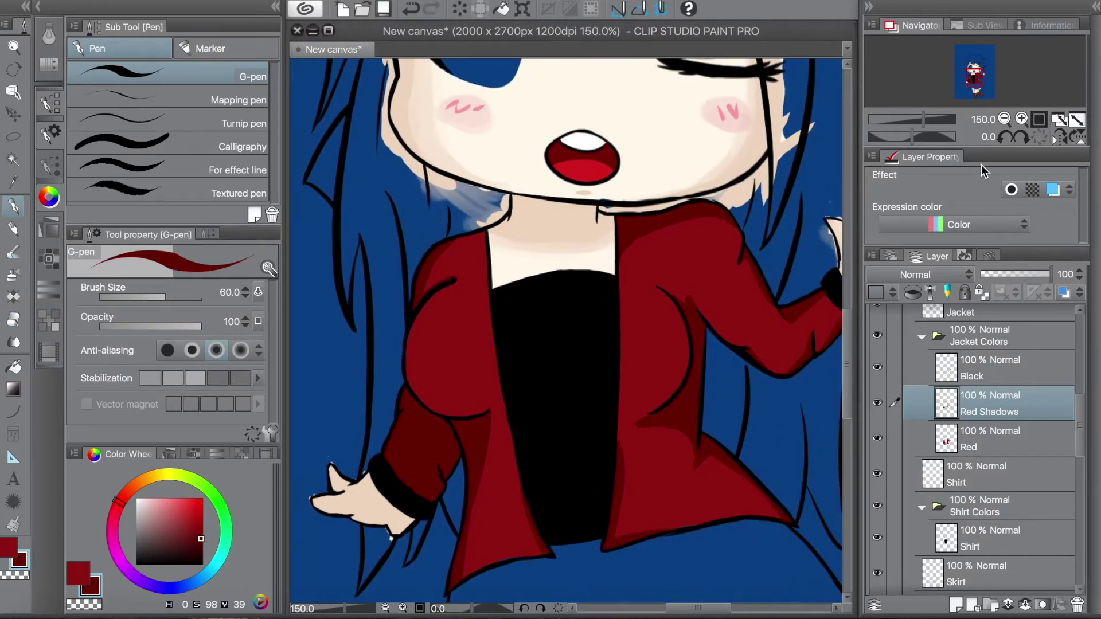
Draw four round black buttons down the front edge of the jacket on the lowered arm's side
key("ctrl+0")
key("ctrl+alt+0")
left_click_drag(164, 555, 135, 565)
left_click(497, 464, "alt")
left_click(497, 465, "ctrl+shift")
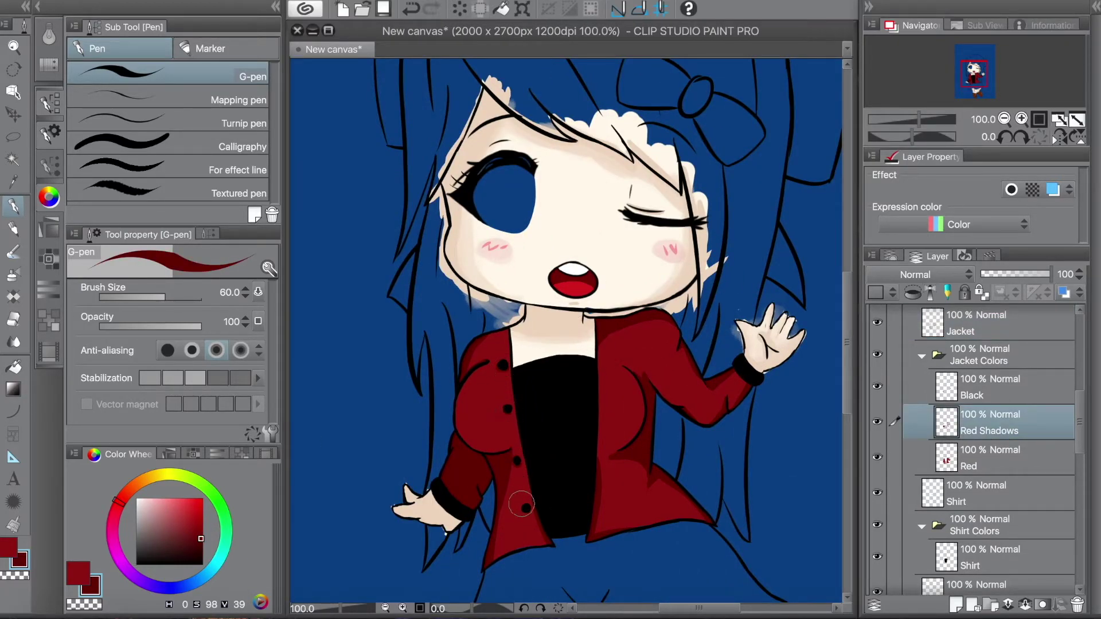
Paint dark grey folds across the middle and neckline of the black shirt on its colour layer, undoing unwanted strokes
key("ctrl+0")
key("ctrl+alt+0")
left_click_drag(975, 70, 975, 71)
left_click(998, 556)
left_click(135, 554)
mouse_move(499, 425)
left_mouse_down()
mouse_move(551, 459)
mouse_move(516, 481)
left_mouse_up()
left_click_drag(487, 516, 568, 438)
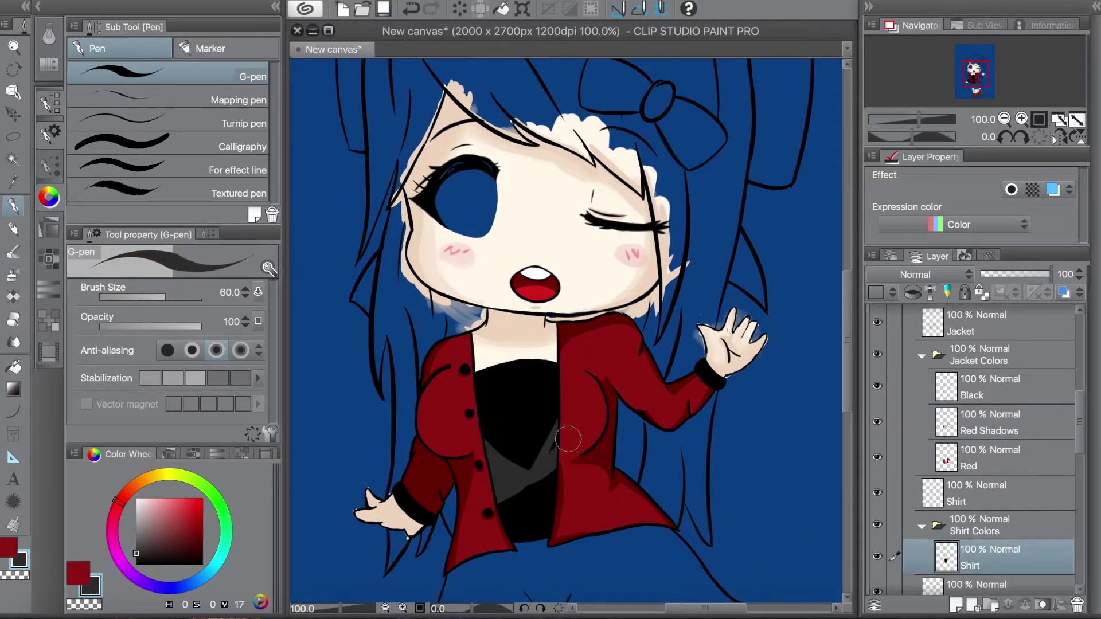
left_click_drag(481, 358, 570, 393)
key("ctrl+z")
key("ctrl+z")
key("ctrl+minus")
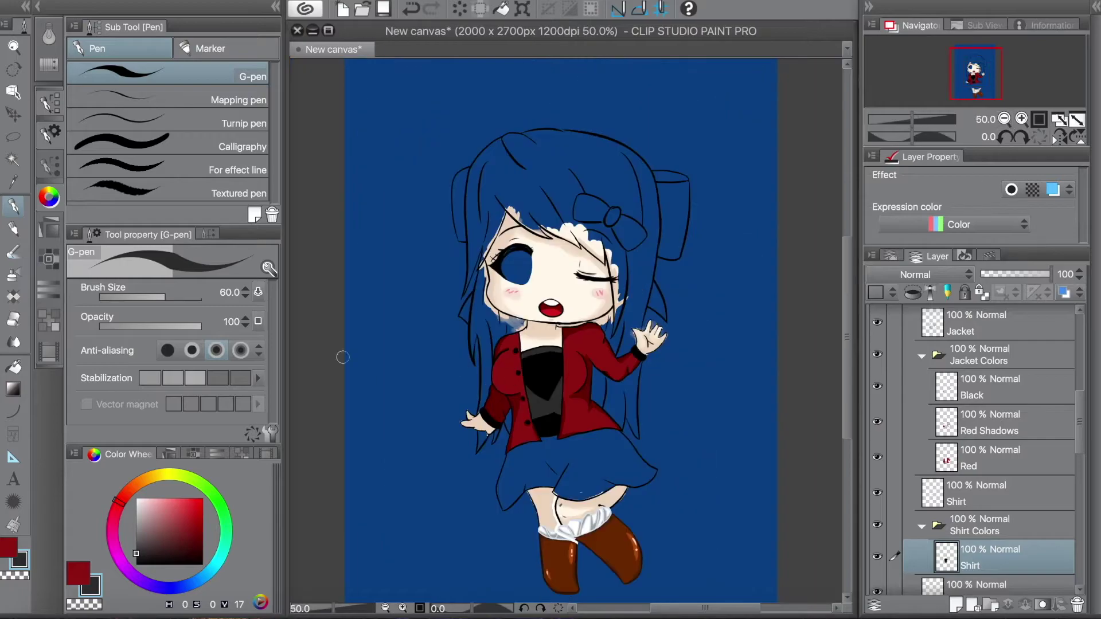
left_click(528, 400, "alt")
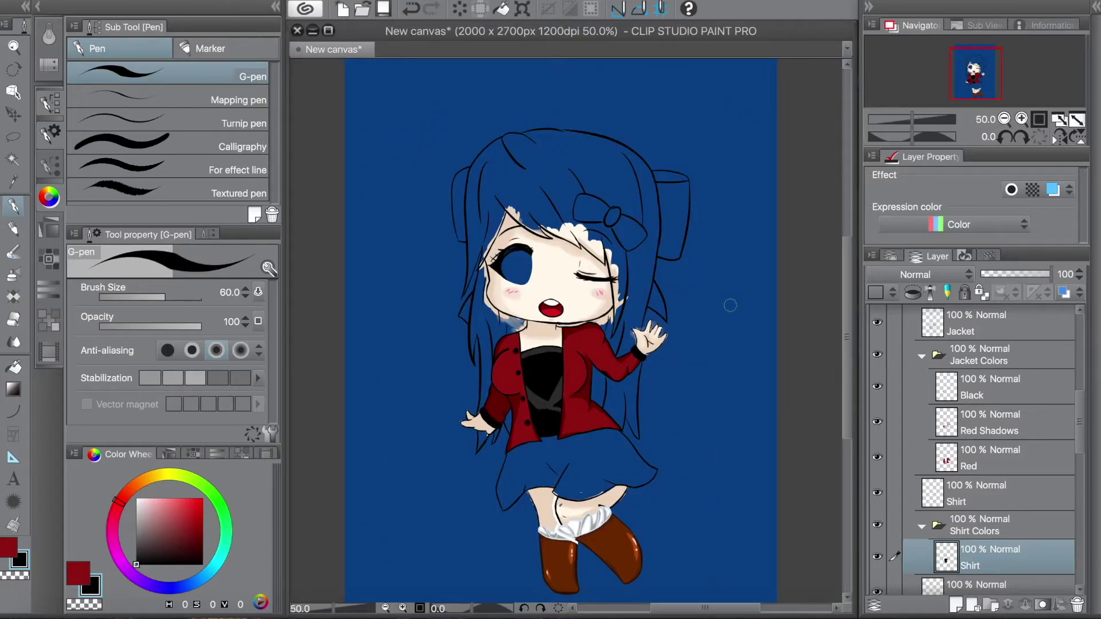
Refine the jacket's dark red shadows around the waist on the Red Shadows layer
left_click(997, 422)
left_click(612, 419, "alt")
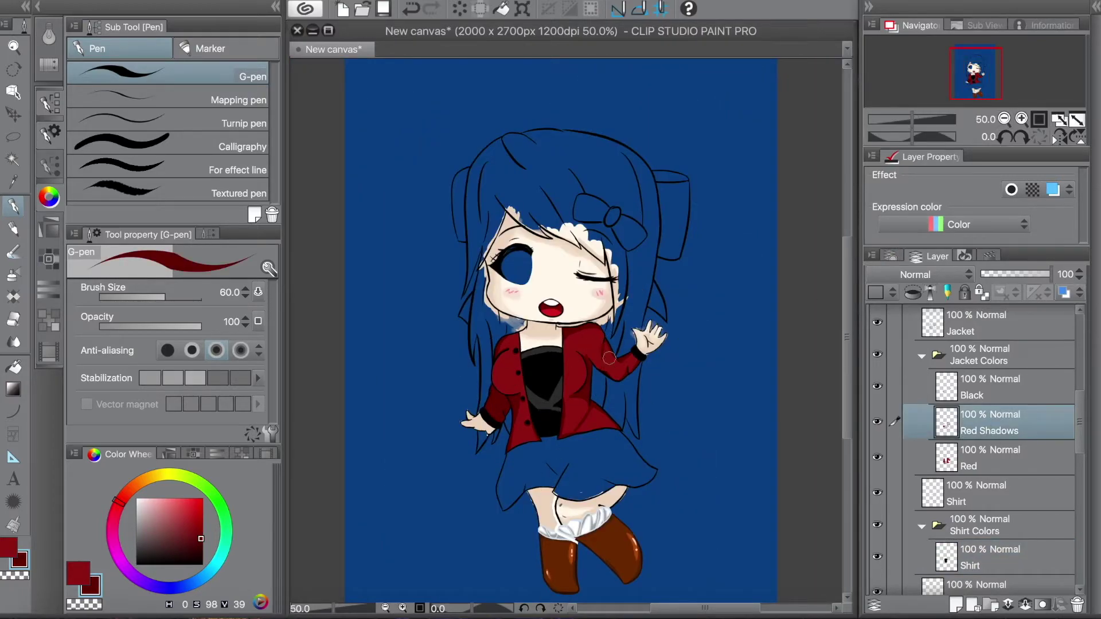
key("e")
key("ctrl+plus")
mouse_move(513, 456)
left_mouse_down()
mouse_move(514, 406)
mouse_move(625, 293)
left_mouse_up()
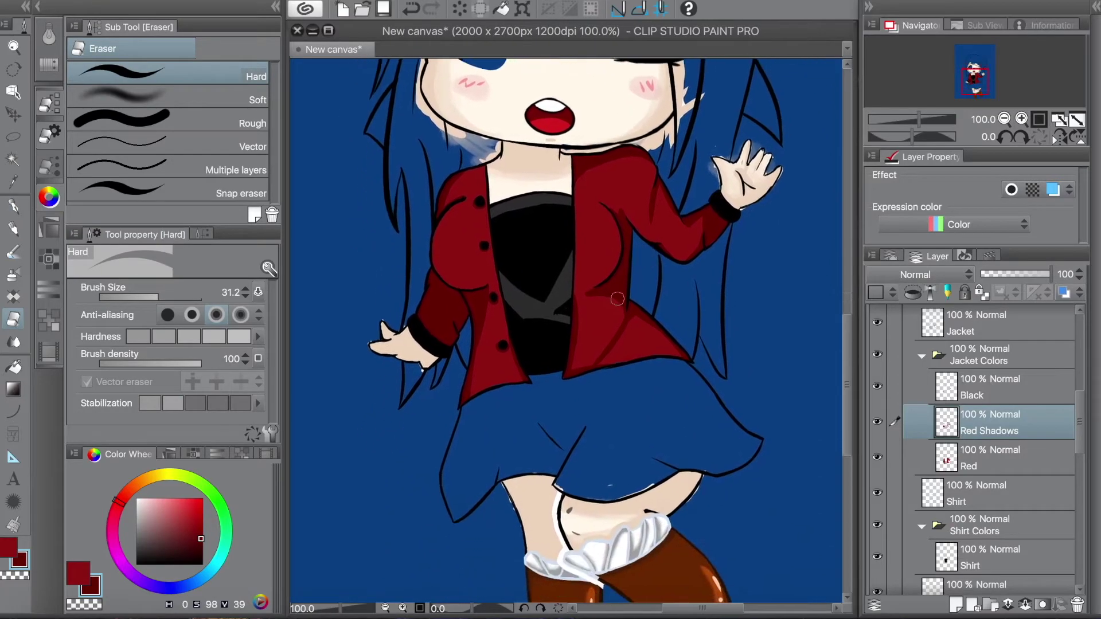
Start filling the skirt with greyish brown and rename its layer in the Skirt Colors folder as Base
scroll(610, 325, "down", 2)
left_click_drag(125, 490, 132, 486)
left_click(160, 539)
left_click(624, 372, "ctrl+shift")
key("p")
mouse_move(625, 371)
left_mouse_down()
mouse_move(516, 367)
mouse_move(677, 344)
mouse_move(740, 389)
left_mouse_up()
double_click(975, 500)
type("Base")
key("Return")
Finish filling the whole skirt with greyish brown down to the hem on the Base layer
mouse_move(504, 331)
left_mouse_down()
mouse_move(450, 439)
mouse_move(648, 401)
mouse_move(474, 395)
mouse_move(453, 459)
left_mouse_up()
scroll(454, 471, "up", 1)
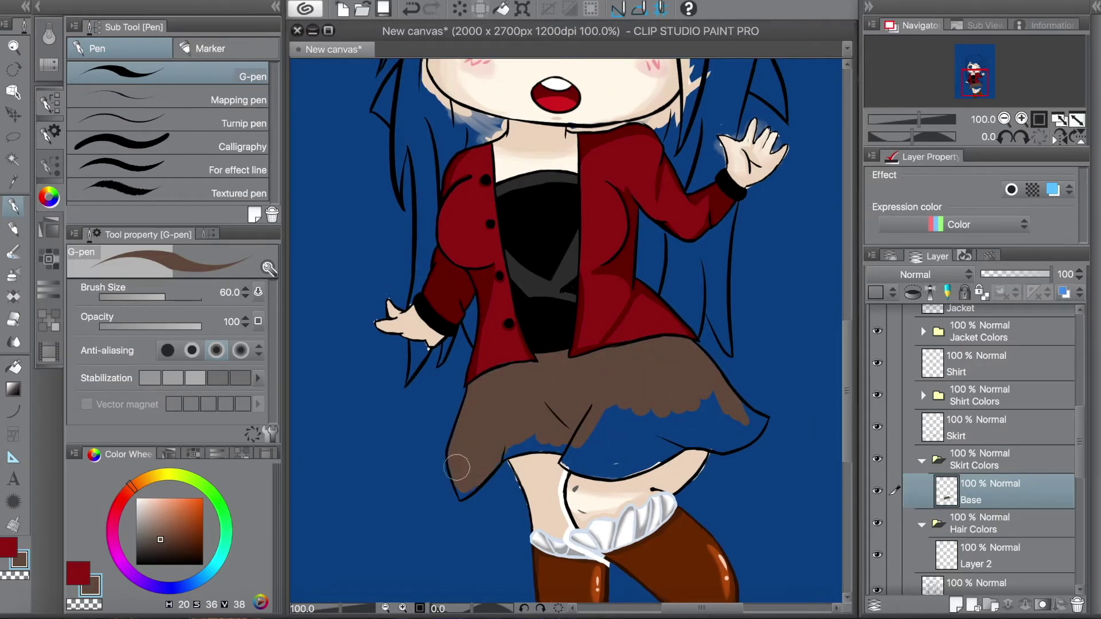
left_click_drag(473, 498, 505, 457)
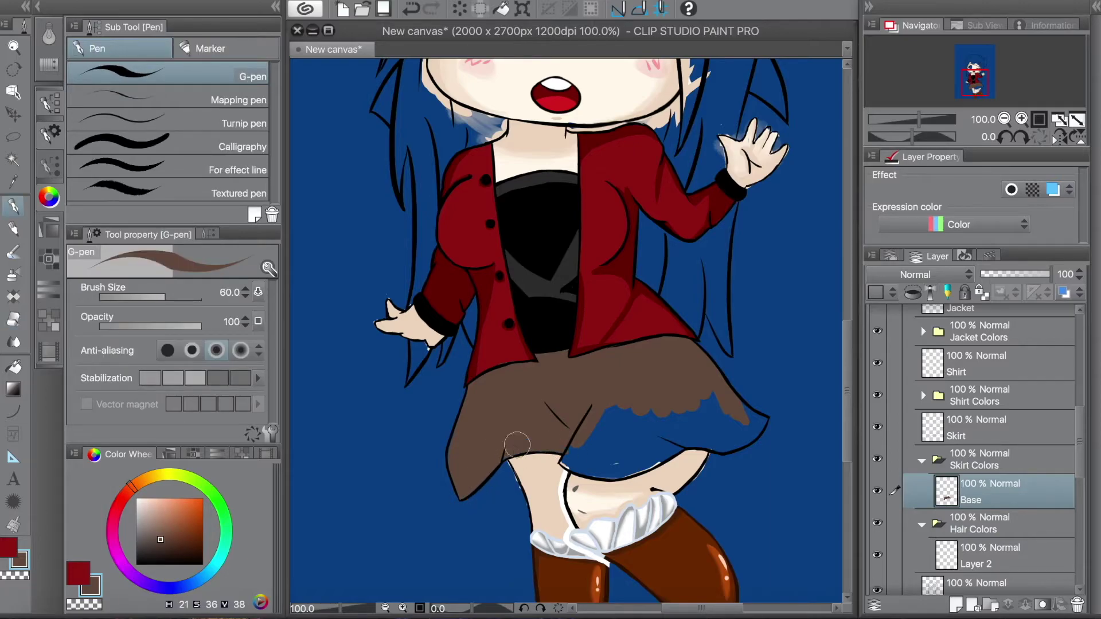
scroll(516, 445, "right", 2)
mouse_move(573, 430)
left_mouse_down()
mouse_move(481, 457)
mouse_move(524, 461)
mouse_move(615, 440)
left_mouse_up()
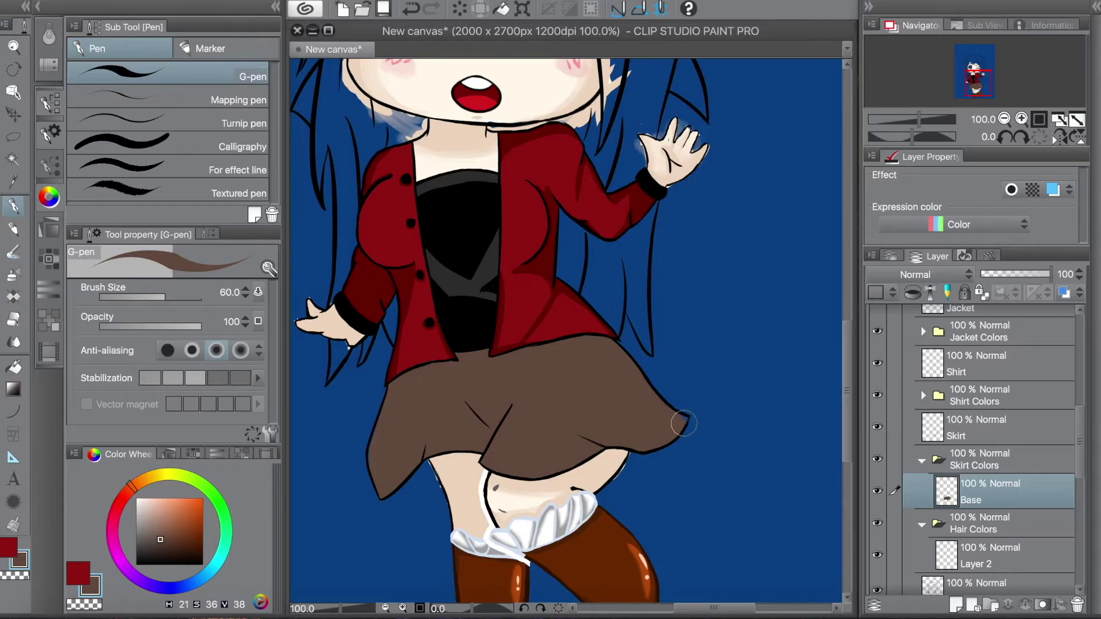
Add a layer named Shadows above the skirt's Base and shade the skirt's folds and edges in darker brown
scroll(683, 424, "left", 2)
left_click_drag(540, 401, 554, 423)
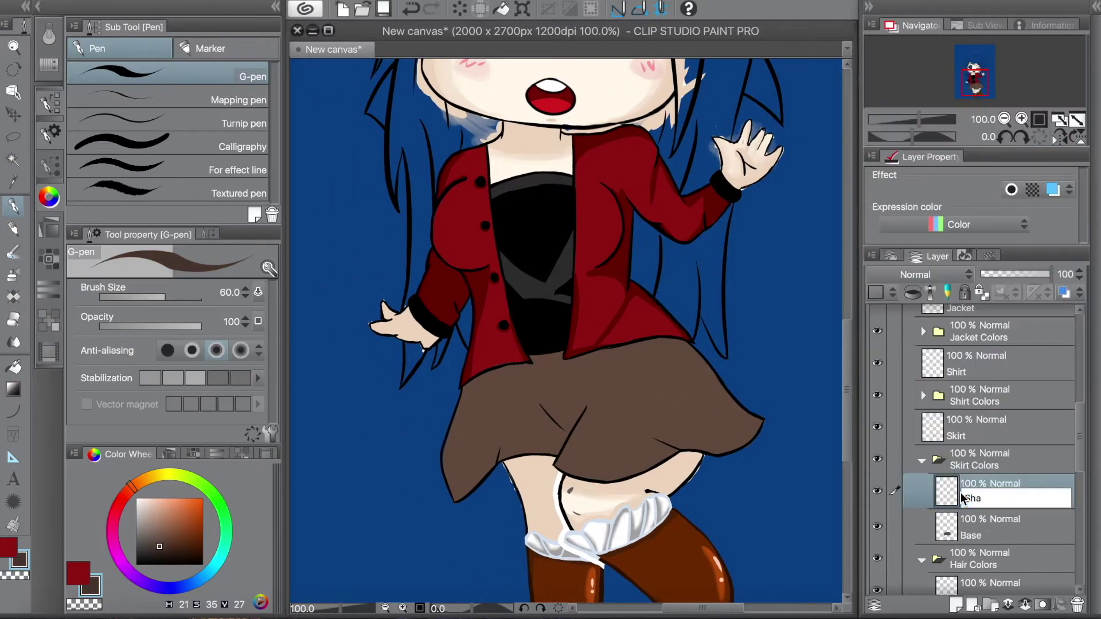
left_click_drag(562, 433, 545, 407)
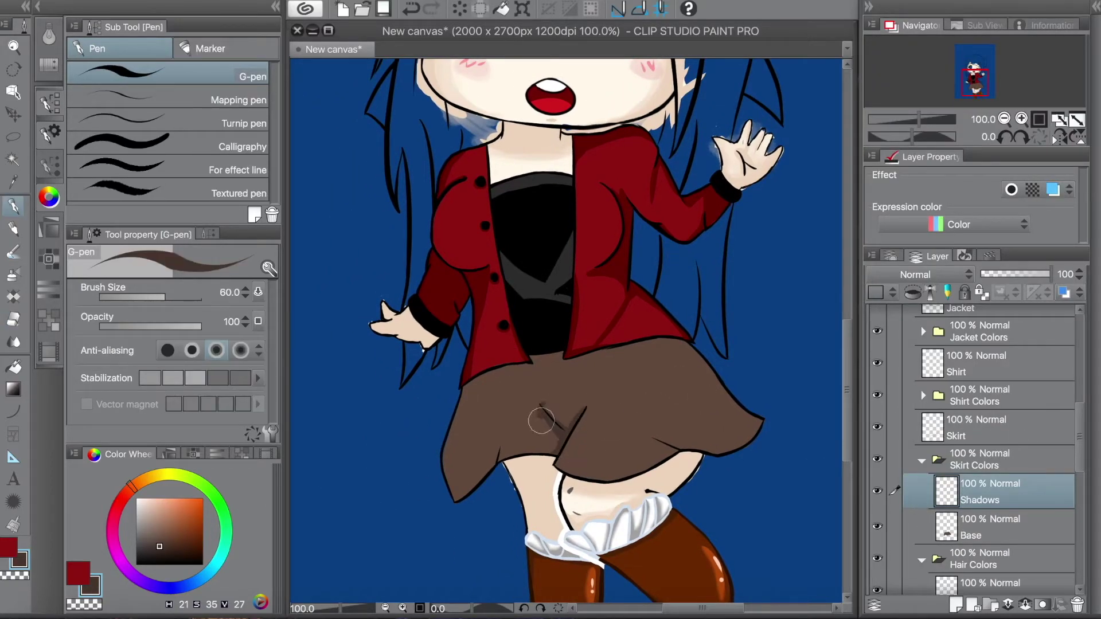
mouse_move(466, 494)
left_mouse_down()
mouse_move(457, 438)
mouse_move(682, 349)
mouse_move(768, 422)
left_mouse_up()
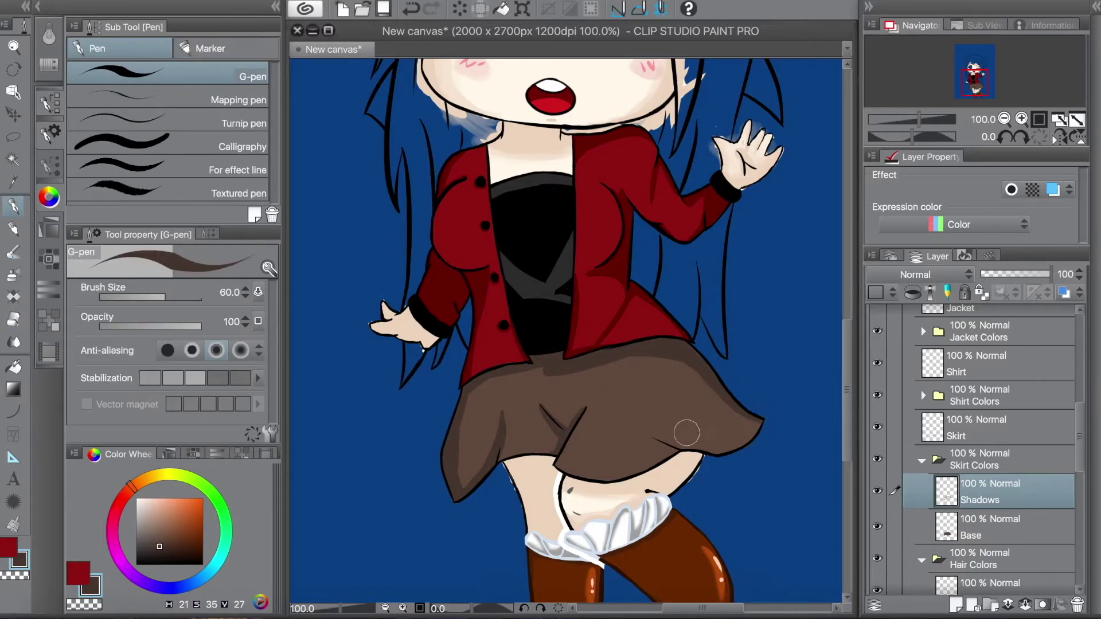
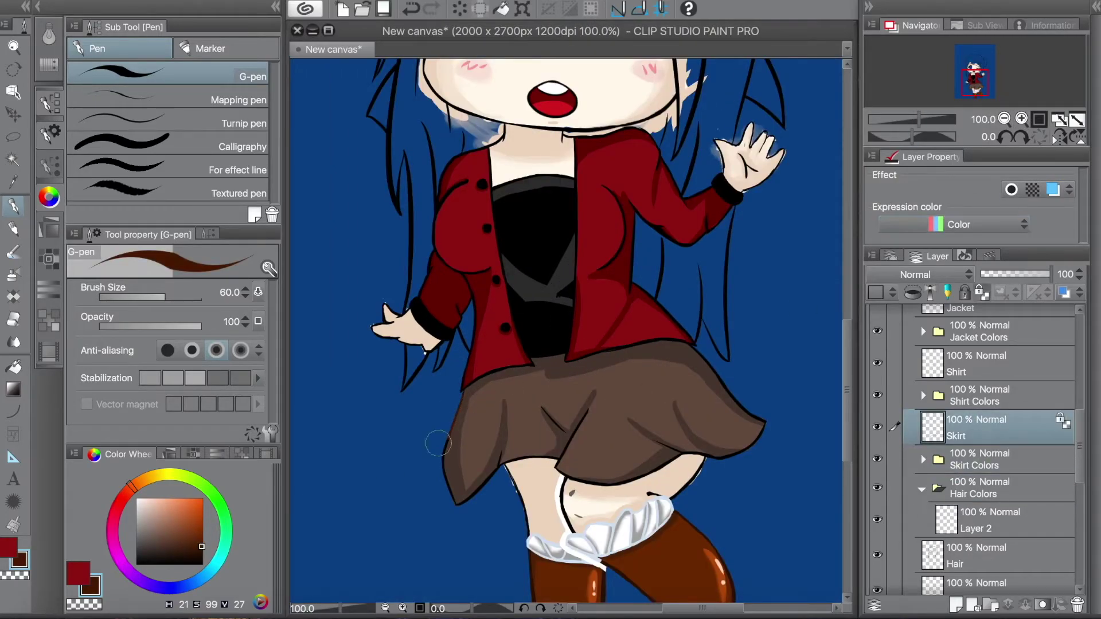
Try recolouring the jacket's outline with dark red shades on the Jacket layer with its transparent pixels locked
left_click(974, 364)
left_click(975, 309)
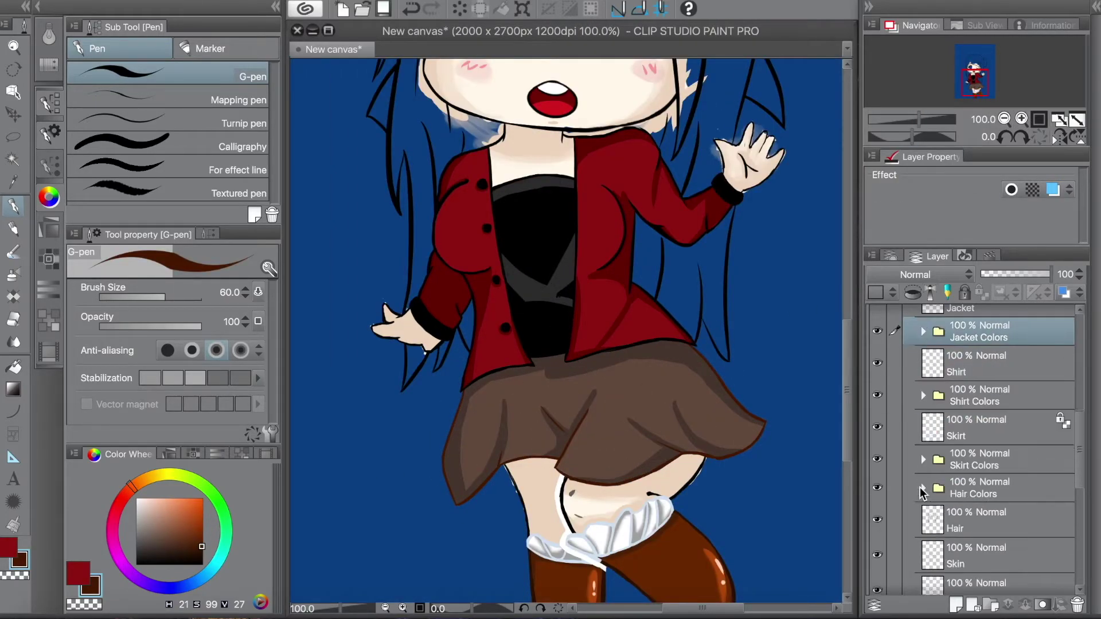
scroll(974, 344, "up", 3)
left_click(981, 293)
left_click(484, 310, "alt")
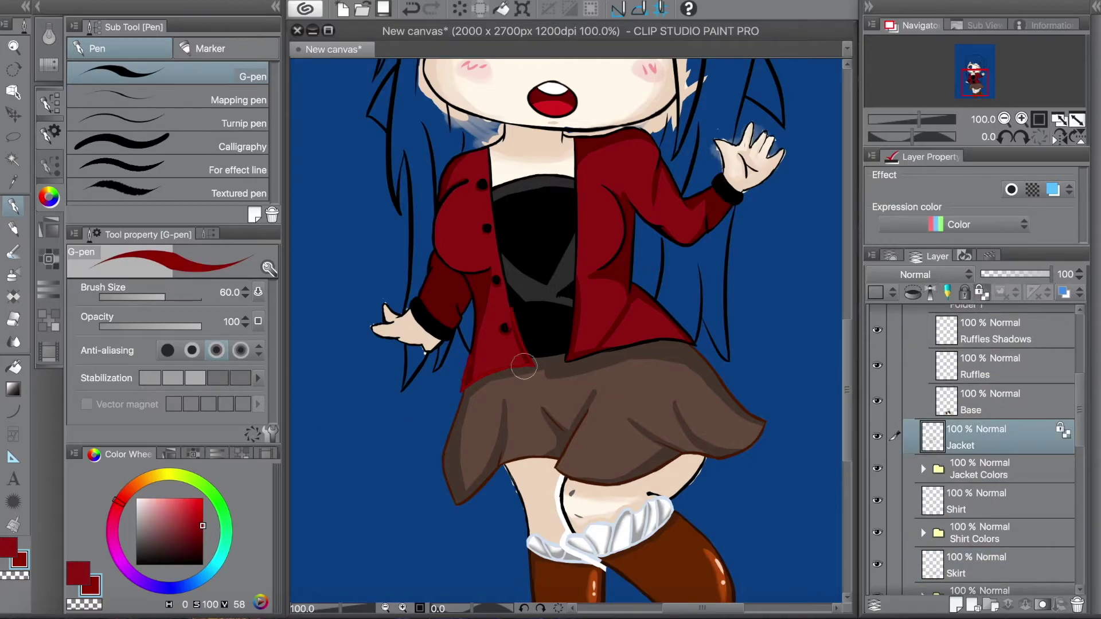
left_click(489, 364, "alt")
left_click(475, 280, "alt")
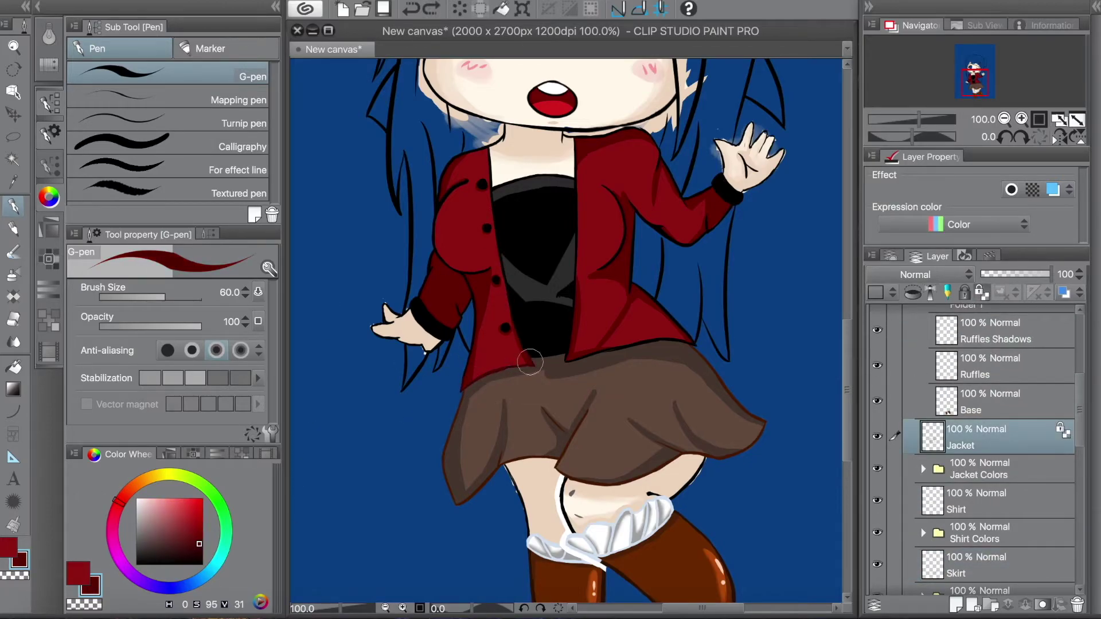
Recolour the skirt's outline in very dark brown on the Skirt line art layer
left_click(467, 387, "ctrl")
left_click(467, 388, "alt")
left_click(465, 388, "alt")
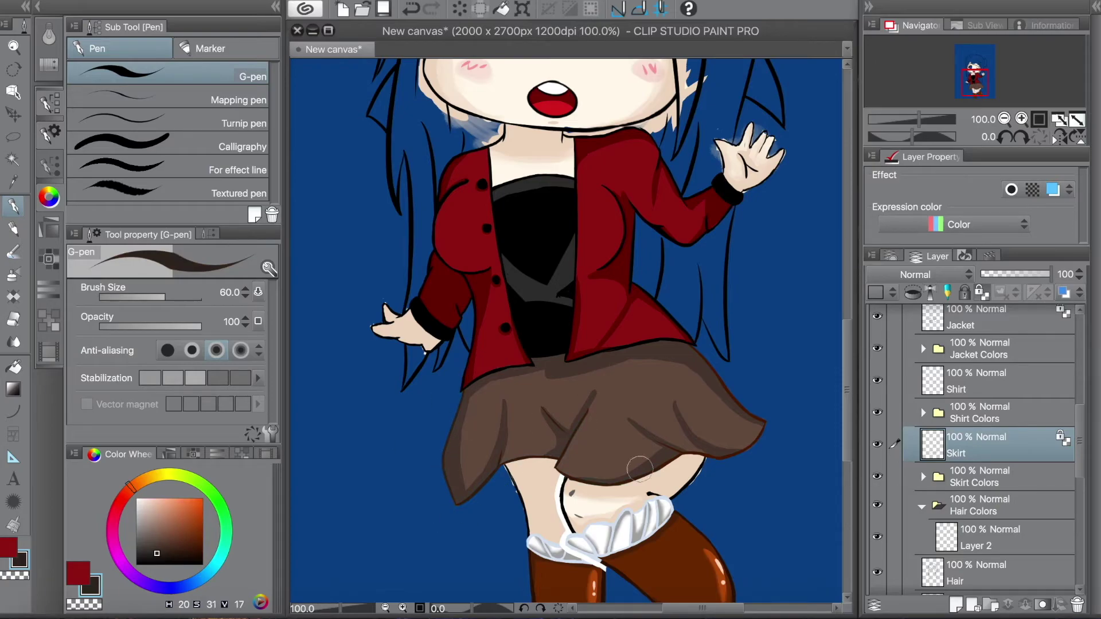
key("e")
left_click(951, 477)
scroll(929, 533, "up", 1)
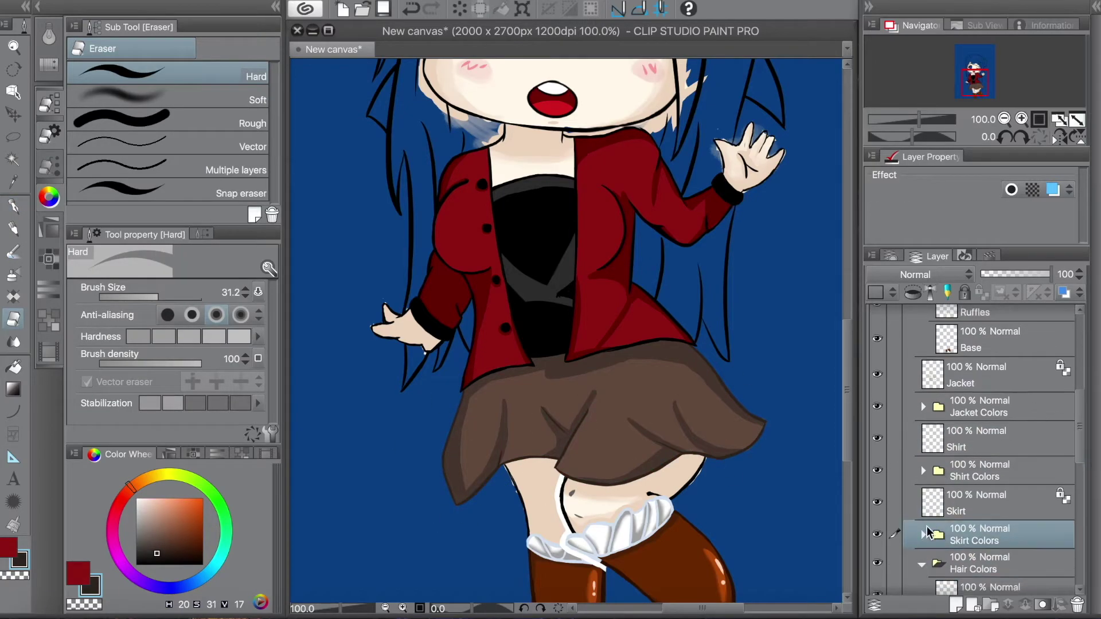
Recolour the jacket's outline in very dark red on the Jacket layer
left_click(659, 241, "ctrl")
left_click(653, 247, "alt")
key("p")
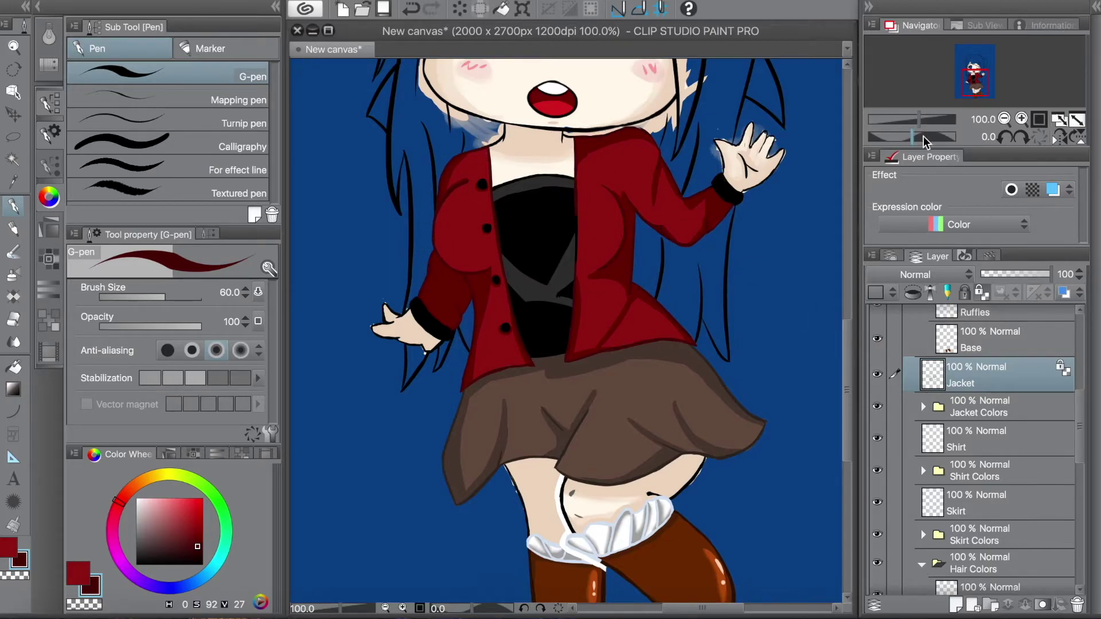
Rename Layer 4 above the Skin Colors folder as White
key("ctrl+minus")
scroll(1029, 453, "down", 5)
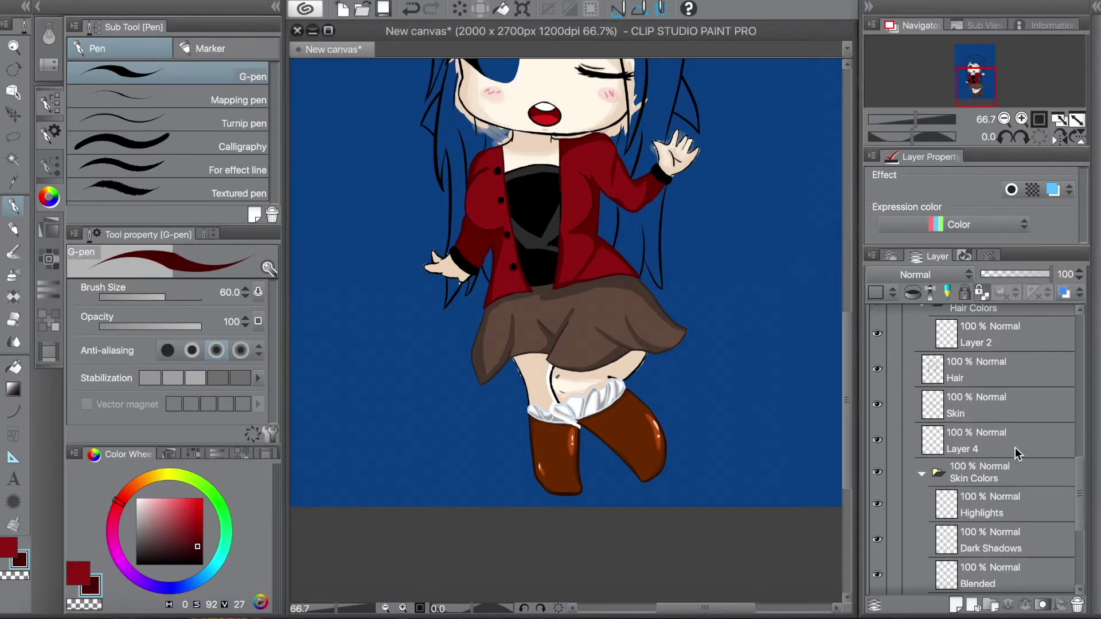
left_click(1029, 453)
double_click(963, 449)
type("White")
key("Return")
Erase the stray skin colour outside the leg outlines on the layers of the Skin Colors folder
scroll(1009, 484, "down", 1)
left_click(1009, 484)
scroll(611, 283, "up", 3)
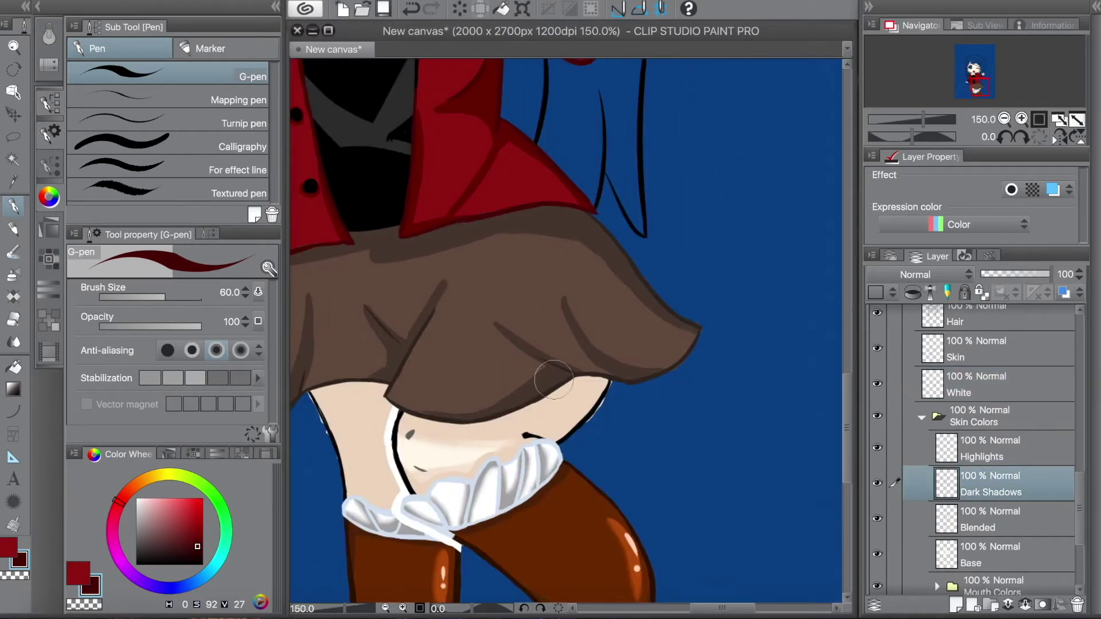
key("e")
left_click(1003, 554)
left_click_drag(311, 402, 508, 365)
left_click(1003, 519)
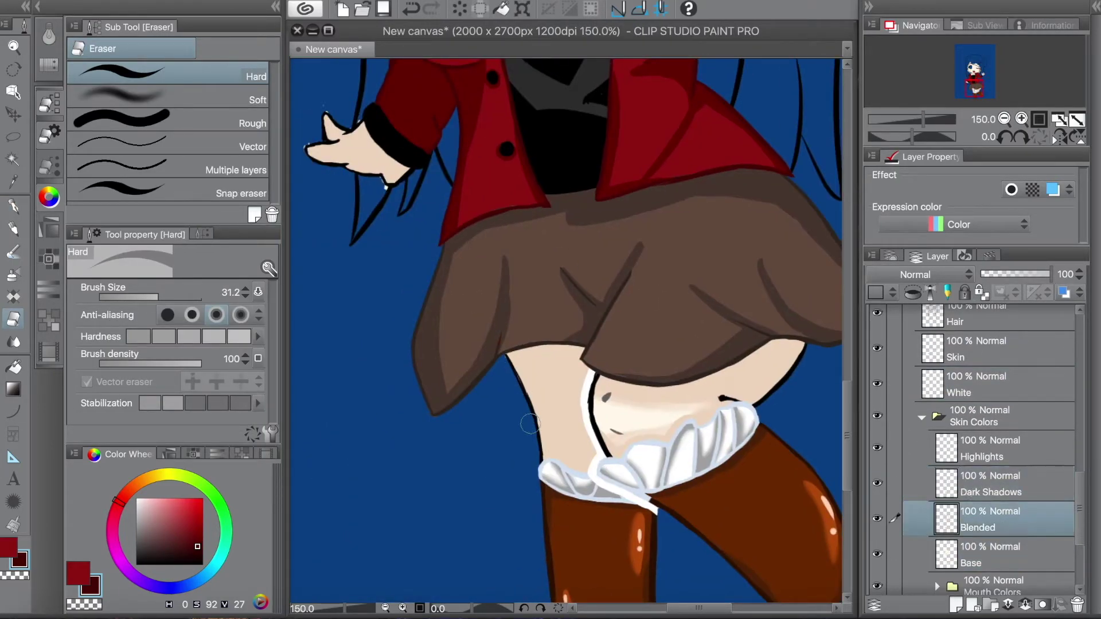
Erase the stray skin colour around the lowered hand on the layers of the Skin Colors folder
left_click(968, 481)
left_click(1003, 553)
left_click_drag(328, 195, 512, 367)
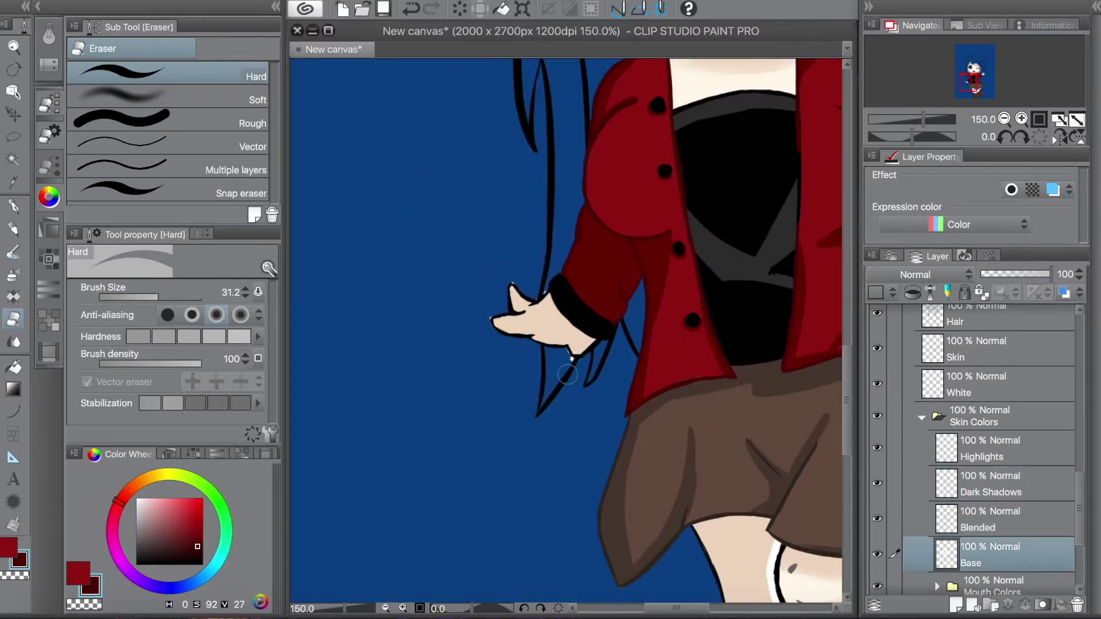
left_click(968, 485)
left_click(969, 448)
left_click(969, 507)
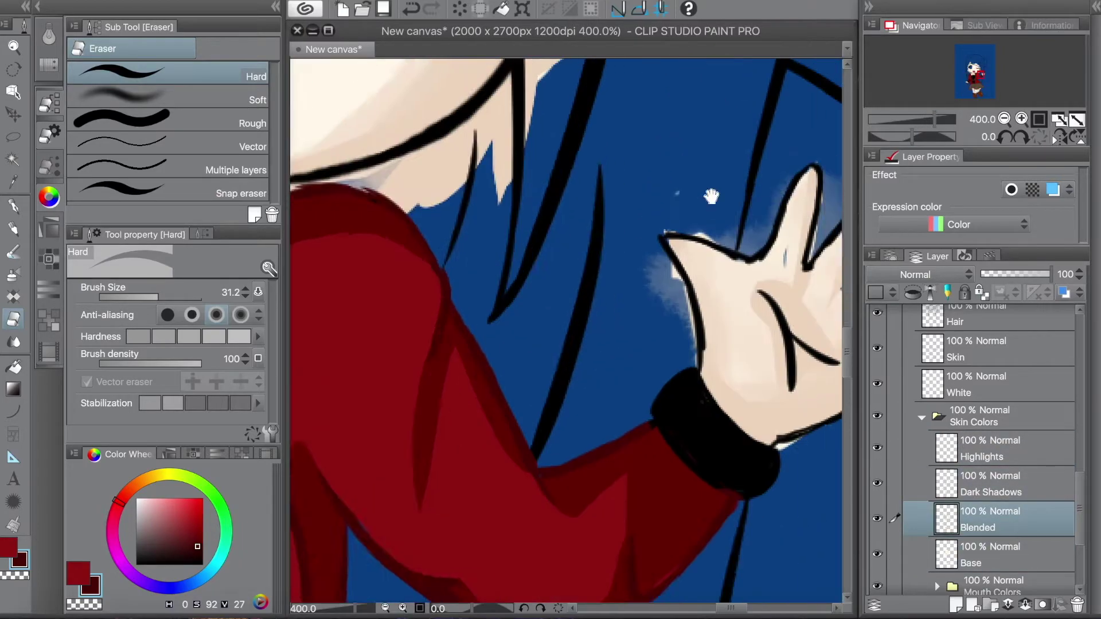
Fill the gaps inside the raised hand's fingers with light skin colour on the Skin Colors folder's Base layer
left_click(1003, 553)
key("p")
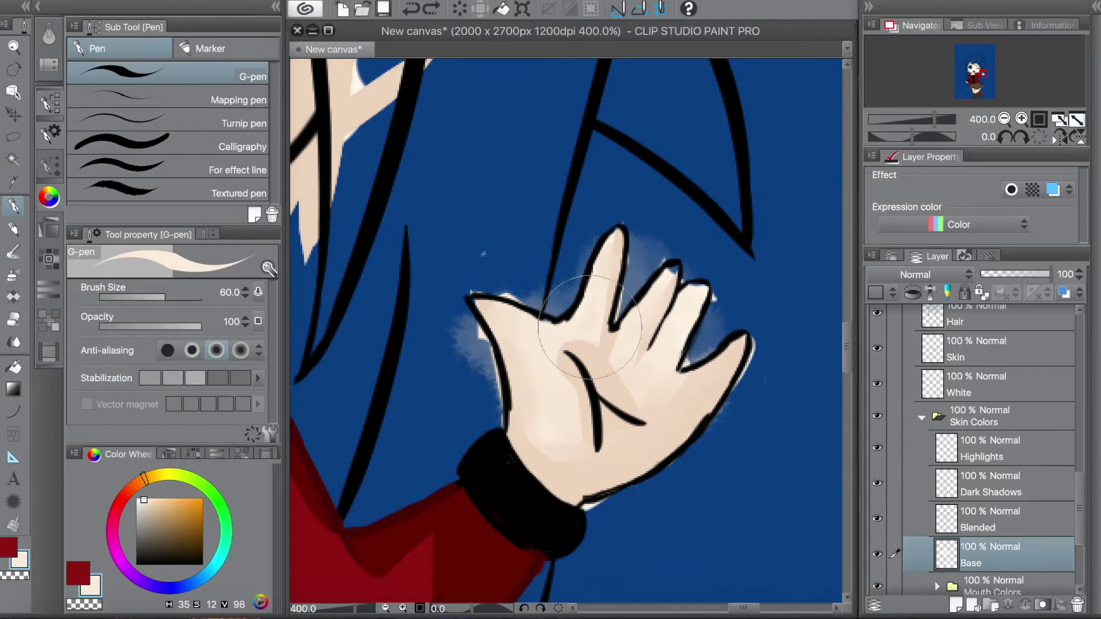
key("j")
key("p")
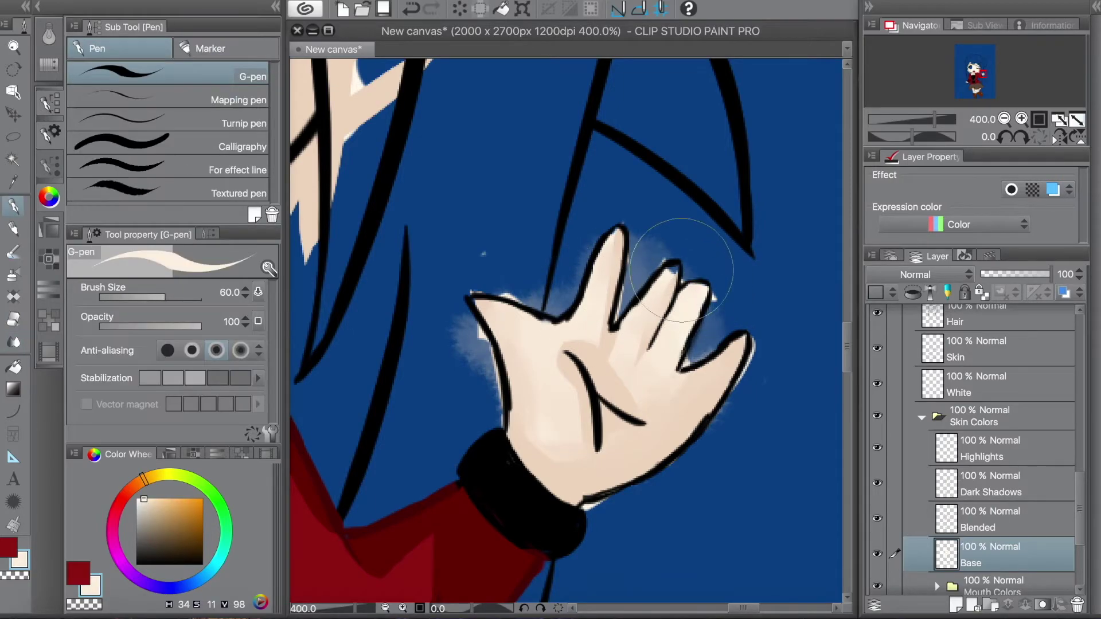
Erase the skin colour spilling outside the raised hand's outline on the Base, Dark Shadows and Blended layers
key("e")
left_click_drag(753, 333, 685, 367)
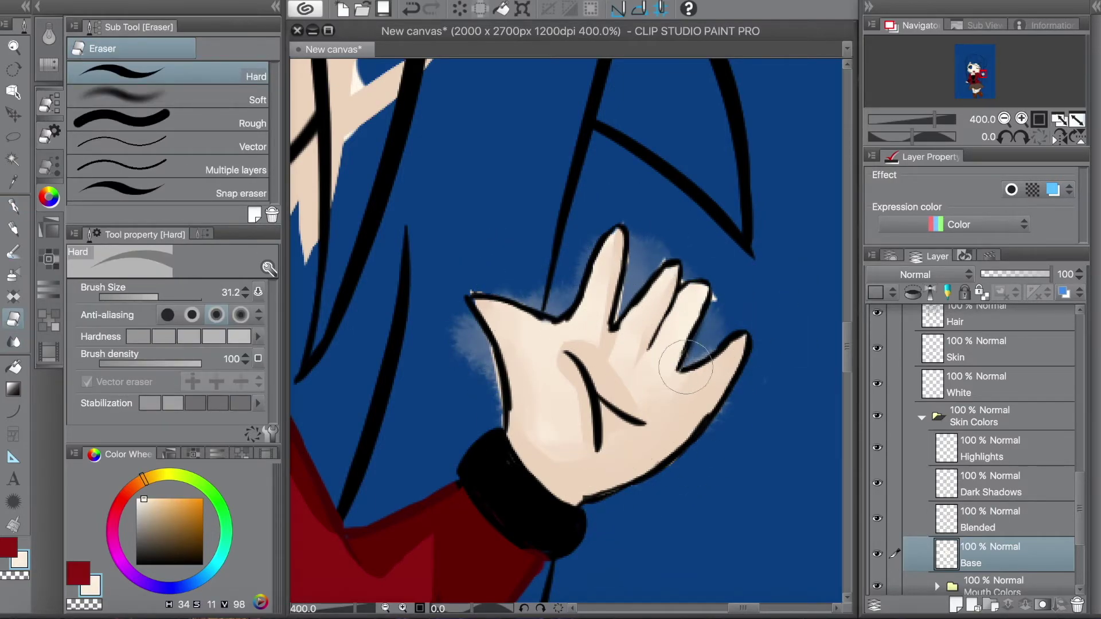
left_click_drag(681, 280, 617, 318)
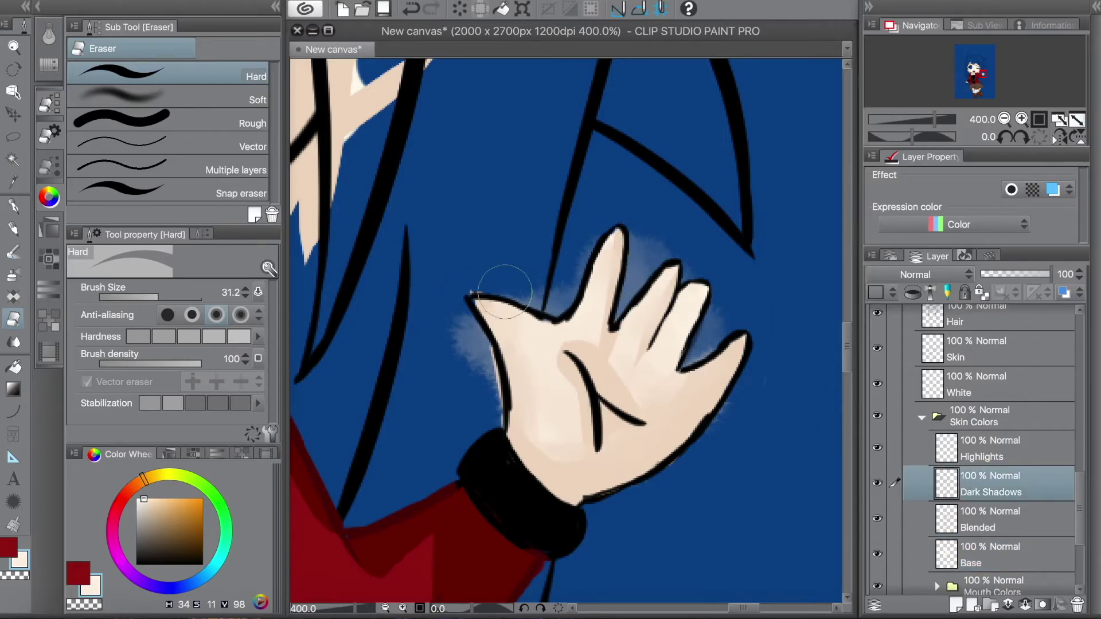
key("alt+bracketleft")
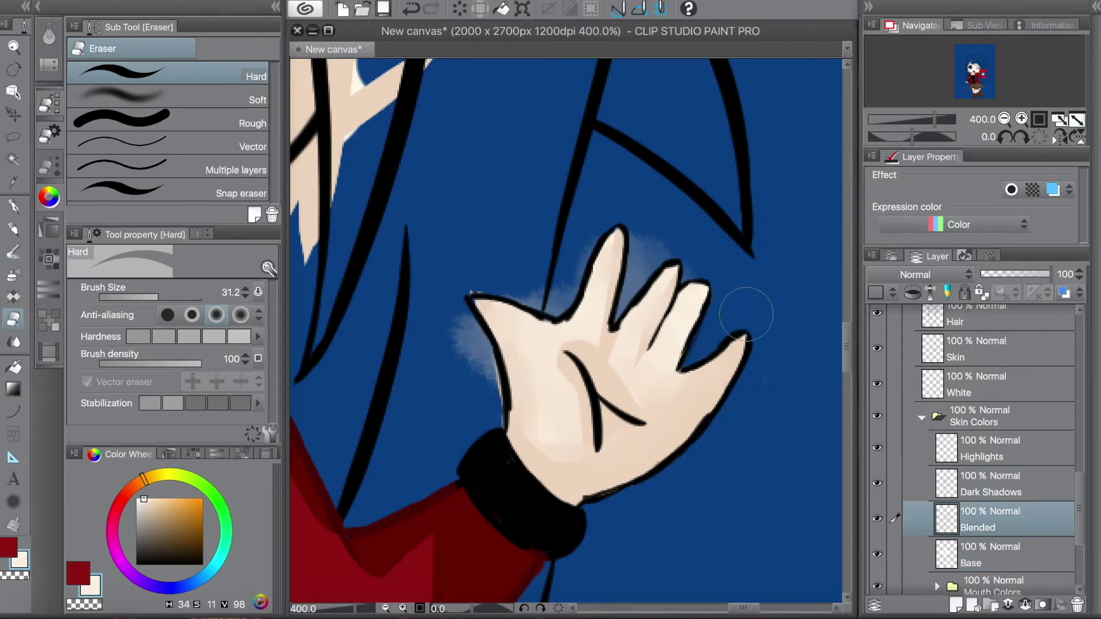
key("k")
key("e")
left_click_drag(467, 321, 490, 395)
mouse_move(523, 299)
left_mouse_down()
mouse_move(636, 269)
mouse_move(693, 286)
left_mouse_up()
Collapse the Skin Colors folder and rename the jacket's line art layer as Jacket
scroll(965, 72, "down", 3)
left_click_drag(965, 71, 977, 87)
key("alt+bracketright")
left_click(921, 418)
left_click(974, 554)
left_click_drag(1085, 503, 1080, 373)
double_click(969, 357)
type("Jacket")
key("Return")
Expand the Skirt Colors folder and select its Shadows layer
scroll(1080, 396, "up", 1)
scroll(1080, 396, "down", 2)
left_click(921, 531)
left_click(959, 555)
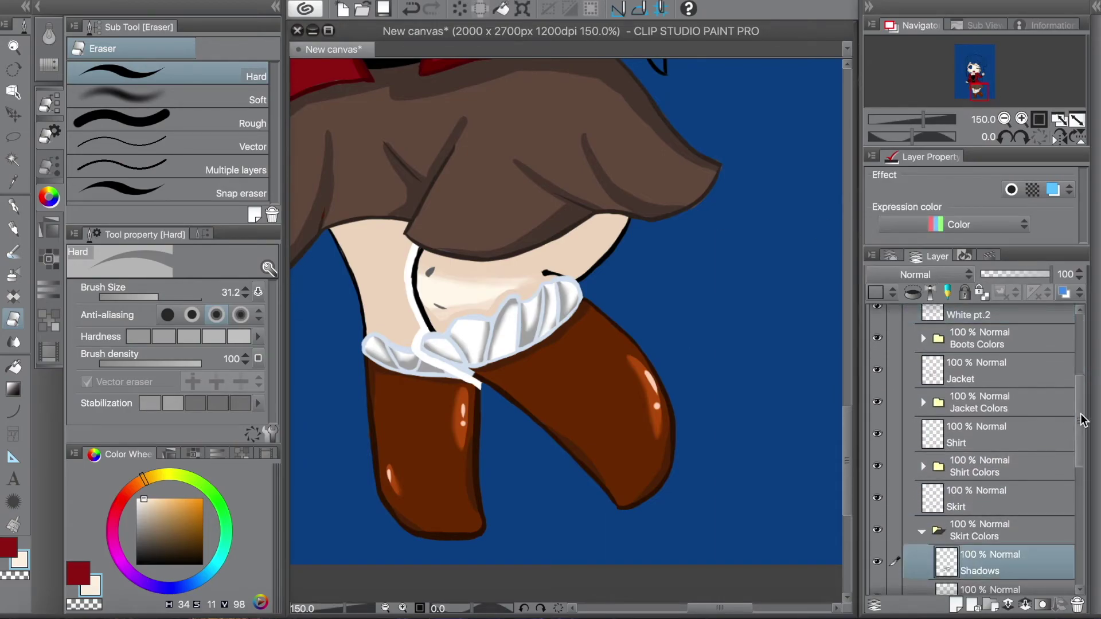
scroll(1081, 420, "down", 3)
left_click_drag(717, 152, 799, 352)
Lock the Skin line art layer's transparent pixels and recolour the face, hand and leg outlines in light brown
left_click(983, 480)
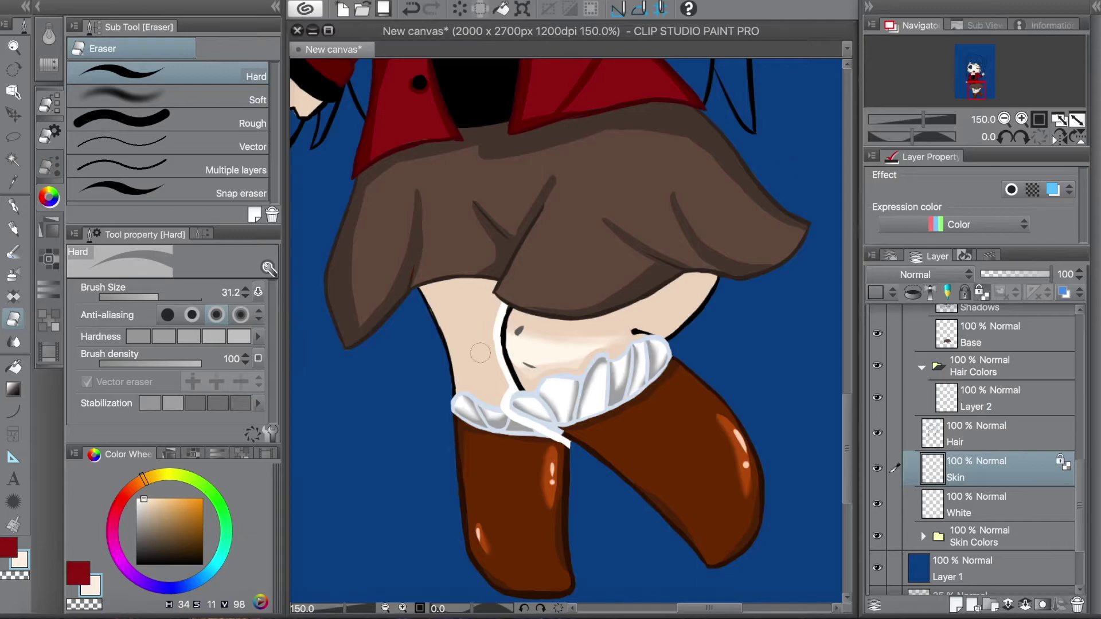
left_click(156, 515)
key("p")
key("ctrl+minus")
key("ctrl+minus")
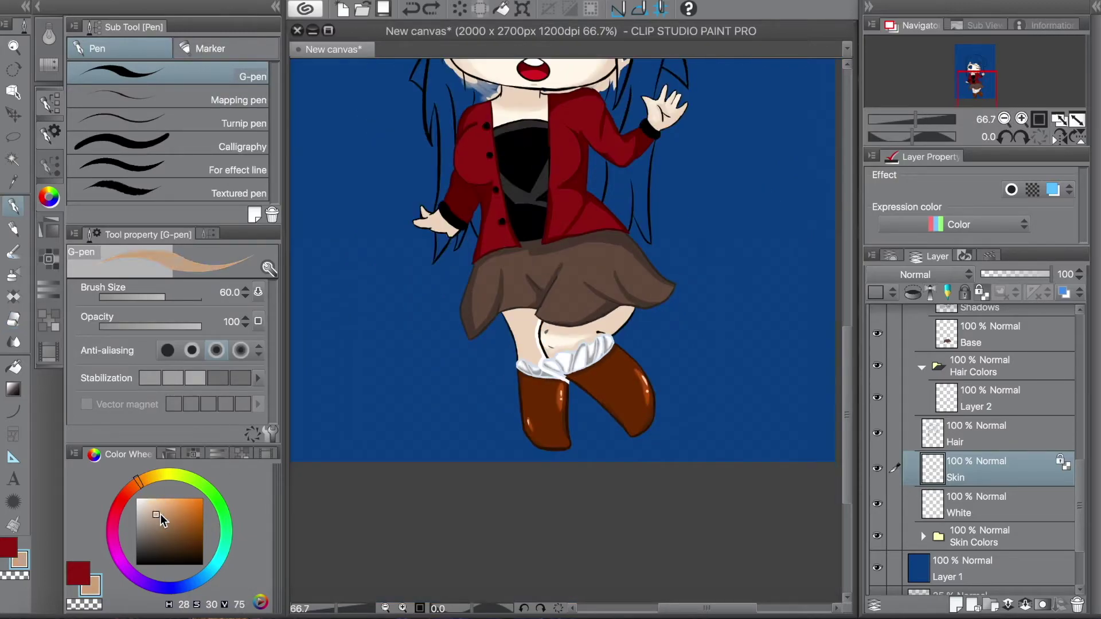
scroll(641, 294, "up", 3)
key("ctrl+z")
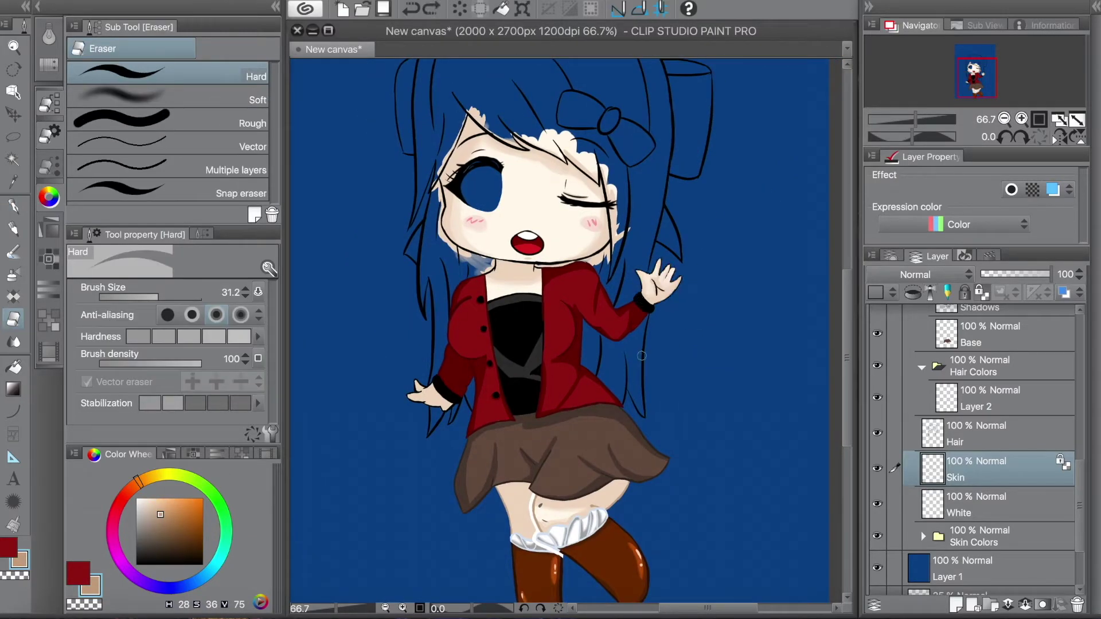
left_click_drag(659, 261, 716, 235)
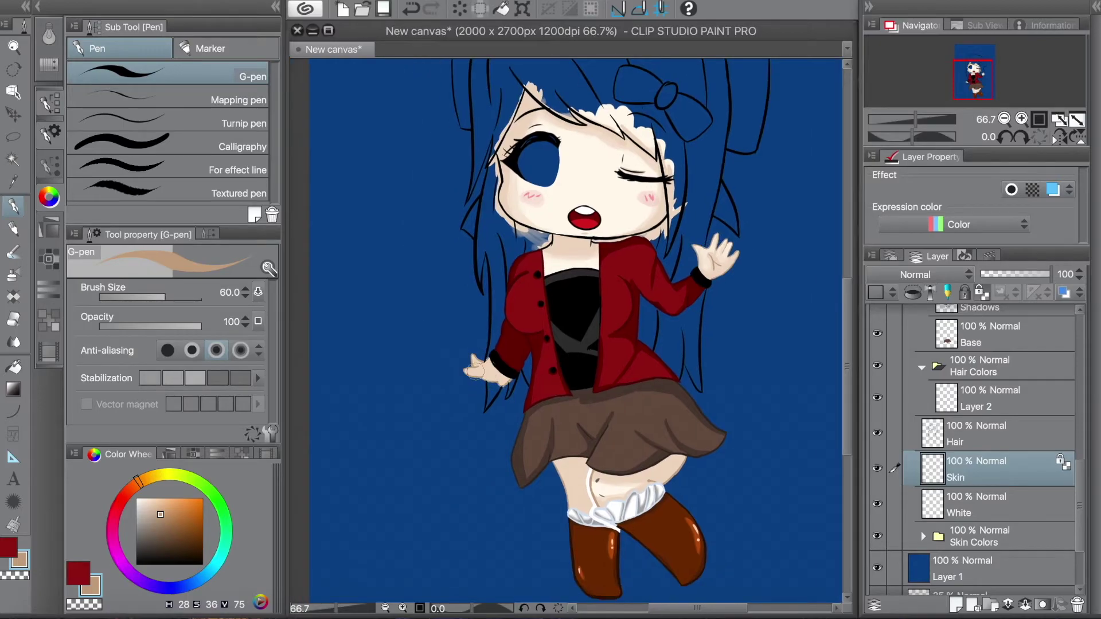
scroll(456, 277, "up", 2)
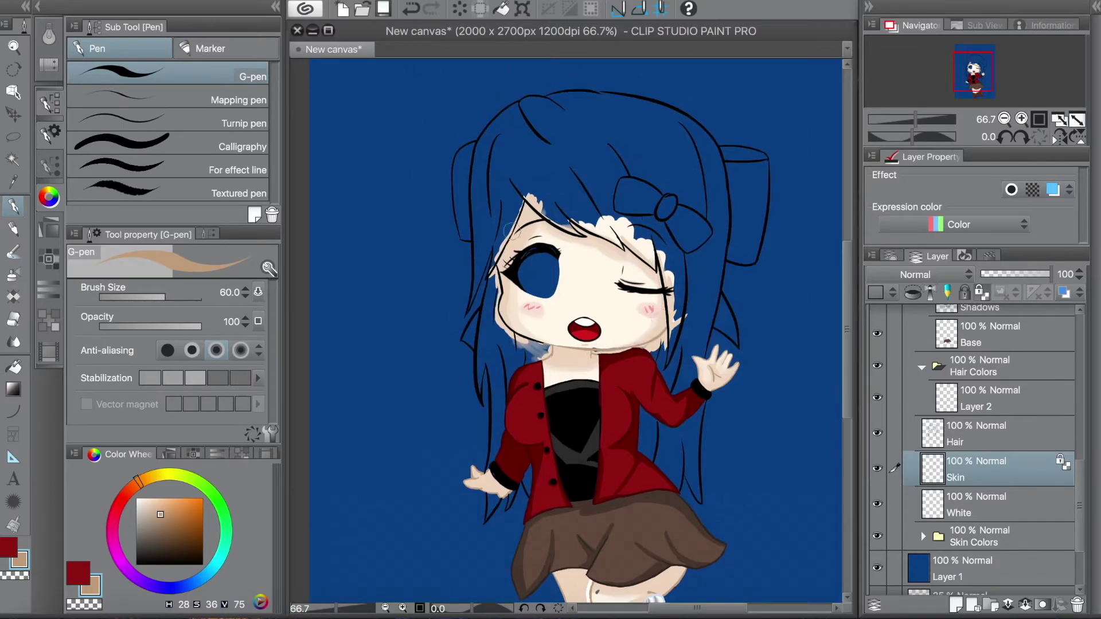
Touch up the skin's base colour along the face and raised hand outlines with the Lighter pencil
left_click(1022, 121)
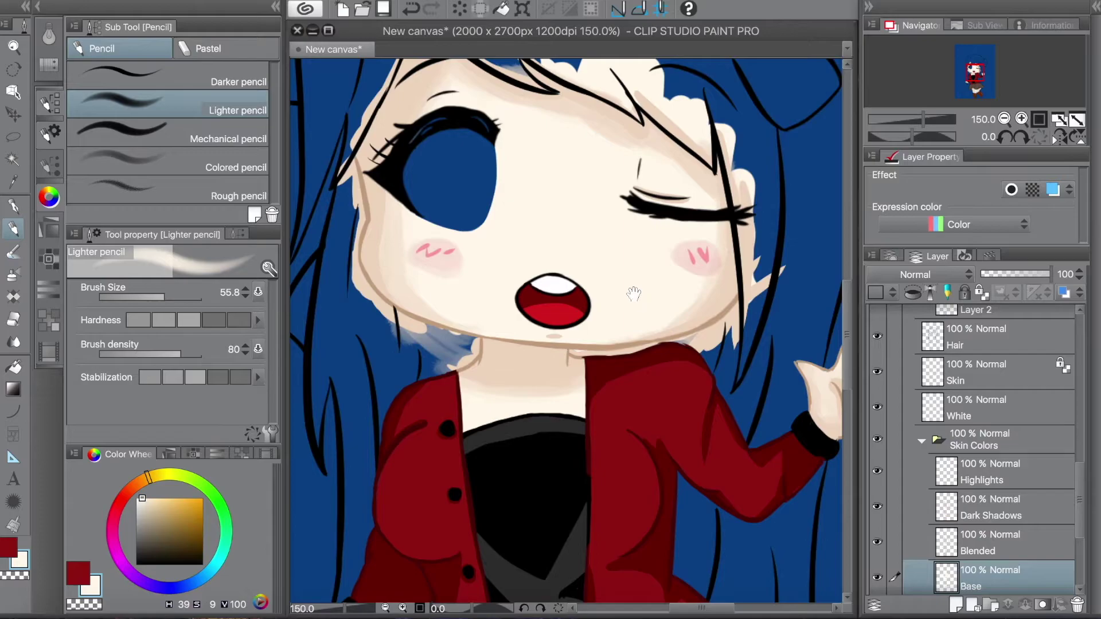
scroll(759, 426, "up", 3)
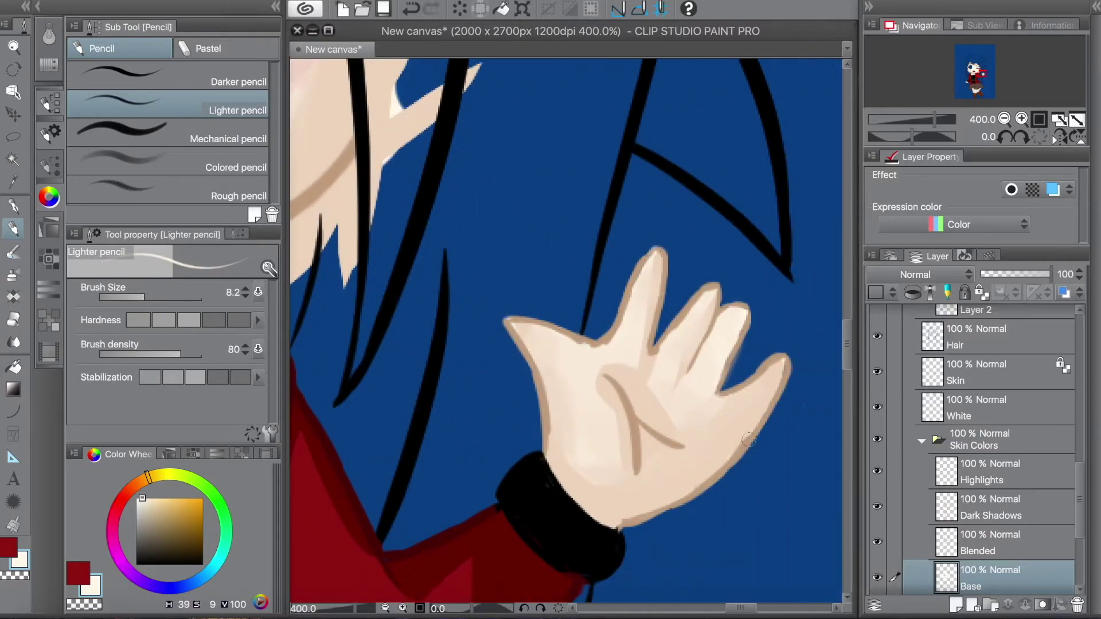
scroll(794, 359, "down", 4)
scroll(565, 333, "down", 2)
Lock the Dark Shadows layer's transparent pixels and recolour the dark knee marks in light brown
key("k")
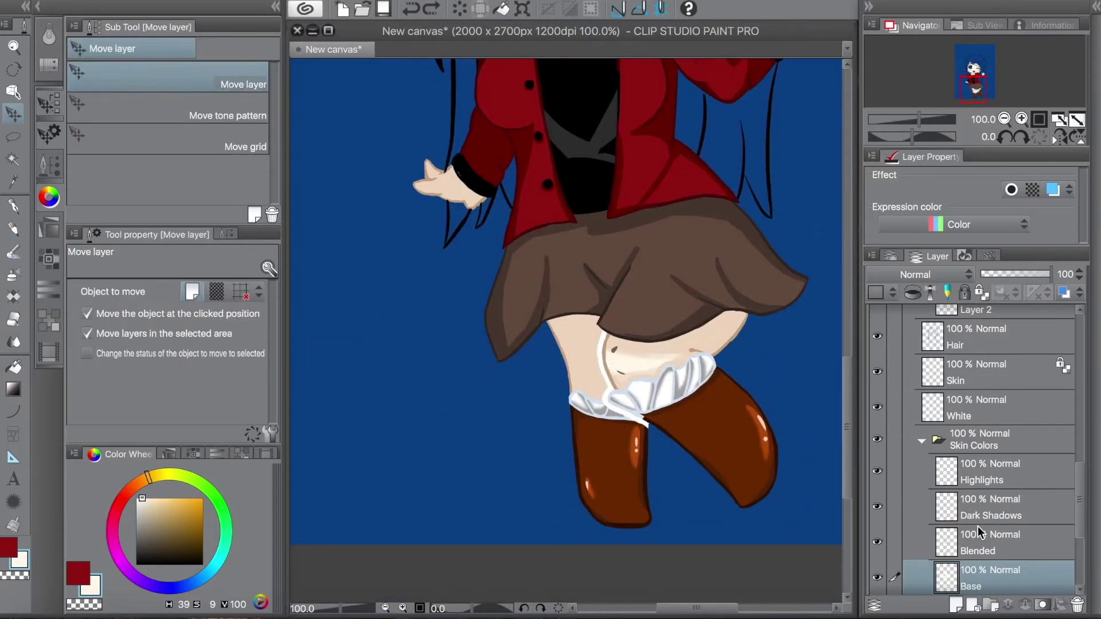
left_click(978, 513)
key("p")
left_click(612, 349, "alt")
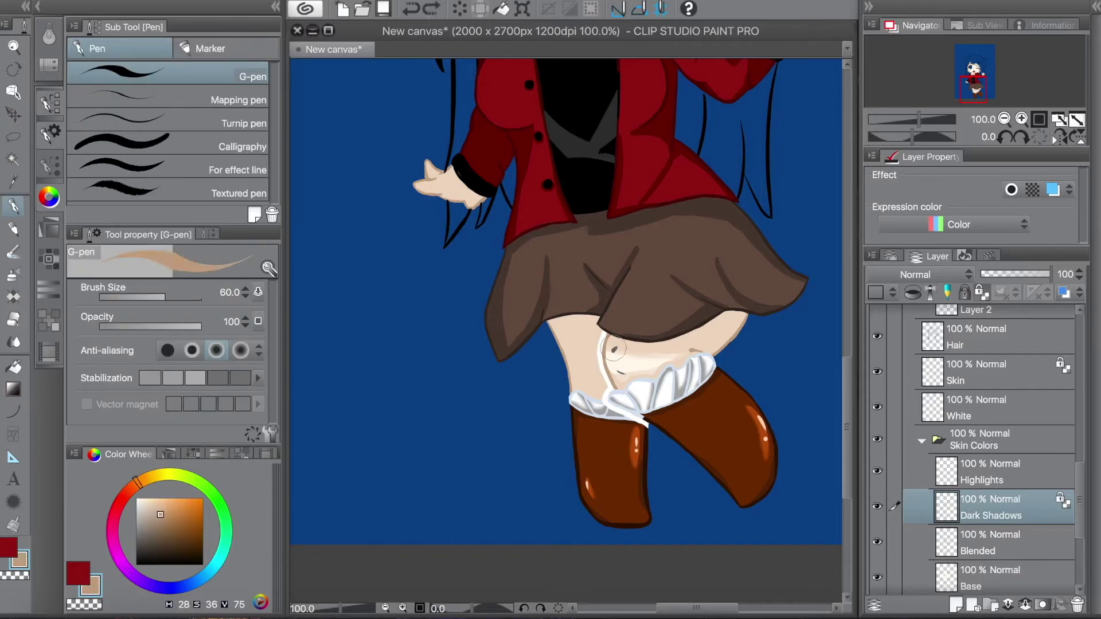
Create a folder below the Acces line art layer containing a layer named Back Bow Shadow
scroll(1008, 381, "up", 5)
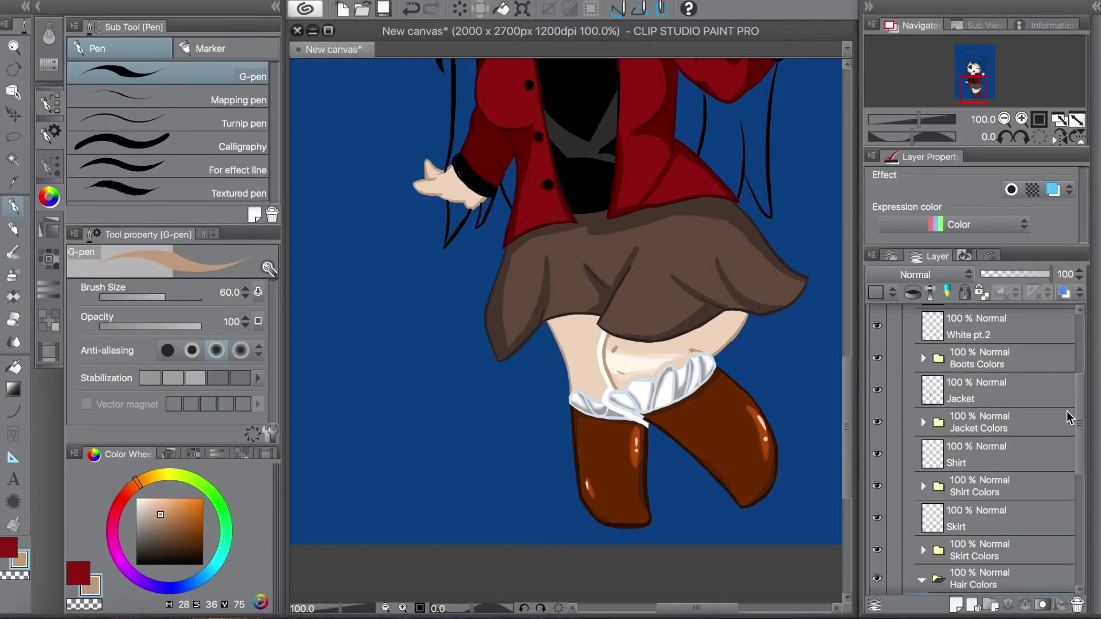
left_click(982, 358)
scroll(565, 329, "up", 6)
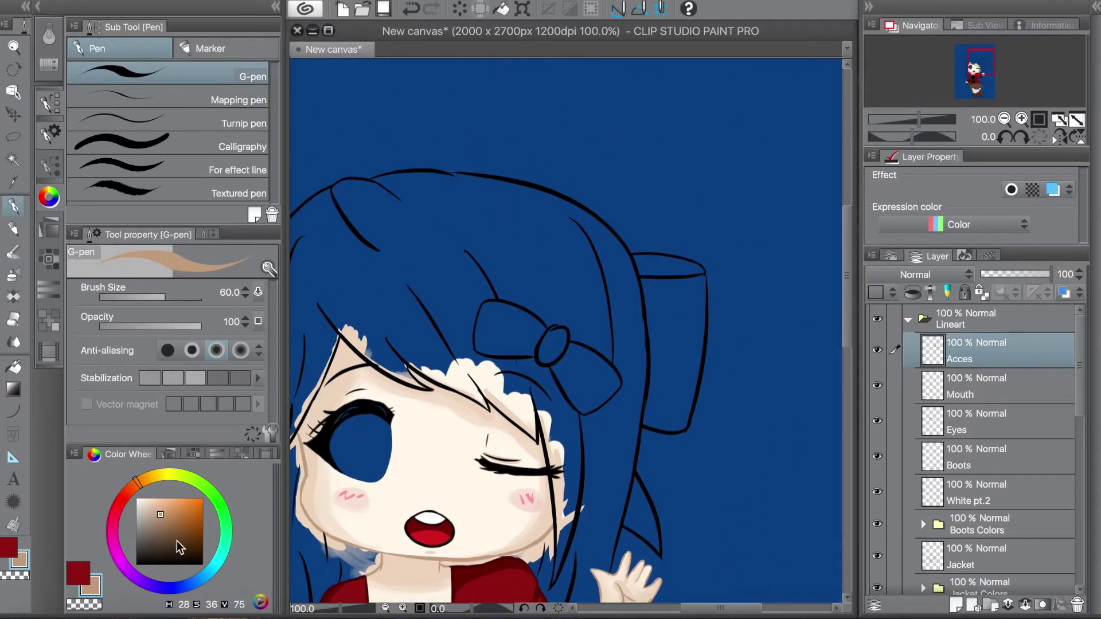
key("x")
right_click(984, 373)
left_click(848, 435)
double_click(986, 422)
type("Back Bow Shadow")
Add a second layer named Back Bow Base to the new folder
right_click(986, 421)
left_click(825, 189)
double_click(972, 423)
type("Back Bow")
key("Return")
left_click(992, 460)
left_click_drag(645, 268, 668, 271)
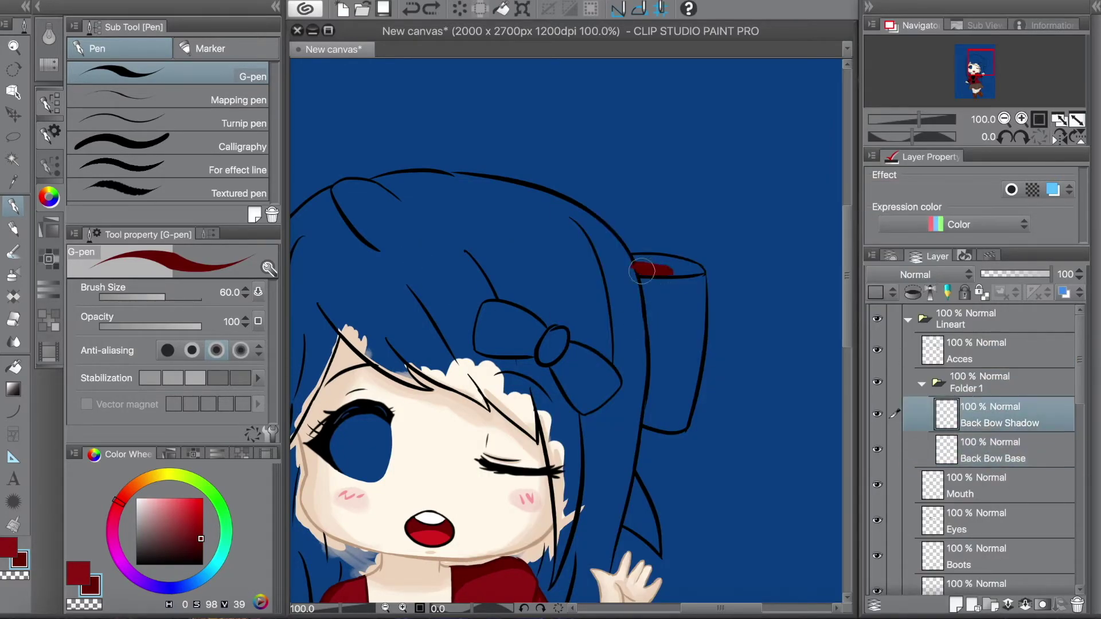
key("ctrl+z")
Move the Acces layer and its colour folder down to the hair layers and rename the folder as Acces Colors
left_click(921, 383)
left_click(931, 360, "ctrl")
left_click_drag(931, 360, 969, 485)
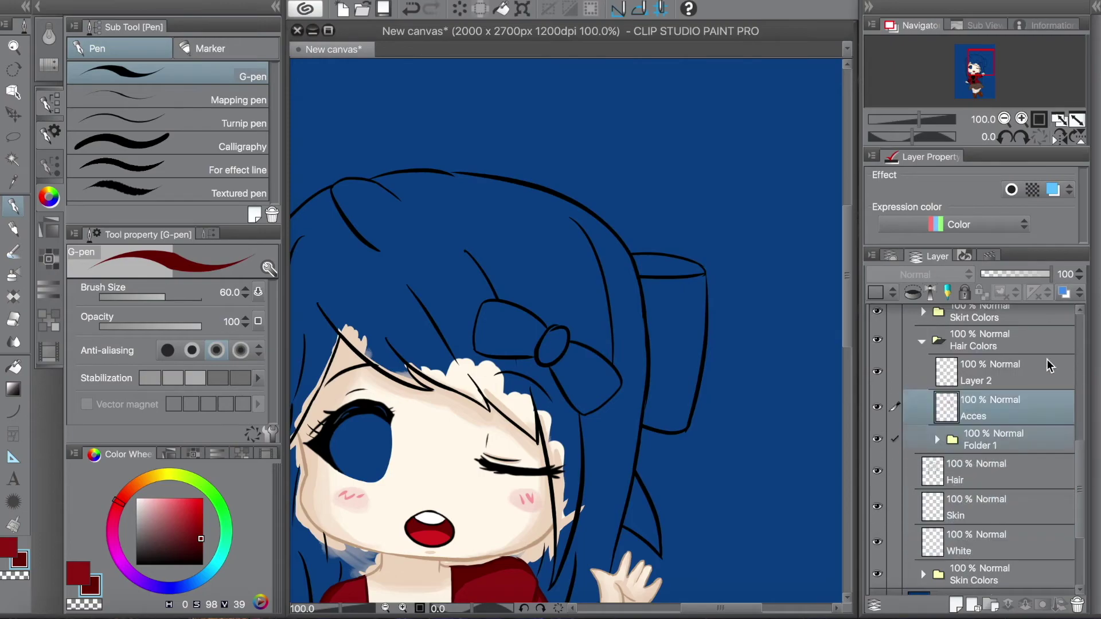
double_click(963, 485)
type("Acces Colors")
key("Return")
Rearrange the Acces layer and Acces Colors folder around the hair layers in the layer stack
left_click(921, 385)
left_click(975, 358)
scroll(1080, 429, "up", 3)
left_click(923, 509)
scroll(975, 459, "down", 2)
left_click(986, 519)
left_click(991, 551, "ctrl")
left_click_drag(974, 519, 948, 432)
Paint the back bow's inner part dark red on the Back Bow Shadow layer and its body a brighter red
left_click(921, 453)
left_click(998, 484)
left_click_drag(662, 269, 619, 275)
mouse_move(633, 393)
left_mouse_down()
mouse_move(651, 305)
mouse_move(634, 314)
mouse_move(626, 369)
mouse_move(658, 423)
left_mouse_up()
key("e")
Reorder the stack so the Hair layer and Hair Colors folder sit above Acces and Acces Colors
left_click_drag(974, 453, 968, 521)
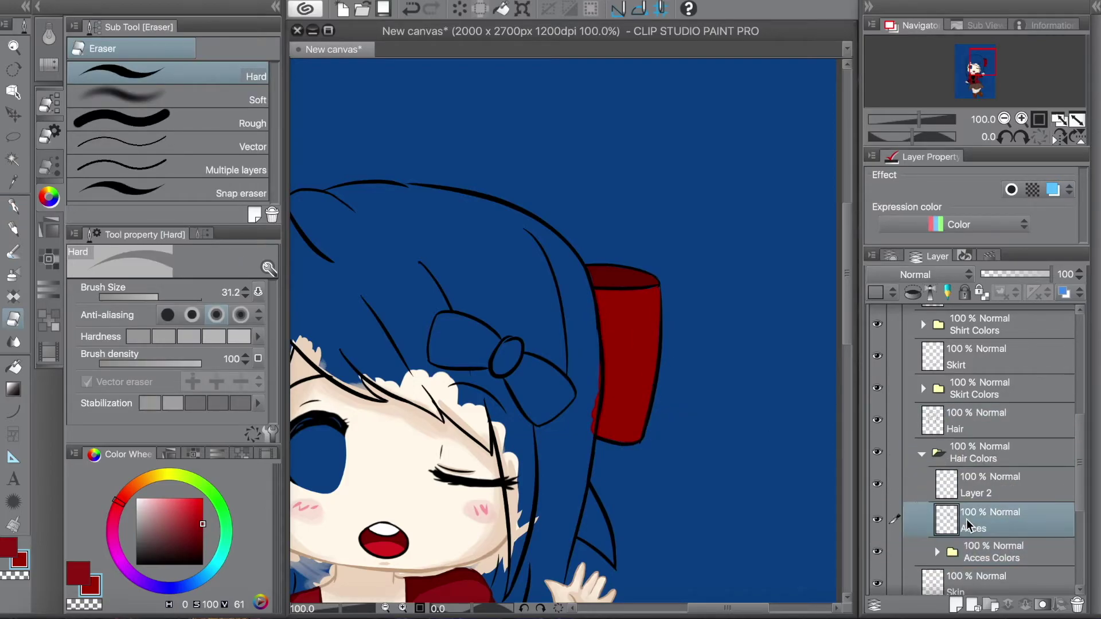
scroll(974, 516, "down", 2)
left_click(1006, 533)
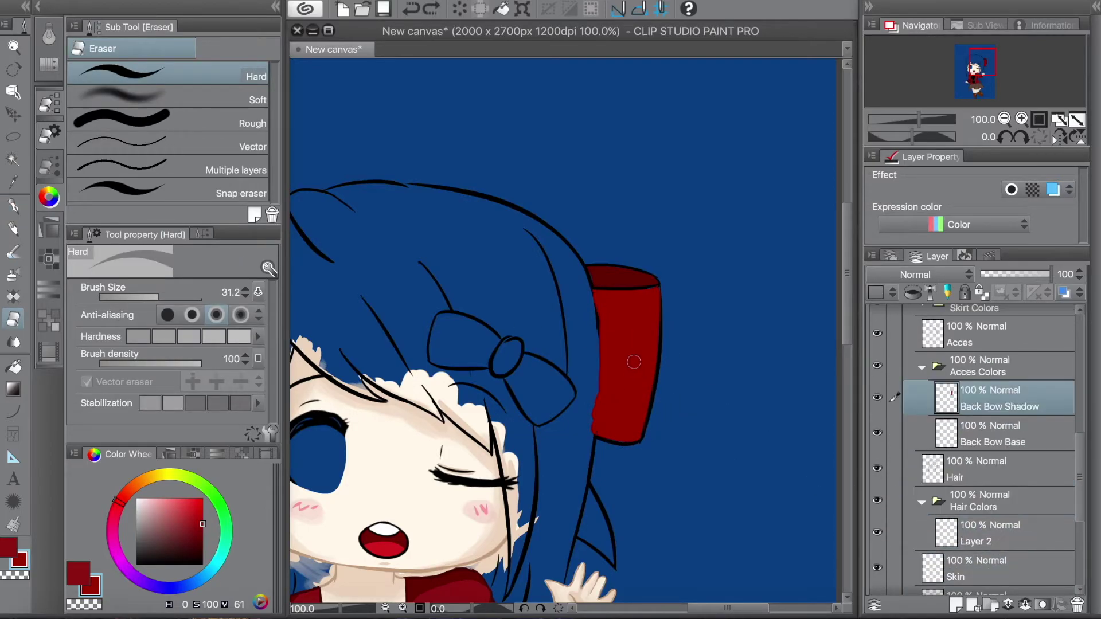
left_click_drag(975, 464, 900, 394)
left_click(922, 438, "ctrl")
left_click(923, 466)
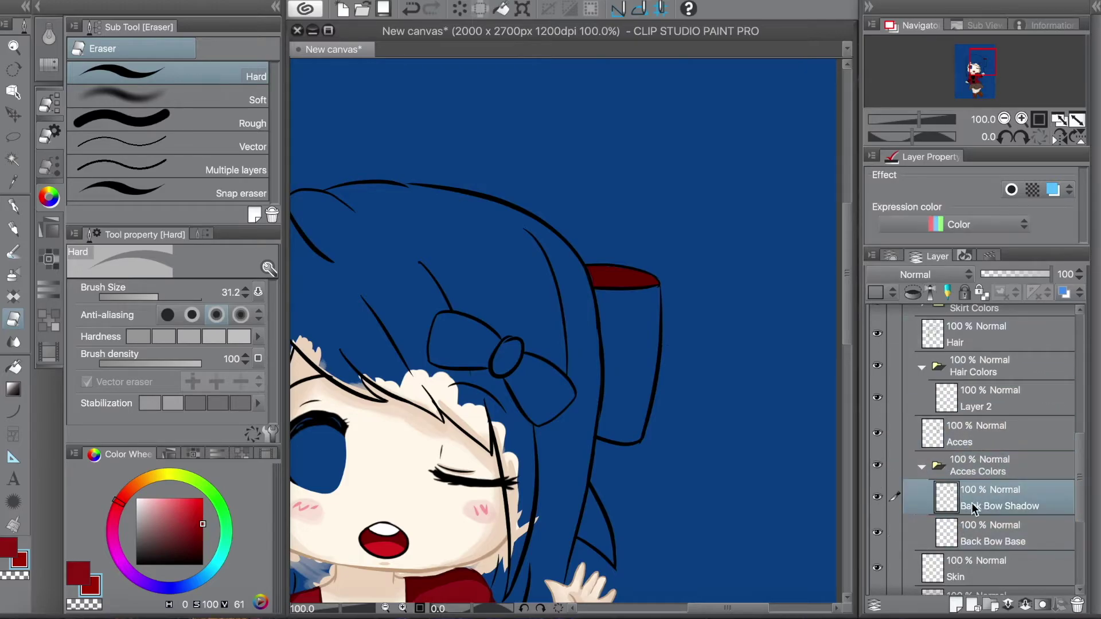
Paint the back bow's body red on the Back Bow Base layer and erase the spill outside its outline
left_click(992, 534)
key("p")
mouse_move(602, 396)
left_mouse_down()
mouse_move(651, 288)
mouse_move(607, 301)
mouse_move(619, 401)
mouse_move(642, 321)
left_mouse_up()
key("e")
Lock the Acces layer's transparent pixels and recolour the back bow's outline in very dark red
left_click(959, 427)
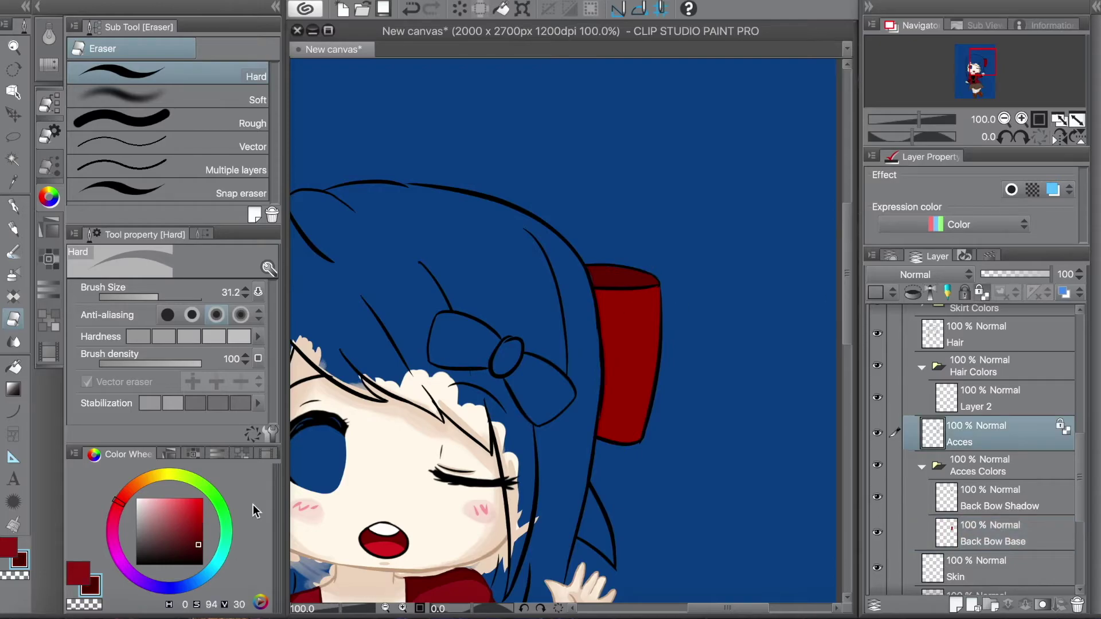
key("p")
left_click_drag(597, 241, 855, 263)
Paint the back bow on the other side of the head red on the Back Bow Base layer
left_click(997, 534)
left_click_drag(574, 344, 567, 390)
mouse_move(476, 358)
left_mouse_down()
mouse_move(445, 425)
mouse_move(452, 490)
mouse_move(330, 412)
left_mouse_up()
key("e")
Add layers named Front Bow Base and Front bow Shadow at the top of the Acces Colors folder
right_click(964, 394)
double_click(958, 493)
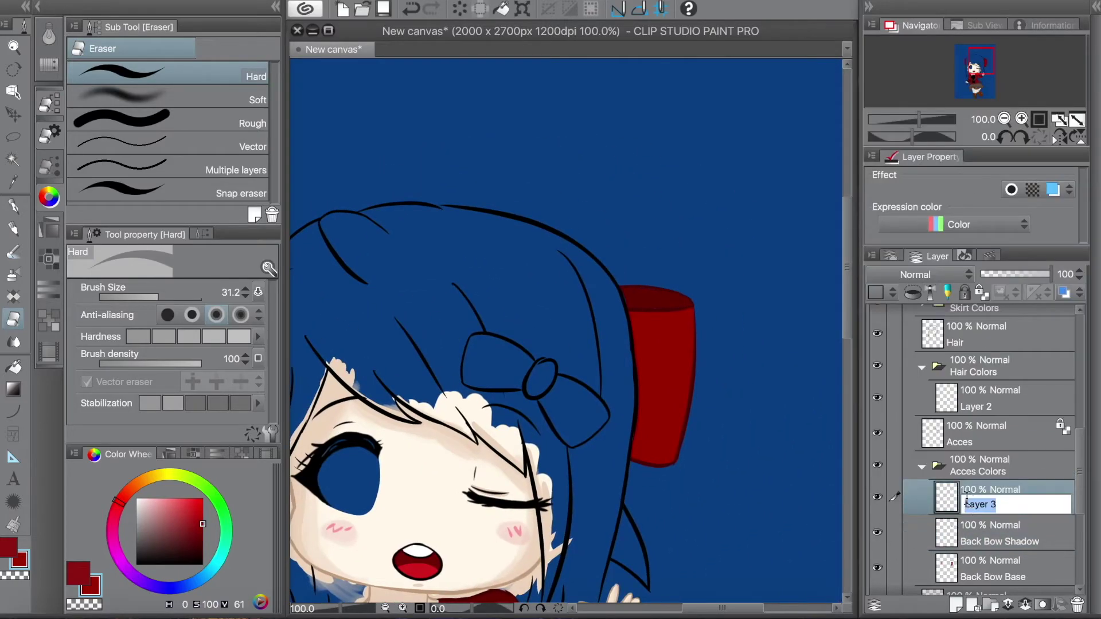
type("Front Bow Base")
key("Return")
key("ctrl+shift+n")
double_click(986, 506)
type("Front bow Shadow")
key("Return")
Add another layer above them named Front bow middle
key("ctrl+shift+n")
double_click(978, 506)
type("Front fow middle")
key("Return")
double_click(977, 505)
type("Front bow middle")
key("Return")
Paint the front bow bright red with a dark red knot and darker fold shading on the Front Bow Base layer
left_click(997, 567)
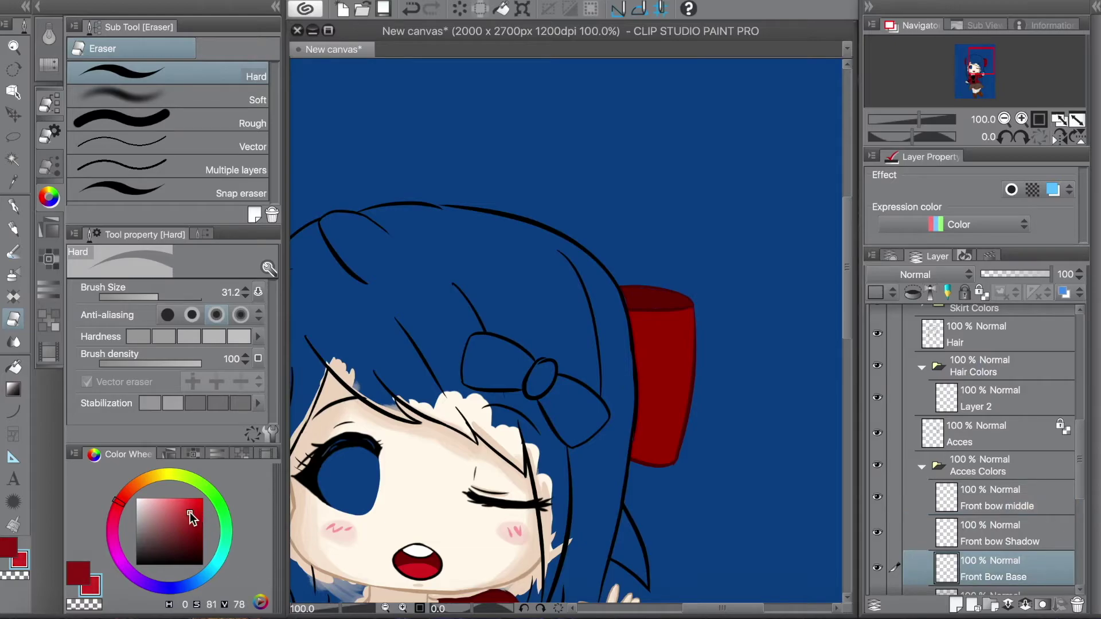
left_click(189, 513)
key("p")
mouse_move(542, 395)
left_mouse_down()
mouse_move(562, 382)
mouse_move(556, 423)
mouse_move(468, 349)
mouse_move(516, 340)
mouse_move(528, 358)
mouse_move(517, 380)
mouse_move(549, 372)
left_mouse_up()
left_click(639, 329, "alt")
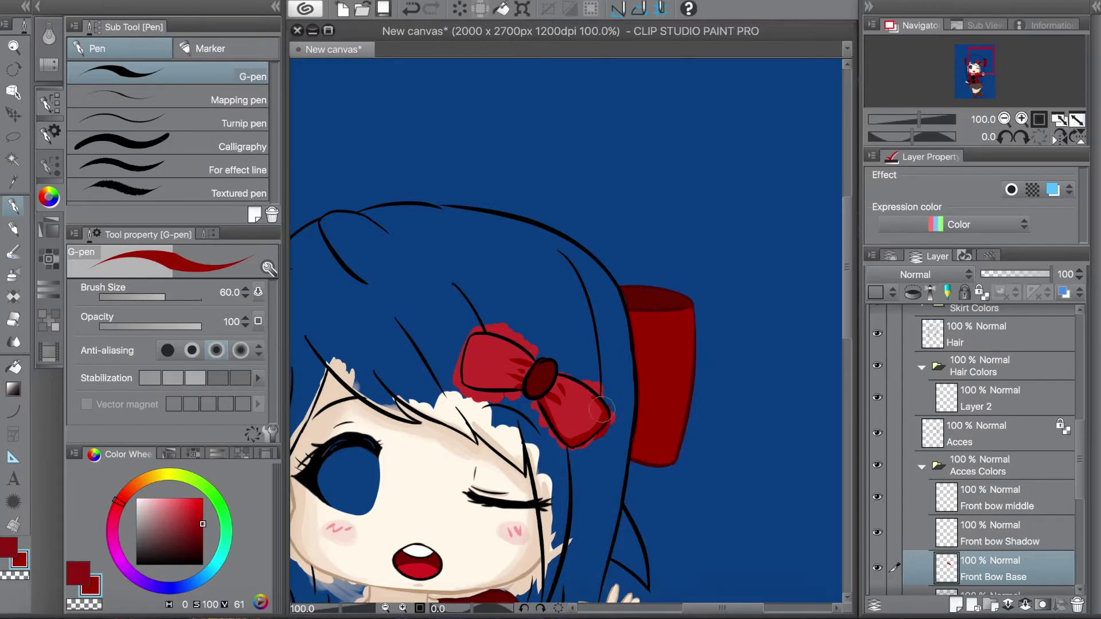
Delete the unused Front bow middle and Front bow Shadow layers
left_click(493, 321, "alt")
right_click(986, 496)
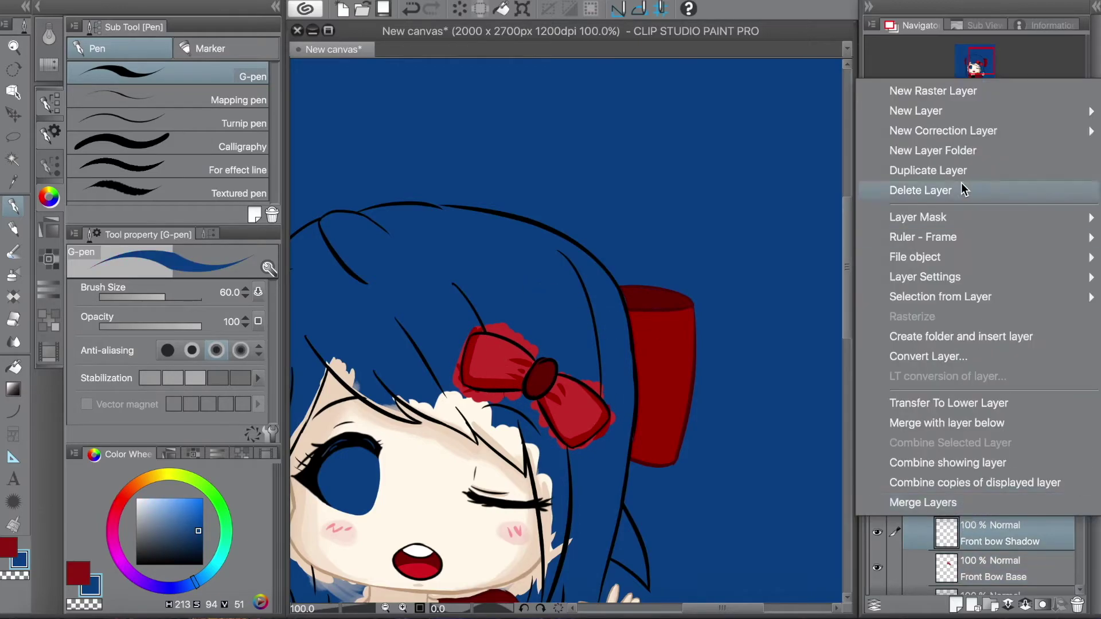
left_click(961, 182)
Erase the red spilling outside the front bow's outline on the Front Bow Base layer
key("e")
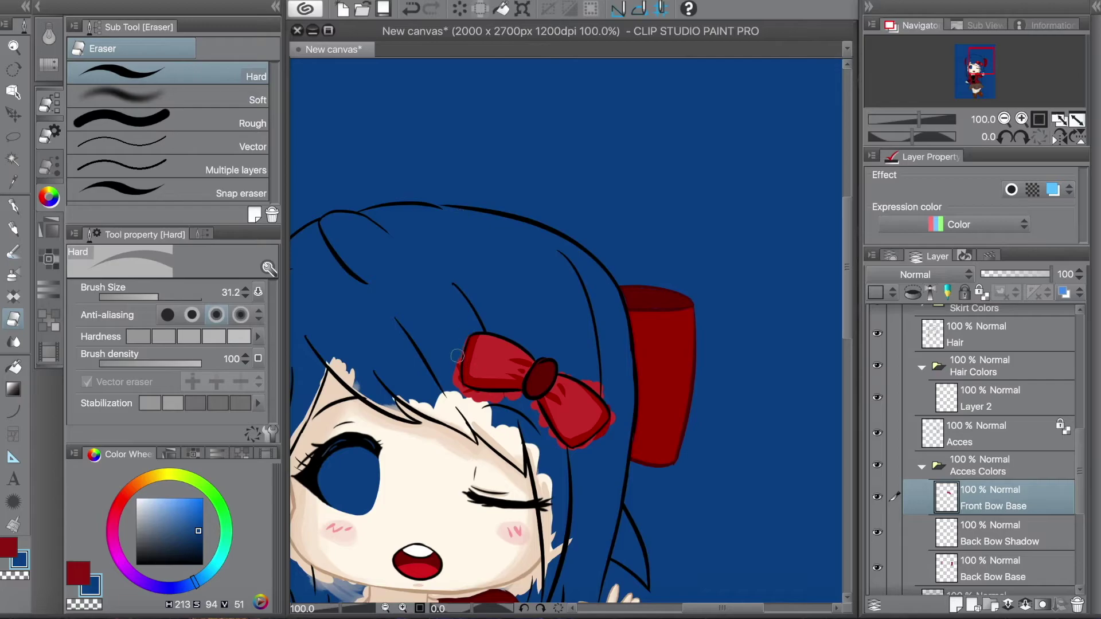
left_click(465, 339, "alt")
left_click_drag(470, 390, 490, 397)
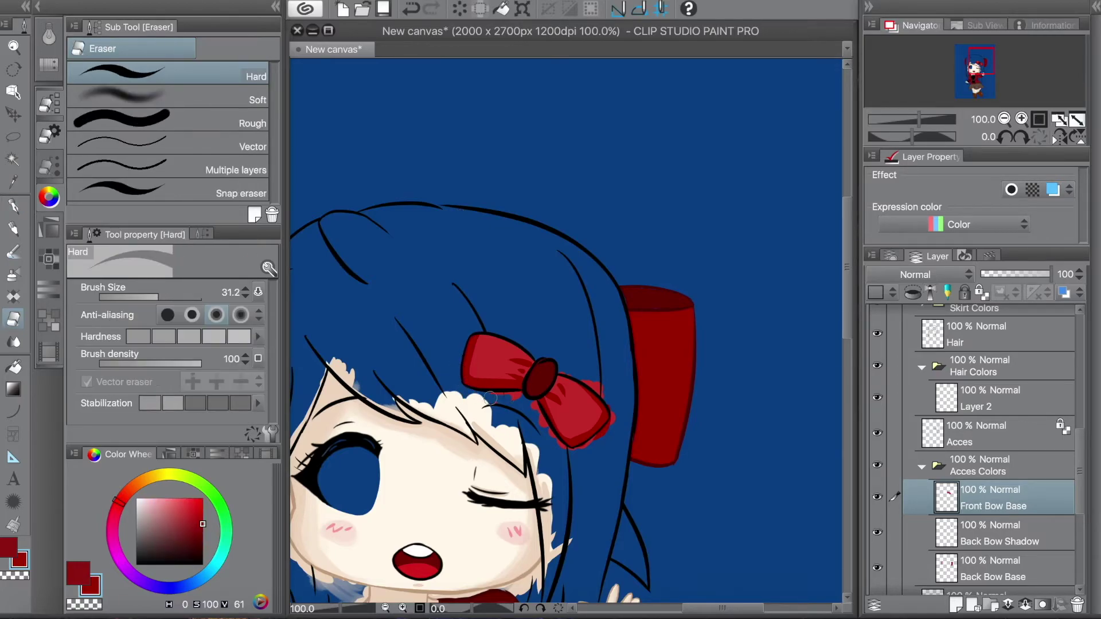
left_click_drag(610, 423, 592, 387)
mouse_move(543, 377)
left_mouse_down()
mouse_move(583, 316)
mouse_move(589, 280)
left_mouse_up()
Paint dark red fold shadows on the back bow with the G-pen, sampling the colour from the front bow's knot
left_click(589, 280, "alt")
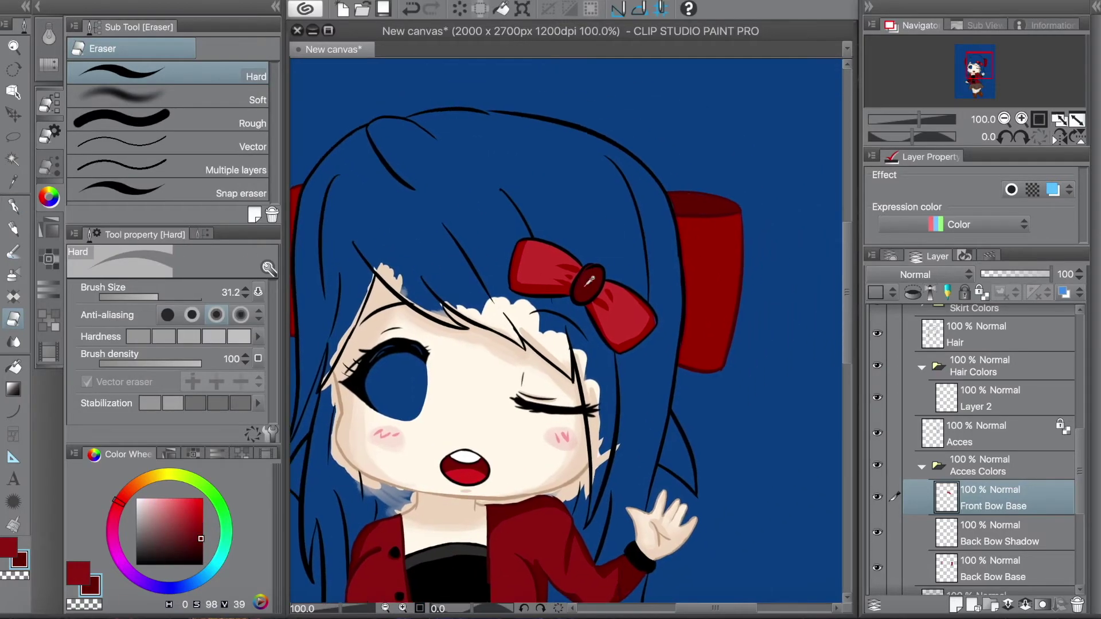
key("p")
key("ctrl+minus")
left_click(645, 289, "alt")
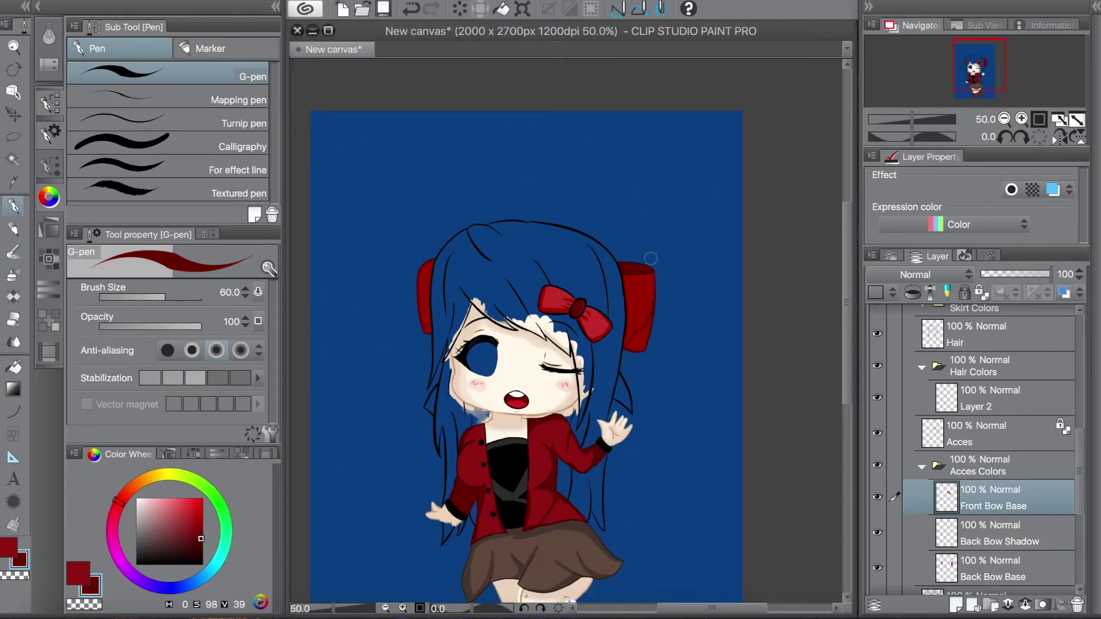
mouse_move(650, 239)
left_mouse_down()
mouse_move(697, 172)
mouse_move(691, 187)
left_mouse_up()
Collapse the Acces Colors folder and recolour the front bow's outline in dark red on the Acces layer
left_click(921, 466)
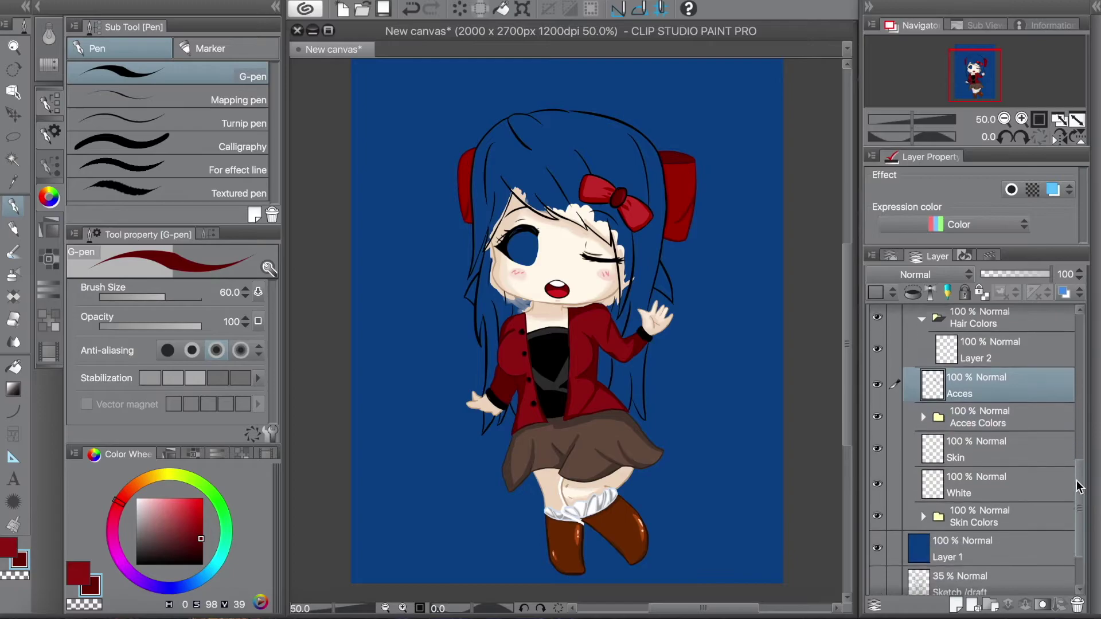
left_click(986, 457)
key("ctrl+plus")
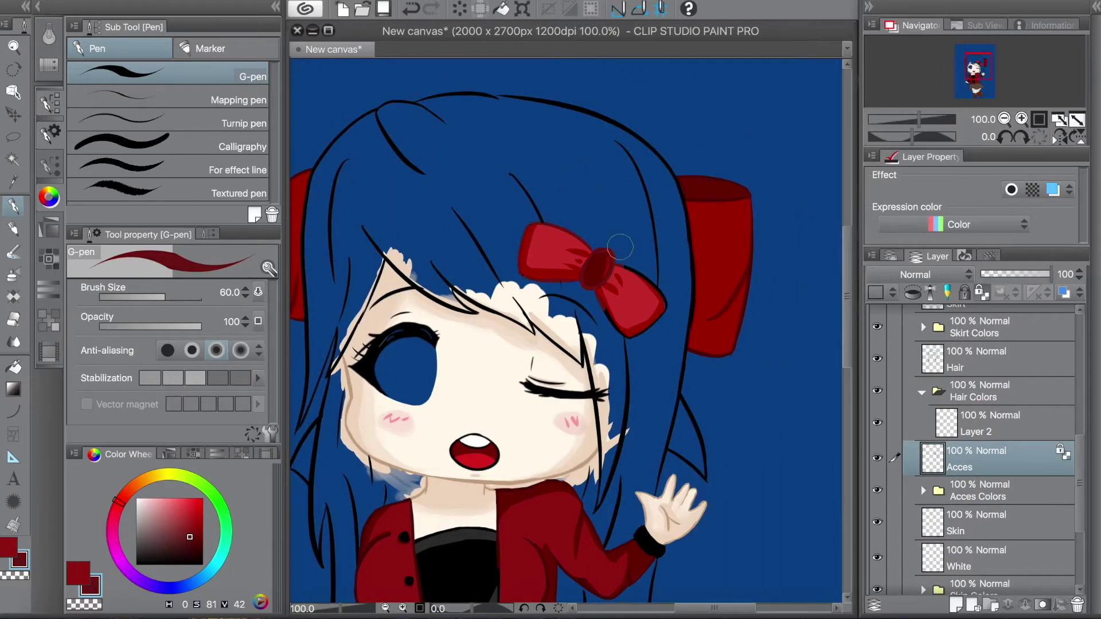
Paint both tails of the back bow dark red with the G-pen on the Back Bow Shadow layer
left_click(662, 301, "ctrl+shift")
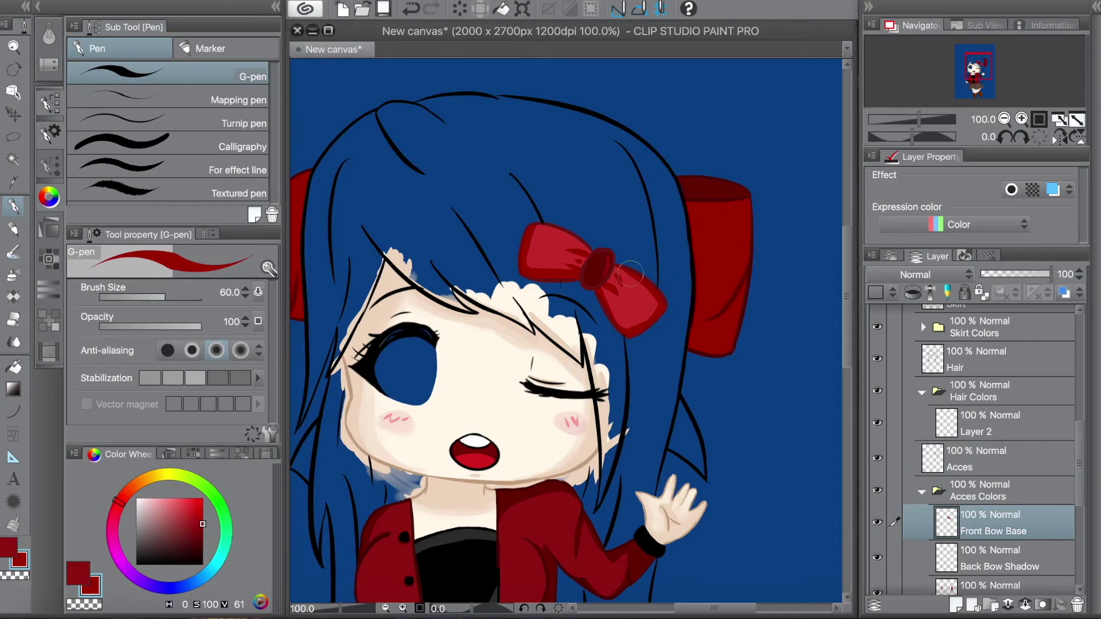
left_click(997, 359)
key("e")
left_click_drag(685, 432, 758, 304)
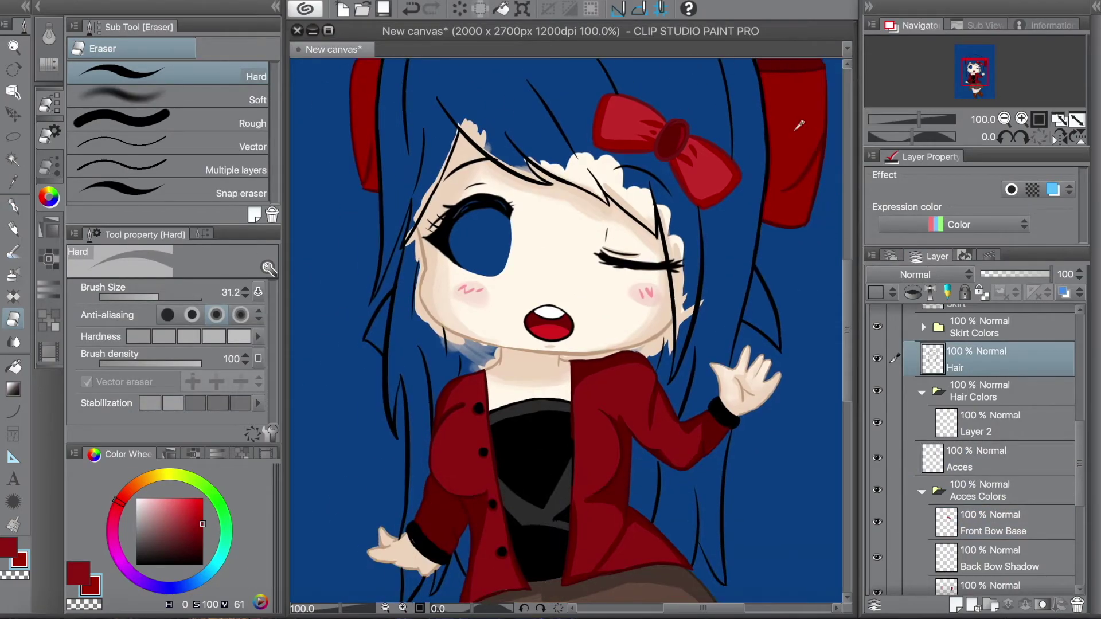
left_click(759, 305, "ctrl+shift")
key("p")
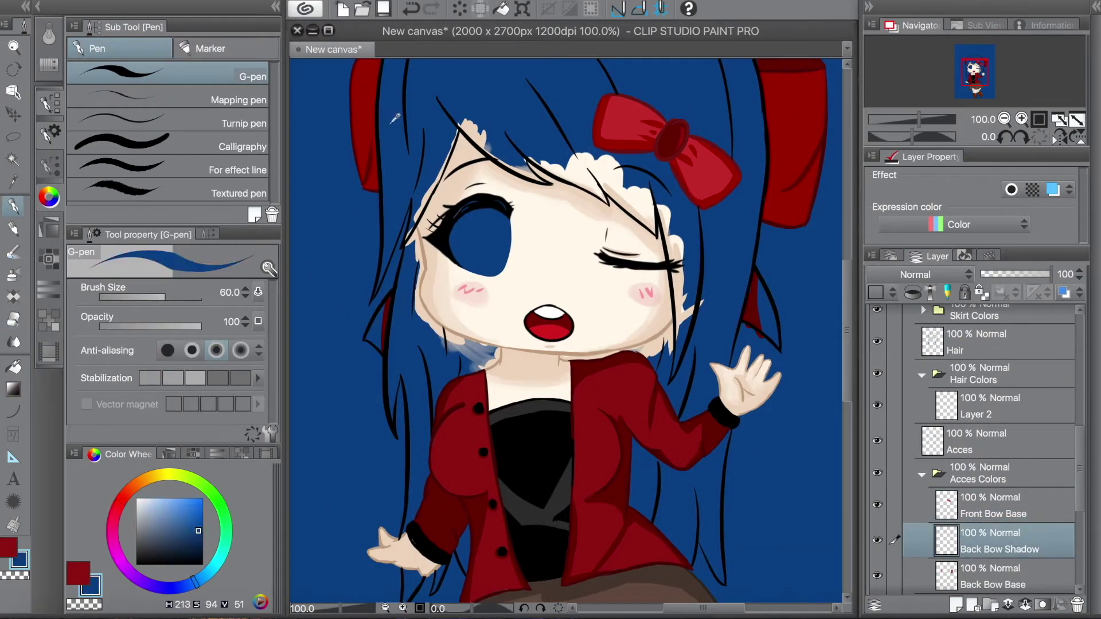
left_click_drag(380, 296, 373, 361)
left_click_drag(758, 281, 765, 349)
Erase the red spilling around the back bow's tails and recolour their outlines dark red on the Acces layer
key("e")
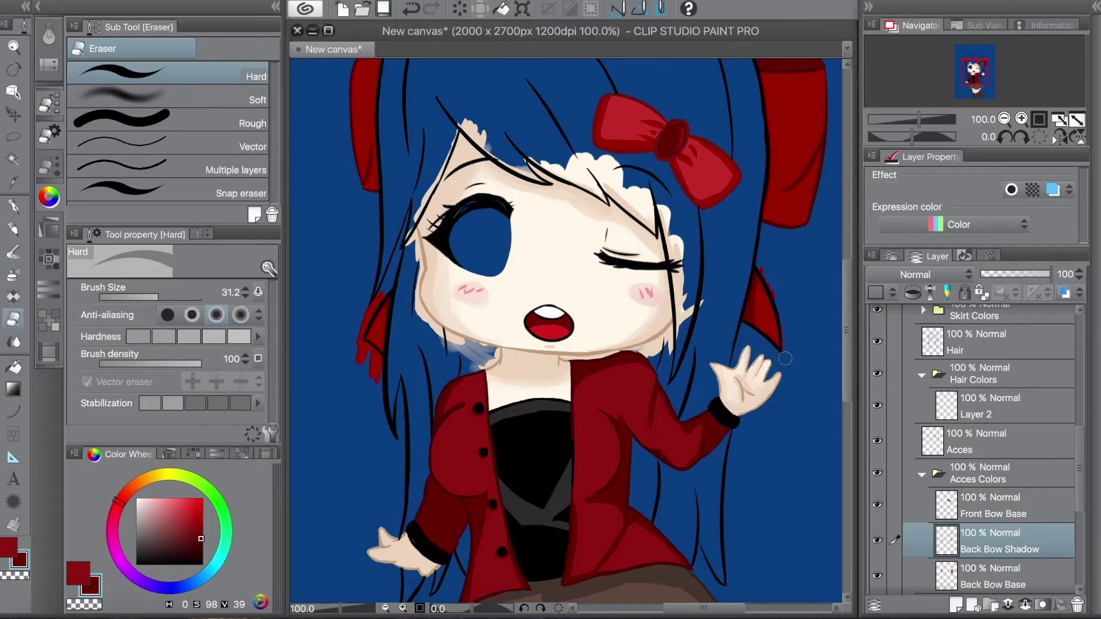
left_click(766, 320, "ctrl+shift")
key("p")
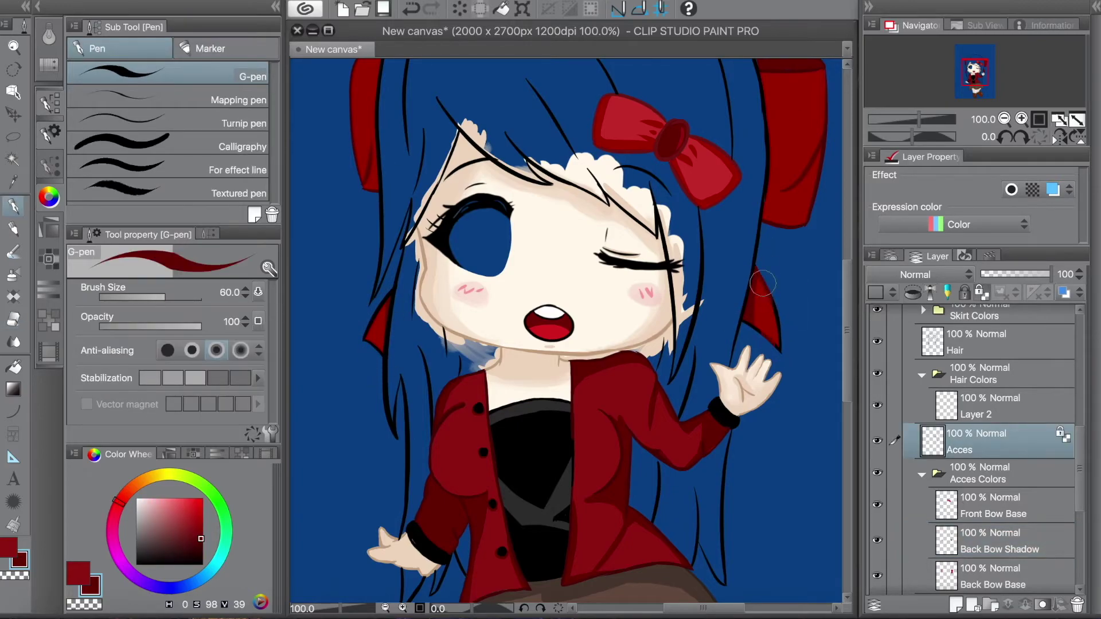
left_click_drag(803, 408, 769, 485)
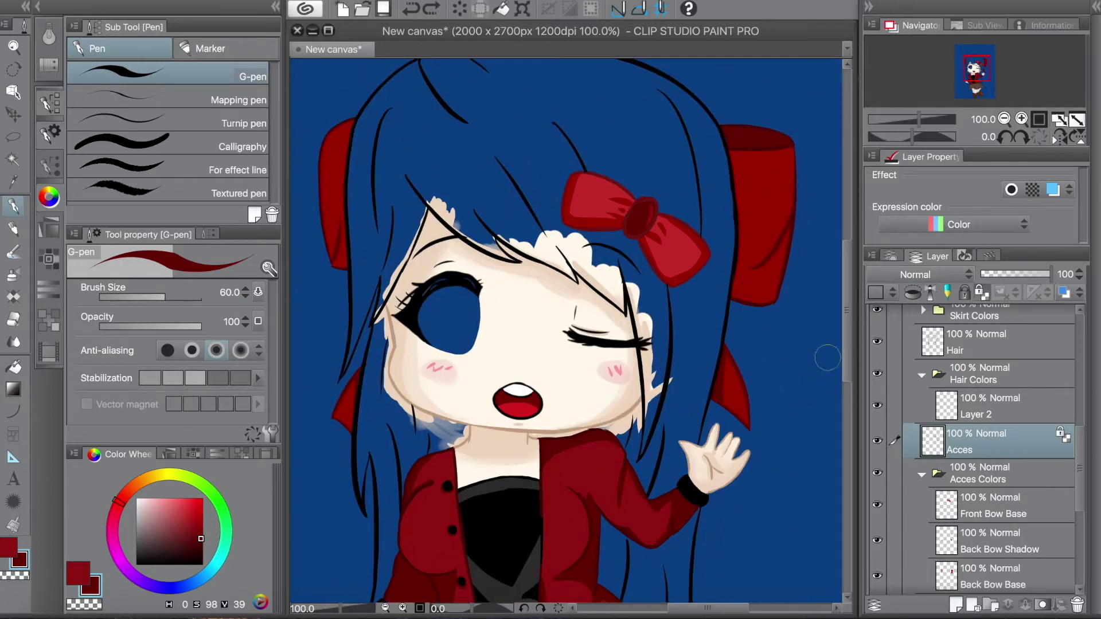
Rename Layer 2 in the Hair Colors folder as Base
left_click_drag(811, 386, 883, 292)
scroll(991, 458, "up", 3)
left_click(992, 518)
double_click(992, 534)
type("Ba")
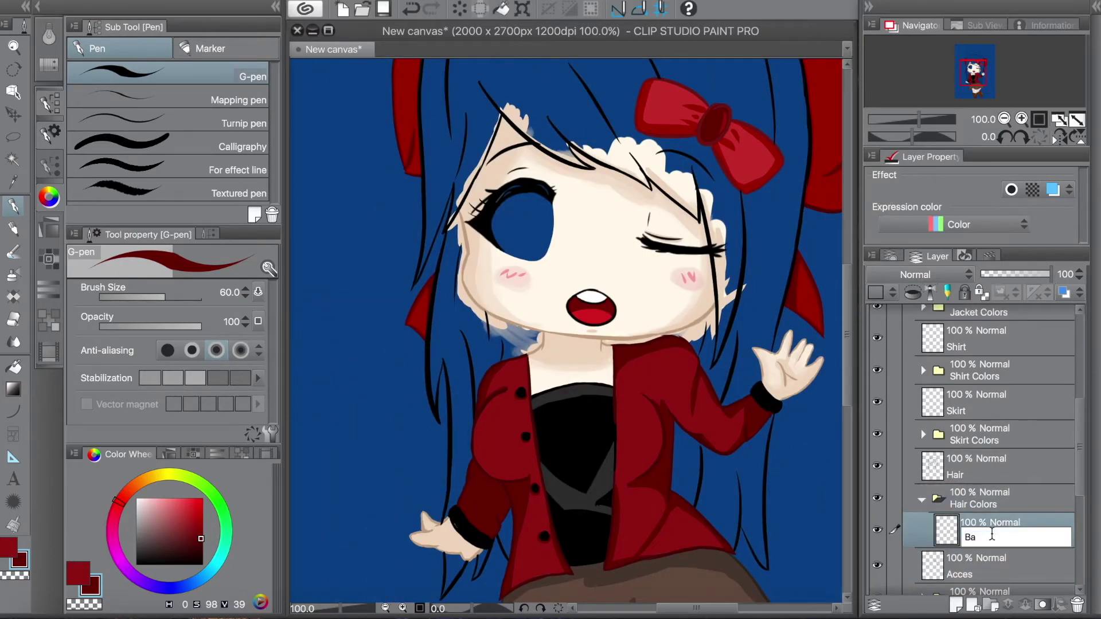
type("se")
key("Return")
Choose a light peach colour for the hair and dab a test swatch on the canvas beside the jacket's hem
scroll(1082, 456, "down", 1)
left_click(413, 348, "alt")
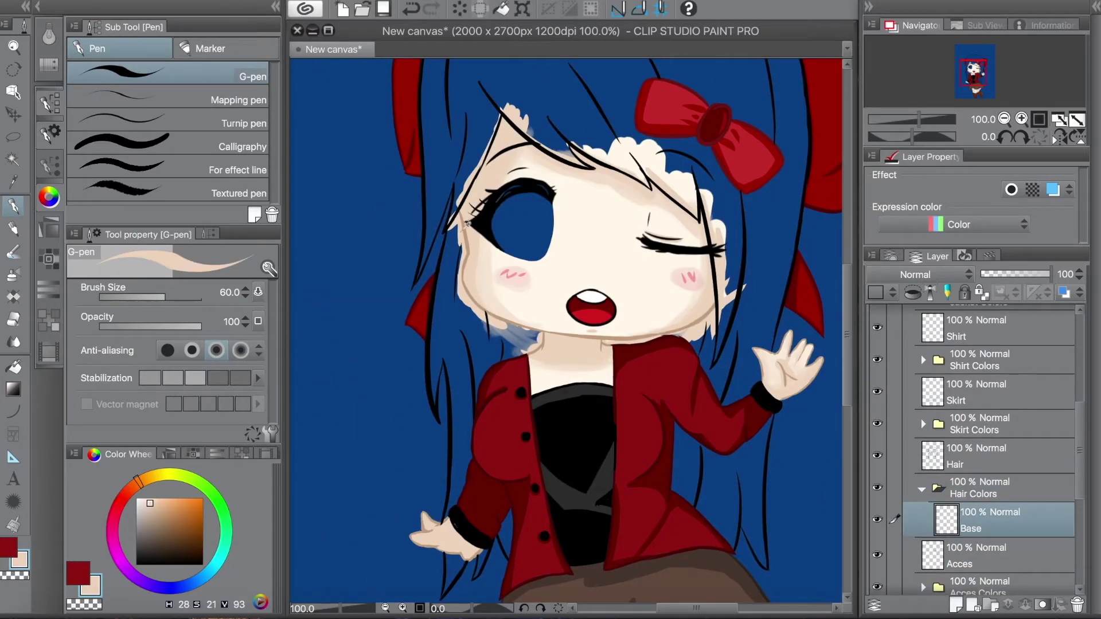
left_click_drag(976, 79, 974, 89)
scroll(983, 447, "up", 6)
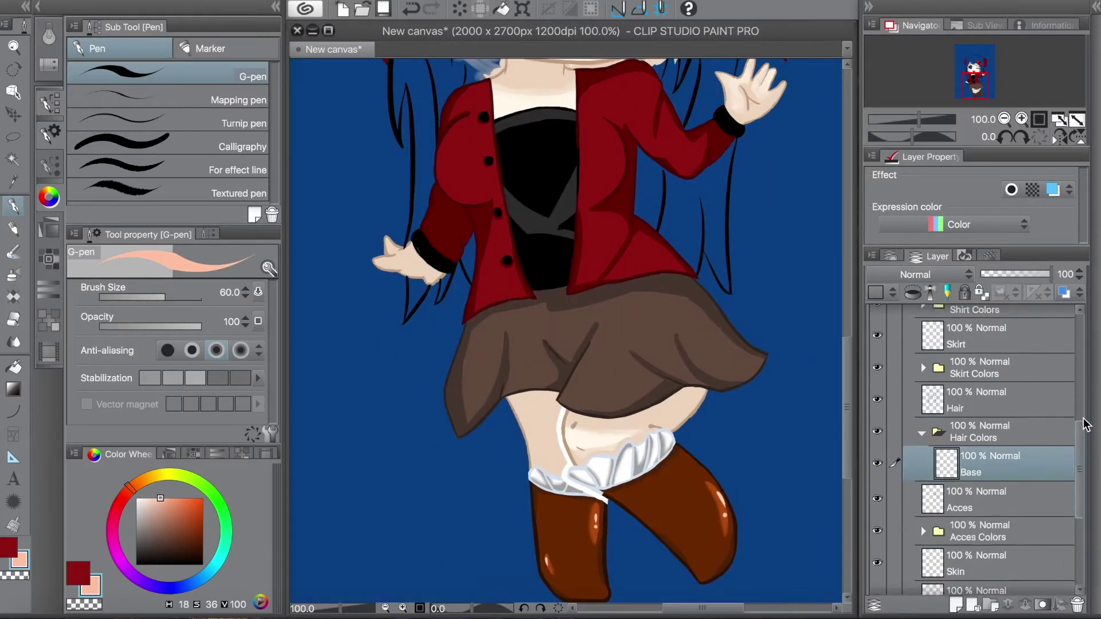
left_click(992, 450)
key("ctrl+plus")
scroll(982, 384, "down", 6)
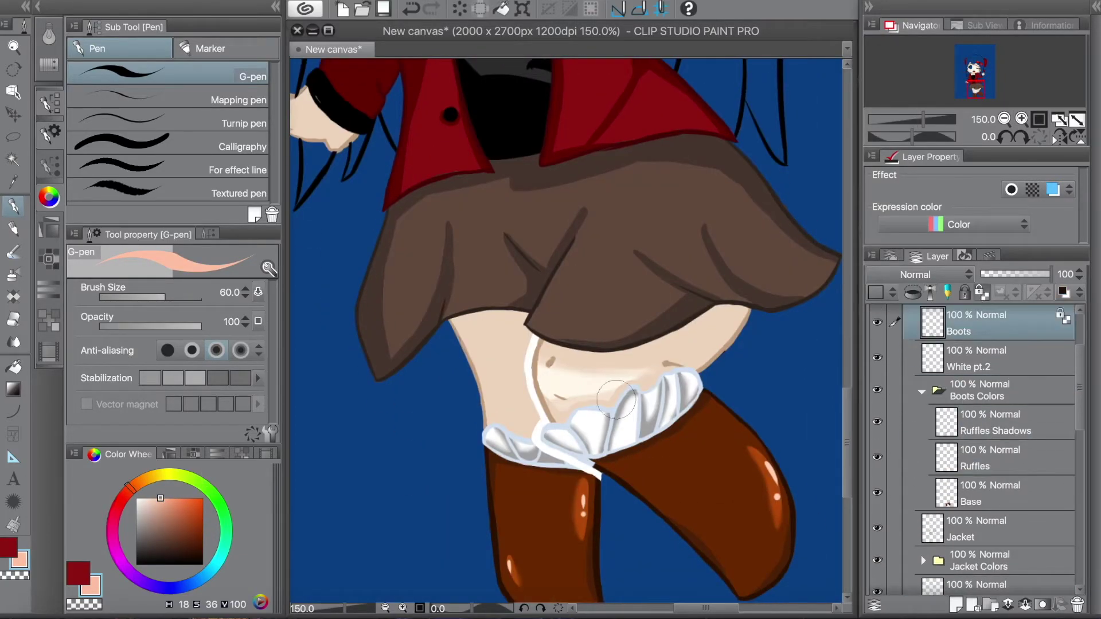
scroll(1020, 424, "up", 5)
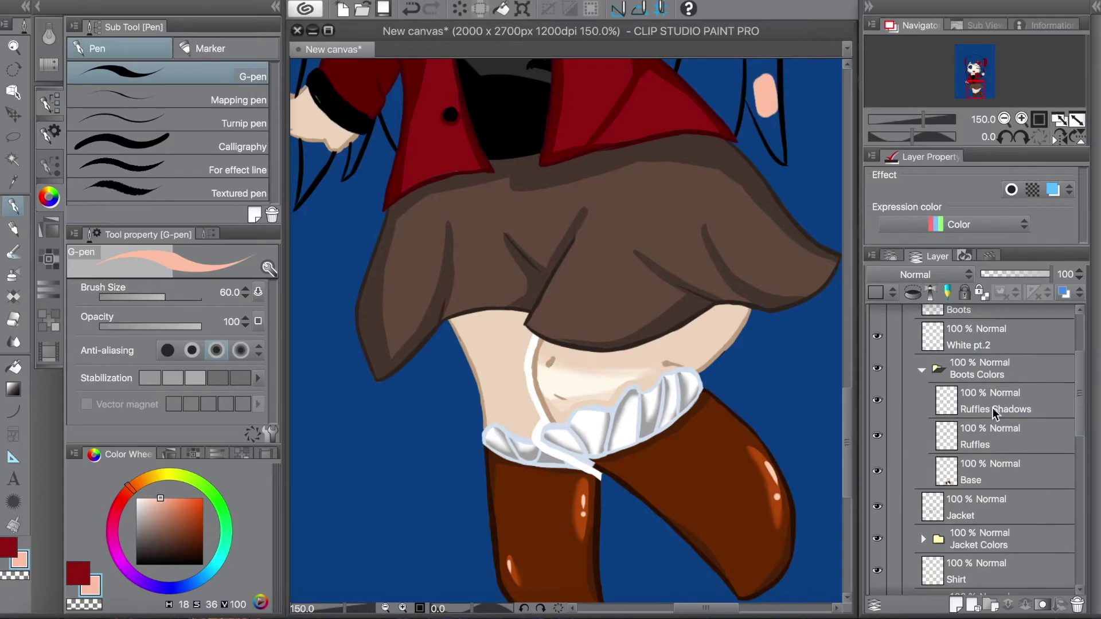
Select the Ruffles layer in the Boots Colors folder and pick a medium red for the G-pen
left_click(992, 435)
left_click(753, 416, "alt")
left_click(992, 401, "ctrl")
left_click(229, 1)
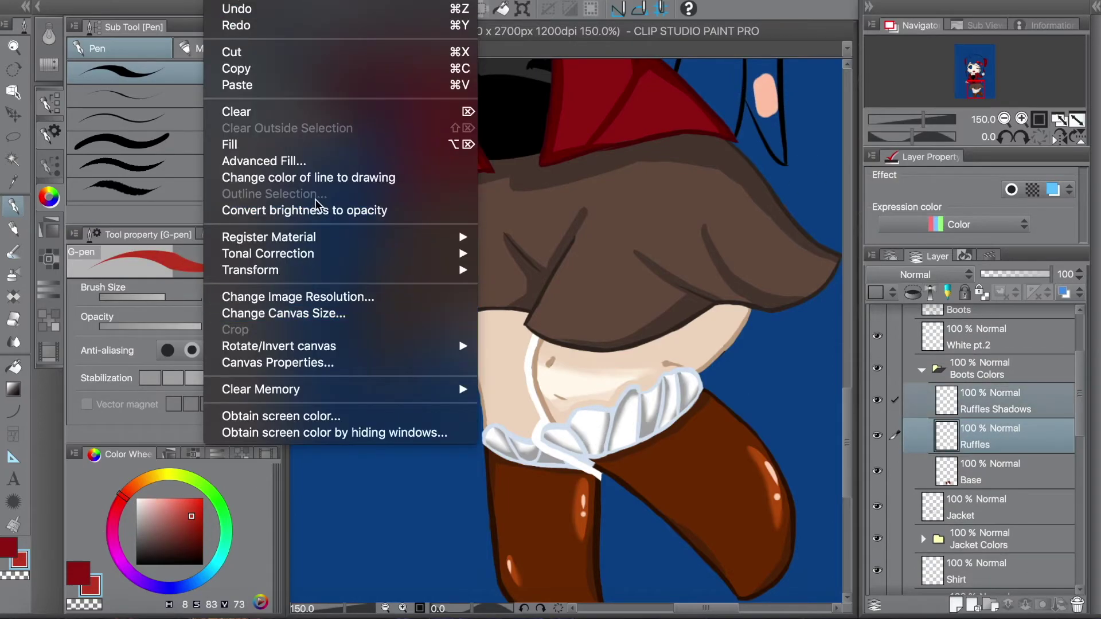
left_click(229, 1)
left_click(230, 2)
mouse_move(323, 255)
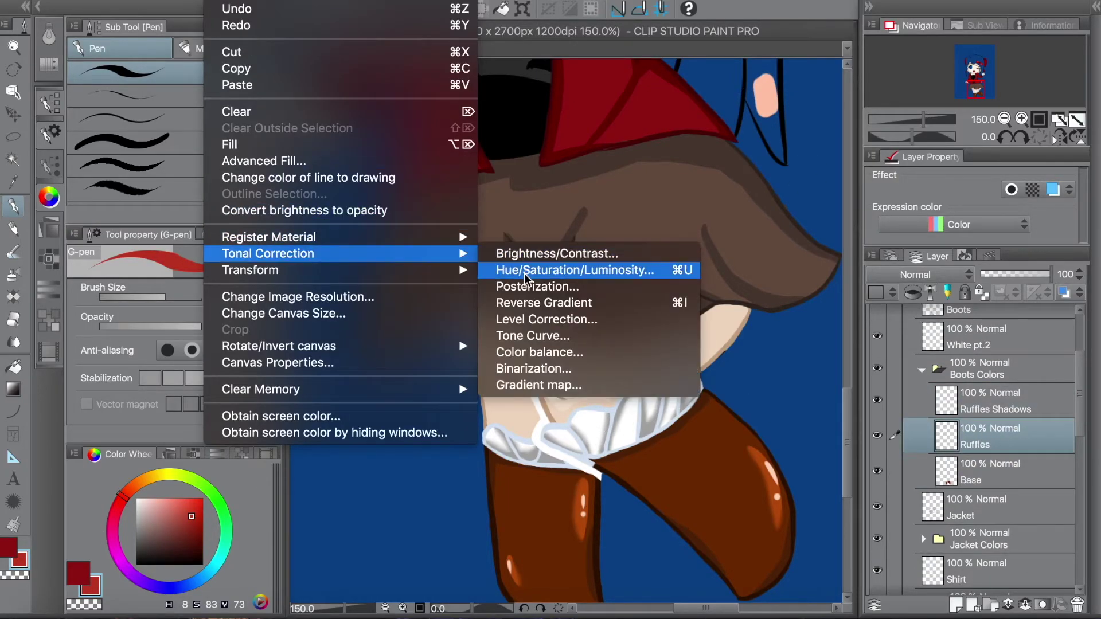
left_click(530, 269)
left_click(359, 91)
left_click(432, 59)
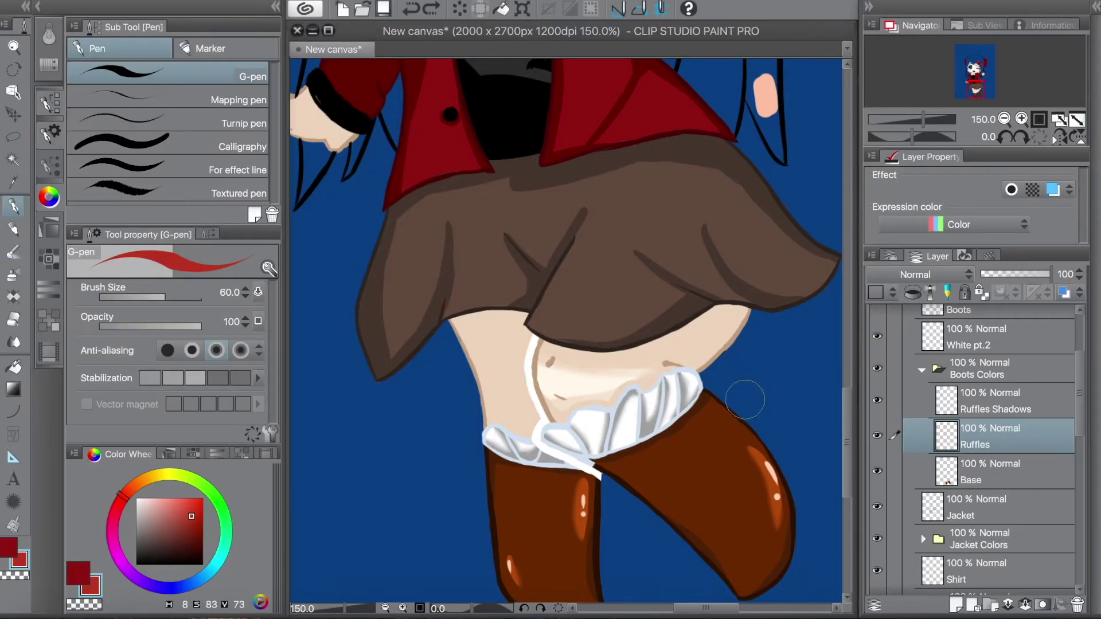
key("ctrl+z")
With transparent pixels locked, recolour the boot ruffles red on the Ruffles layer and their shading dark red on the Ruffles Shadows layer
left_click_drag(558, 444, 665, 396)
key("ctrl+z")
left_click_drag(631, 430, 542, 450)
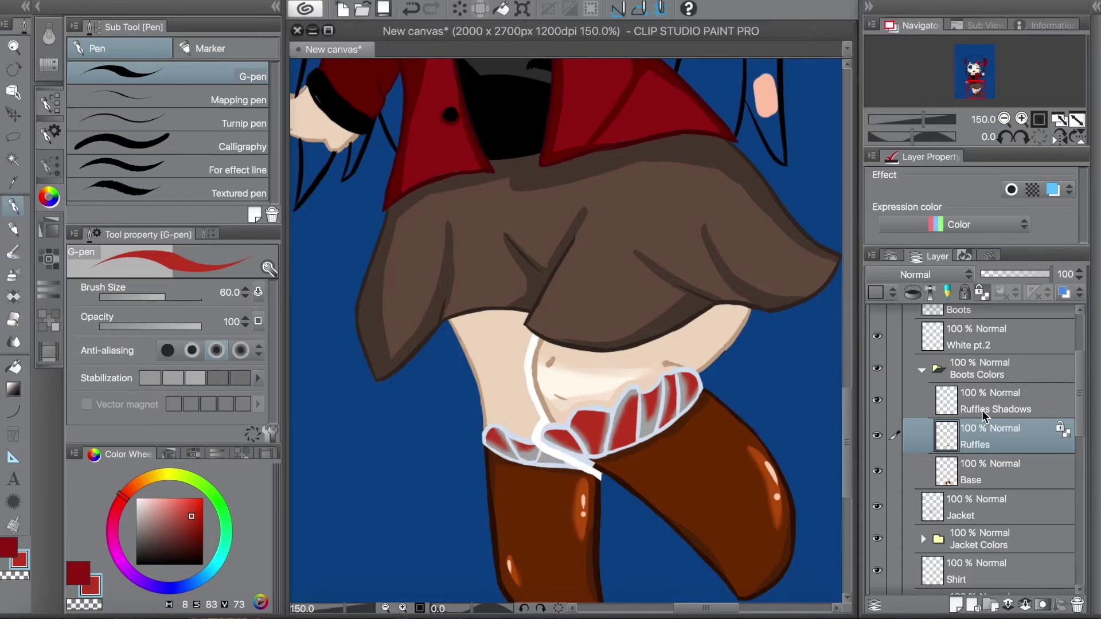
left_click(982, 414)
mouse_move(688, 375)
left_mouse_down()
mouse_move(642, 430)
mouse_move(499, 434)
left_mouse_up()
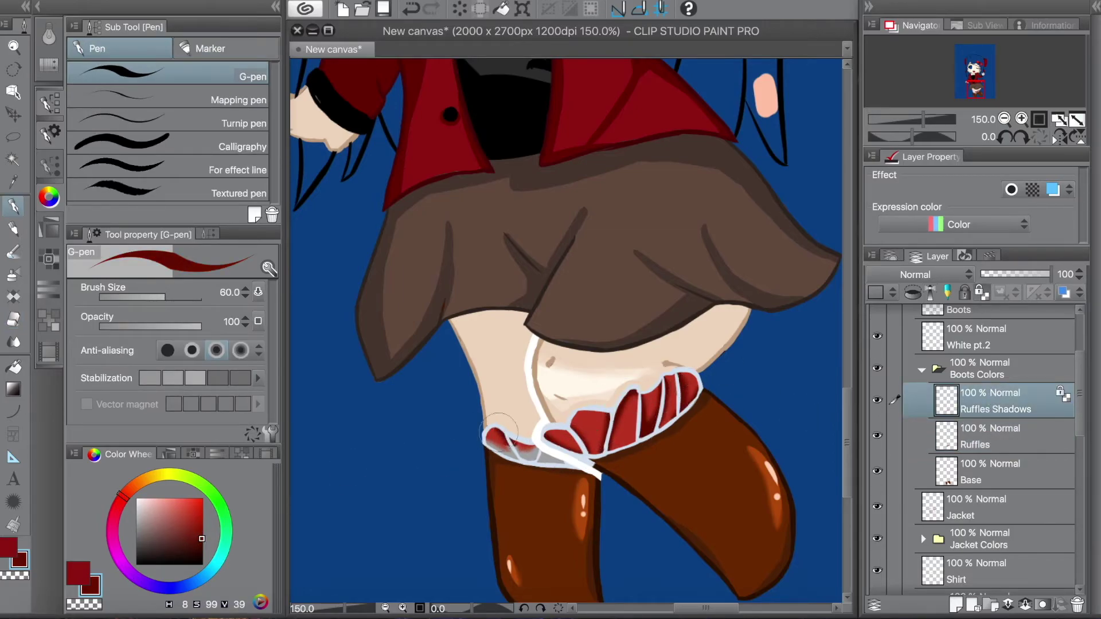
Recolour the outlines of both boot ruffles very dark red on the Boots layer
scroll(997, 401, "up", 1)
left_click(975, 324)
mouse_move(688, 378)
left_mouse_down()
mouse_move(594, 421)
mouse_move(575, 448)
mouse_move(545, 433)
mouse_move(552, 424)
mouse_move(558, 445)
mouse_move(546, 437)
mouse_move(585, 457)
mouse_move(557, 444)
mouse_move(588, 451)
mouse_move(646, 405)
mouse_move(599, 446)
left_mouse_up()
key("ctrl+z")
key("ctrl+z")
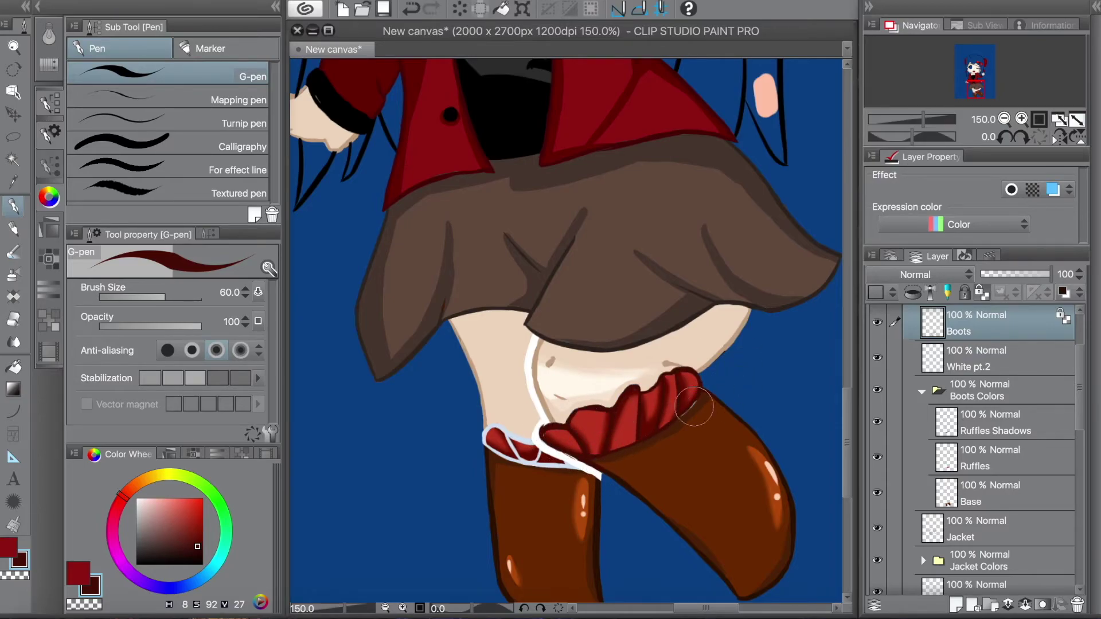
left_click(695, 409, "alt")
left_click(488, 436, "alt")
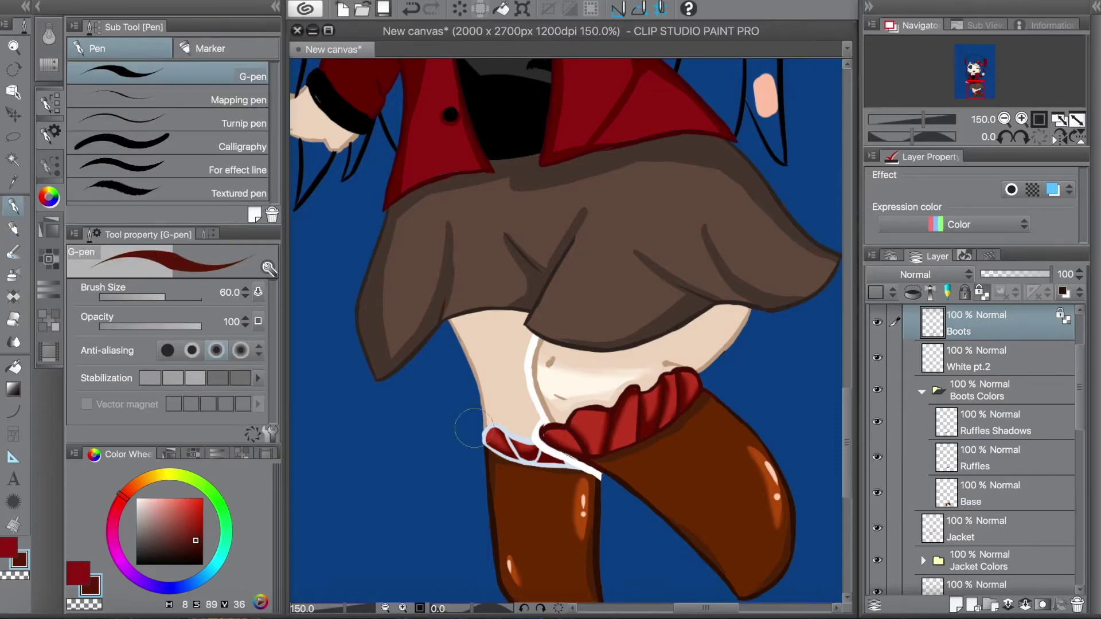
key("ctrl+z")
left_click(628, 390, "alt")
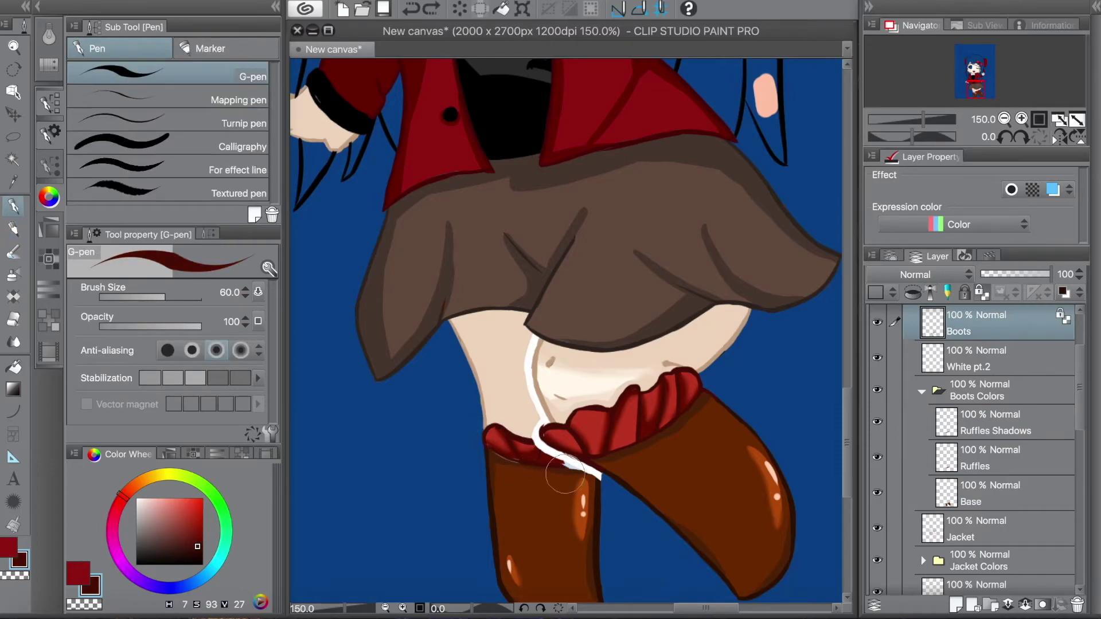
Touch up the pale gaps along the ruffle edges with sampled boot brown and ruffle red on the Ruffles Shadows layer
left_click(540, 429, "alt")
scroll(540, 428, "up", 5)
key("p")
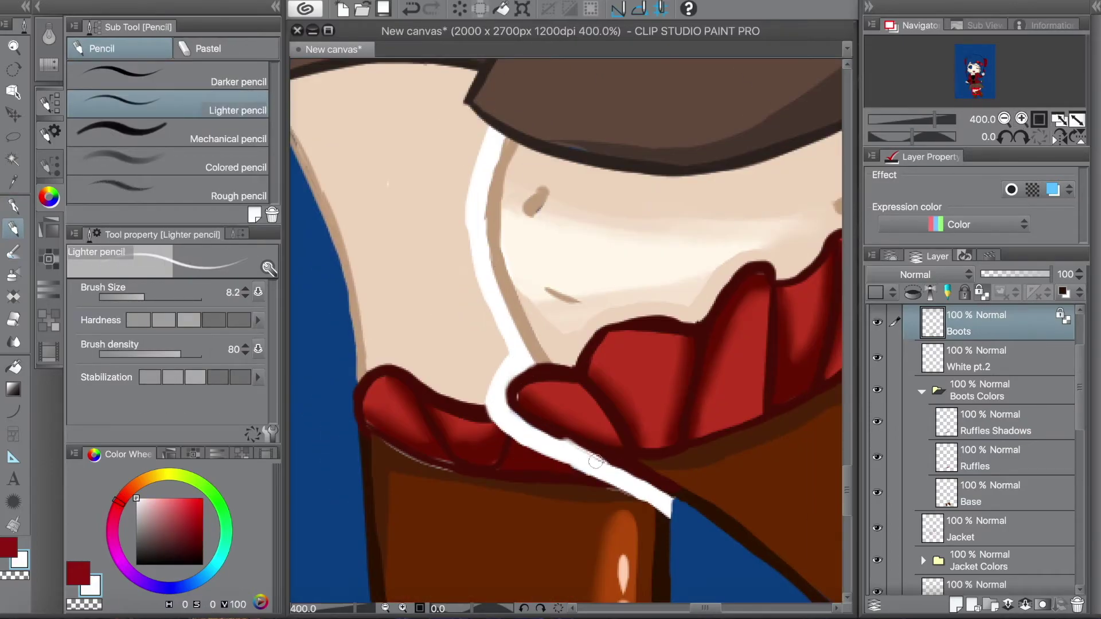
left_click(401, 447, "alt")
key("p")
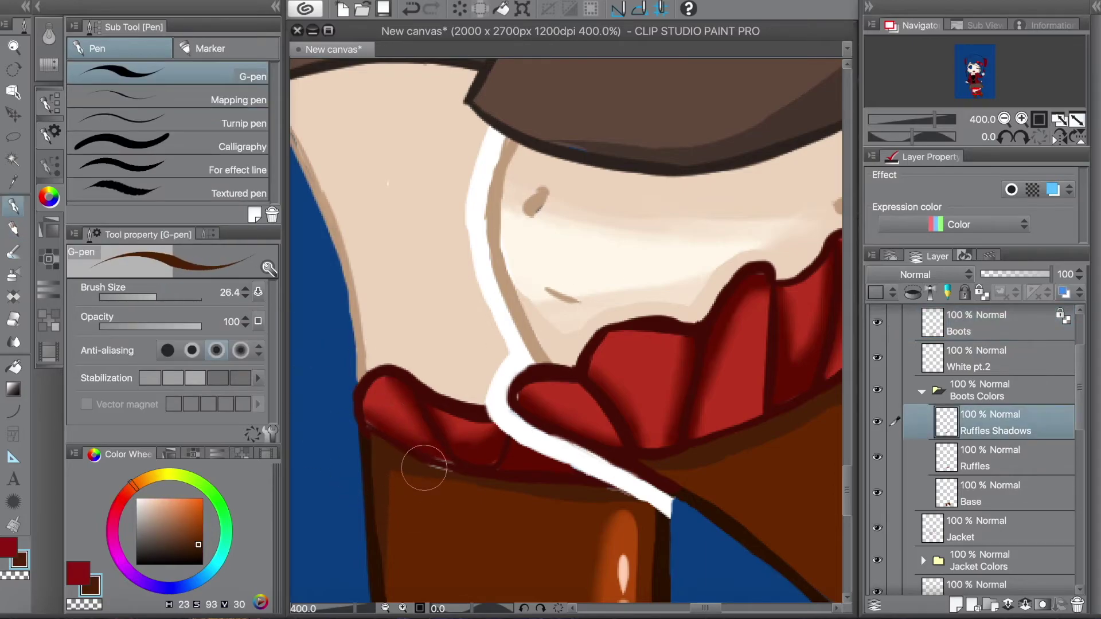
left_click(714, 277, "alt")
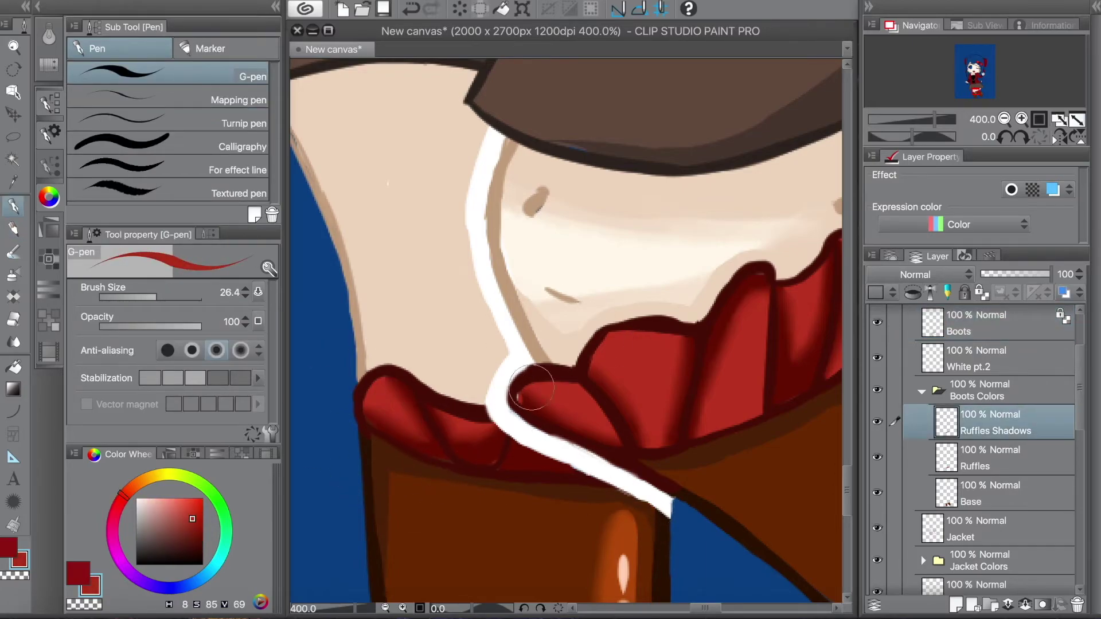
left_click(986, 323)
left_click(986, 358)
key("e")
Add a new layer above Ruffles Shadows in the Boots Colors folder and name it Clasps
scroll(974, 85, "down", 4)
left_click_drag(973, 84, 971, 80)
left_click(995, 430)
left_click(955, 605)
double_click(975, 430)
type("Clasps")
key("Return")
Move the Clasps layer below the Skirt Colors folder and draw a dark grey strap down each thigh from the skirt's hem
left_click(1021, 118)
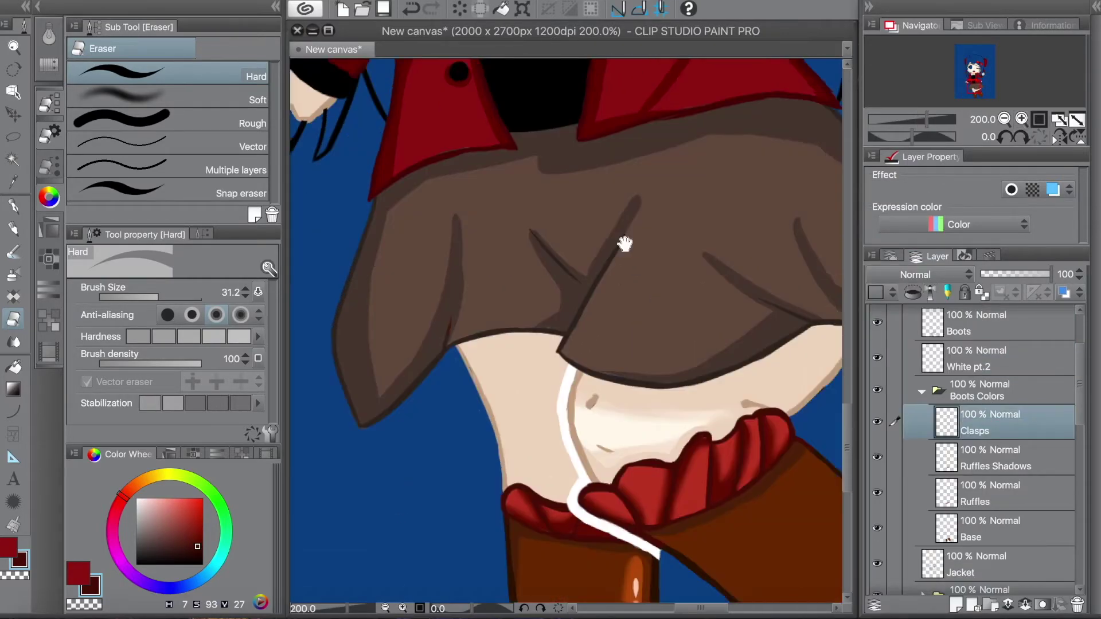
left_click_drag(622, 241, 501, 218)
key("p")
left_click_drag(975, 422, 969, 528)
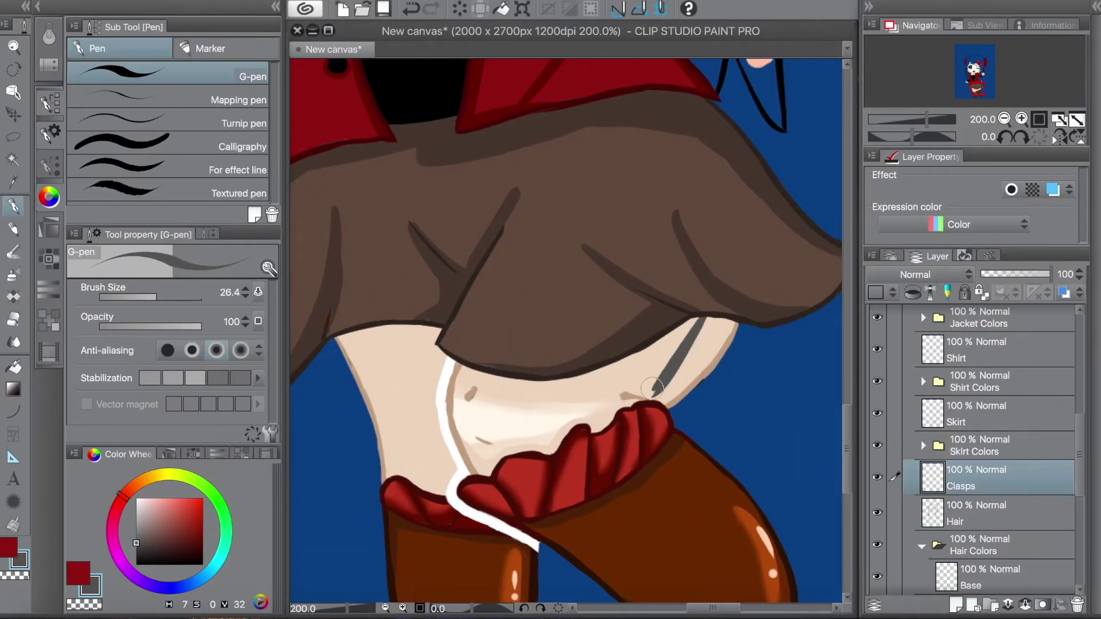
left_click_drag(653, 397, 717, 317)
left_click_drag(480, 289, 492, 298)
left_click_drag(362, 343, 391, 412)
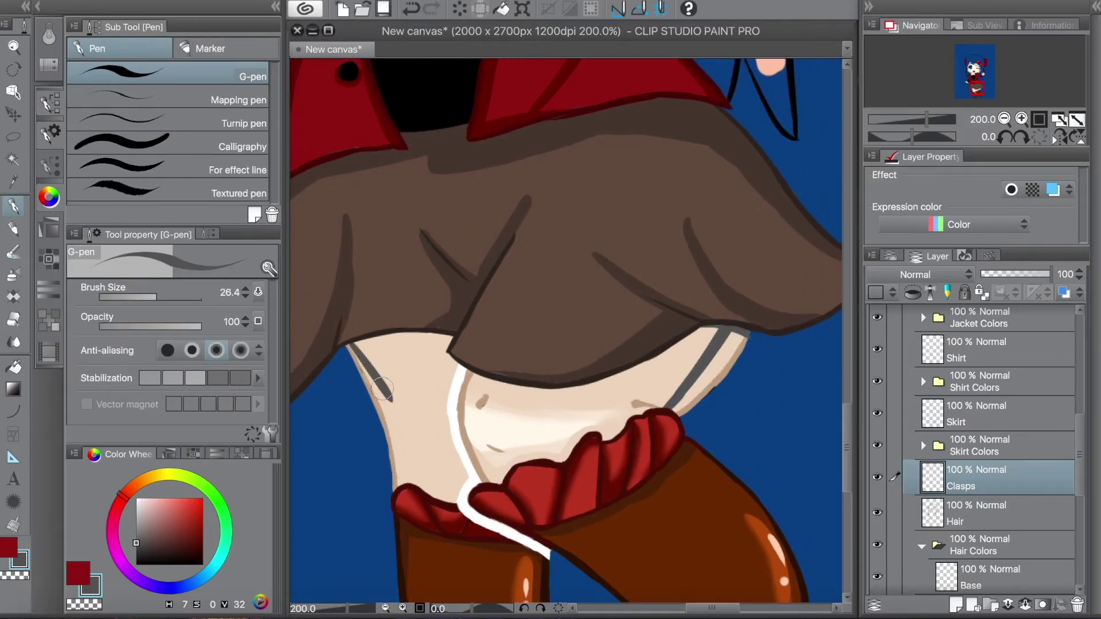
scroll(957, 95, "down", 2)
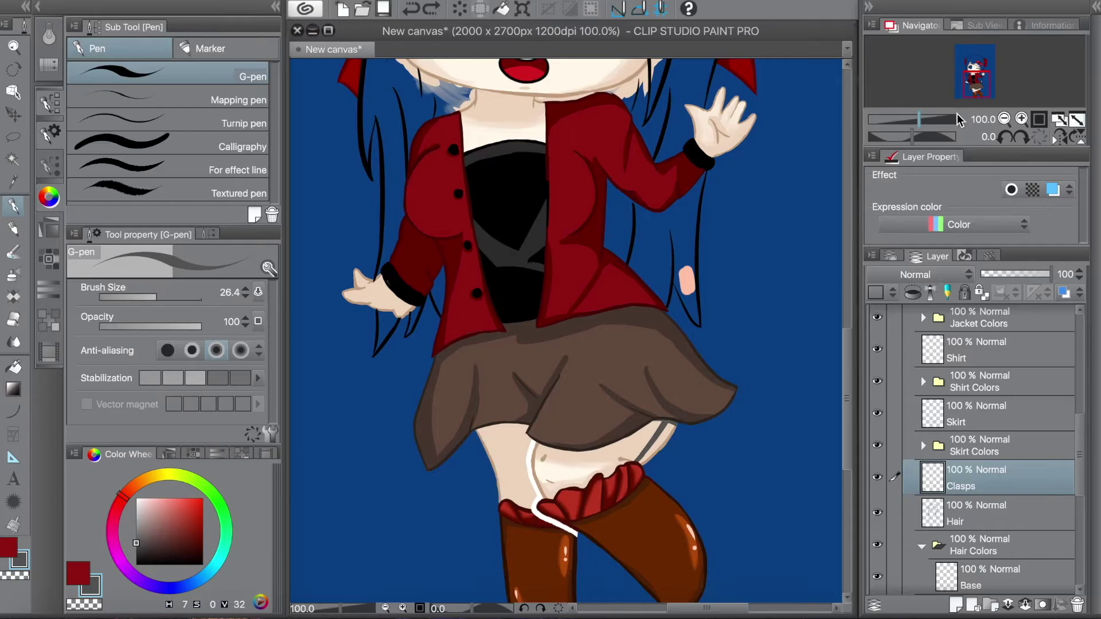
scroll(948, 113, "down", 1)
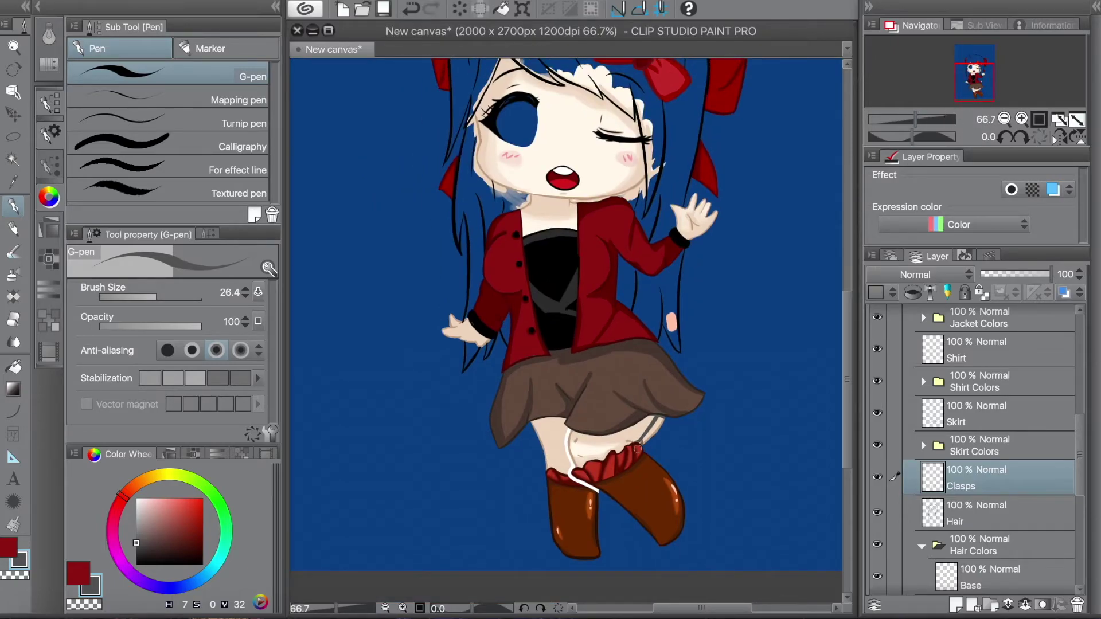
Paint the crown and bangs of the hair peach on the Hair Colors Base layer with the G-pen at size 151.6
key("e")
key("alt+bracketleft")
key("alt+bracketleft")
key("alt+bracketleft")
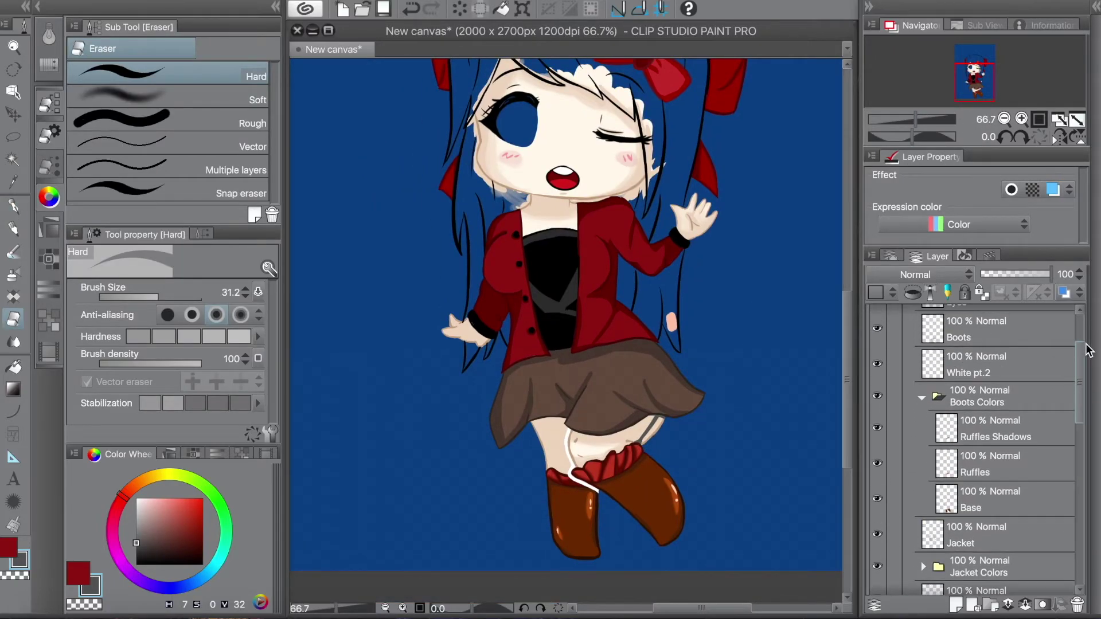
key("x")
left_click_drag(545, 80, 555, 204)
key("p")
mouse_move(533, 163)
left_mouse_down()
mouse_move(562, 194)
mouse_move(545, 190)
mouse_move(505, 129)
mouse_move(527, 150)
mouse_move(458, 162)
mouse_move(473, 213)
mouse_move(473, 123)
mouse_move(544, 70)
mouse_move(548, 183)
mouse_move(620, 201)
mouse_move(697, 115)
mouse_move(666, 214)
mouse_move(694, 271)
mouse_move(671, 303)
left_mouse_up()
key("ctrl+z")
Move the Acces Colors folder and the Acces layer above the Hair Colors folder
left_click_drag(975, 552, 981, 440)
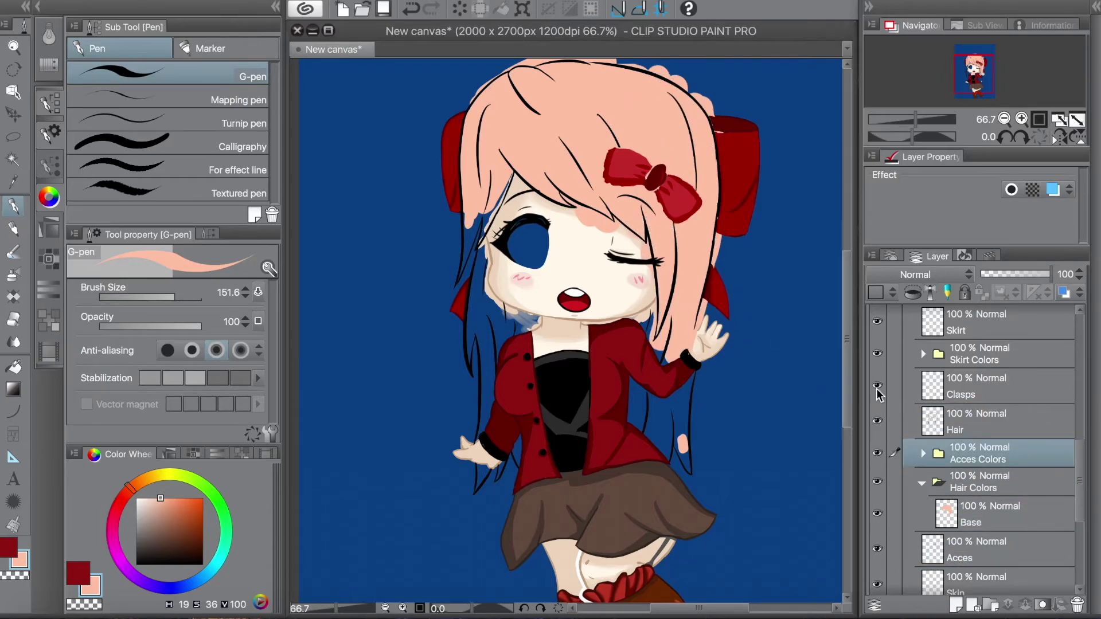
left_click(923, 453)
left_click(975, 398)
Try to paint the long side strands of hair peach on the Acces layer
left_click_drag(493, 269, 501, 461)
left_click_drag(671, 484, 653, 360)
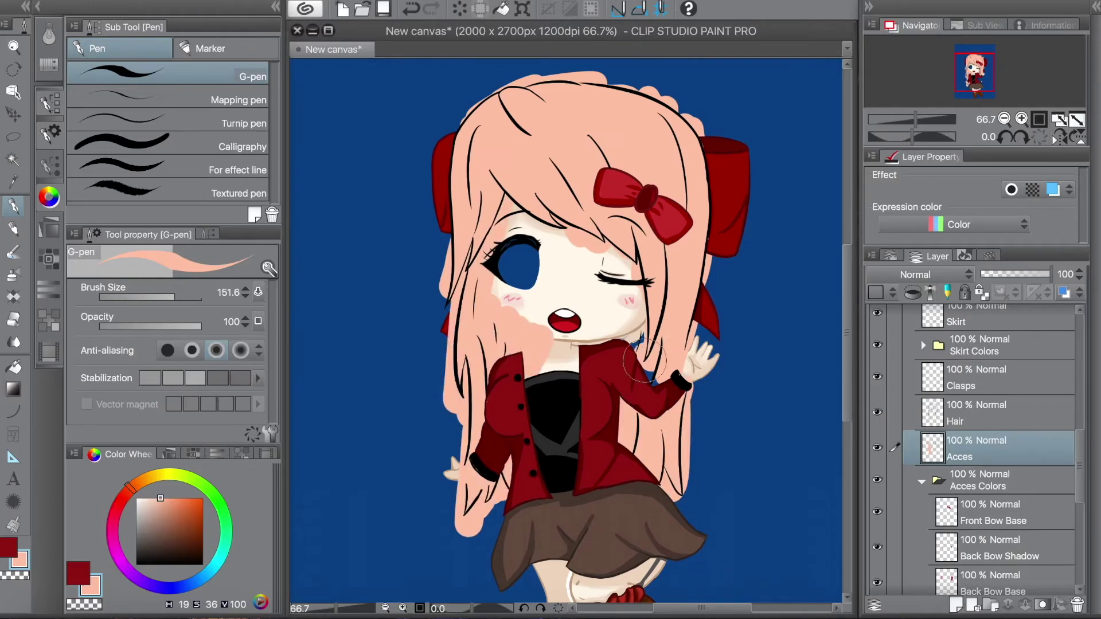
left_click_drag(676, 251, 643, 316)
key("ctrl+z")
key("ctrl+z")
key("ctrl+z")
key("ctrl+z")
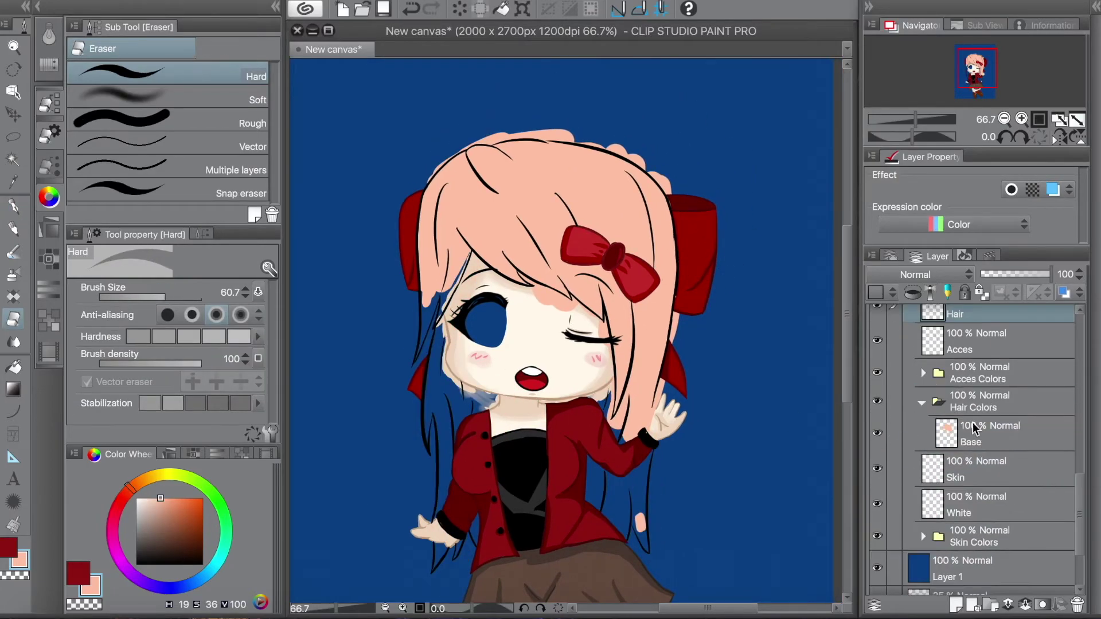
Paint the long side strands of hair peach on the Hair Colors Base layer and erase the spill outside the right strand
left_click_drag(638, 551, 625, 435)
mouse_move(481, 396)
left_mouse_down()
mouse_move(448, 565)
mouse_move(419, 230)
mouse_move(402, 373)
left_mouse_up()
key("e")
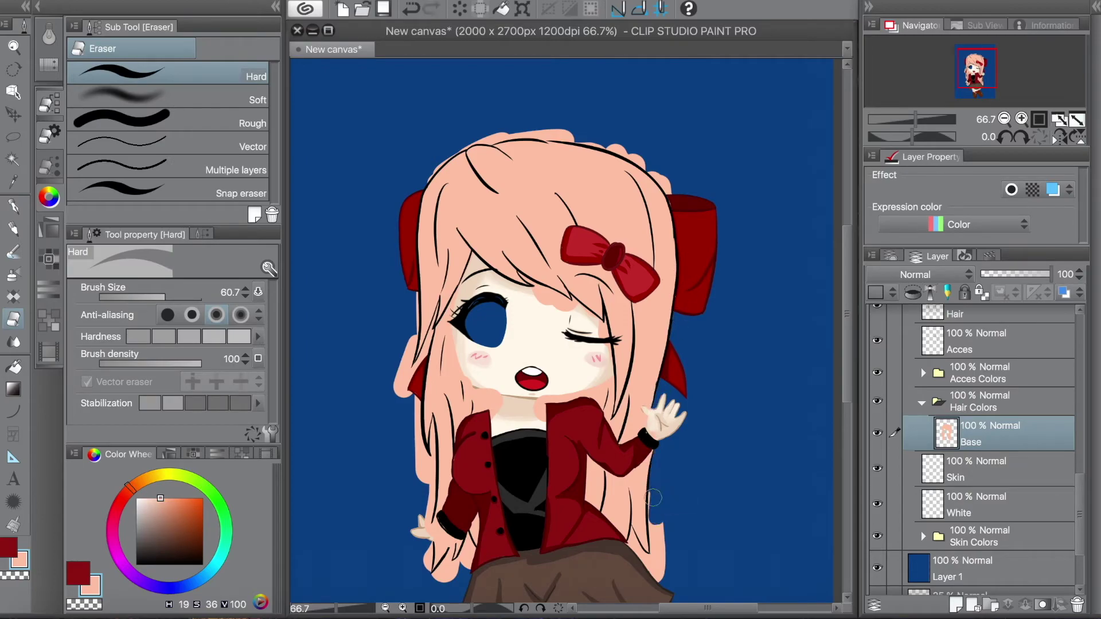
left_click_drag(654, 498, 656, 550)
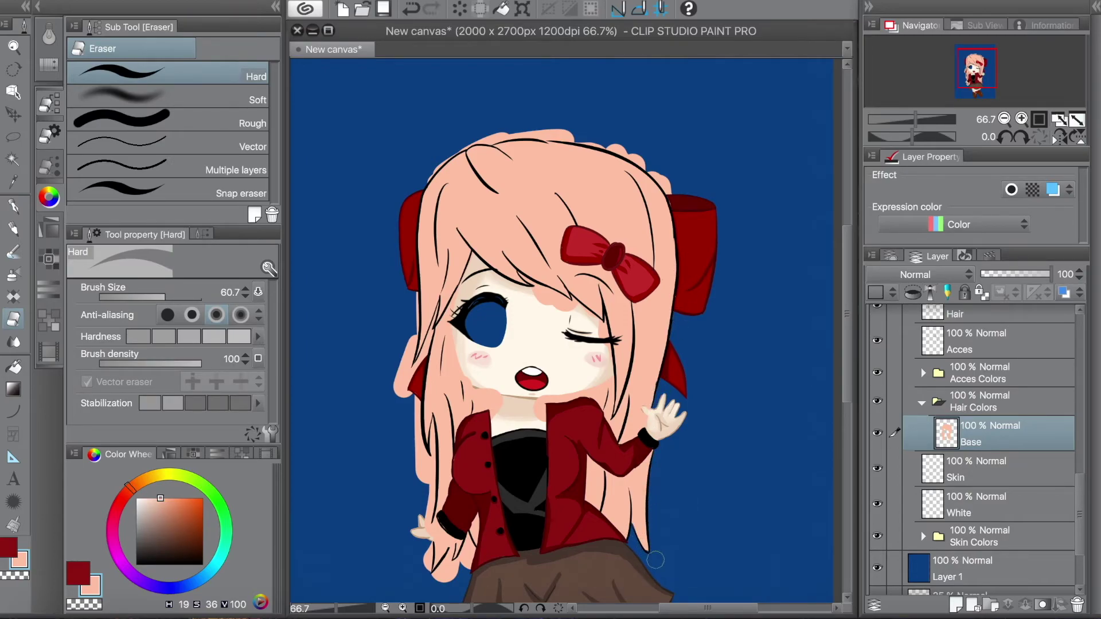
Fill the remaining hair gaps around the face with peach and erase the colour spilling onto the forehead below the bangs
scroll(655, 560, "up", 4)
key("p")
mouse_move(422, 110)
left_mouse_down()
mouse_move(386, 282)
mouse_move(526, 378)
mouse_move(640, 351)
left_mouse_up()
key("e")
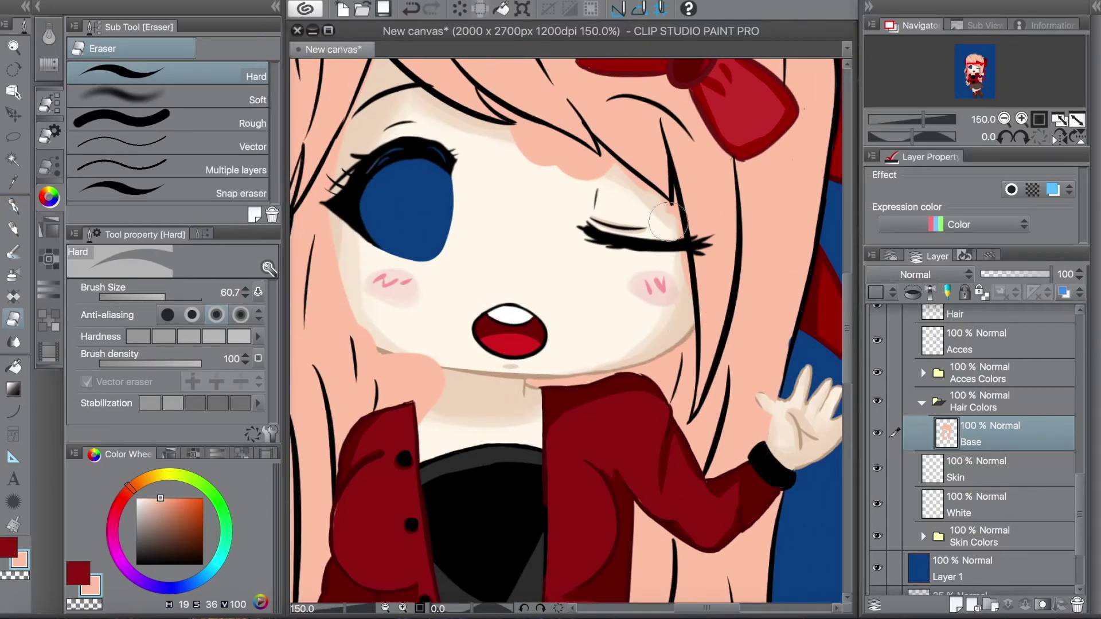
left_click_drag(771, 318, 820, 439)
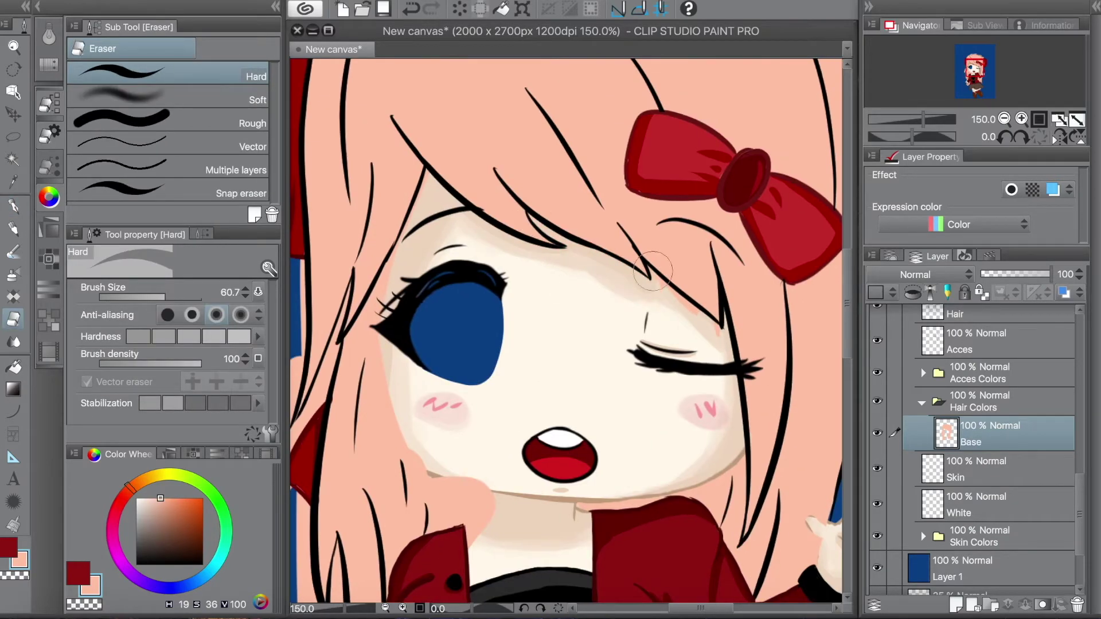
Erase the peach spill from the open-eye side of the face and the neck, then touch up the hair edge there
scroll(650, 299, "left", 3)
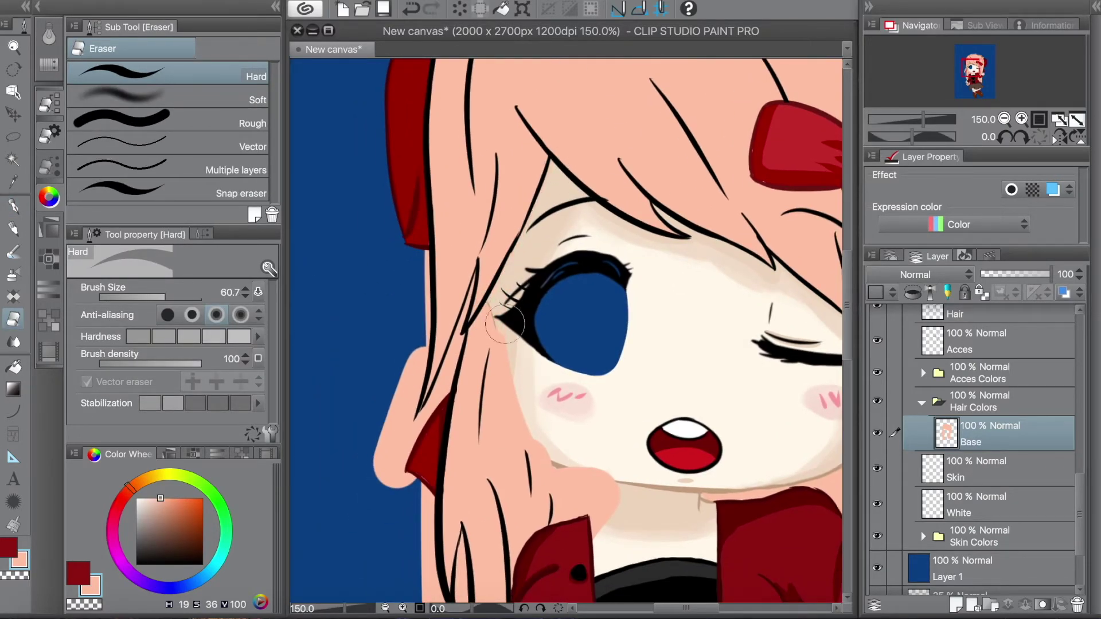
left_click_drag(499, 319, 519, 413)
left_click_drag(504, 367, 514, 384)
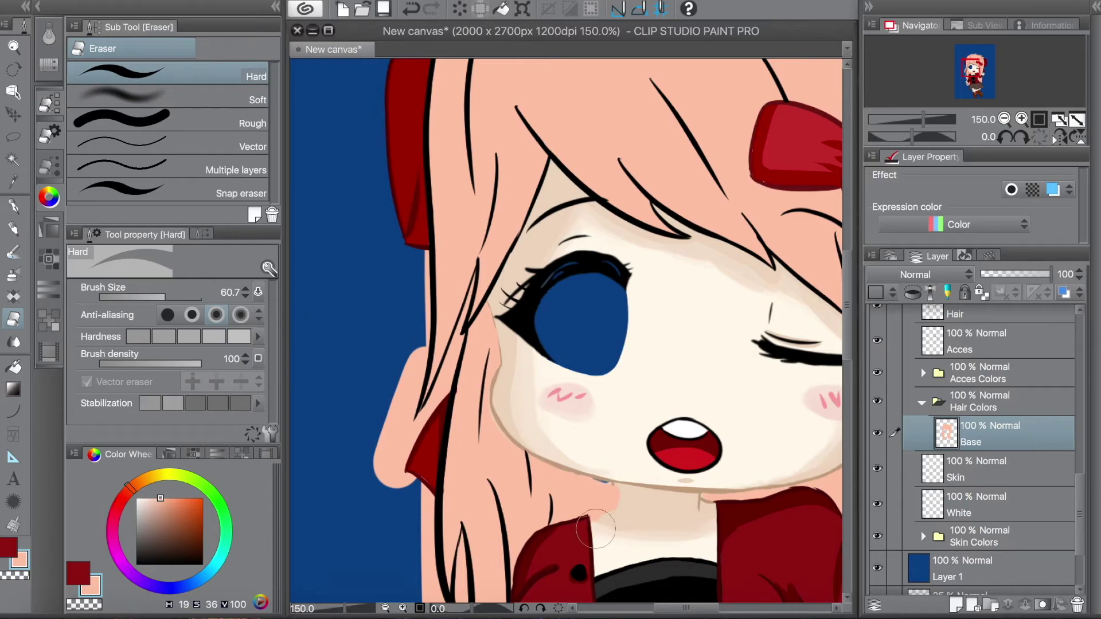
key("p")
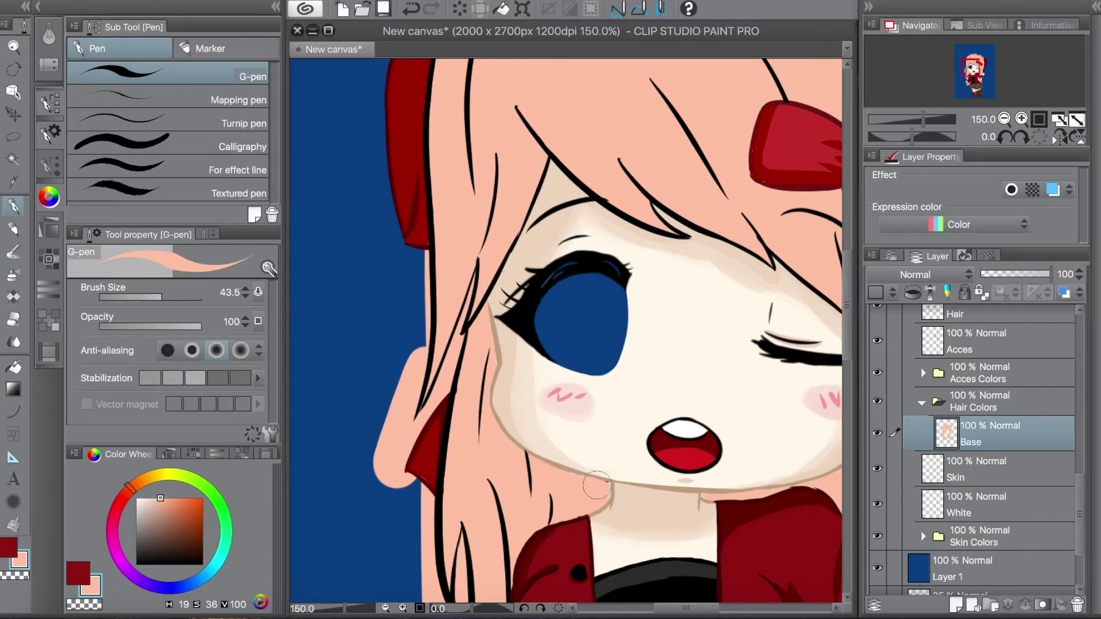
left_click_drag(494, 364, 621, 353)
left_click_drag(544, 404, 606, 252)
Erase the peach outside the long hair strands on the open-eye side, down to the lowered hand and the pointed tips below it
key("e")
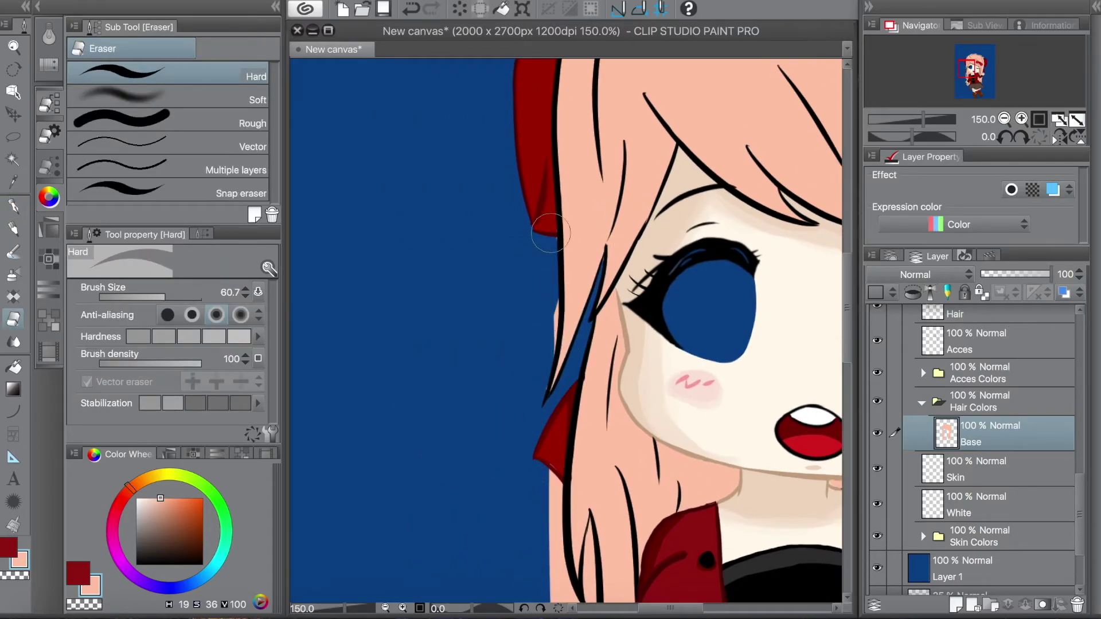
scroll(530, 228, "down", 5)
mouse_move(570, 467)
left_mouse_down()
mouse_move(559, 475)
mouse_move(550, 252)
mouse_move(525, 312)
left_mouse_up()
key("p")
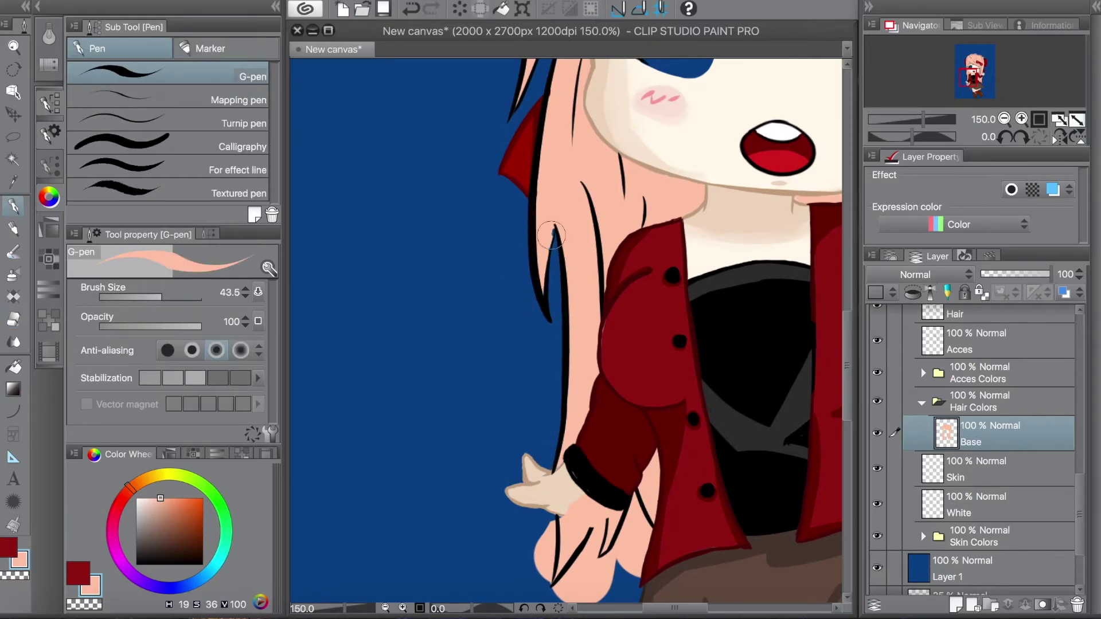
key("p")
key("e")
scroll(614, 307, "down", 3)
mouse_move(599, 376)
left_mouse_down()
mouse_move(553, 392)
mouse_move(565, 369)
mouse_move(560, 403)
mouse_move(510, 459)
mouse_move(502, 442)
mouse_move(515, 353)
mouse_move(561, 361)
left_mouse_up()
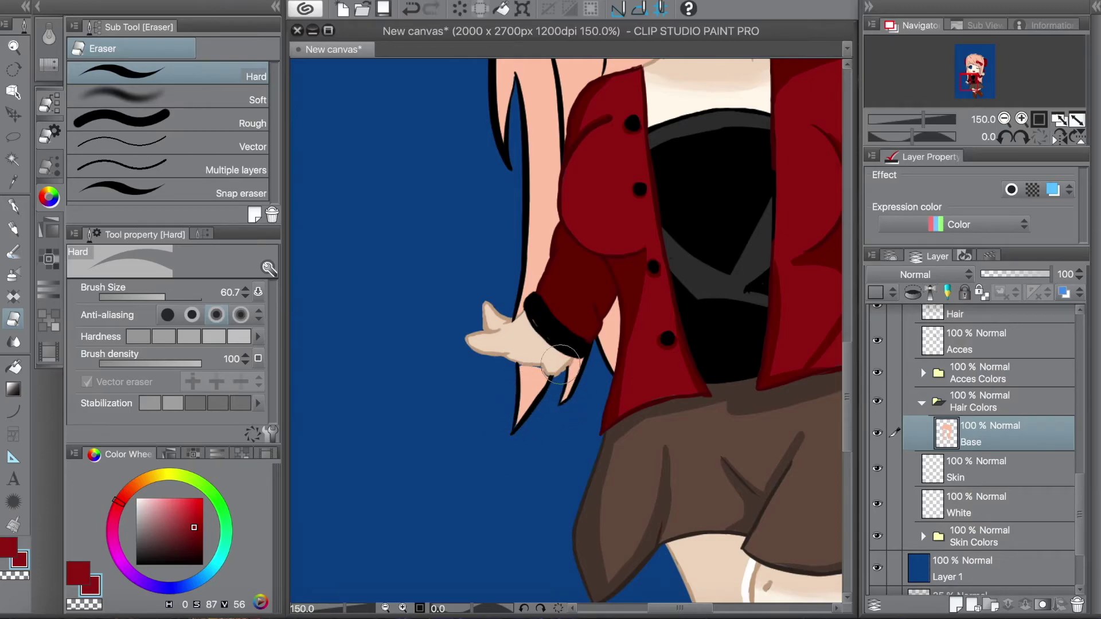
Select the Hair Colors Base layer and clean up the remaining peach around the strands beside the jacket
left_click(890, 310)
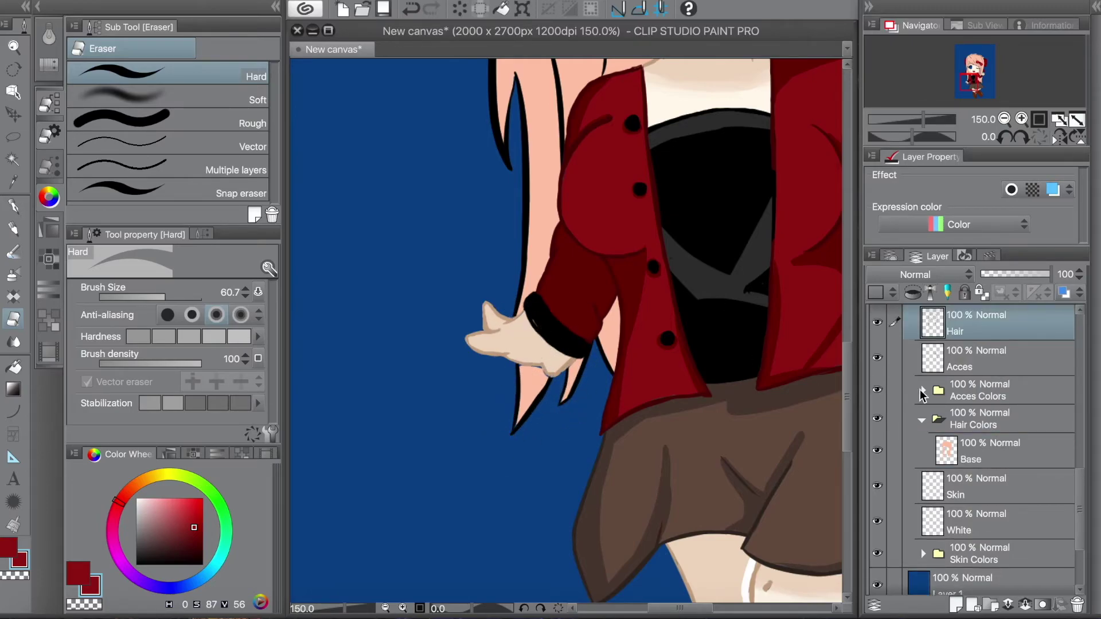
left_click(985, 450)
key("p")
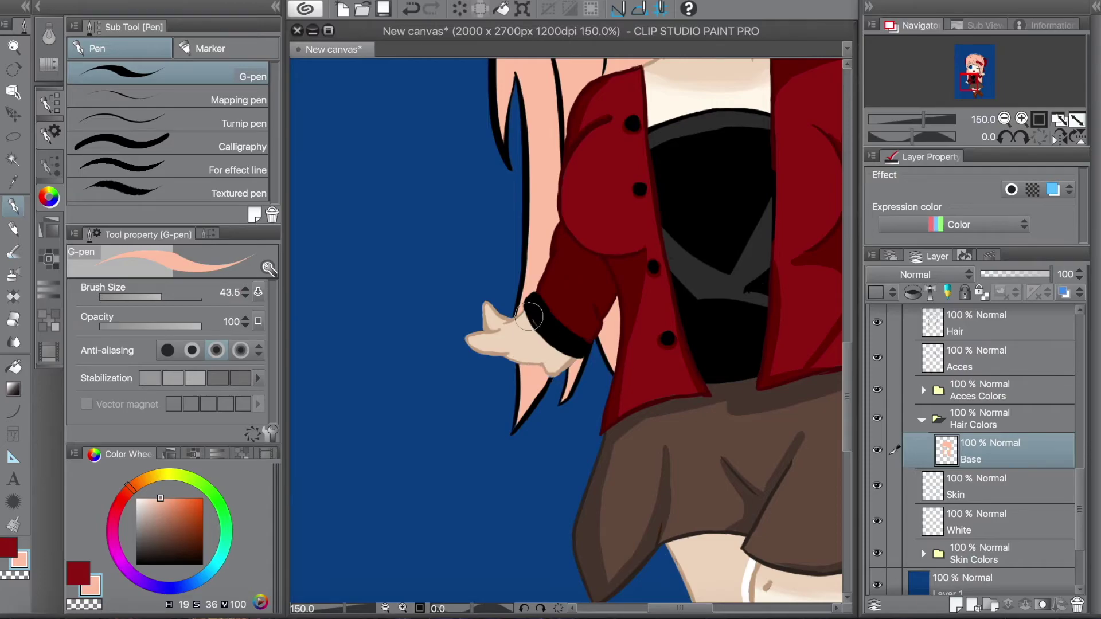
left_click(1003, 119)
left_click(974, 52)
key("e")
left_click_drag(569, 310, 711, 317)
key("p")
left_click(1003, 119)
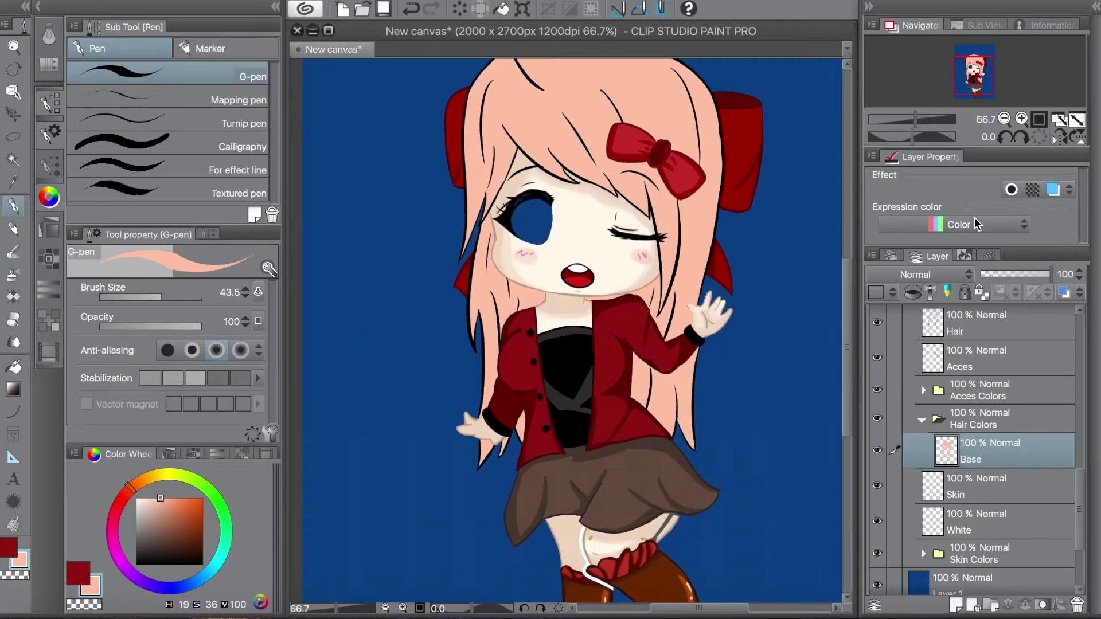
left_click(229, 1)
mouse_move(344, 253)
left_click(573, 270)
left_click_drag(229, 134, 283, 134)
mouse_move(229, 181)
left_mouse_down()
mouse_move(178, 181)
mouse_move(221, 187)
left_mouse_up()
left_click(433, 62)
Touch up the peach strands behind the raised hand and erase the colour spilling past the fingers and hair outline
scroll(802, 338, "up", 3)
left_click(536, 273, "ctrl+shift")
key("e")
mouse_move(536, 274)
left_mouse_down()
mouse_move(547, 295)
mouse_move(537, 309)
mouse_move(523, 257)
mouse_move(548, 267)
mouse_move(553, 302)
mouse_move(523, 278)
left_mouse_up()
key("p")
key("e")
key("p")
key("e")
key("p")
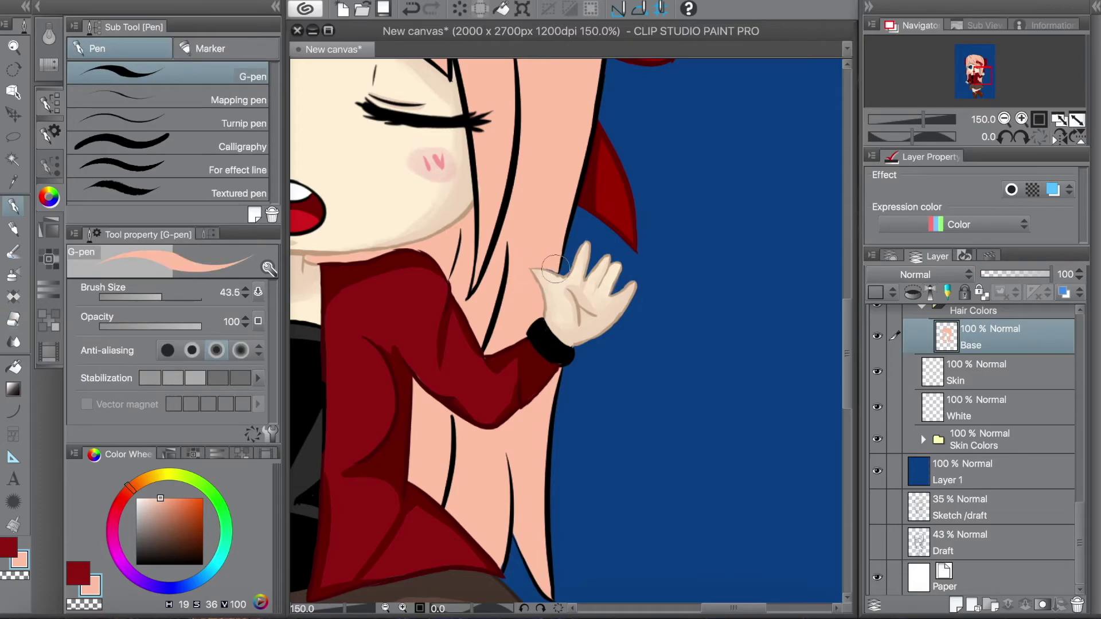
key("e")
Recolour the transparency-locked Hair line art in brownish peach (H19 S35 V69) using a large G-pen
scroll(739, 241, "down", 2)
left_click(734, 244, "ctrl+shift")
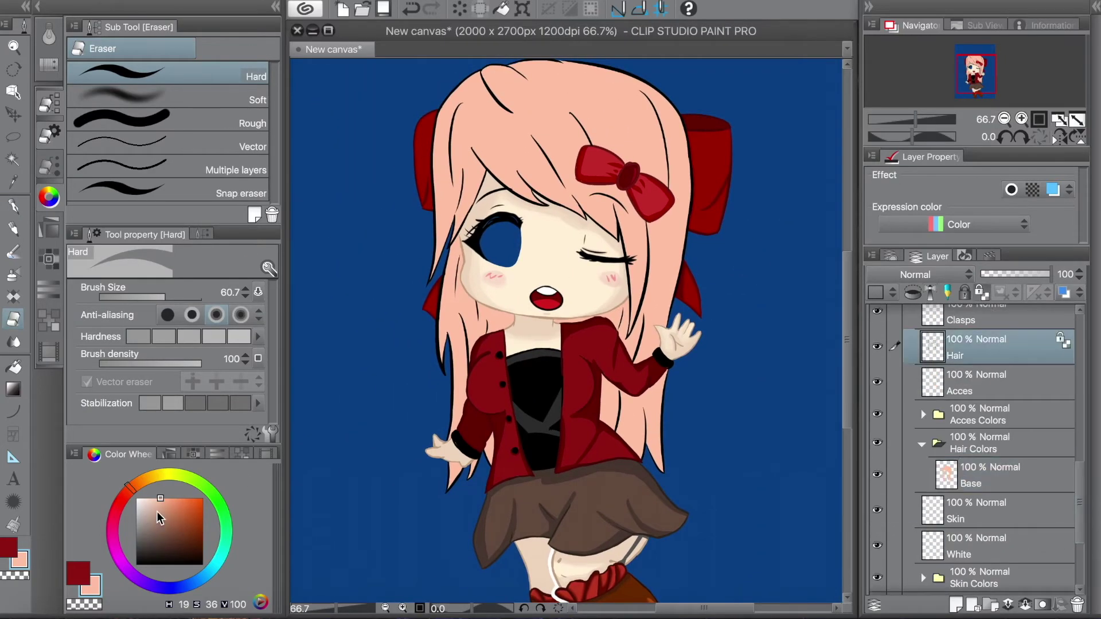
left_click(160, 517)
key("p")
mouse_move(431, 275)
left_mouse_down()
mouse_move(464, 81)
mouse_move(504, 95)
left_mouse_up()
left_click_drag(436, 160, 602, 115)
left_click_drag(682, 172, 654, 368)
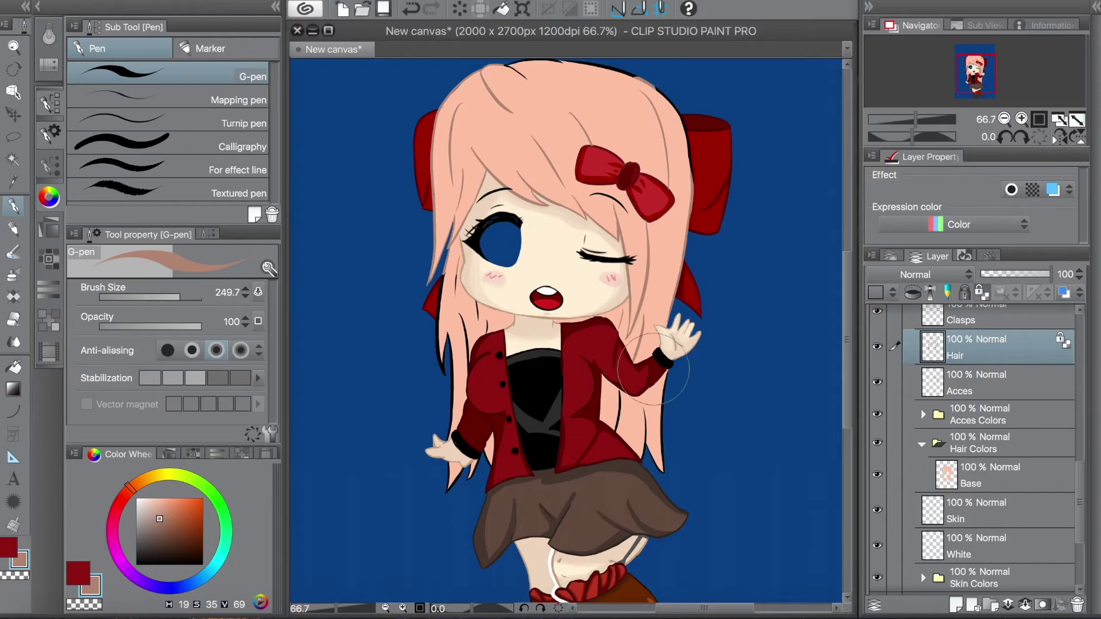
Reduce the G-pen size to 40 and recolour the eyebrows on the Eyes layer dark brown (H18 S32 V52)
scroll(653, 368, "up", 2)
left_click(986, 474)
left_click(160, 498)
left_click_drag(173, 302, 161, 299)
left_click(627, 265, "ctrl+shift")
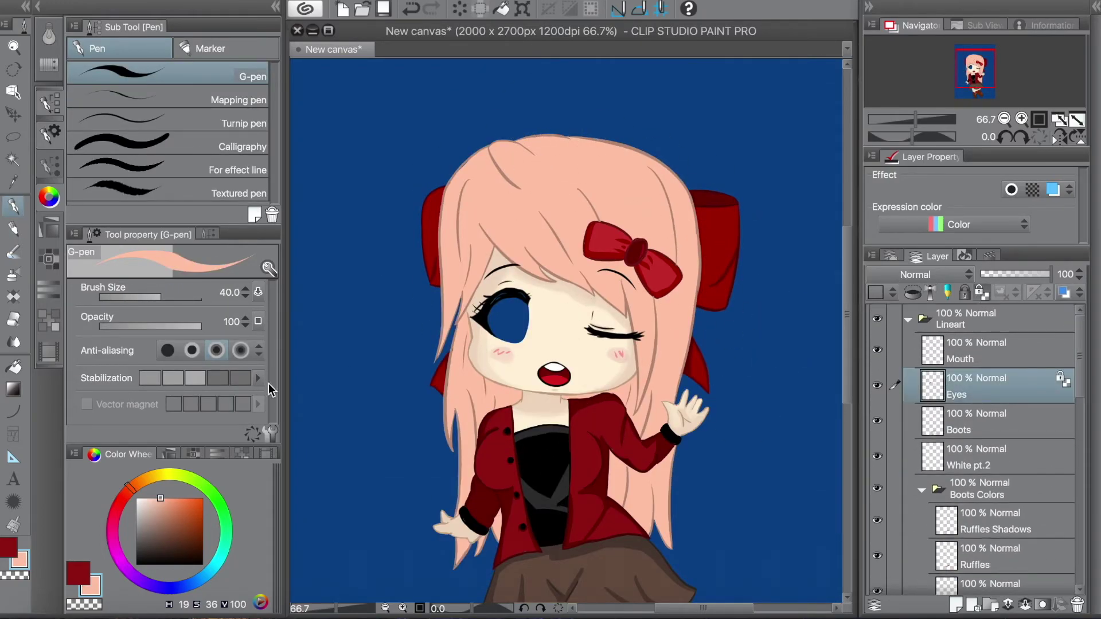
left_click(158, 530)
Pick a darker peach (H19 S38 V83) and add a layer named Shadows above Base in the Hair Colors folder
left_click(483, 279, "ctrl+shift")
scroll(927, 350, "up", 2)
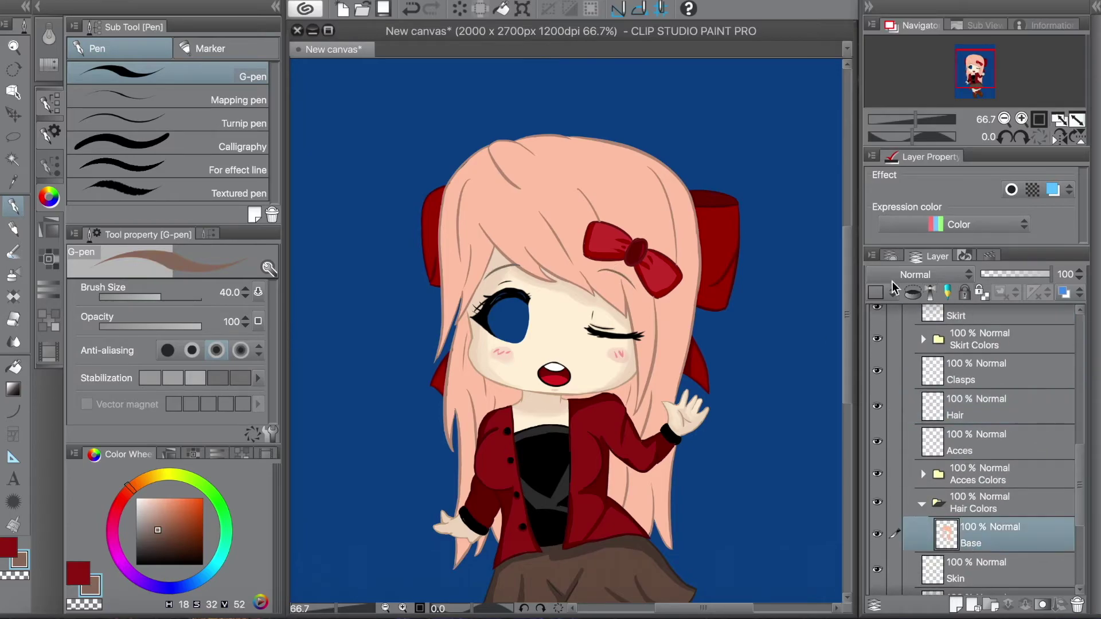
left_click_drag(748, 249, 777, 257)
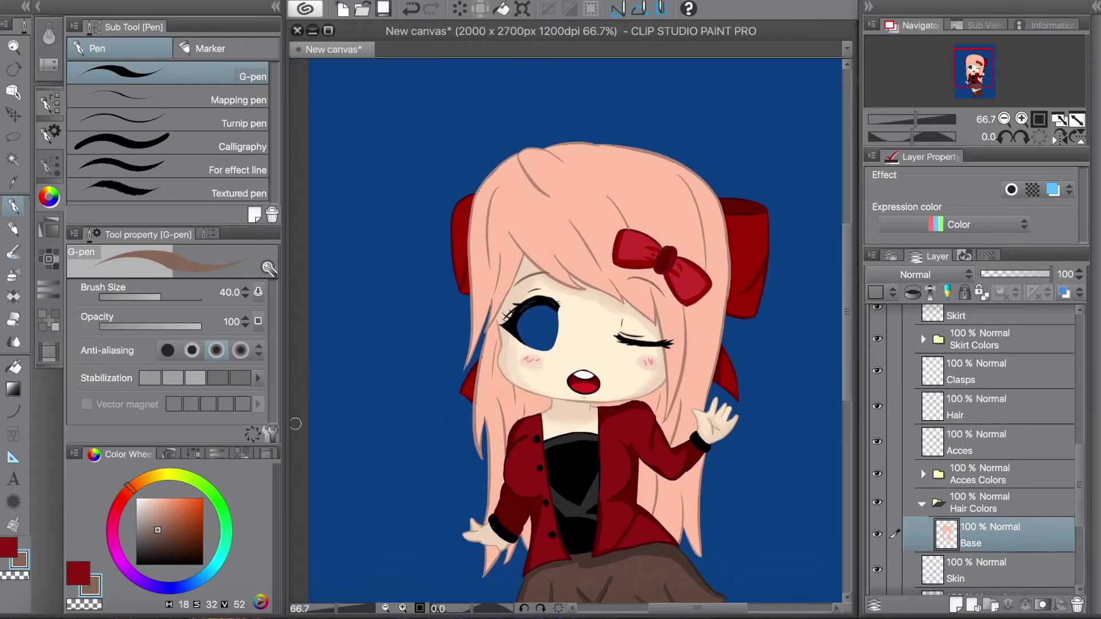
left_click(493, 321, "alt")
key("ctrl+plus")
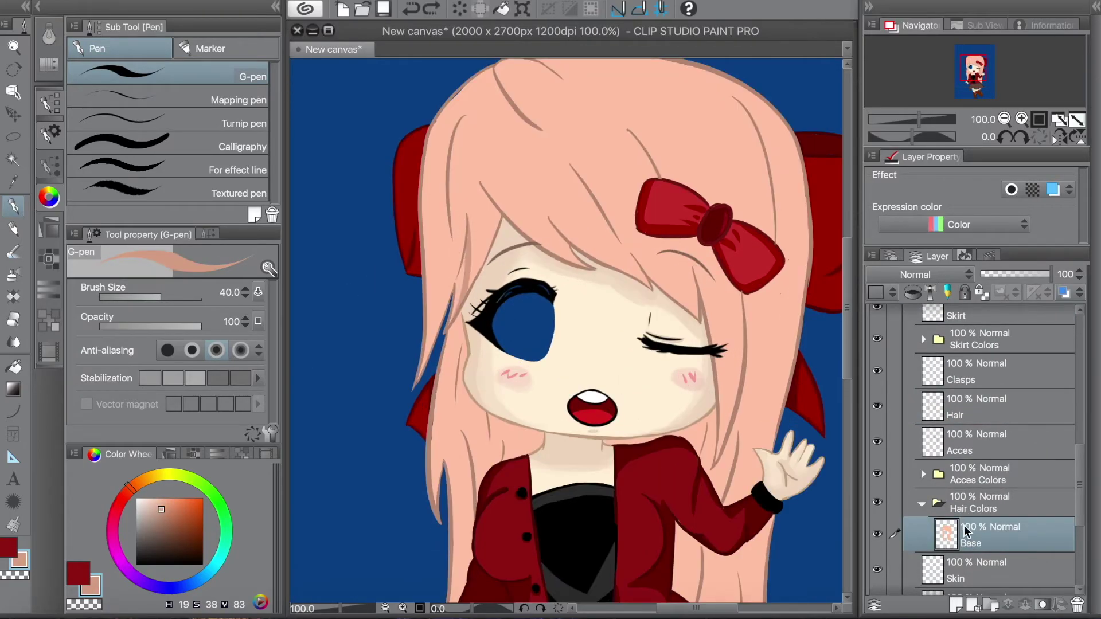
key("ctrl+shift+n")
type("Shadows")
key("Return")
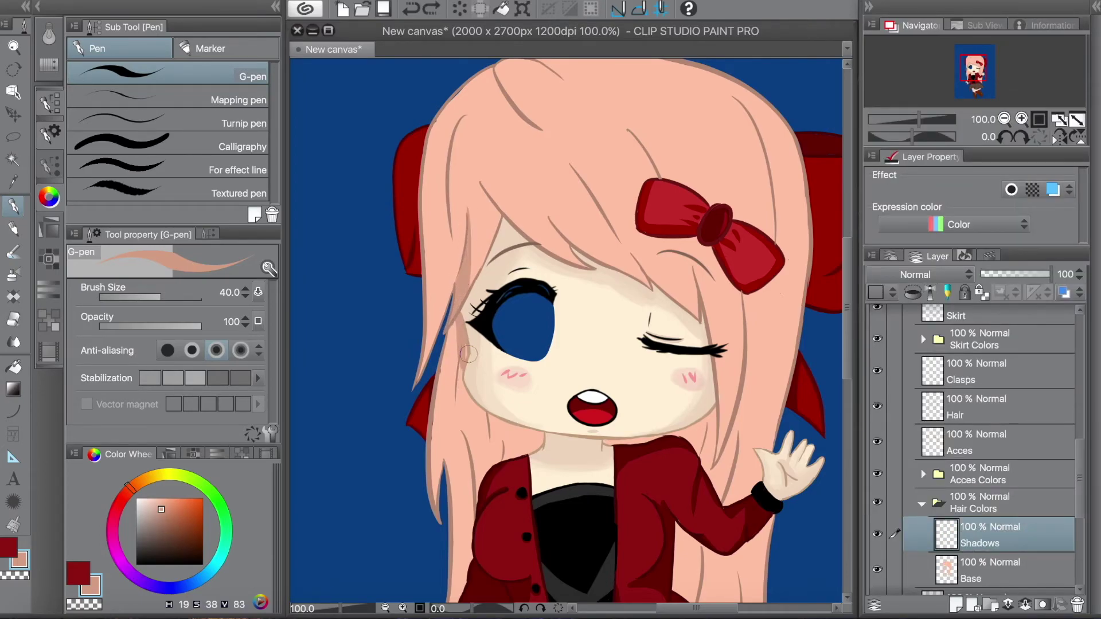
Shade the hair beneath the jaw on both sides of the neck in darker peach and tidy the shadow edges
mouse_move(475, 430)
left_mouse_down()
mouse_move(472, 519)
mouse_move(478, 428)
mouse_move(527, 449)
left_mouse_up()
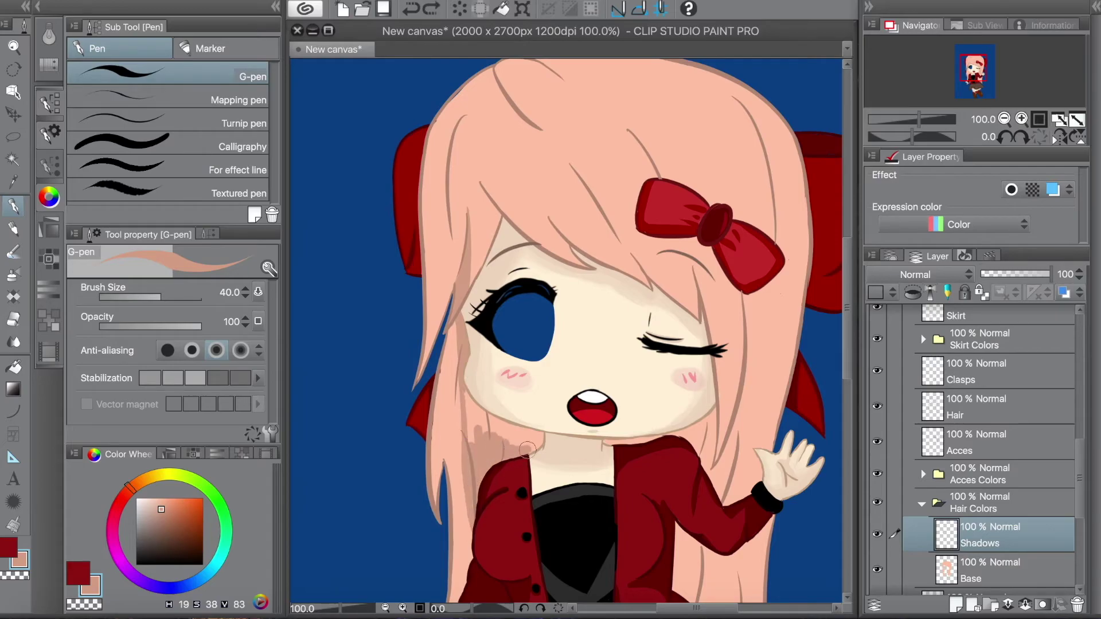
mouse_move(471, 396)
left_mouse_down()
mouse_move(487, 424)
mouse_move(535, 437)
left_mouse_up()
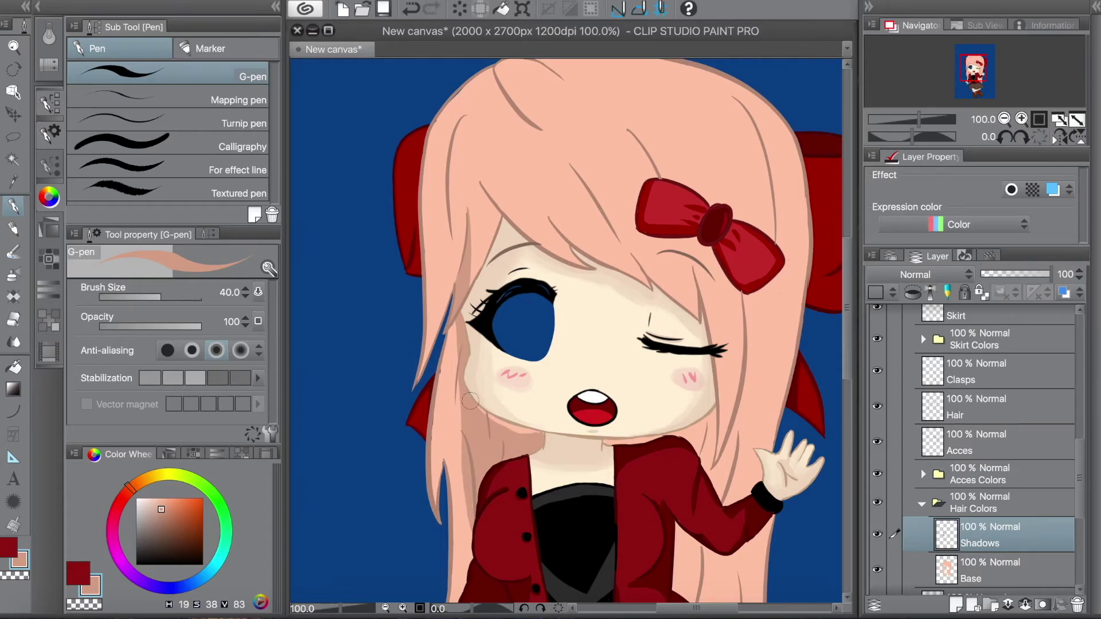
key("e")
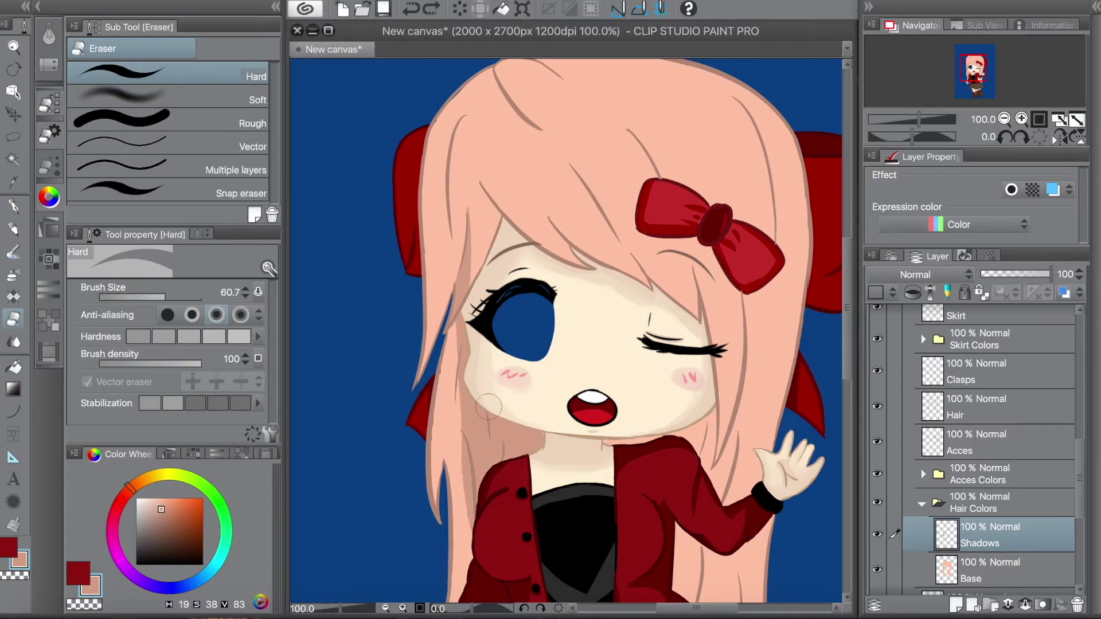
key("p")
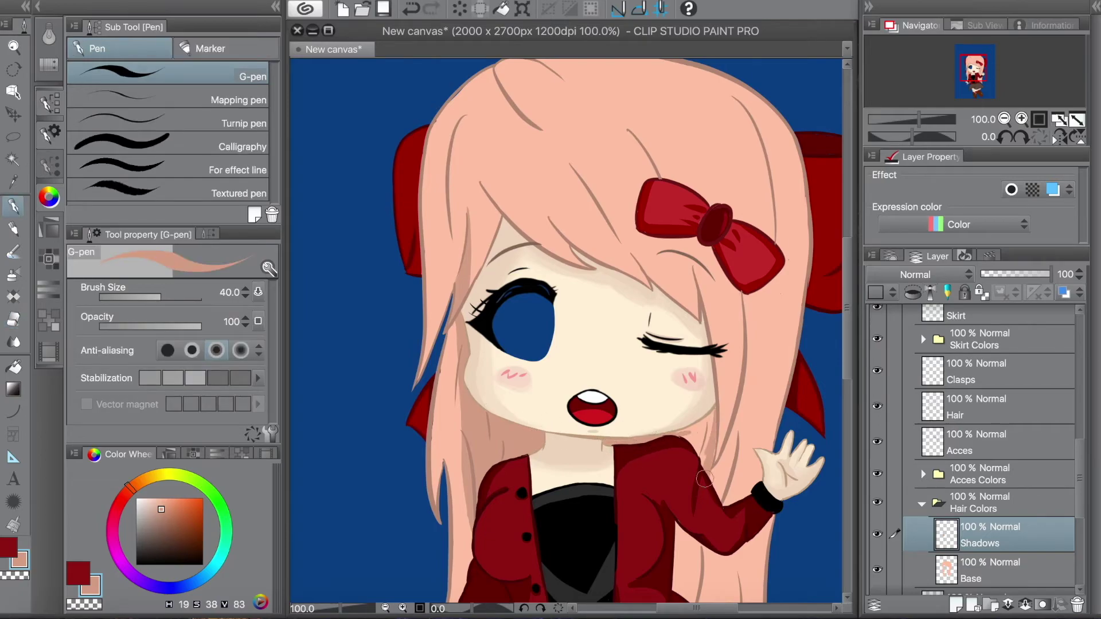
key("e")
key("p")
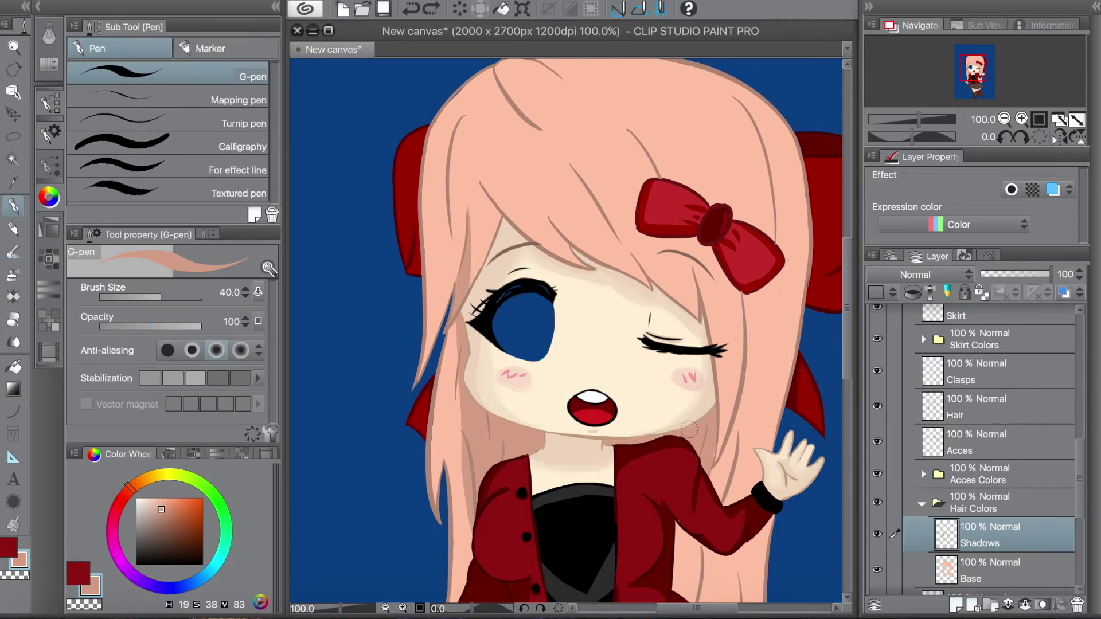
Shade the back hair strands between the jacket and the raised arm in darker peach
scroll(725, 441, "down", 3)
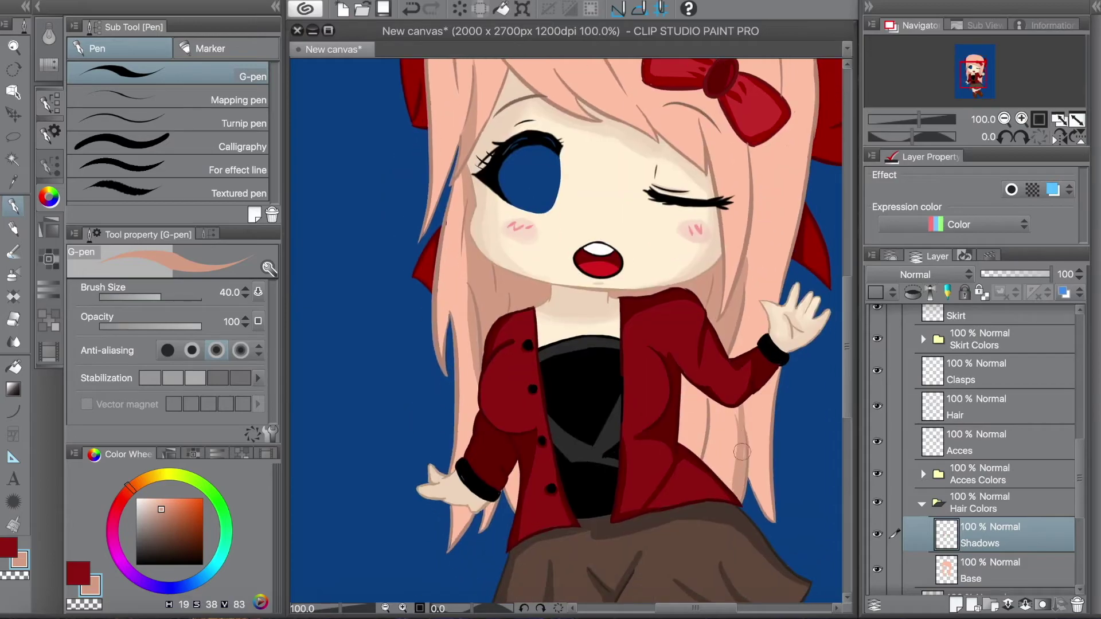
key("e")
key("p")
scroll(757, 288, "down", 2)
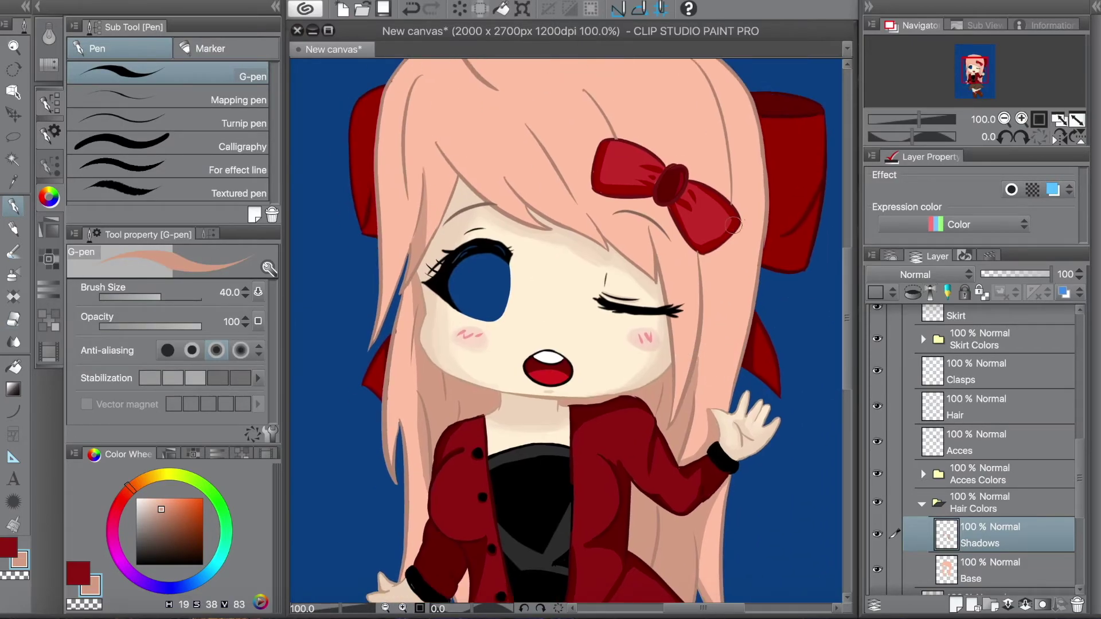
Shade the long strands on the open-eye side in darker peach, including the tips below the lowered hand
scroll(552, 475, "up", 2)
left_click_drag(562, 472, 580, 426)
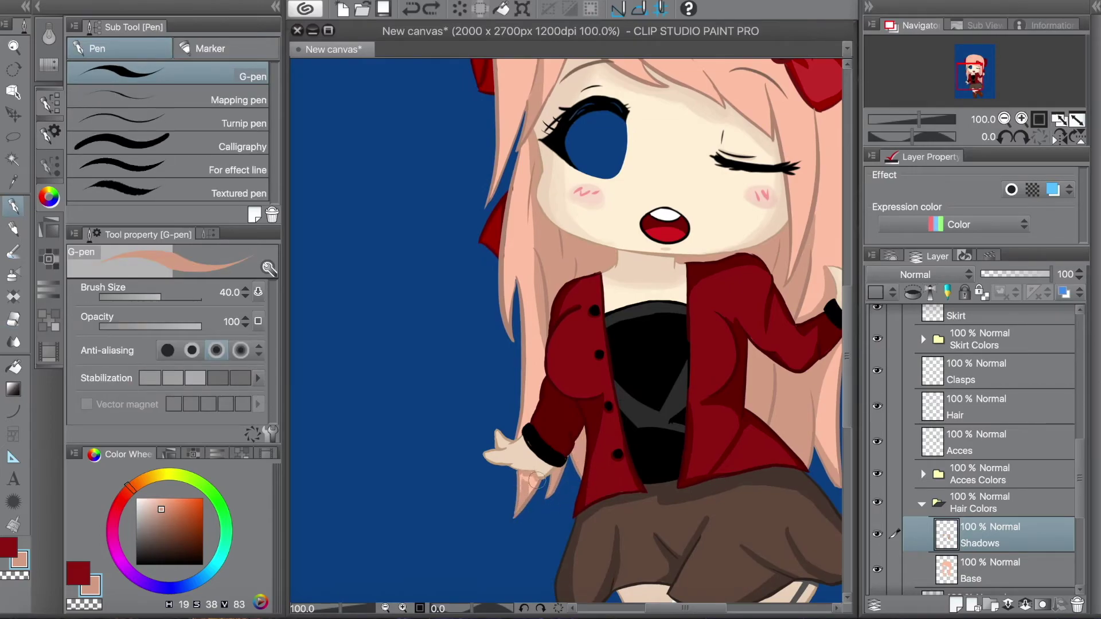
scroll(522, 491, "down", 2)
scroll(539, 455, "up", 2)
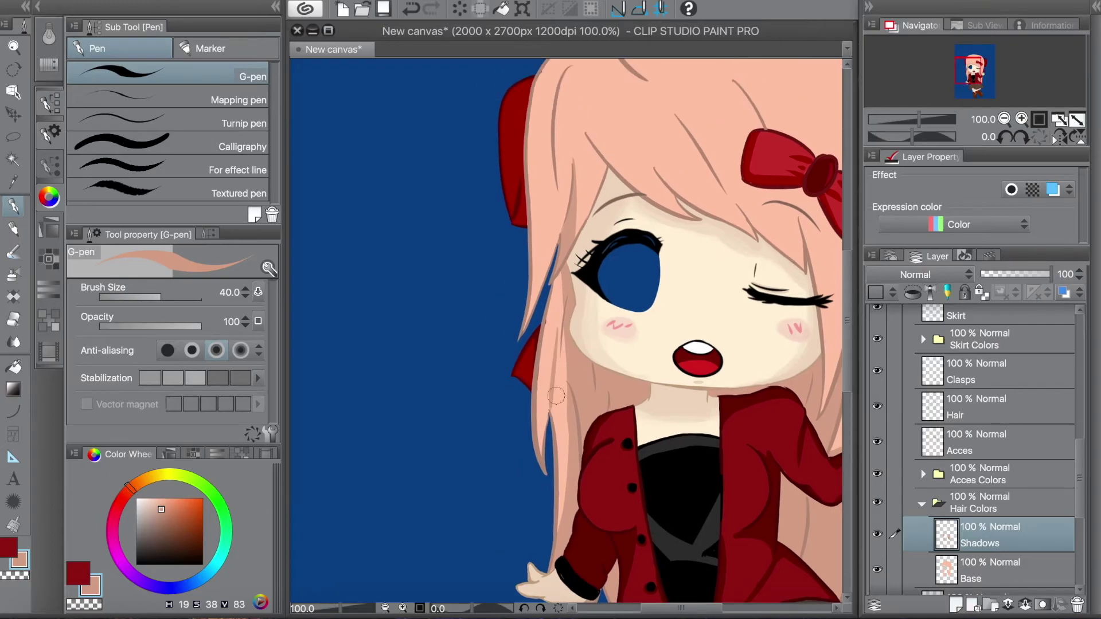
left_click_drag(543, 454, 549, 412)
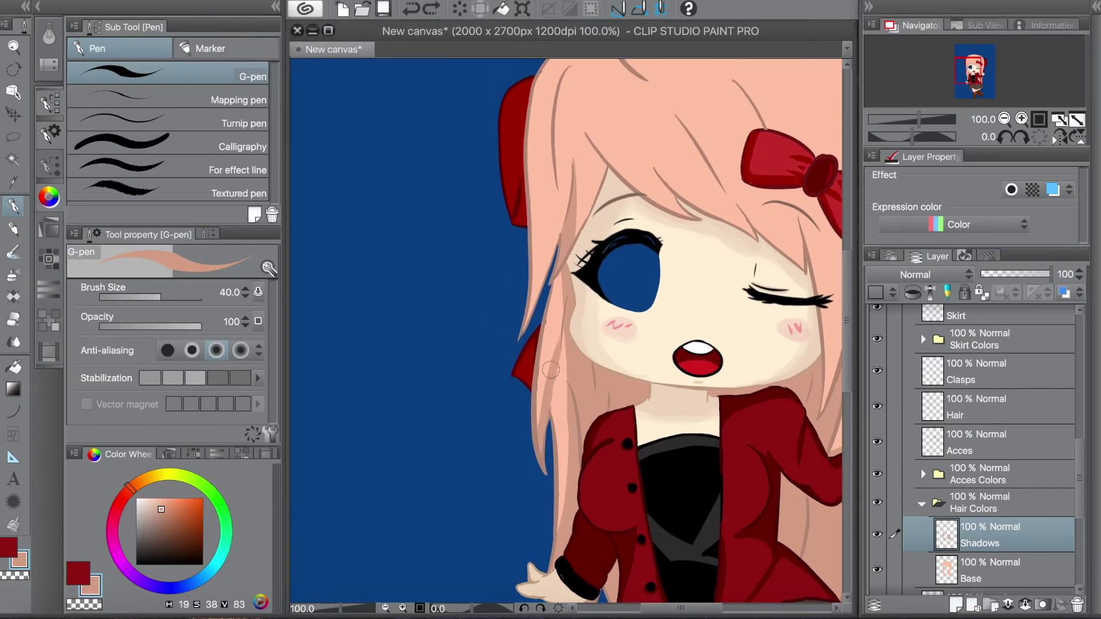
Shade the lower edges of the bangs above the forehead in darker peach and tidy the shadow edges
scroll(550, 395, "up", 3)
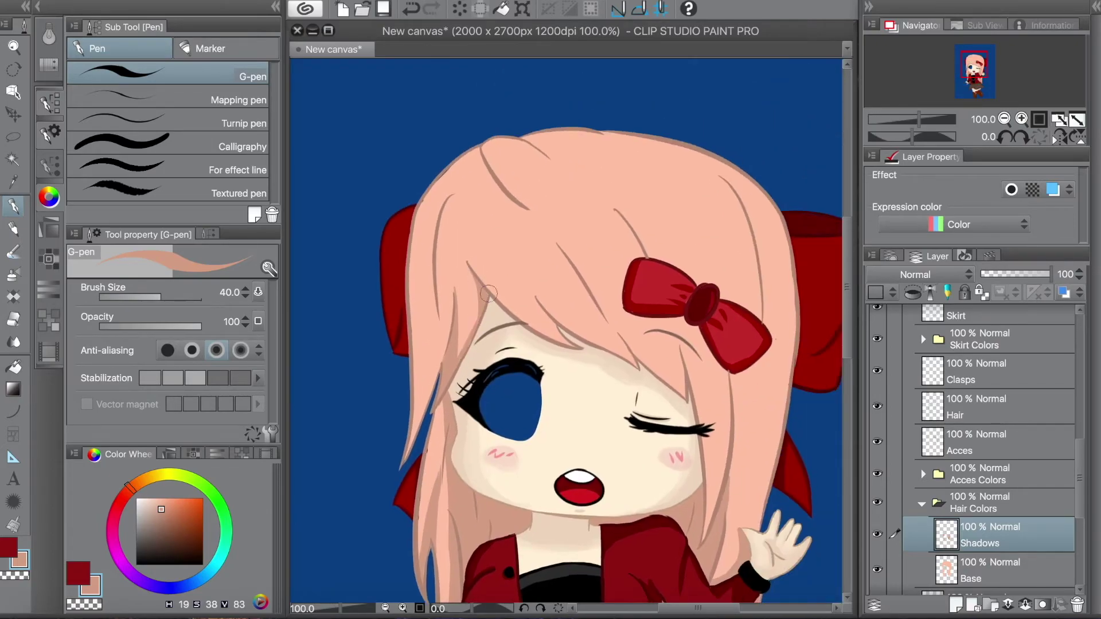
left_click_drag(536, 299, 593, 333)
mouse_move(539, 300)
left_mouse_down()
mouse_move(634, 370)
mouse_move(587, 381)
left_mouse_up()
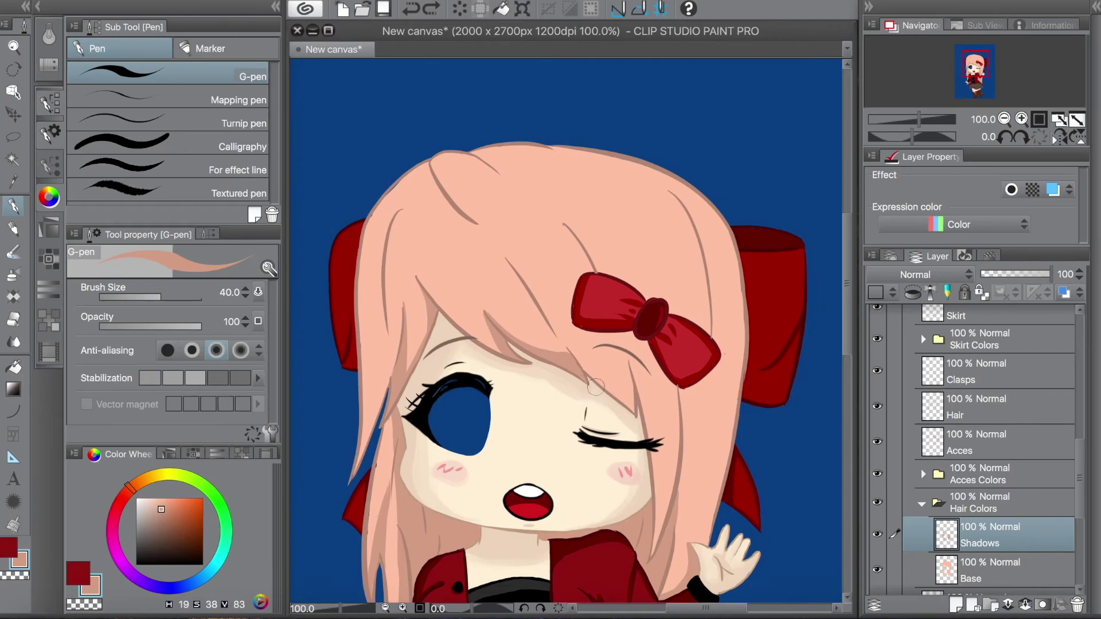
key("e")
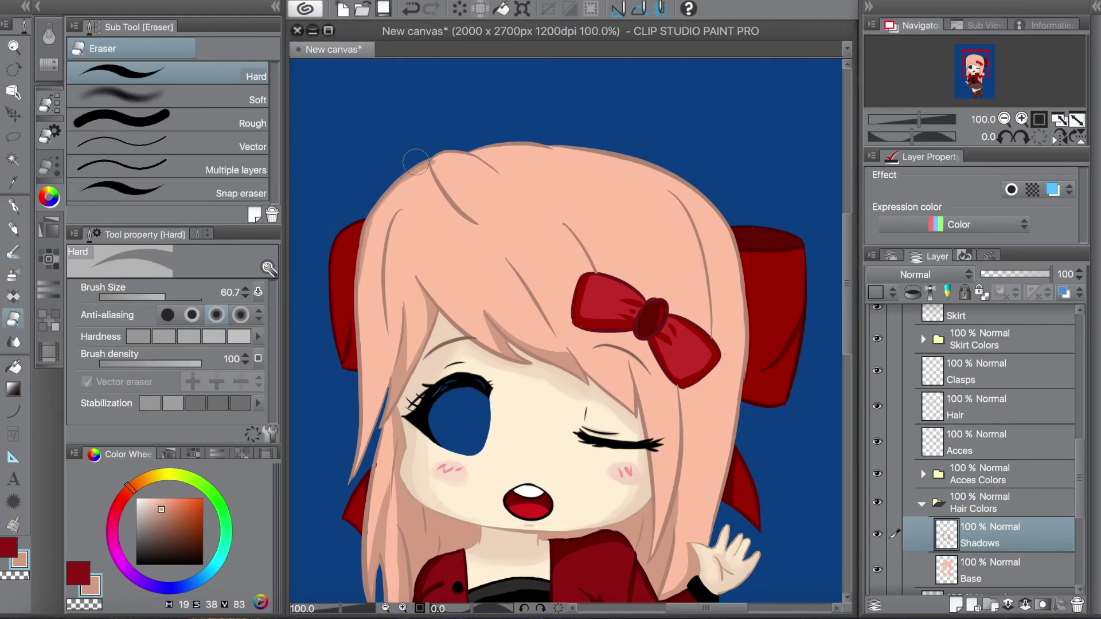
key("p")
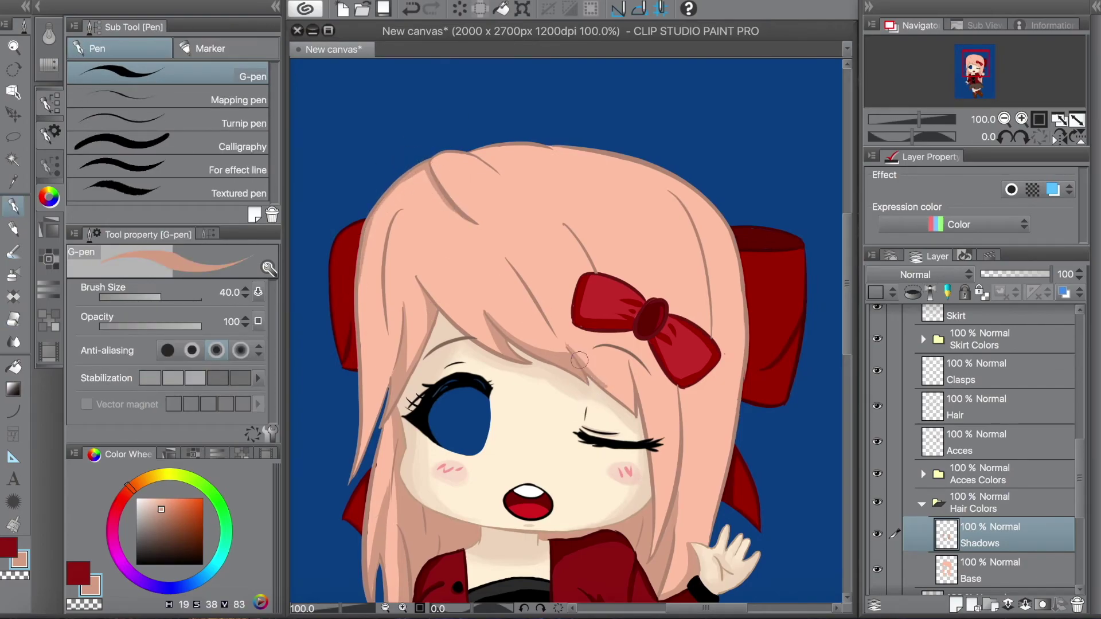
Add darker peach shadows beneath the small hair bow and along the strands and outer hair edge above the raised hand
mouse_move(628, 407)
left_mouse_down()
mouse_move(551, 312)
mouse_move(516, 241)
mouse_move(572, 256)
left_mouse_up()
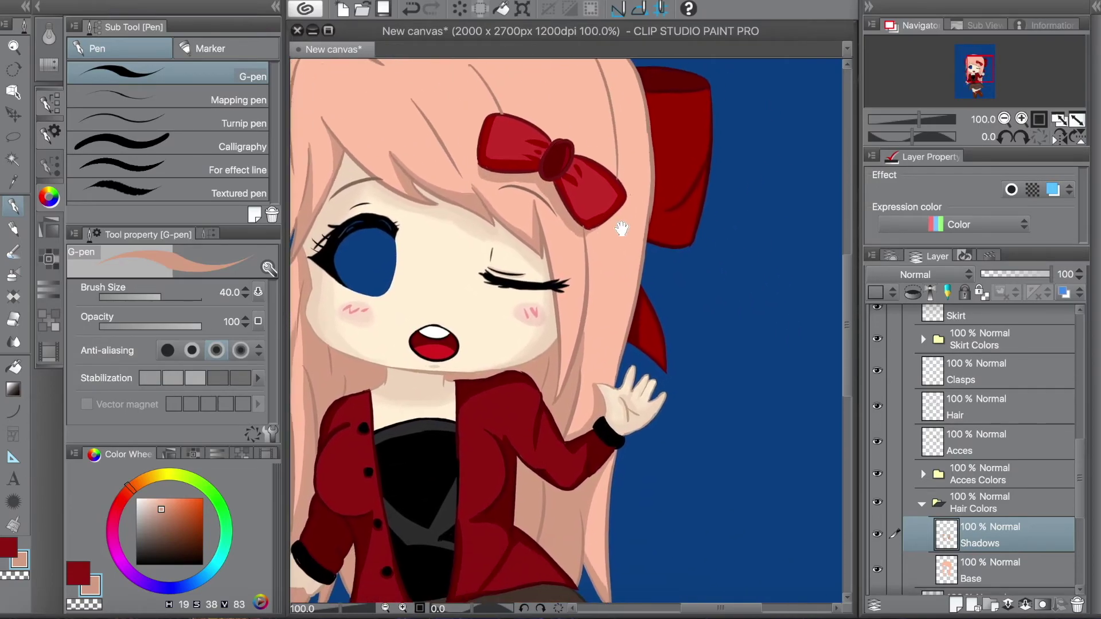
key("e")
left_click(586, 278, "ctrl+shift")
left_click(518, 169, "ctrl+shift")
key("p")
left_click_drag(646, 126, 729, 135)
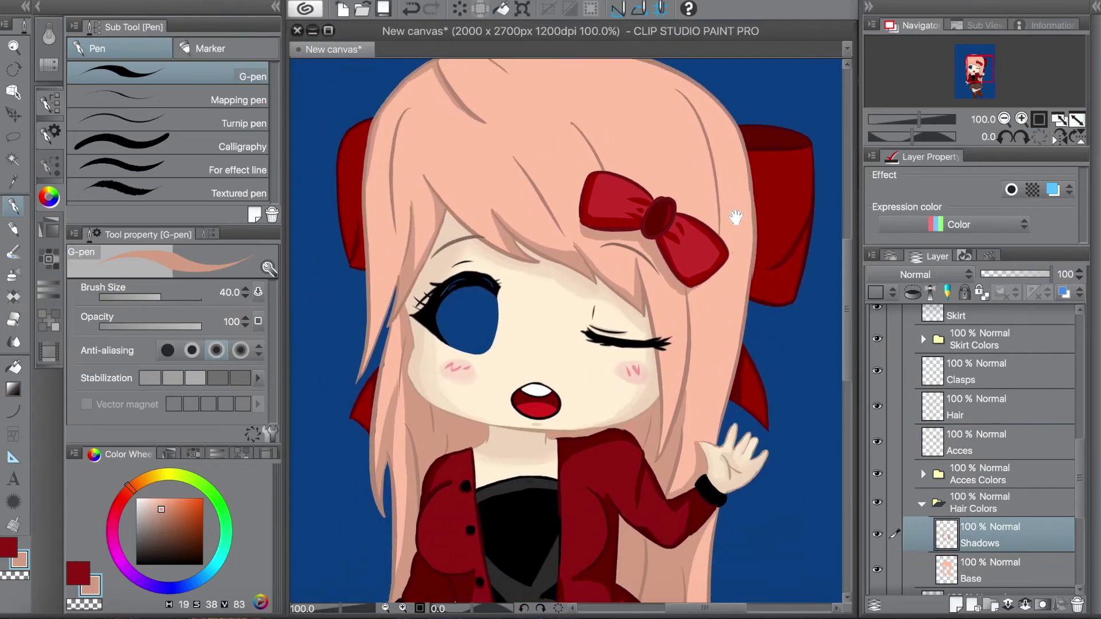
left_click_drag(729, 324, 705, 442)
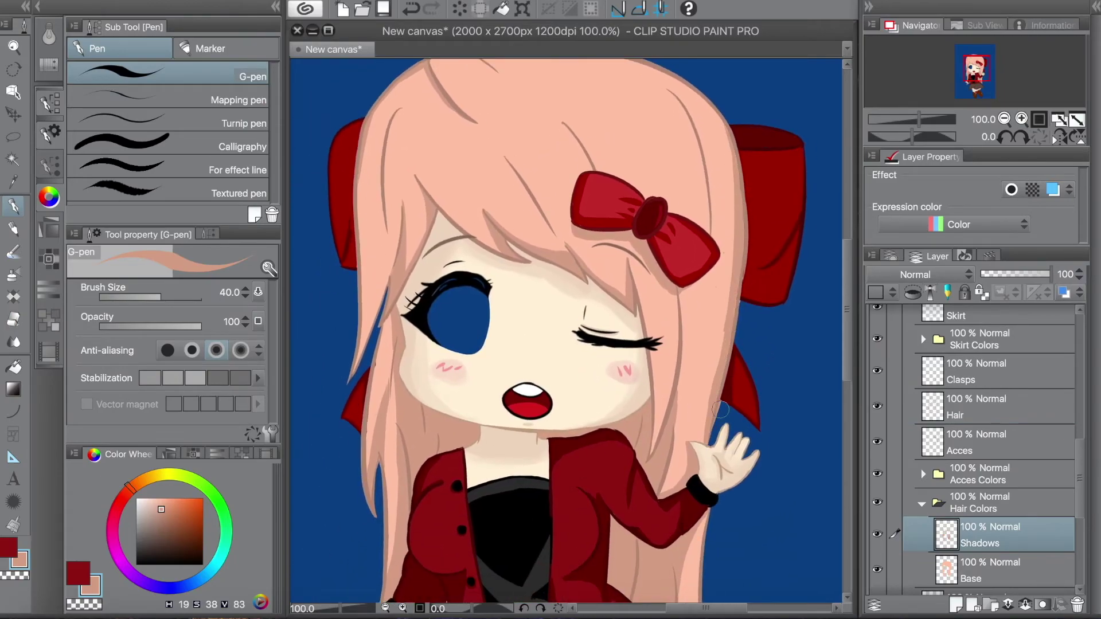
left_click_drag(648, 317, 756, 267)
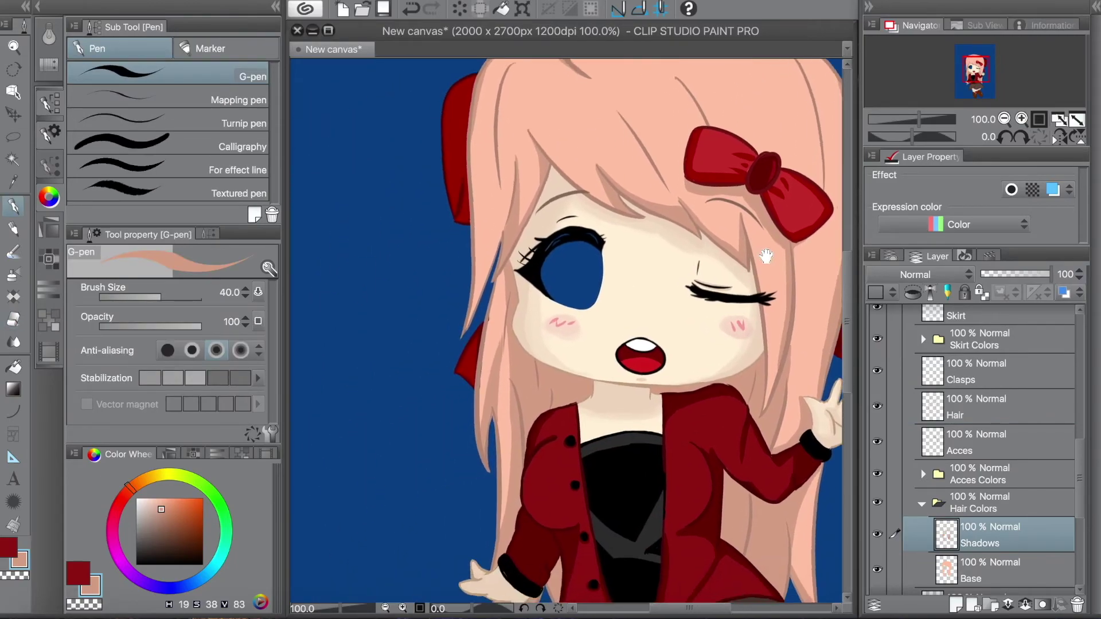
Deepen the back hair shadows beside the jacket and under the raised arm with a darker brown-peach (H 19, S 32, V 68)
key("ctrl+minus")
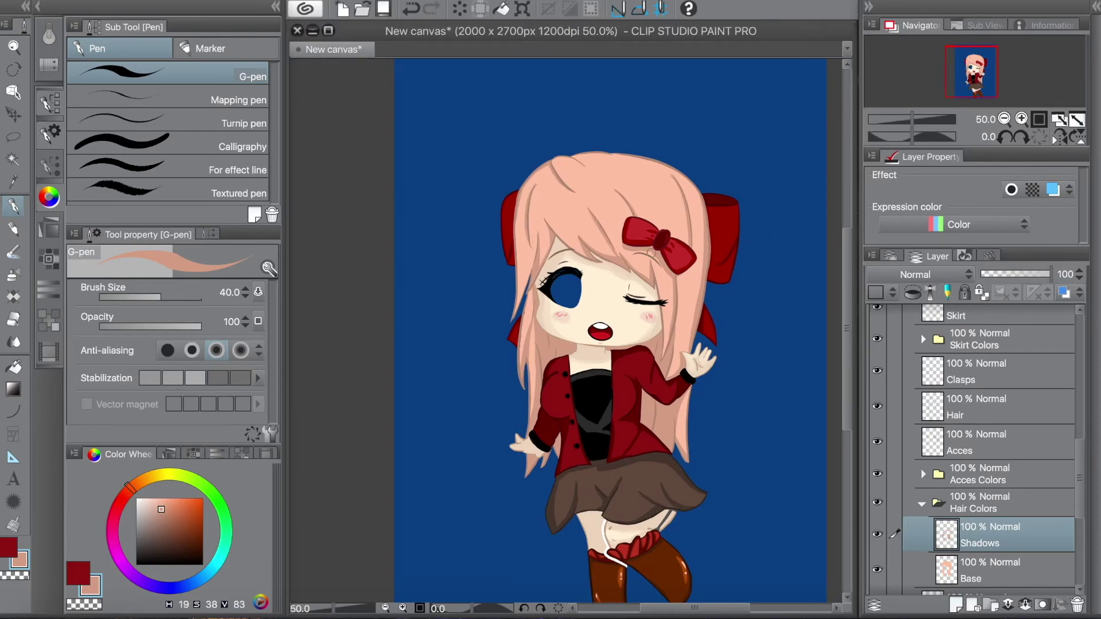
key("ctrl+plus")
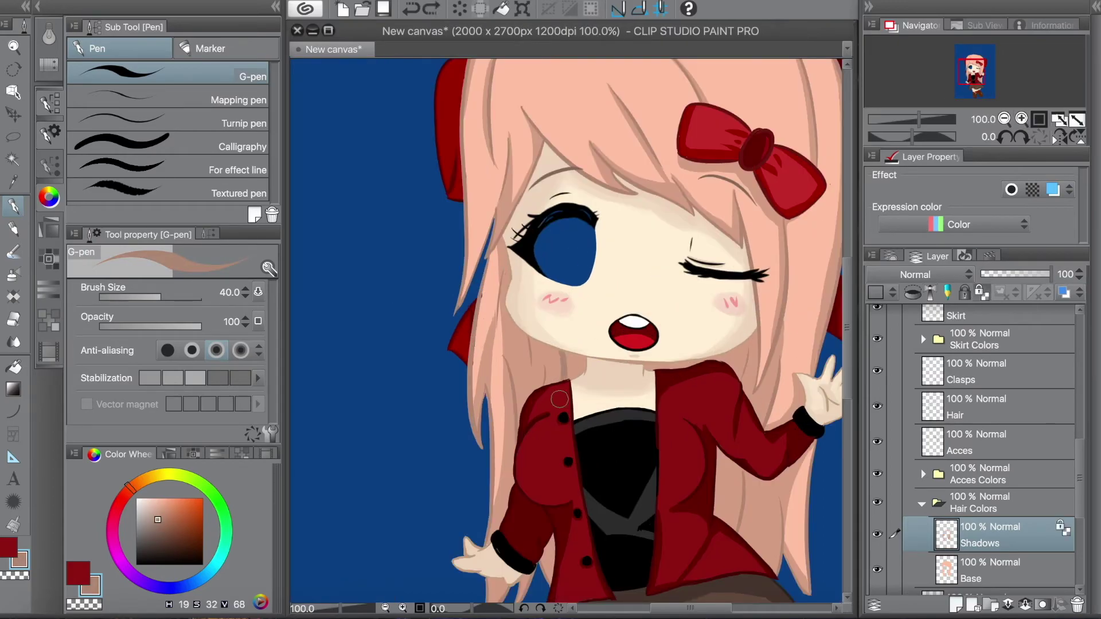
scroll(558, 399, "down", 3)
scroll(595, 299, "right", 2)
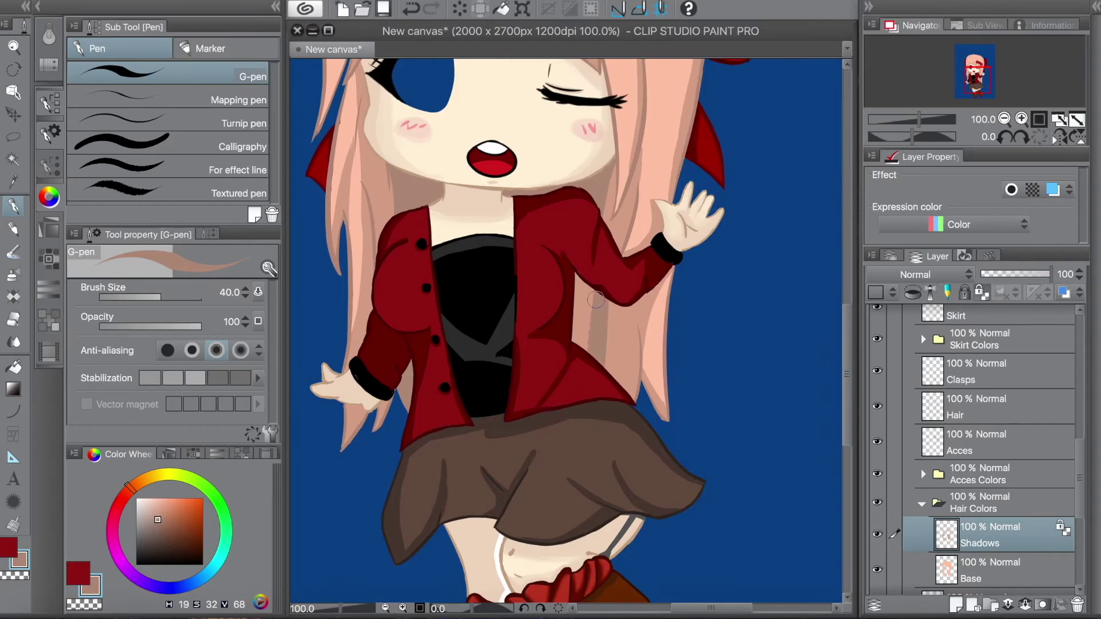
left_click_drag(709, 312, 716, 327)
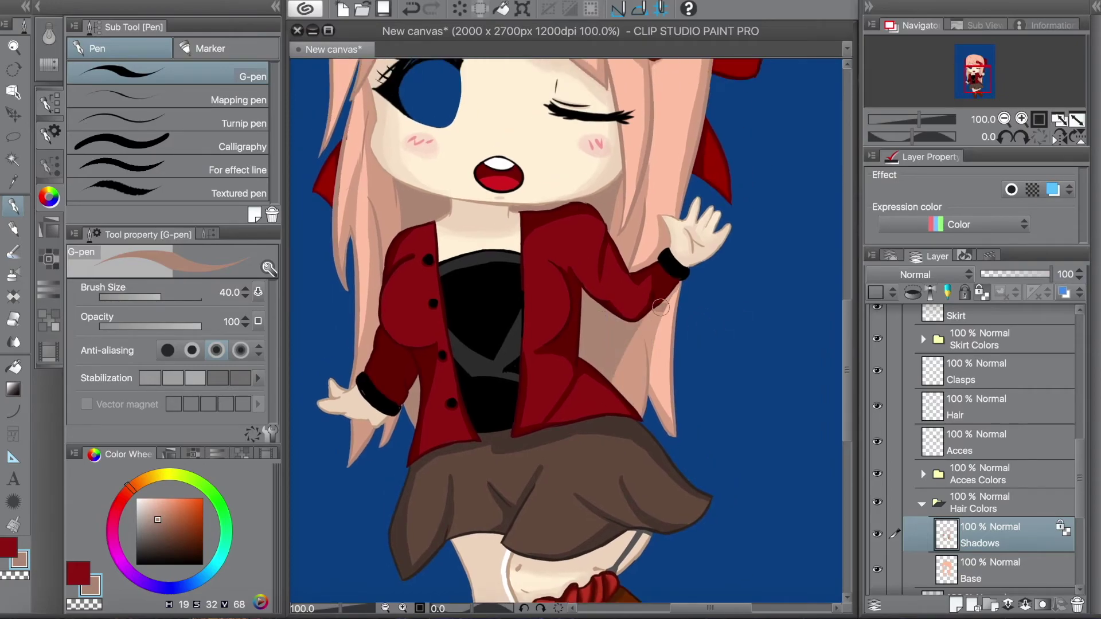
scroll(660, 308, "left", 2)
scroll(573, 372, "up", 3)
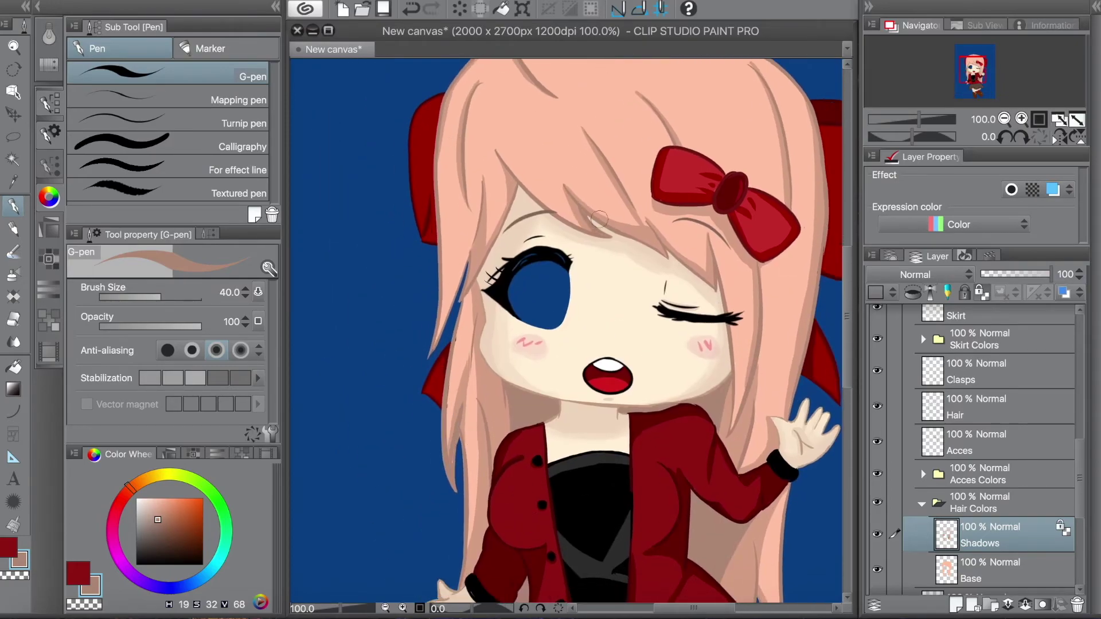
Choose a pale peach (H 19, S 23, V 100) and add a layer named Highlights above the hair Shadows layer
left_click(692, 262, "alt")
left_click(151, 493)
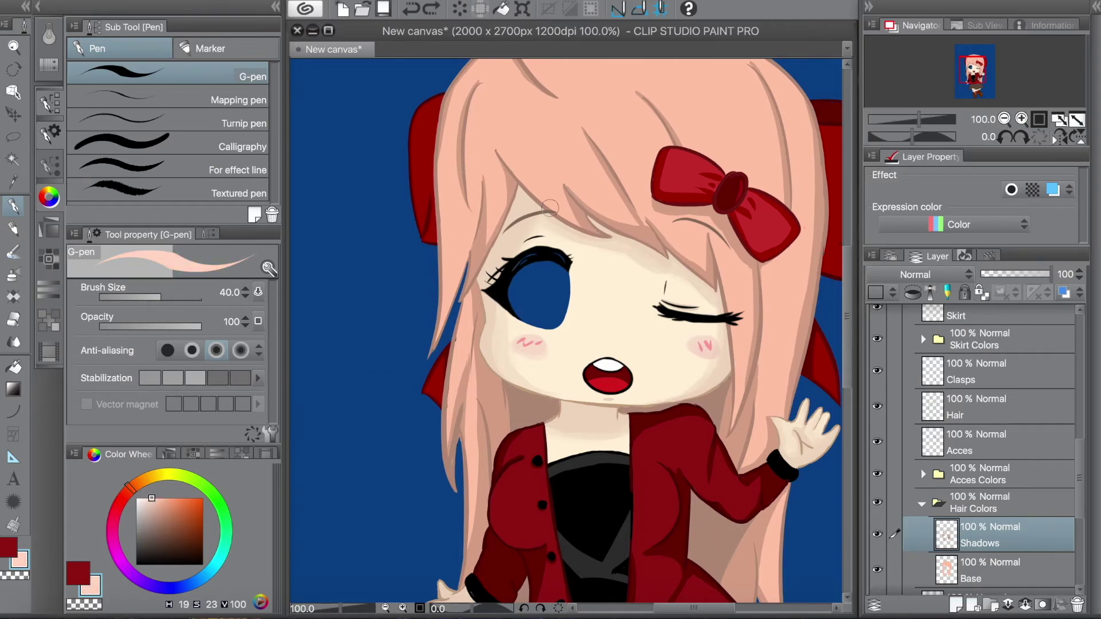
right_click(986, 534)
left_click(929, 113)
double_click(981, 542)
type("Highlights")
key("Return")
Paint thin pale peach highlight strokes along the crown, bangs and side strands of the hair
left_click_drag(780, 71, 723, 89)
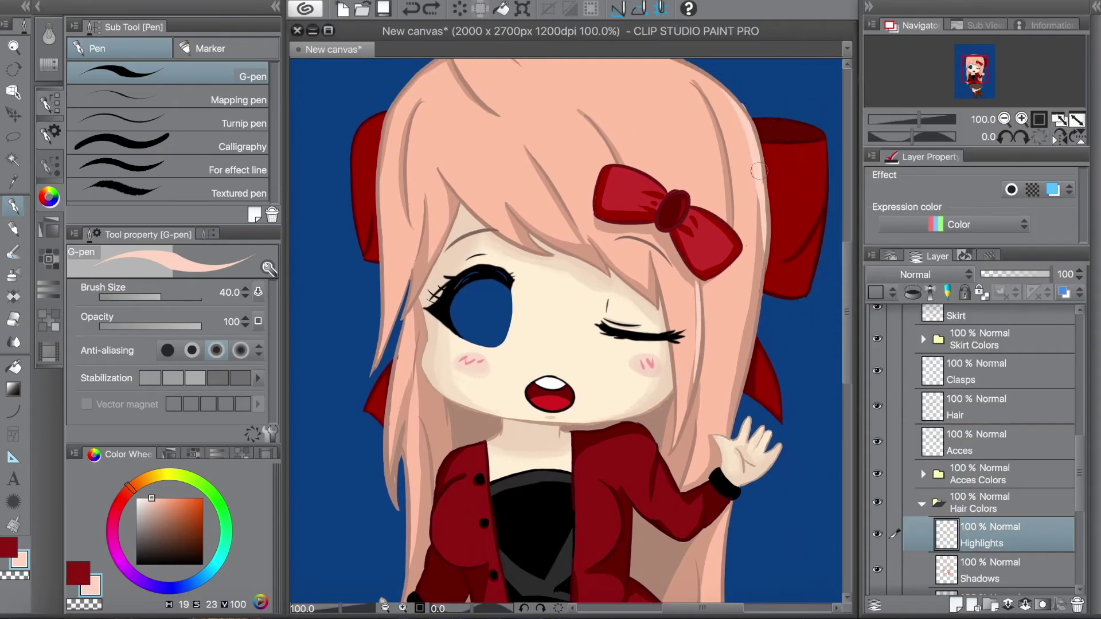
left_click_drag(731, 169, 748, 261)
left_click_drag(537, 163, 521, 109)
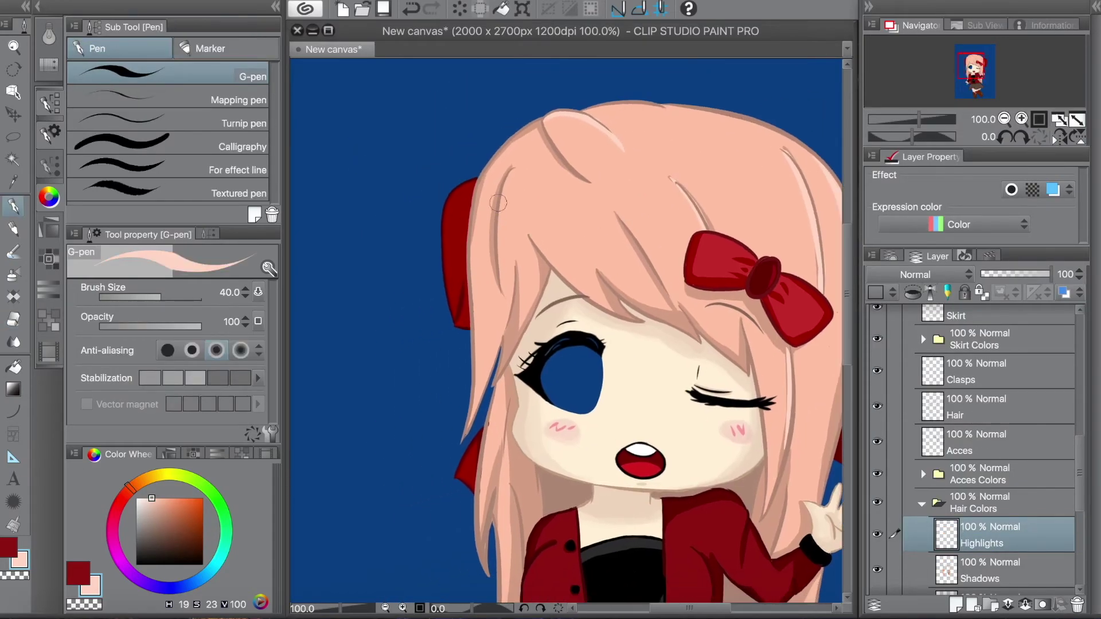
mouse_move(504, 198)
left_mouse_down()
mouse_move(500, 184)
mouse_move(538, 278)
left_mouse_up()
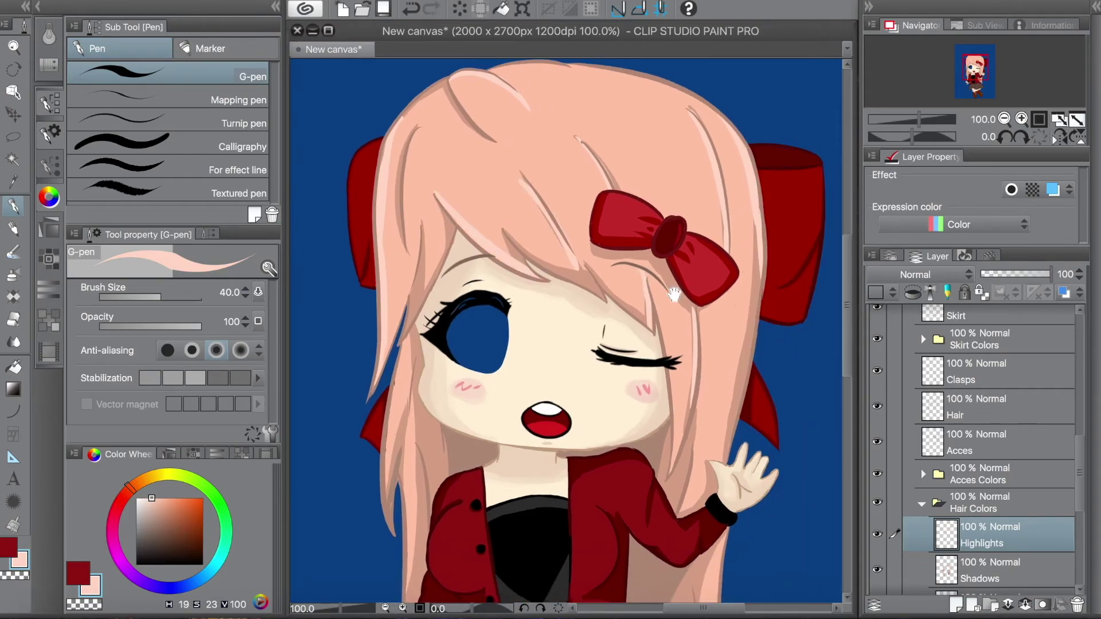
left_click_drag(638, 265, 593, 109)
left_click_drag(734, 375, 834, 601)
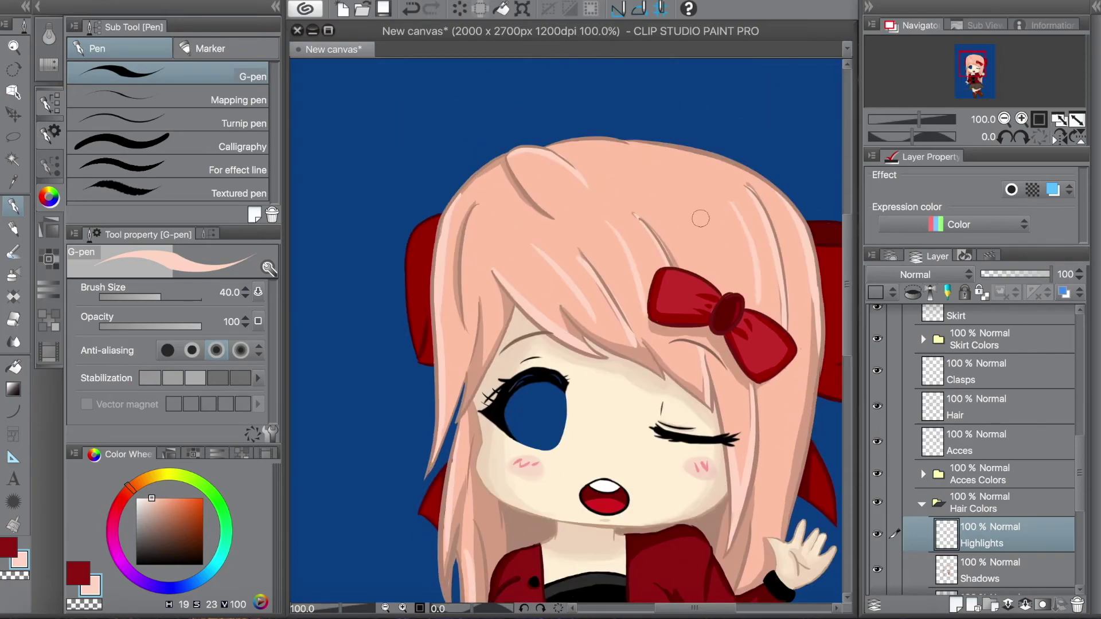
Darken the back hair near the jacket on the Shadows layer with a deep brown, and return to the pale peach and Highlights layer
scroll(536, 252, "down", 2)
left_click(633, 420, "alt")
left_click(633, 420, "alt")
left_click(687, 447, "ctrl+shift")
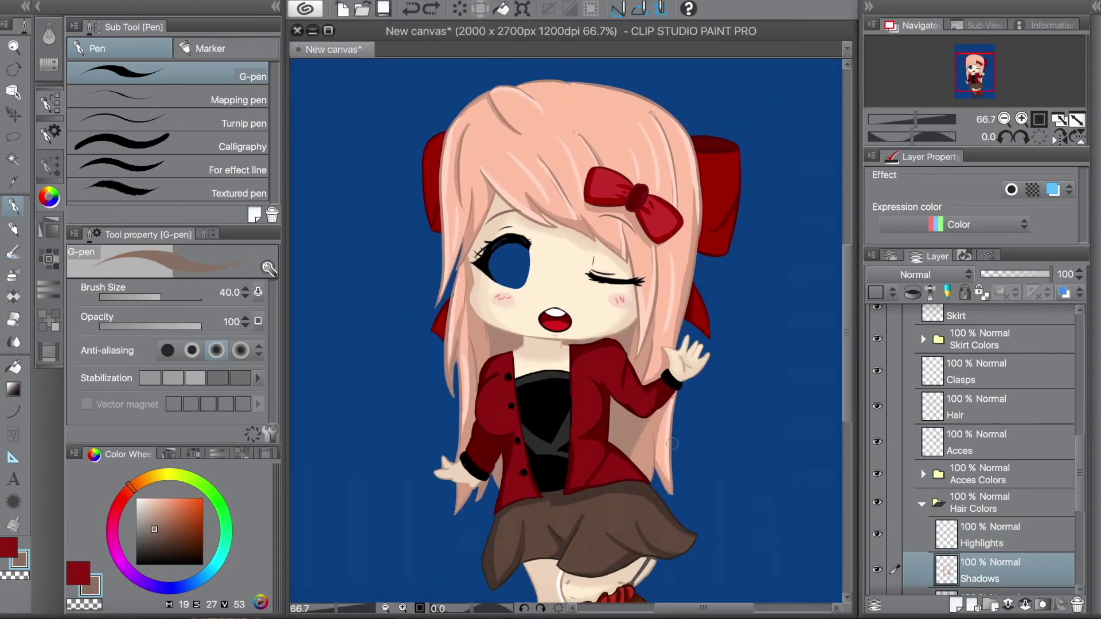
left_click(539, 182, "alt")
left_click(539, 181, "ctrl+shift")
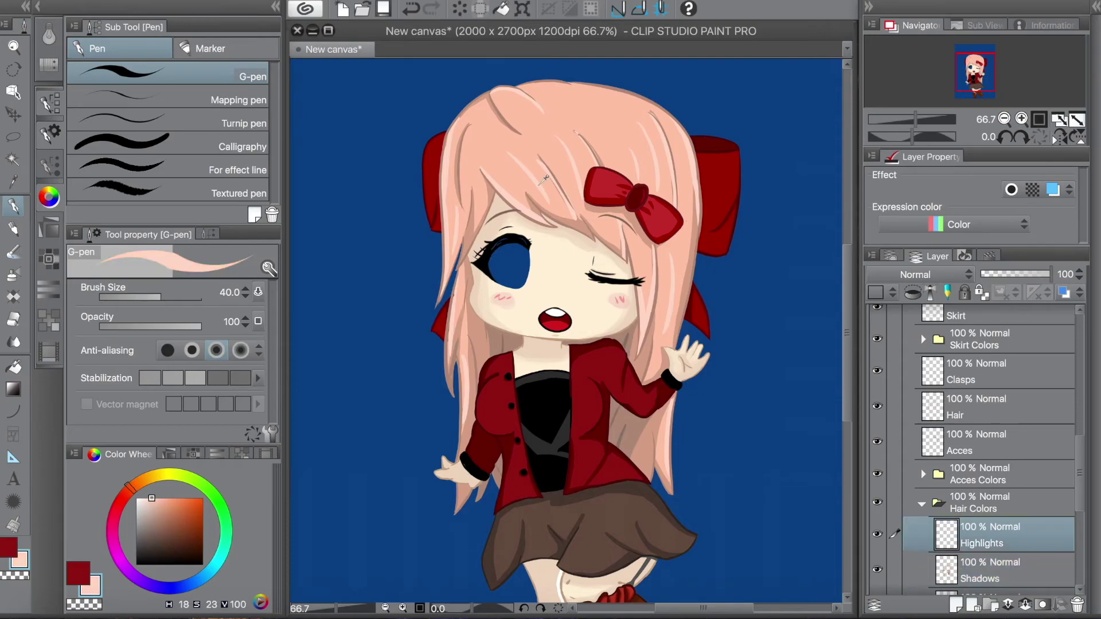
Add a layer named highlightspt.2 and place it between the hair's Shadows and Base layers
key("e")
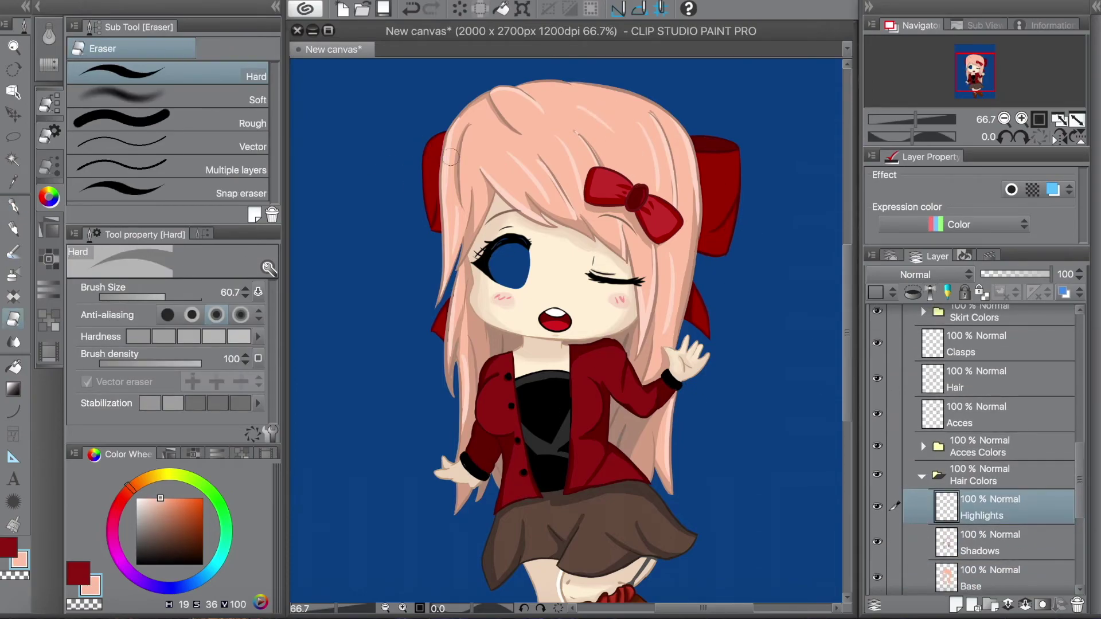
key("ctrl+shift+n")
double_click(968, 493)
mouse_move(968, 492)
left_mouse_down()
mouse_move(945, 521)
mouse_move(969, 505)
left_mouse_up()
Paint broad light peach patches (H 18, S 27, V 99) across the bangs, crown and side strands on the highlightspt.2 layer
left_click(433, 170, "alt")
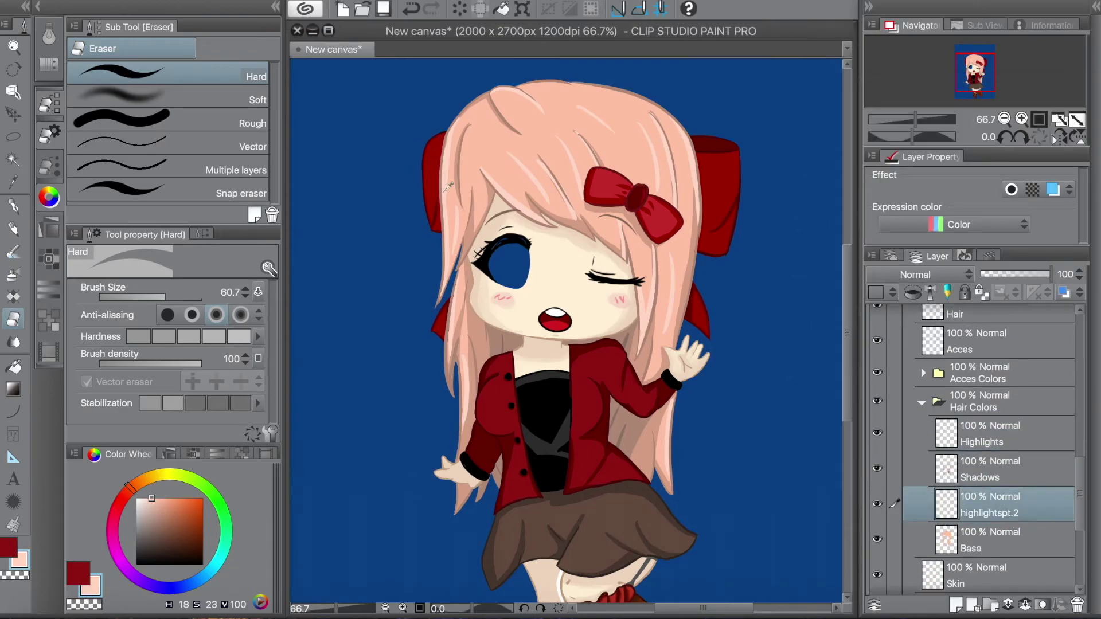
key("p")
left_click_drag(433, 171, 422, 254)
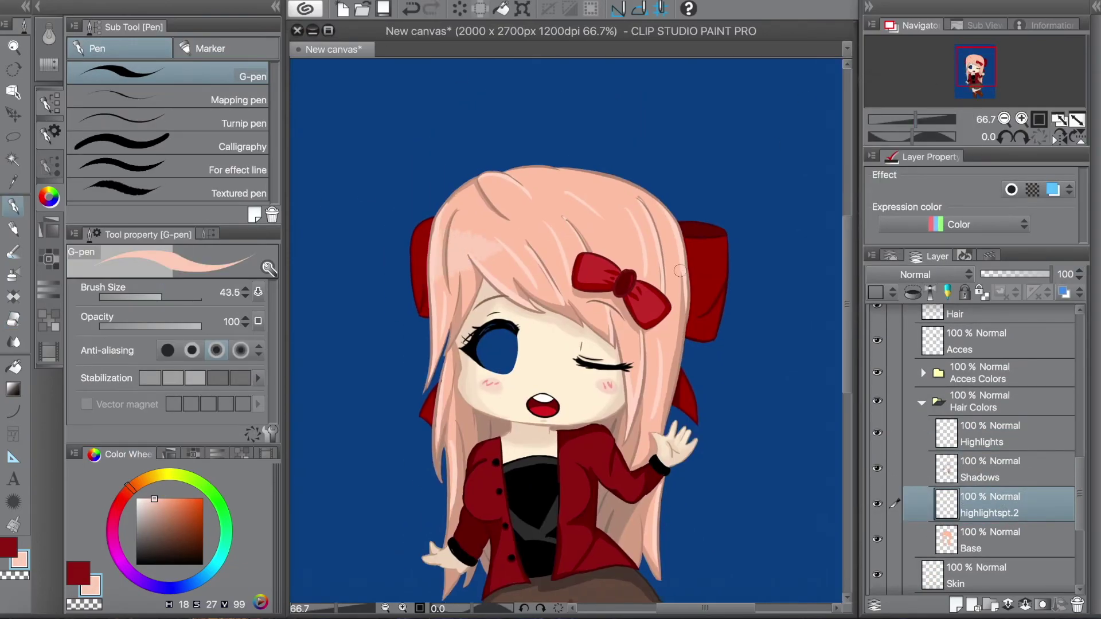
left_click_drag(510, 237, 478, 222)
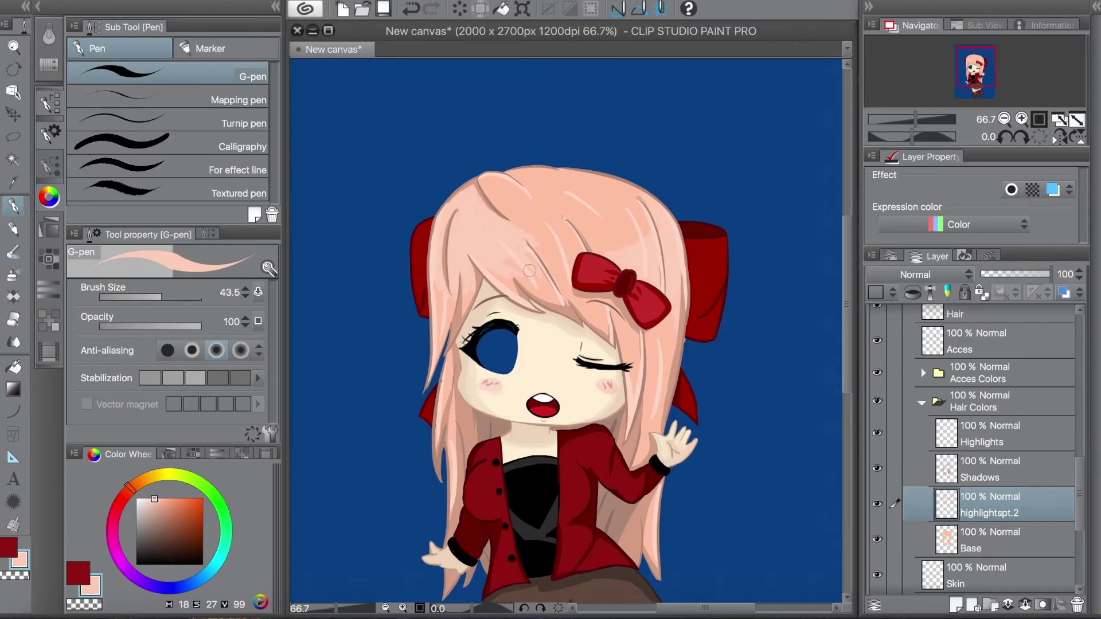
left_click_drag(554, 236, 547, 174)
Add near-white shine strokes (H 18, S 6, V 100) across the bangs and both sides of the hair
left_click(453, 209, "alt")
left_click_drag(452, 209, 468, 162)
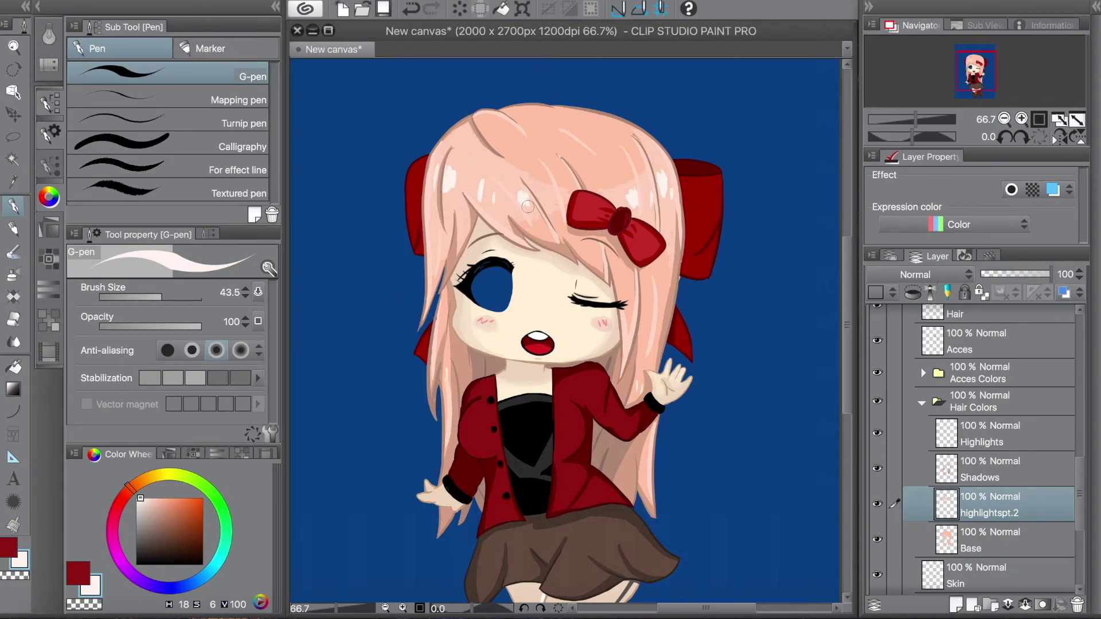
left_click(1004, 118)
left_click(1021, 118)
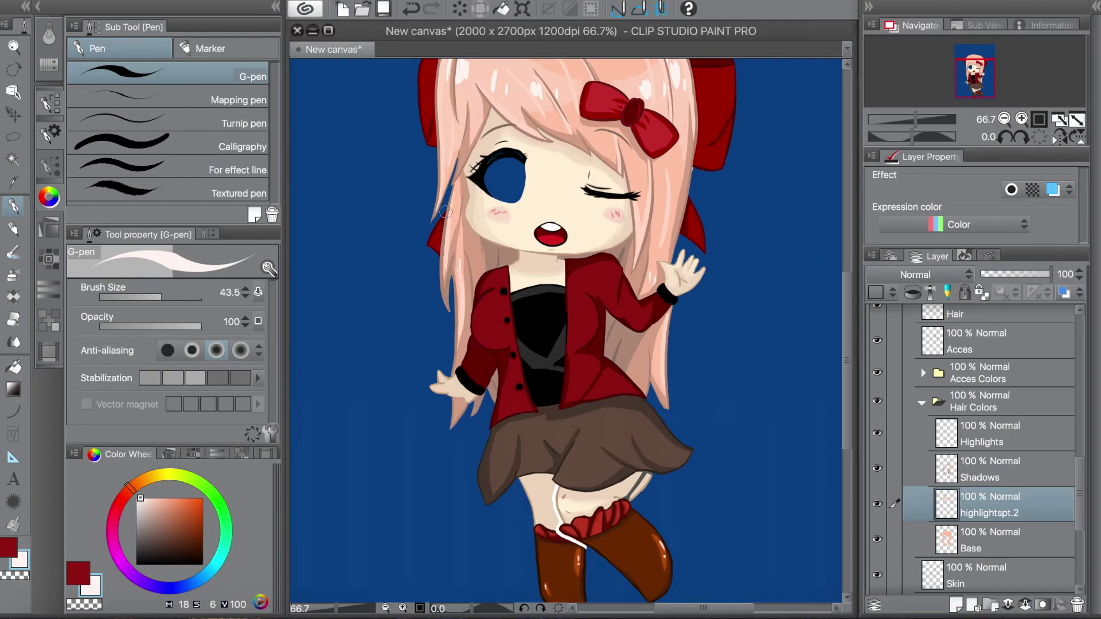
Add a new layer and move it below the Skin Colors folder, directly above the blue background layer
left_click(1004, 119)
scroll(975, 458, "down", 5)
left_click(877, 467)
left_click(877, 466)
scroll(974, 430, "up", 5)
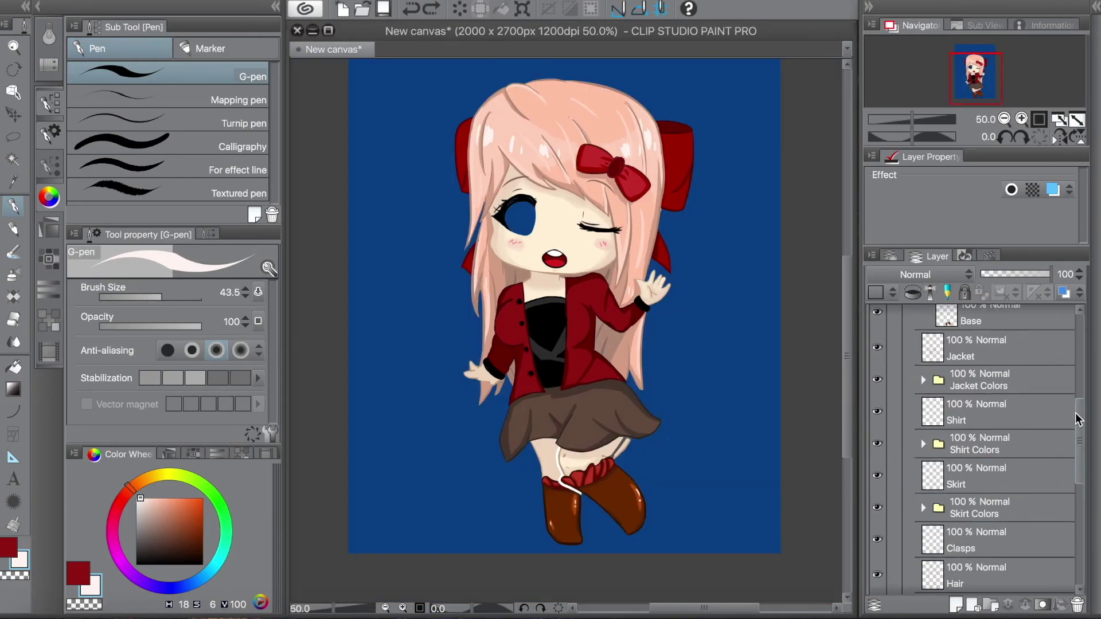
left_click(972, 367)
right_click(972, 353)
left_click(1003, 377)
left_click_drag(1003, 377, 977, 470)
scroll(984, 355, "down", 3)
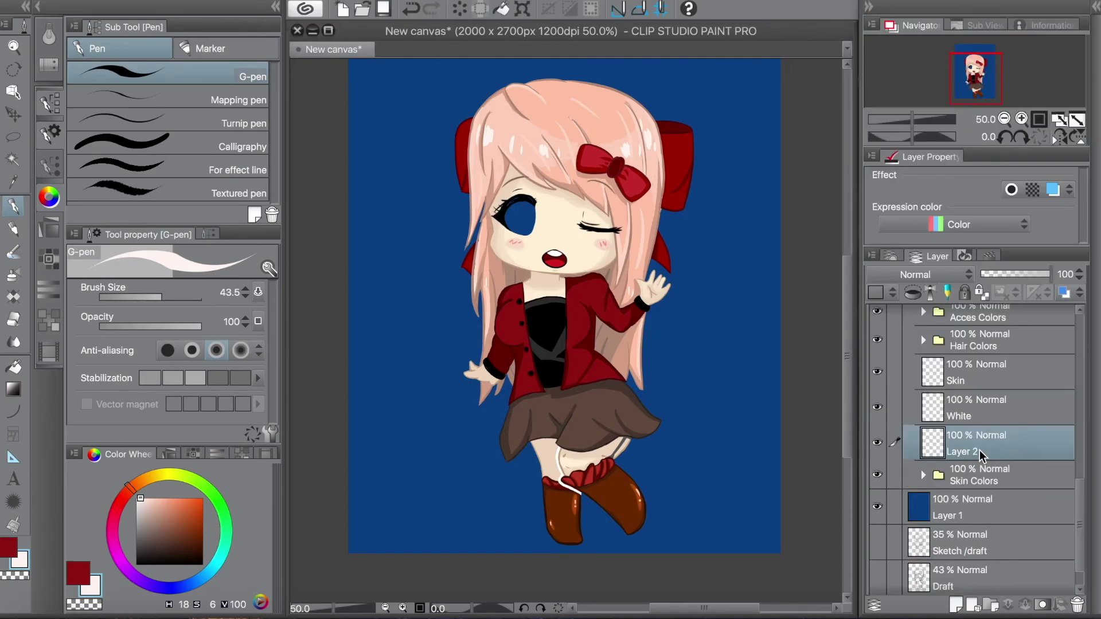
left_click(968, 467)
left_click_drag(968, 466, 992, 475)
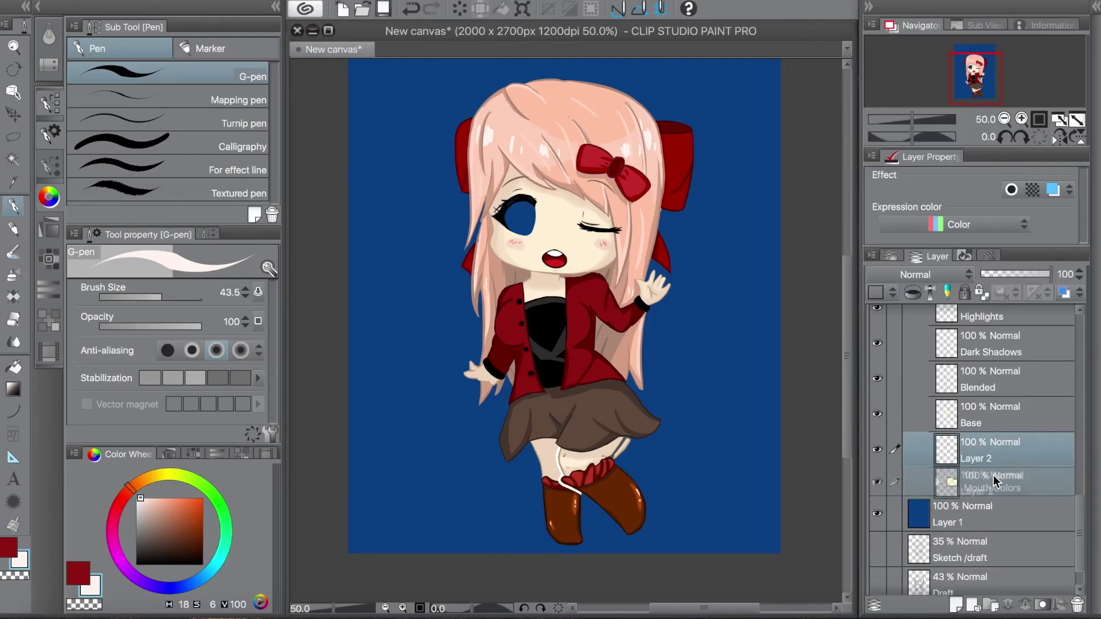
left_click(936, 443)
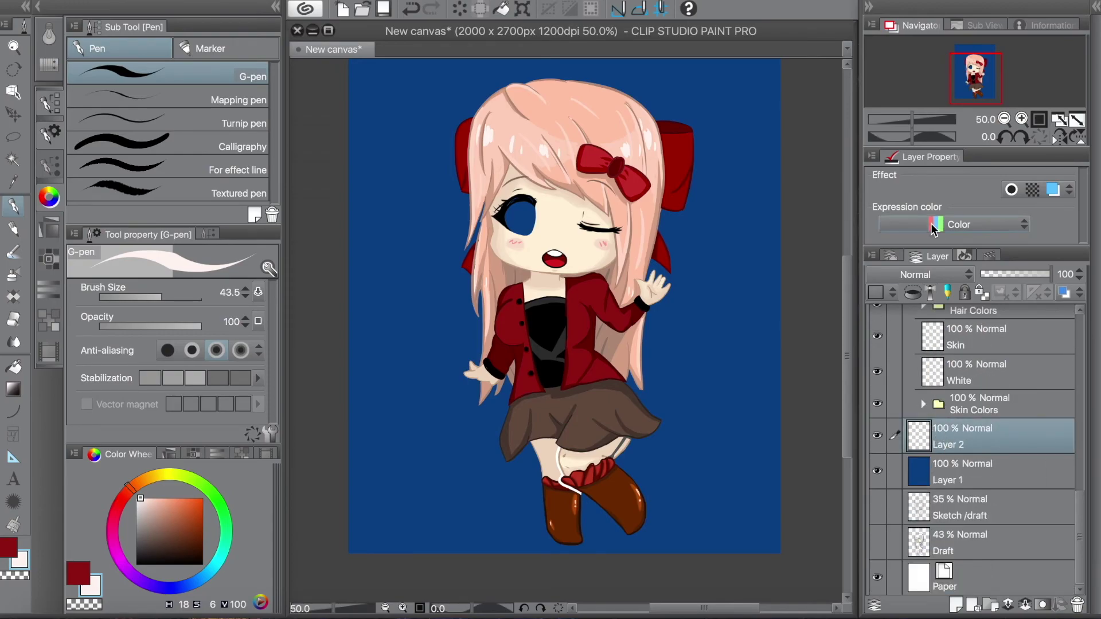
Group the new layer into a folder and name the folder Eyes colors
key("ctrl+g")
left_click(920, 437)
scroll(954, 510, "up", 2)
left_click(971, 459)
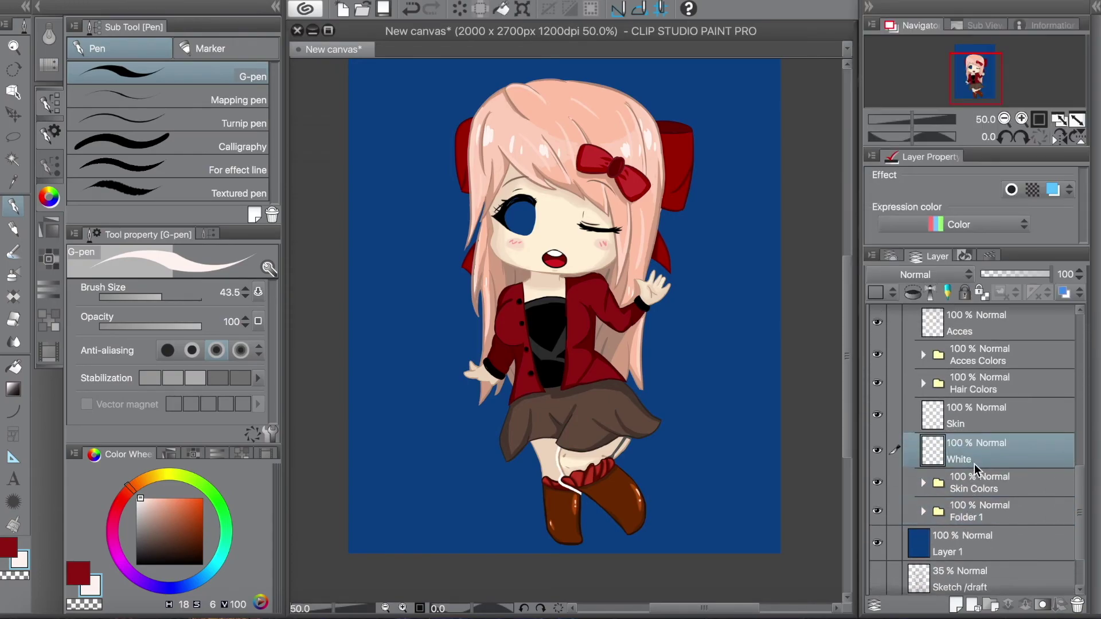
key("ctrl+alt+0")
double_click(966, 517)
type("Eyes colors")
key("Return")
Name the layer in the Eyes colors folder White and fill the open eye with white
left_click(923, 511)
double_click(975, 551)
type("White")
key("Return")
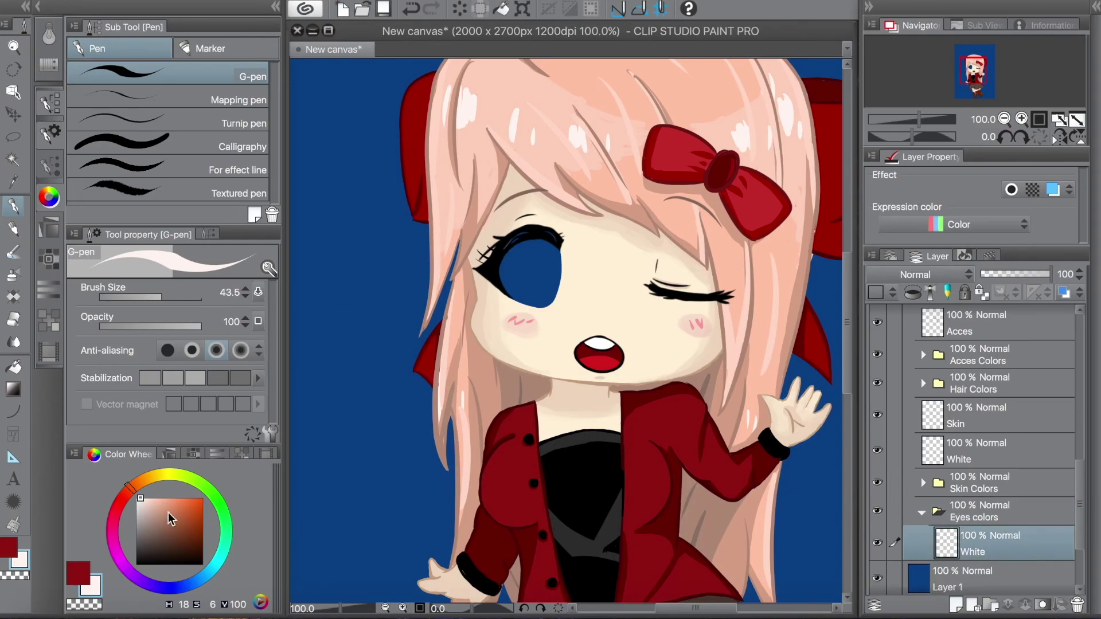
left_click_drag(526, 260, 536, 284)
key("p")
key("p")
scroll(975, 436, "up", 2)
Add a layer named Eye shape above the White layer in the Eyes colors folder
left_click(899, 335)
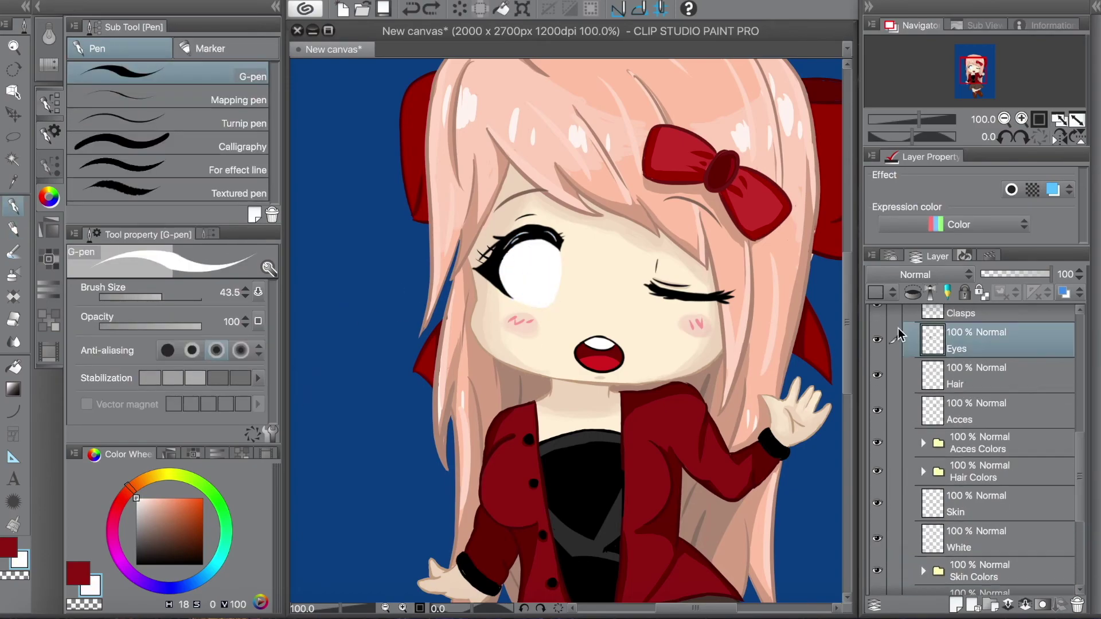
left_click_drag(974, 341, 981, 483)
double_click(981, 505)
type("Eye shape")
key("Return")
Outline an oval iris in black inside the open eye, with a curved highlight outline in its upper part
key("ctrl+plus")
left_click(139, 564)
mouse_move(514, 207)
left_mouse_down()
mouse_move(491, 260)
mouse_move(533, 293)
mouse_move(498, 282)
mouse_move(551, 230)
mouse_move(534, 292)
left_mouse_up()
key("ctrl+z")
key("e")
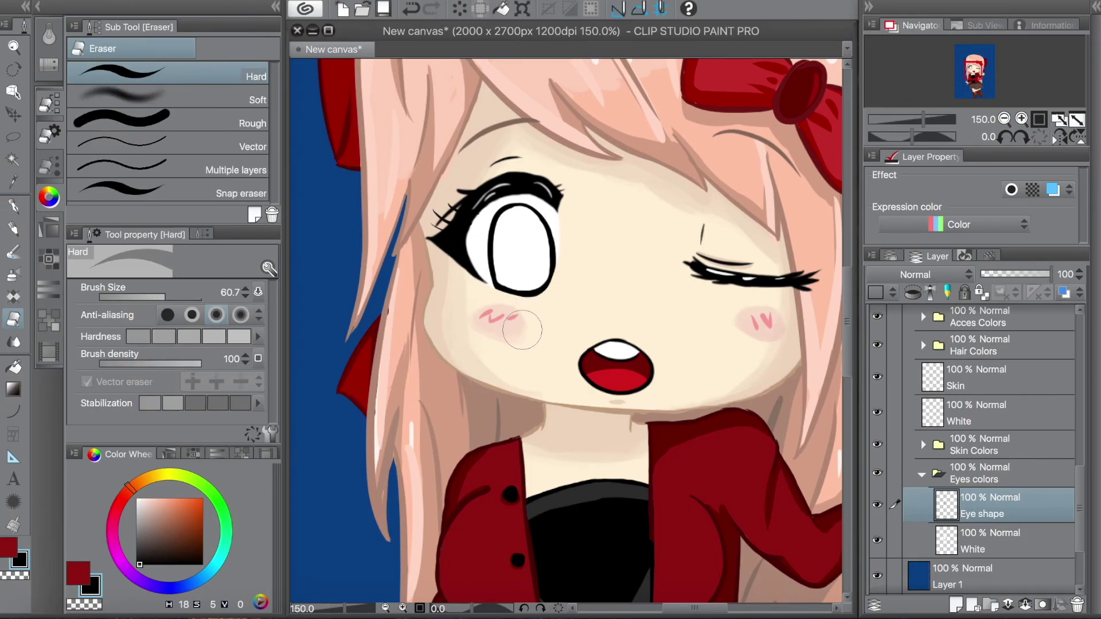
key("p")
key("ctrl+z")
left_click_drag(516, 207, 497, 245)
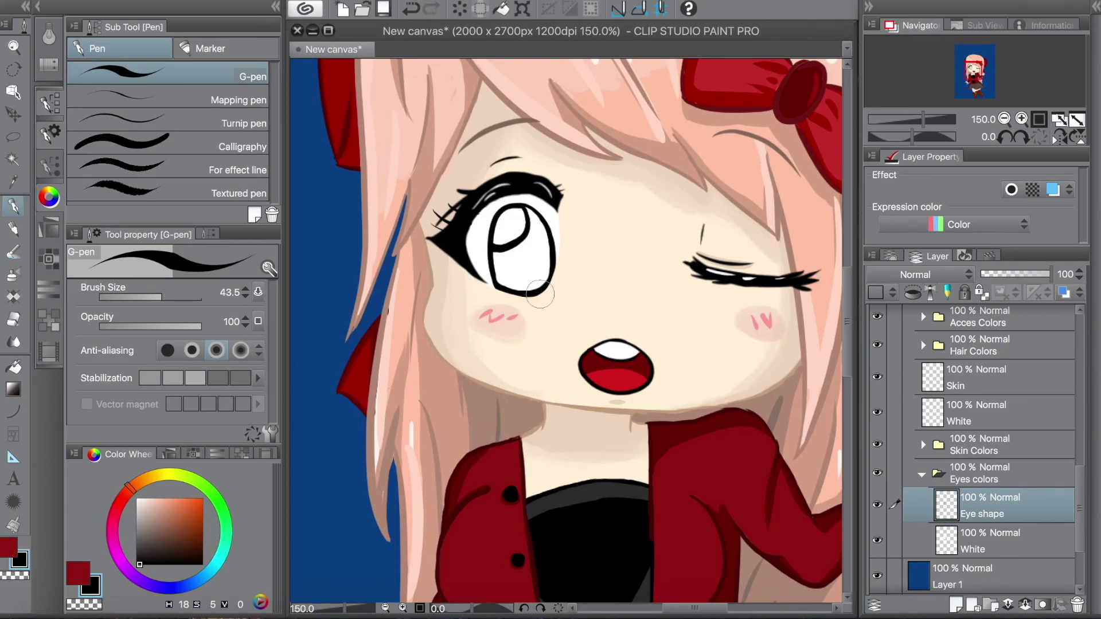
key("ctrl+z")
Add a layer below Eye shape, fill the iris with dark brown (H 18, S 92, V 15) and erase the overspill
left_click(199, 547)
mouse_move(500, 267)
left_mouse_down()
mouse_move(528, 239)
mouse_move(528, 206)
mouse_move(548, 246)
mouse_move(531, 226)
mouse_move(494, 253)
mouse_move(523, 257)
mouse_move(510, 296)
left_mouse_up()
left_click(975, 536)
key("ctrl+shift+n")
right_click(978, 528)
key("Escape")
key("ctrl+z")
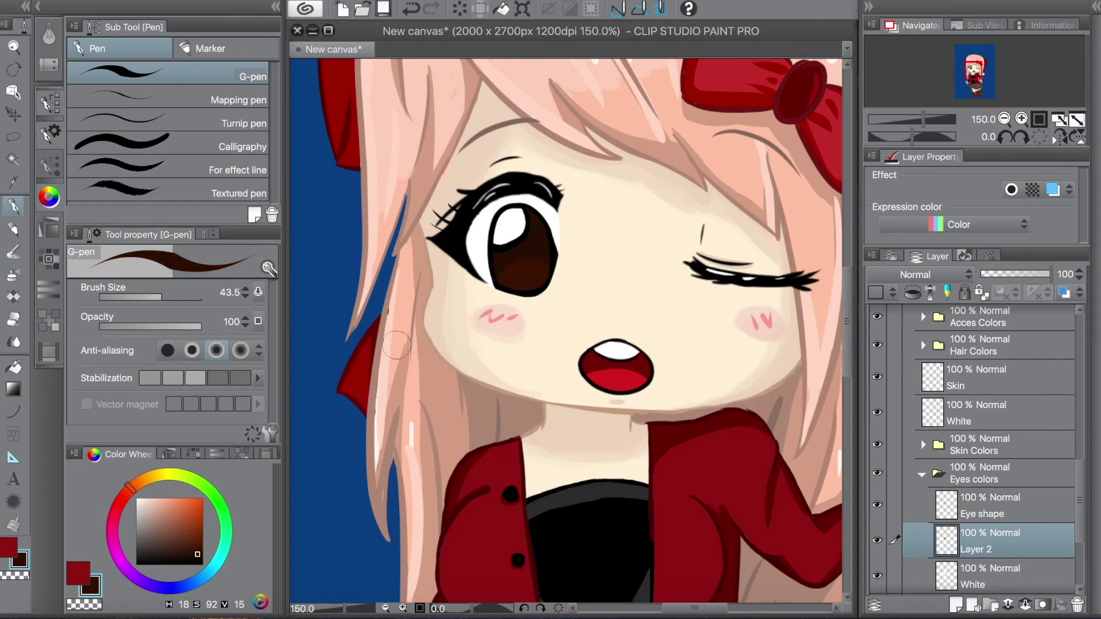
key("e")
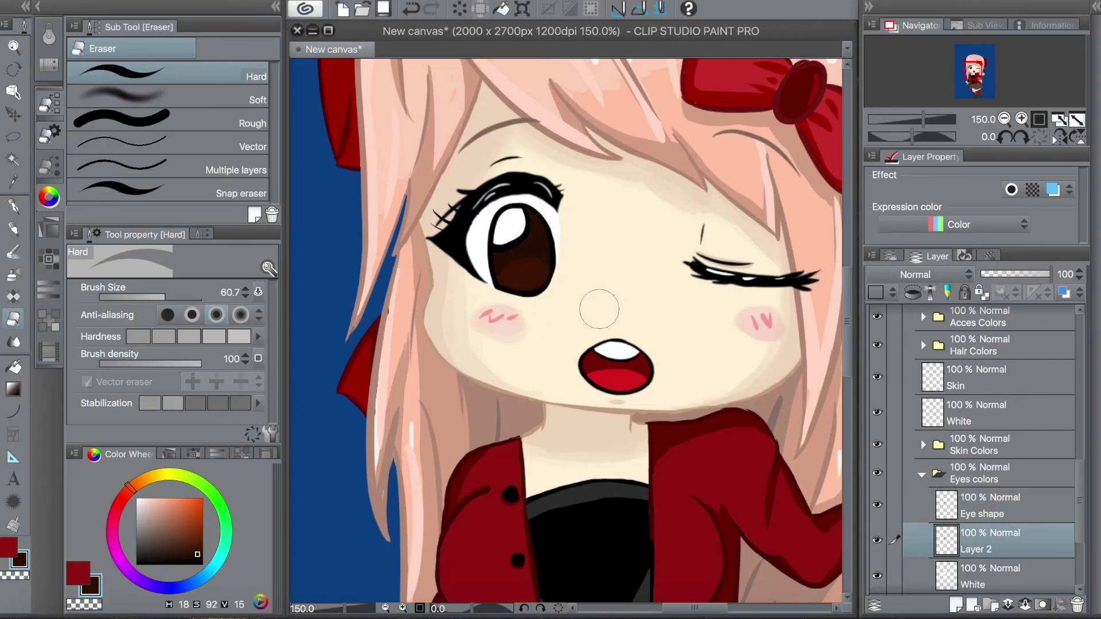
left_click(533, 229, "alt")
key("p")
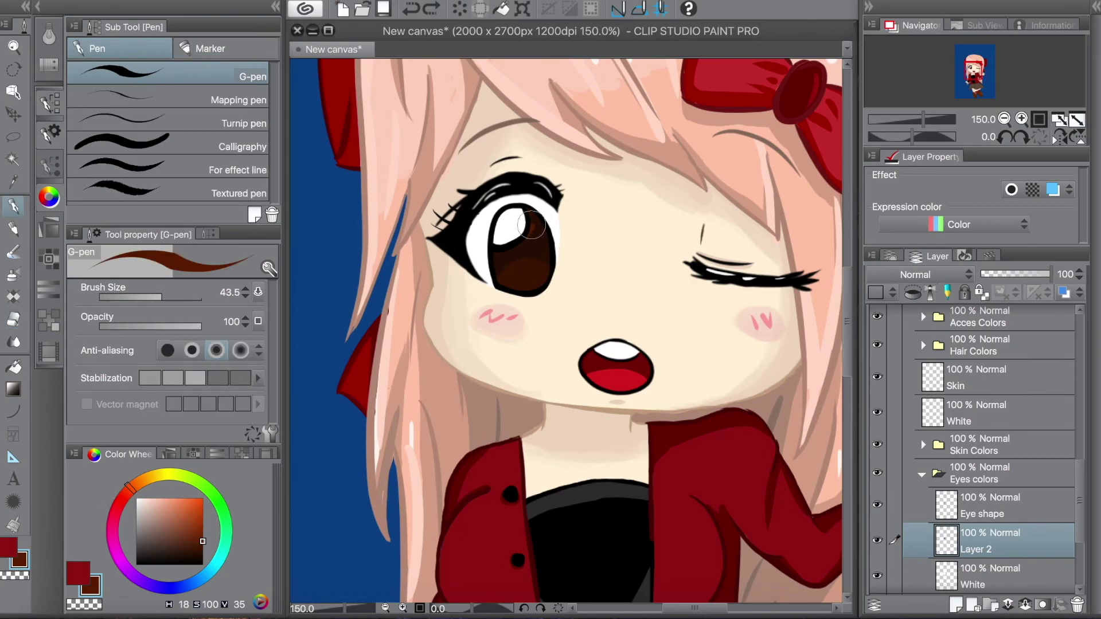
left_click_drag(526, 228, 533, 250)
key("ctrl+z")
key("ctrl+z")
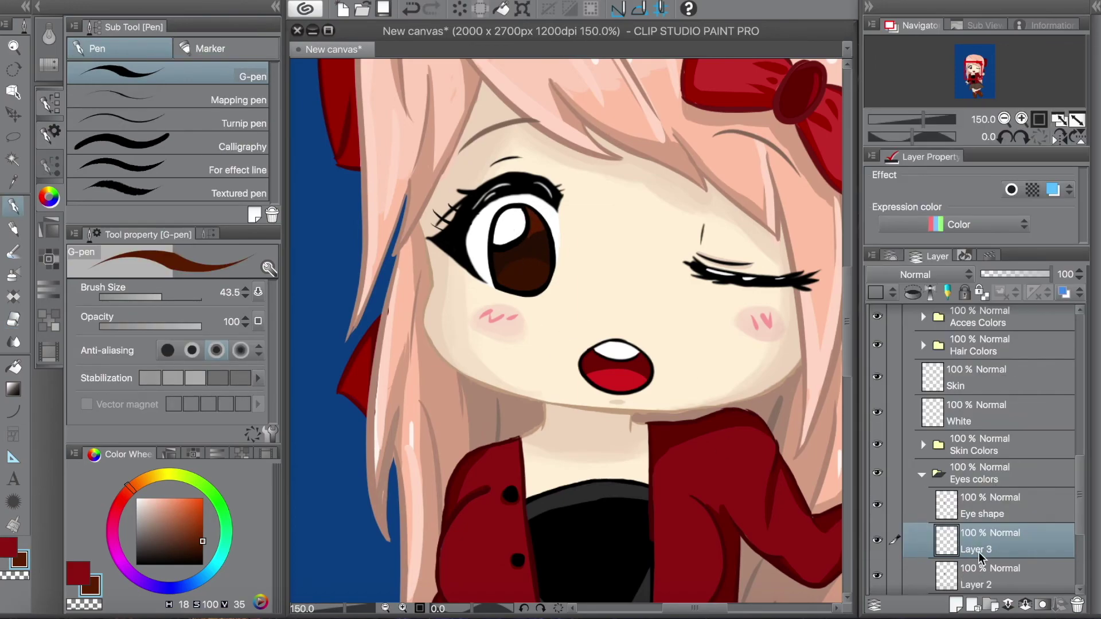
Brighten the lower iris with orange-brown on a separate layer and add a small peach reflection near its bottom
left_click(533, 255, "alt")
key("e")
mouse_move(504, 269)
left_mouse_down()
mouse_move(544, 268)
mouse_move(518, 273)
left_mouse_up()
key("p")
key("alt+bracketleft")
left_click(535, 276, "alt")
left_click(525, 331, "alt")
left_click_drag(517, 283, 530, 281)
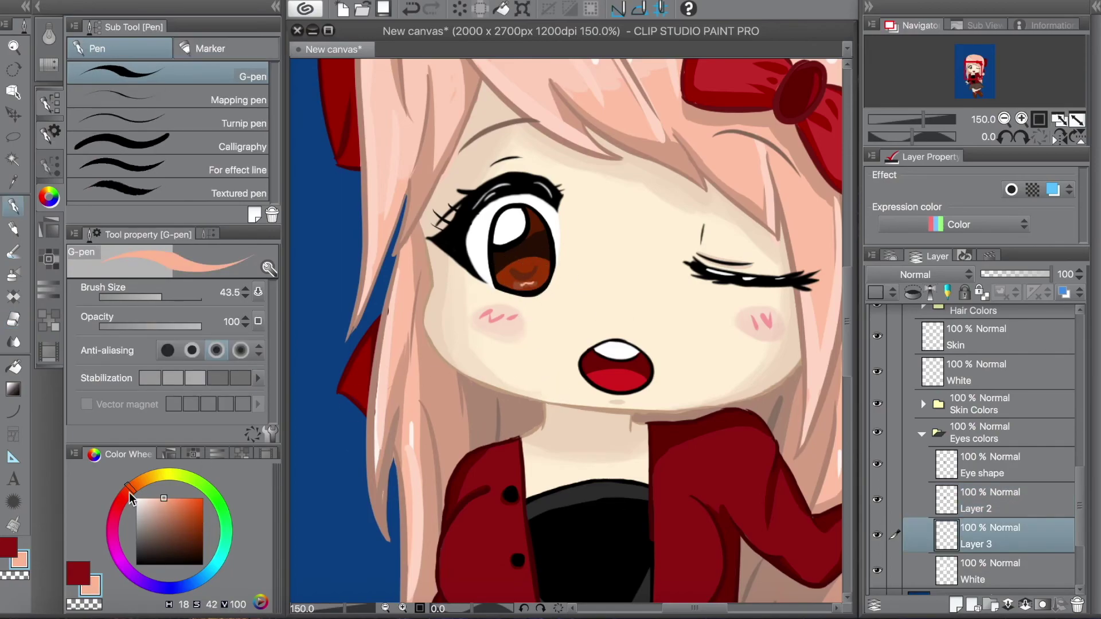
Add a small pale peach glint at the centre of the iris on the Eye shape layer
key("alt+bracketright")
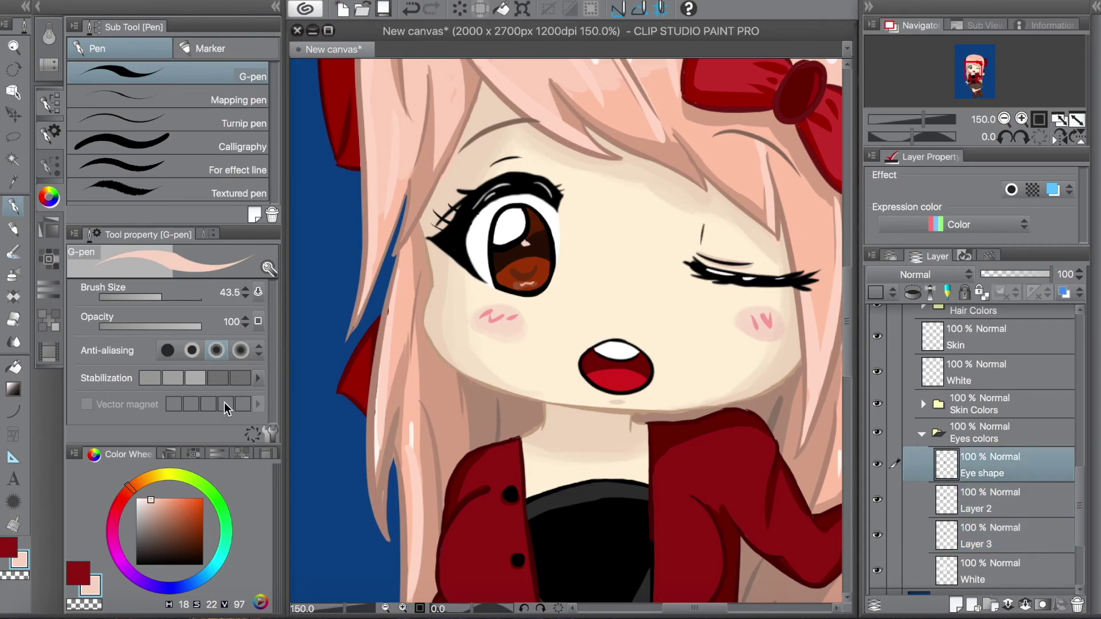
key("ctrl+minus")
key("ctrl+minus")
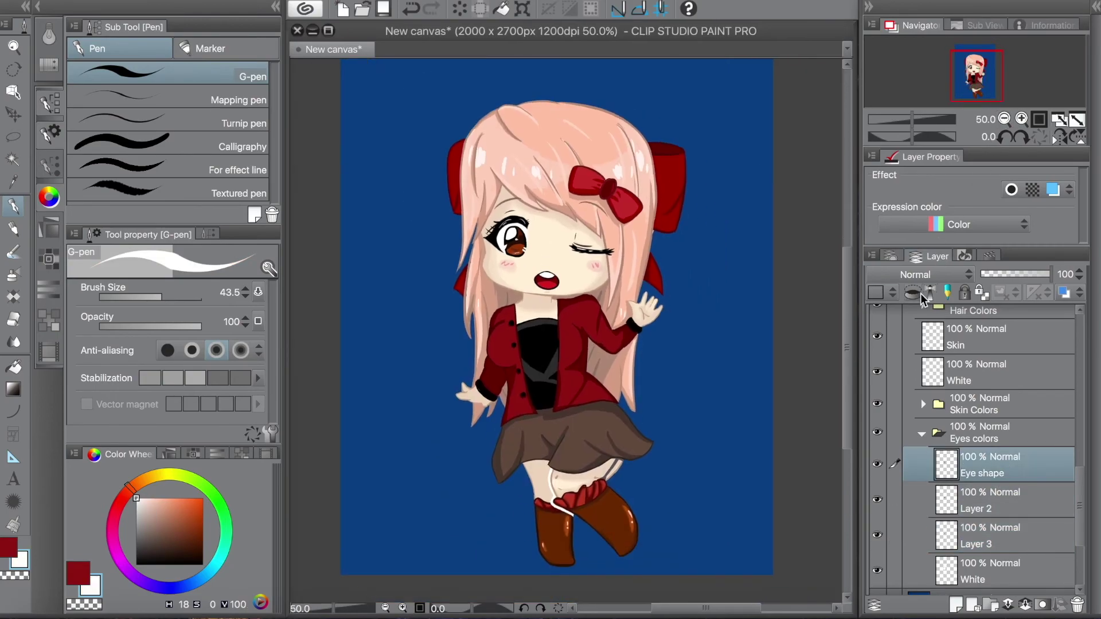
key("ctrl+plus")
key("ctrl+plus")
key("e")
key("alt+bracketleft")
key("k")
key("alt+bracketright")
key("e")
key("ctrl+minus")
key("ctrl+minus")
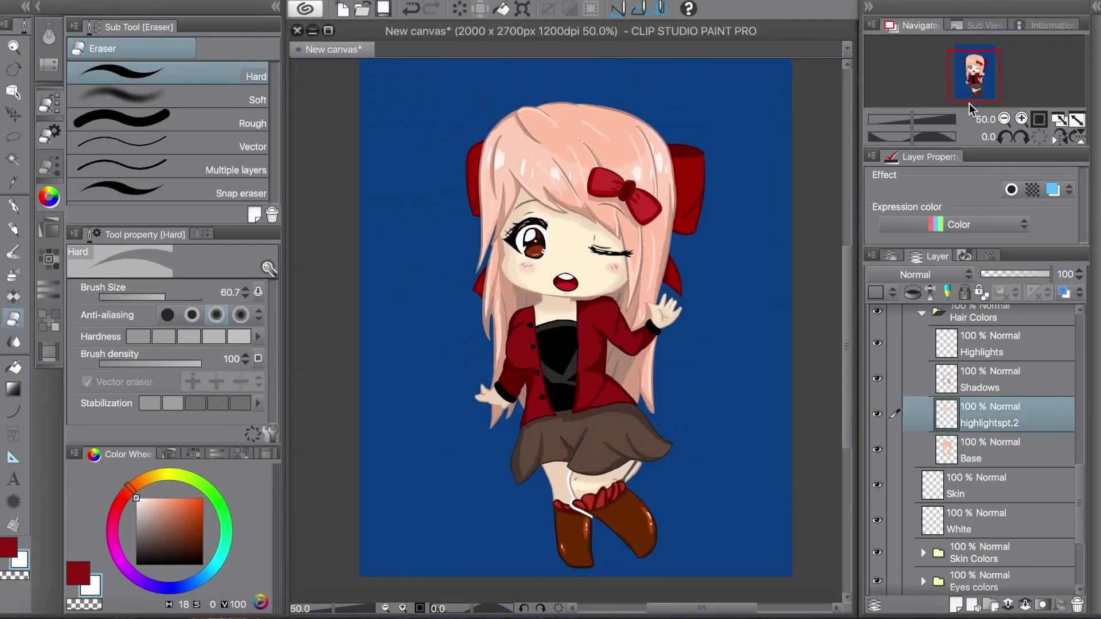
Add a layer above the blue background and paint a rounded dark green hill (H 141, S 100, V 40) across the canvas's lower part
left_click(1003, 118)
scroll(975, 430, "down", 3)
left_click(975, 471)
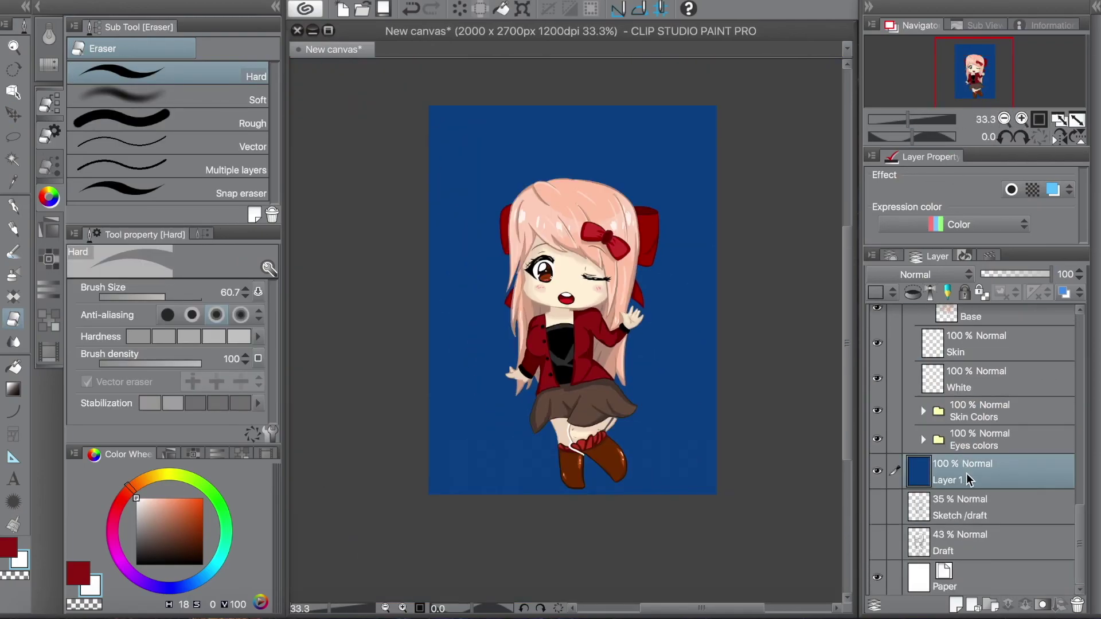
left_click(225, 519)
left_click(203, 538)
key("p")
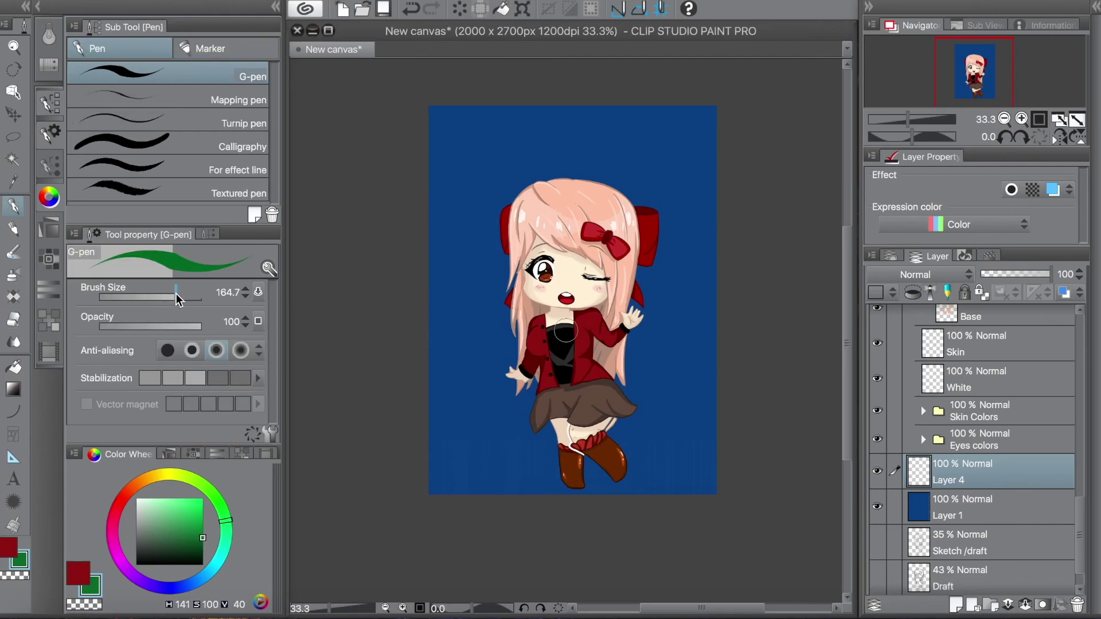
left_click_drag(432, 470, 625, 444)
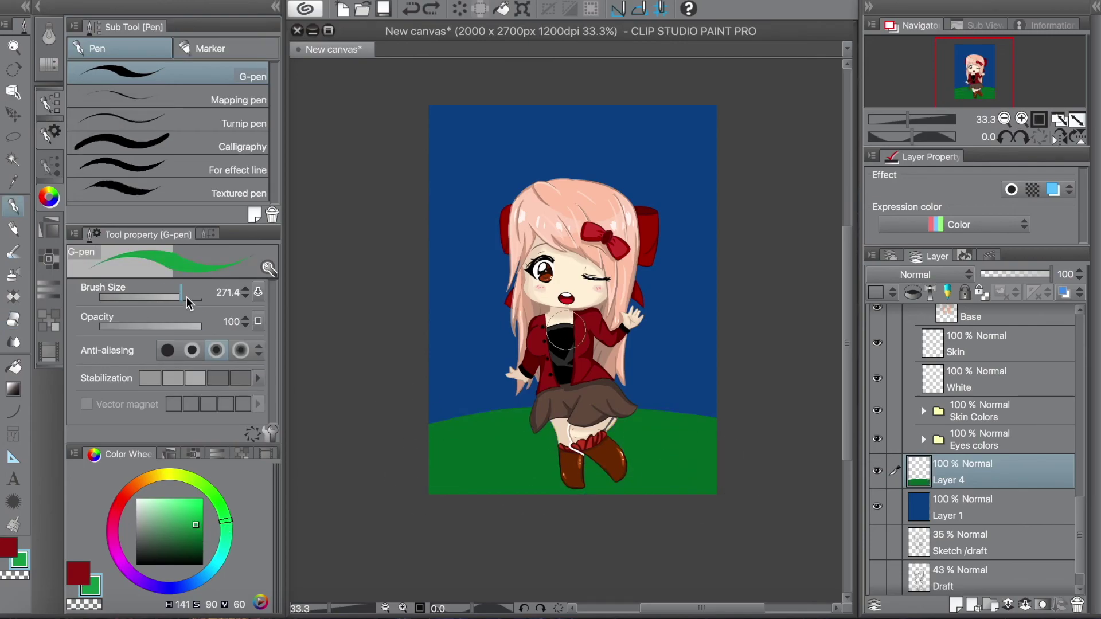
Repaint the hill in brighter green (H 141, S 90, V 60) and add a dark green shadow (V 40) under the boots with brush size 447.2
left_click_drag(186, 302, 191, 301)
left_click_drag(705, 441, 423, 459)
mouse_move(628, 467)
left_mouse_down()
mouse_move(682, 471)
mouse_move(528, 477)
mouse_move(594, 483)
left_mouse_up()
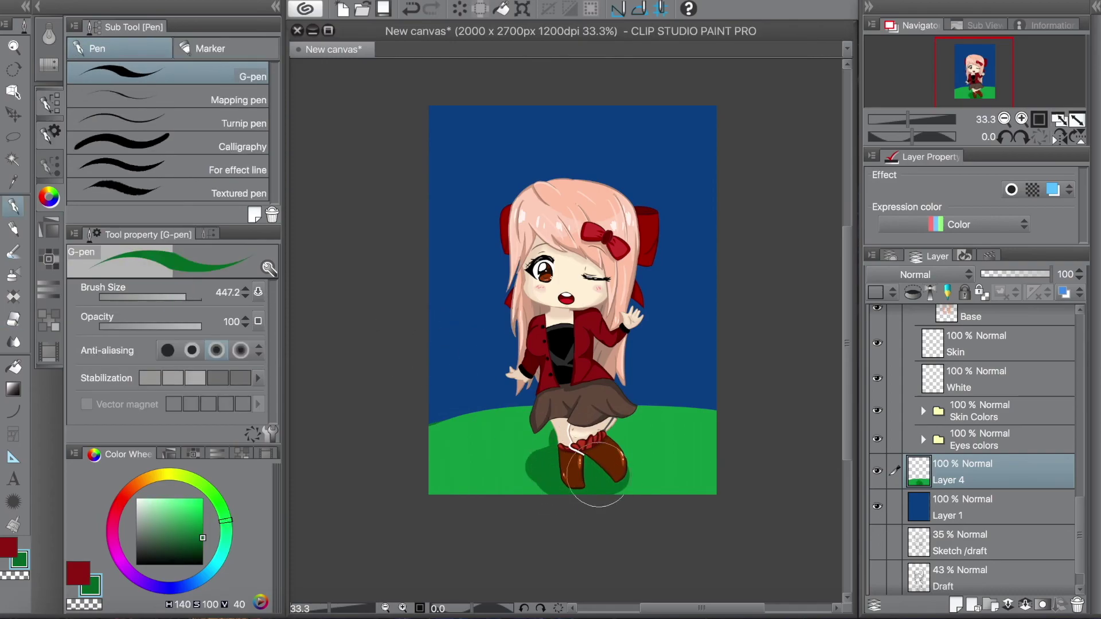
Cover the dark blue sky with light blue and reshape the hill into a higher, rounder arch behind the skirt
mouse_move(436, 115)
left_mouse_down()
mouse_move(590, 98)
mouse_move(800, 239)
mouse_move(483, 344)
mouse_move(409, 413)
mouse_move(547, 413)
left_mouse_up()
left_click(447, 427, "alt")
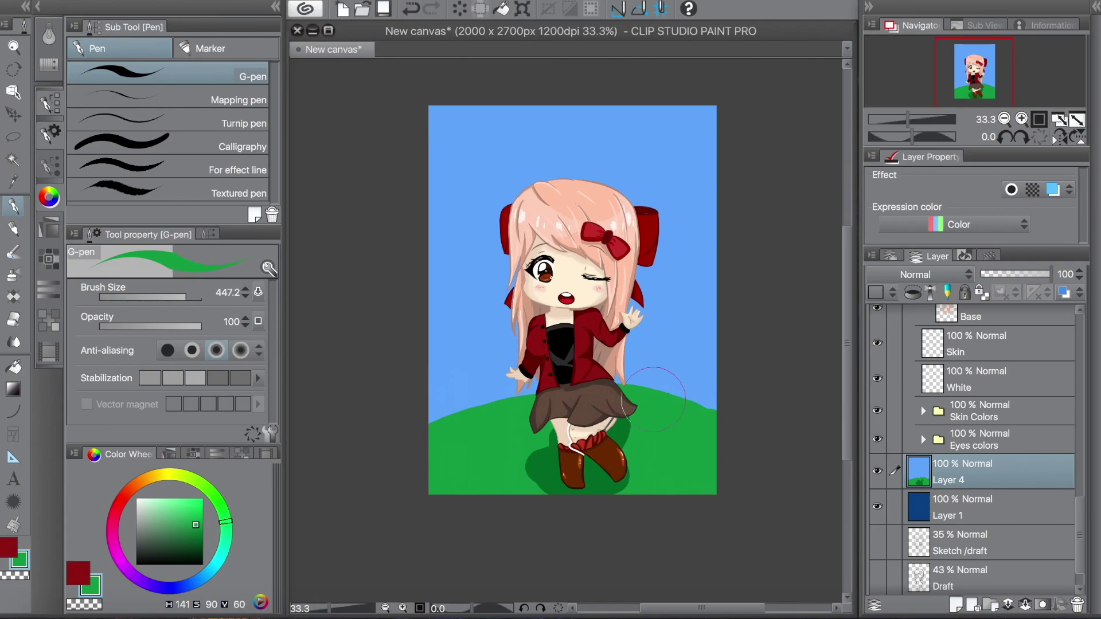
left_click(674, 348, "alt")
left_click(570, 430, "alt")
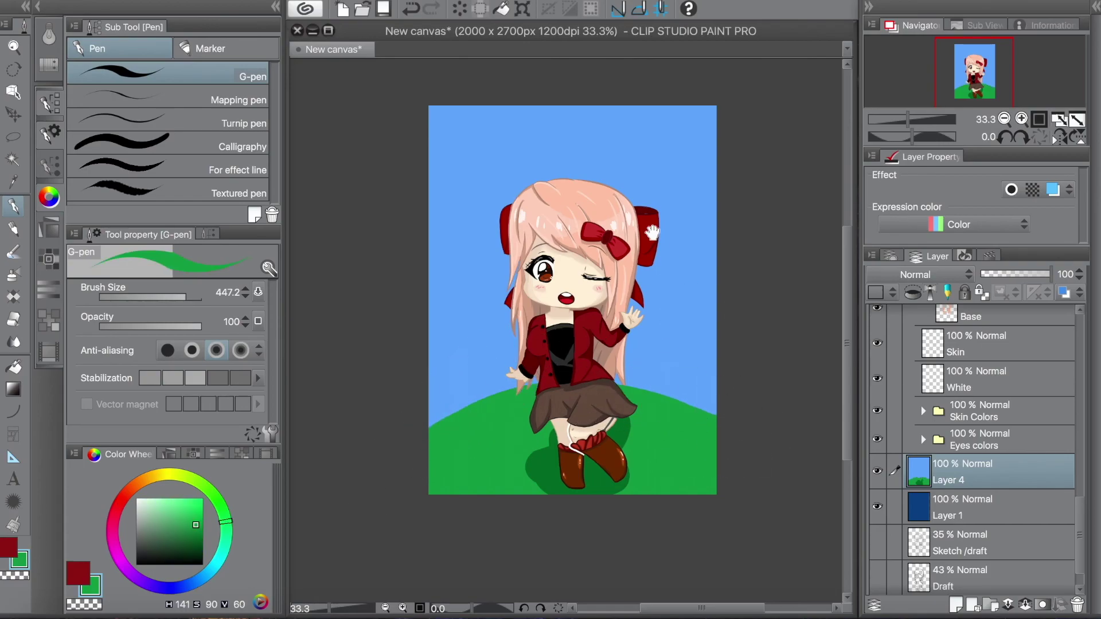
Paint white clouds on both sides of the sky and add blended light grey shading to the left cloud
left_click_drag(619, 223, 606, 265)
left_click_drag(533, 205, 387, 231)
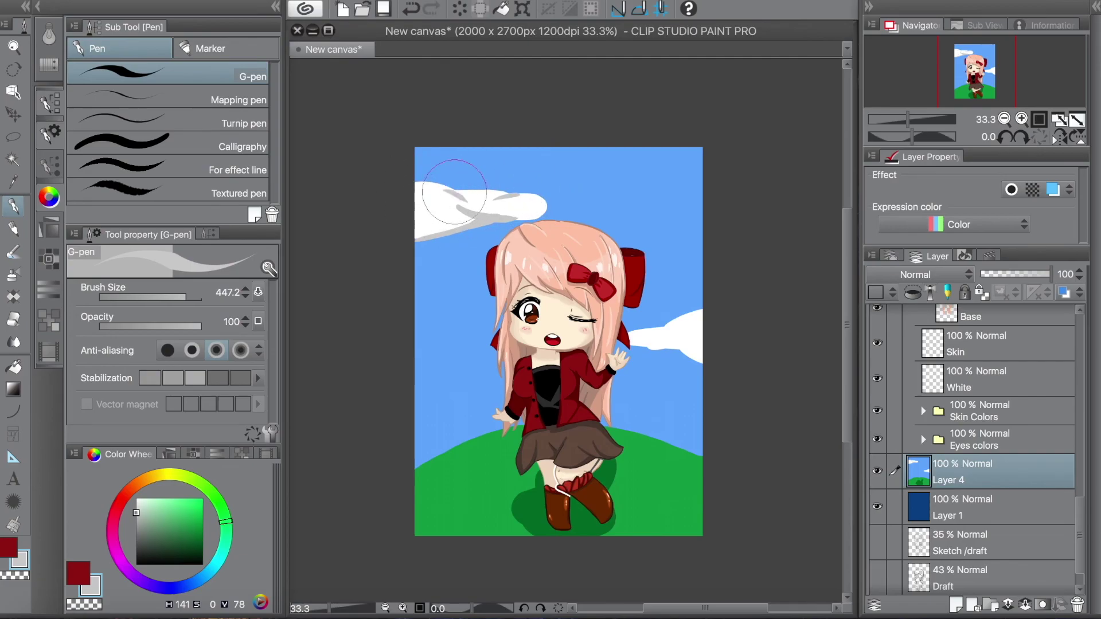
key("j")
Shade the right cloud light grey and blur the edges of the clouds, hill and ground shadow
key("p")
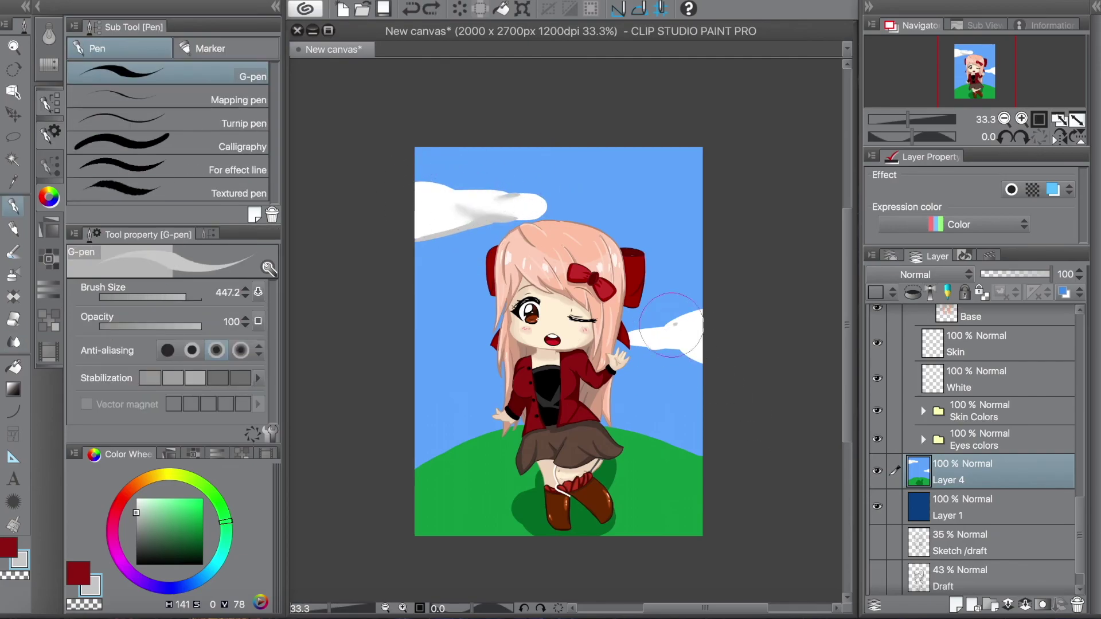
key("j")
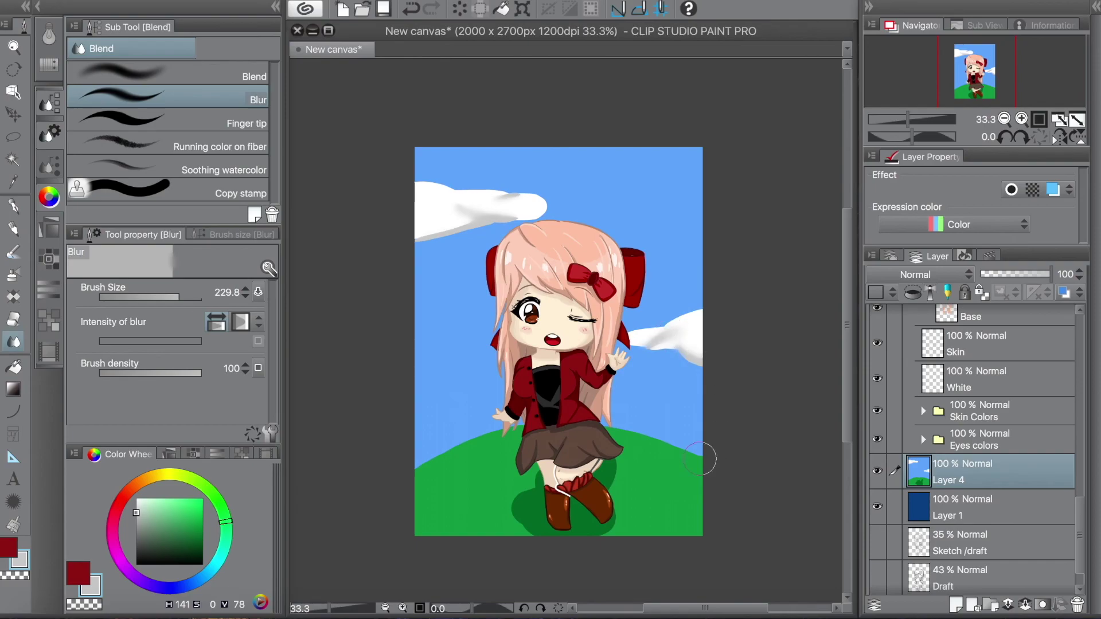
left_click(13, 275)
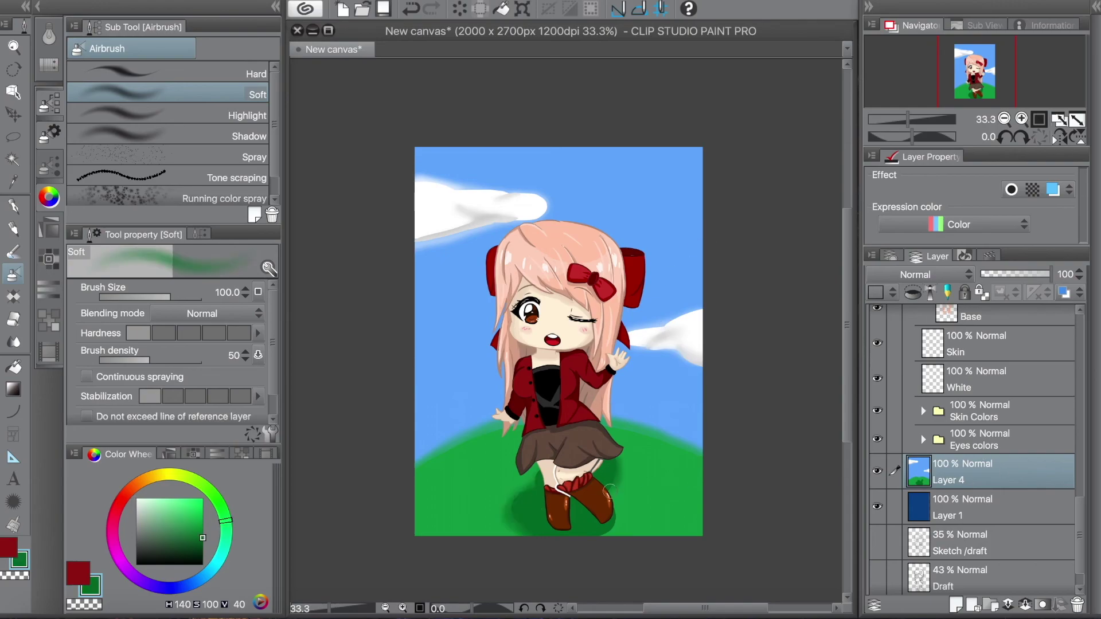
Collapse the Lineart folder and combine it with all its colour layers into a single layer
scroll(974, 78, "up", 2)
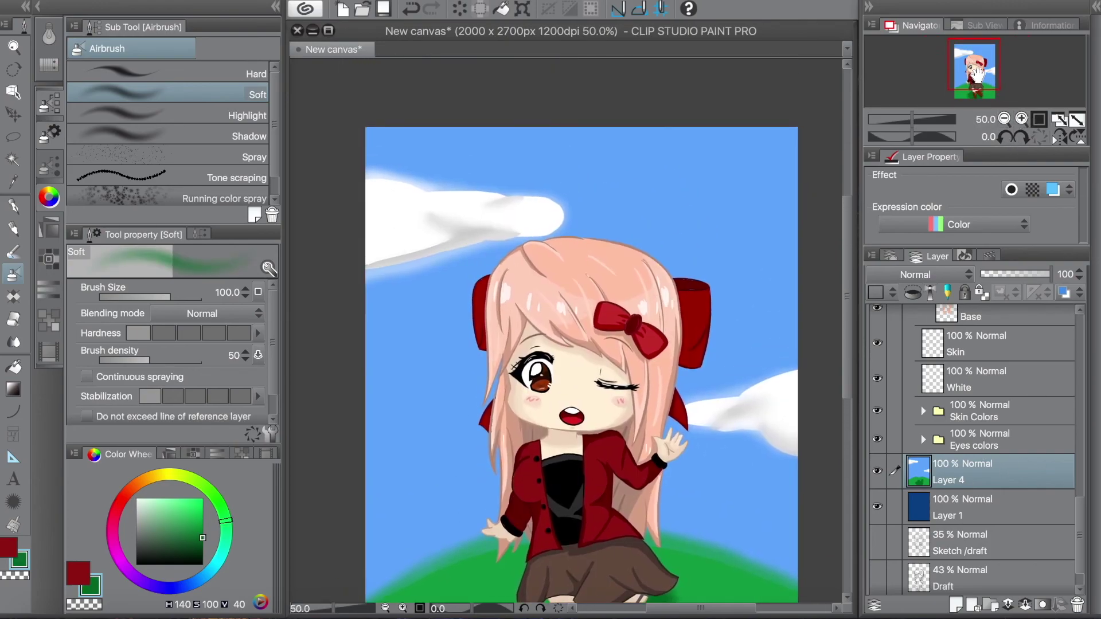
left_click_drag(975, 77, 977, 87)
scroll(975, 430, "up", 5)
left_click(909, 319)
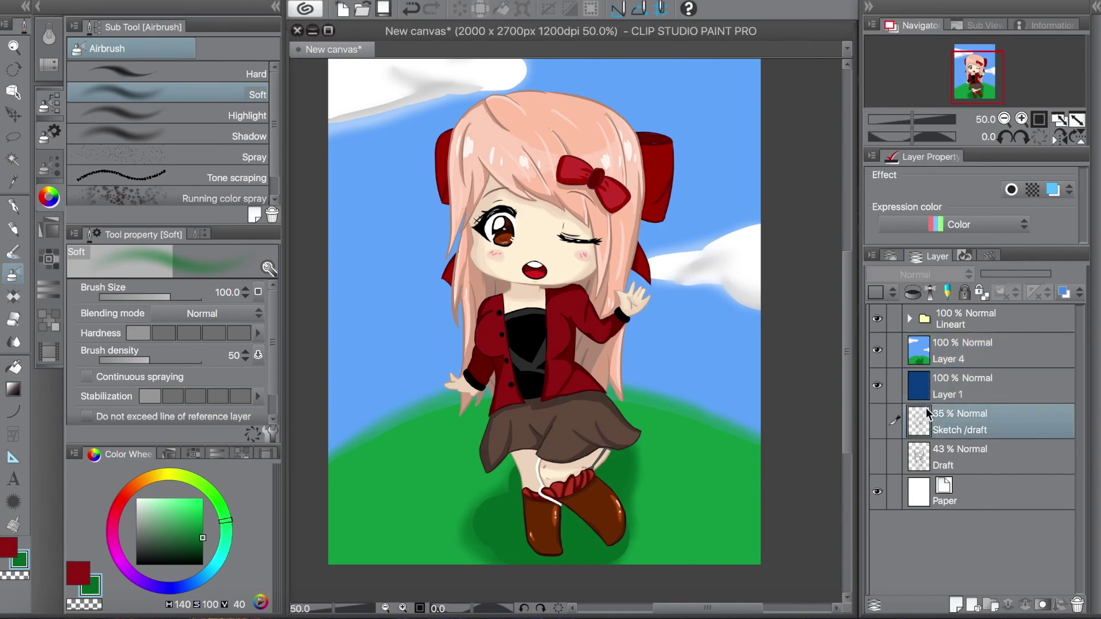
left_click(975, 319)
left_click(215, 1)
left_click(352, 178)
right_click(975, 318)
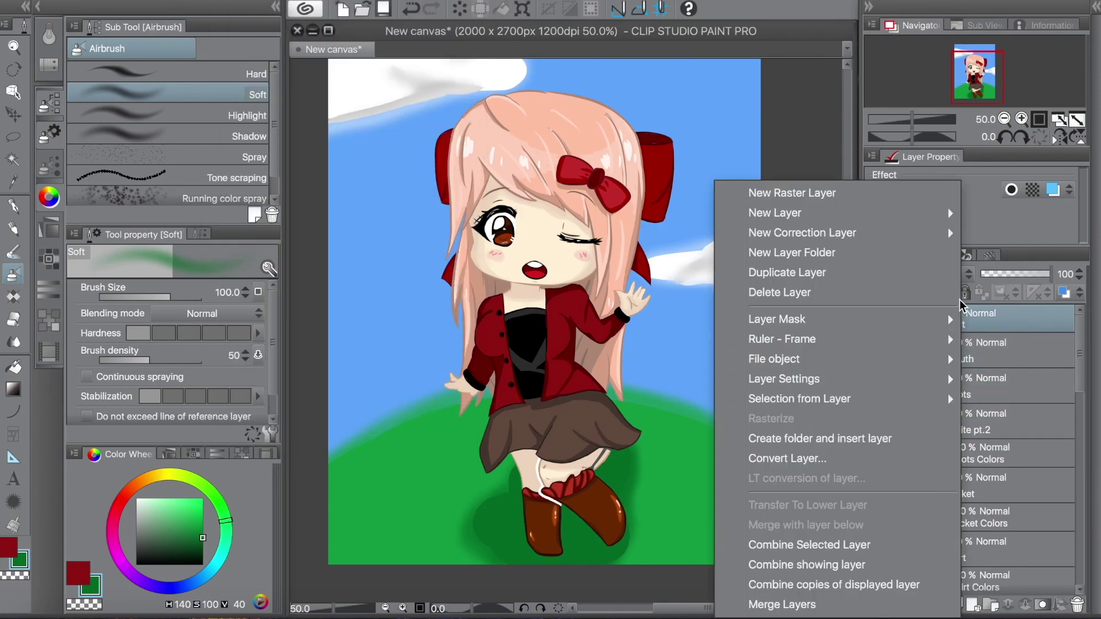
left_click(877, 540)
left_click(215, 1)
left_click(291, 153)
left_click(547, 265)
key("Escape")
key("Escape")
Duplicate the merged Lineart layer
left_click(215, 1)
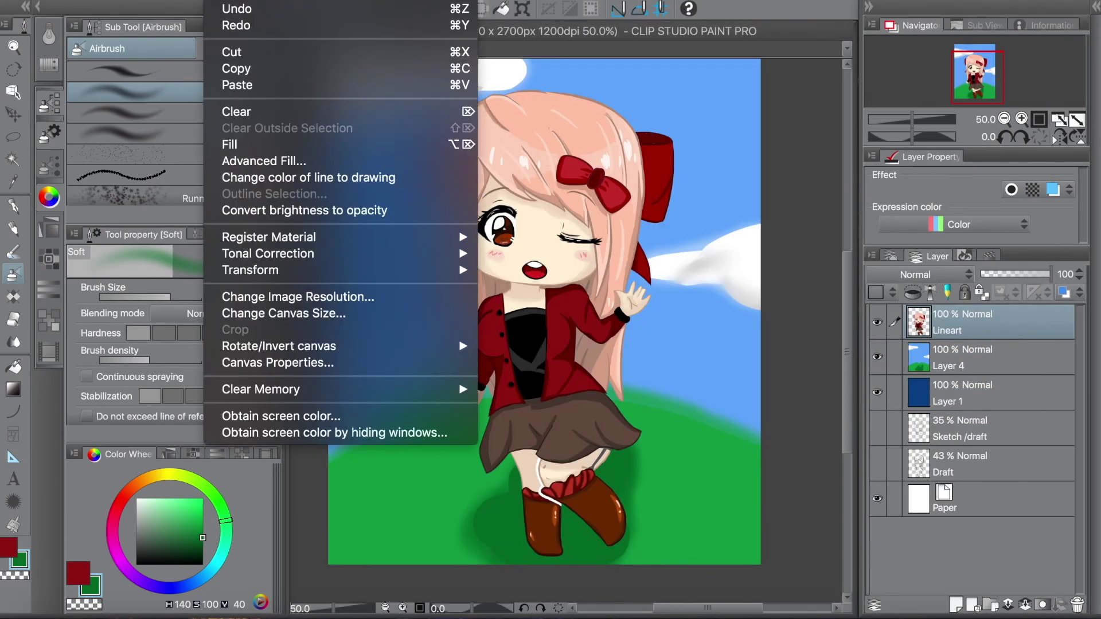
left_click(290, 153)
left_click(548, 265)
left_click(559, 371)
left_click(712, 154)
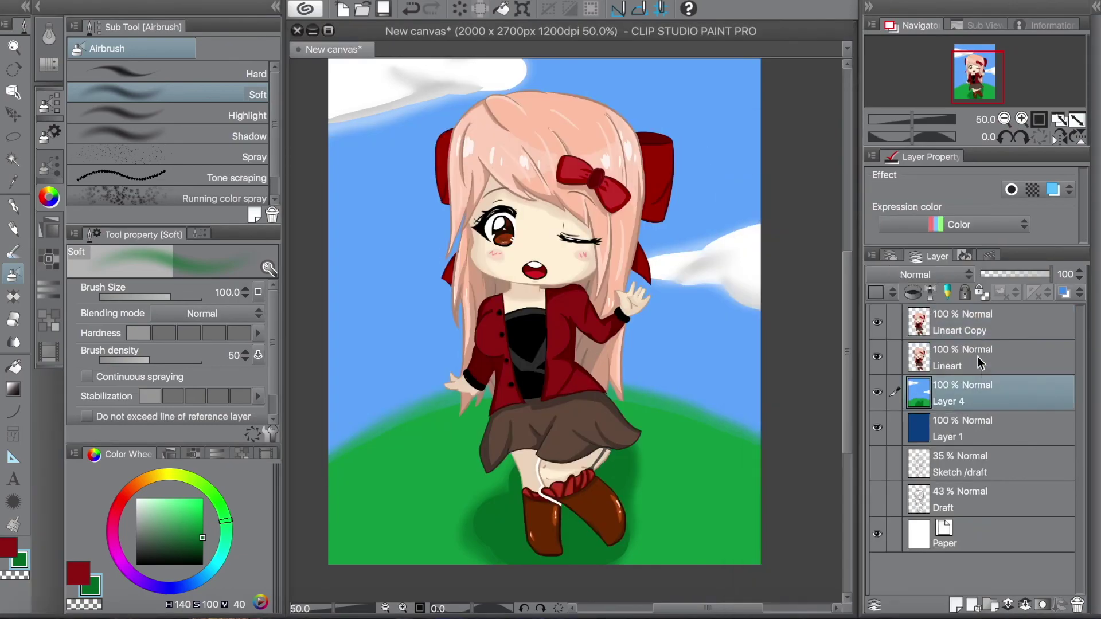
Add a white outline around the whole girl on the lower Lineart layer
left_click(215, 2)
left_click(290, 157)
left_click(712, 155)
Select the Lineart Copy layer and sample the girl's pale skin tone (H 33, S 19, V 96) for the G-pen
left_click(1038, 118)
left_click(975, 321)
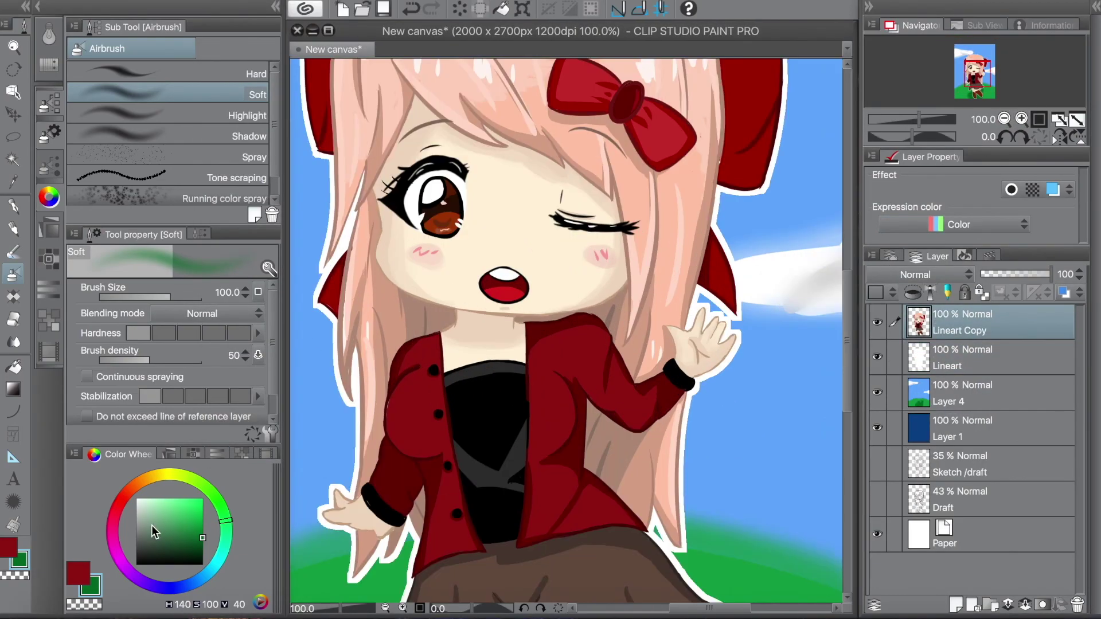
key("p")
left_click_drag(509, 246, 562, 319)
left_click(586, 380, "alt")
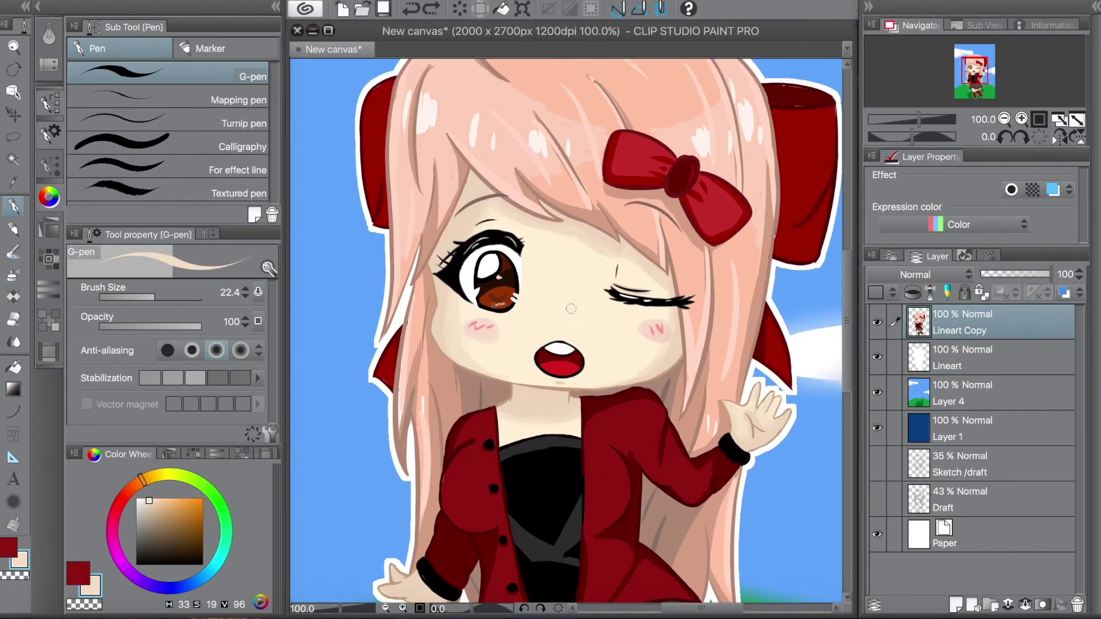
Switch to the Lighter pencil and sample dark red (H 0, S 98, V 39) from the large hair bow
key("p")
left_click(1004, 118)
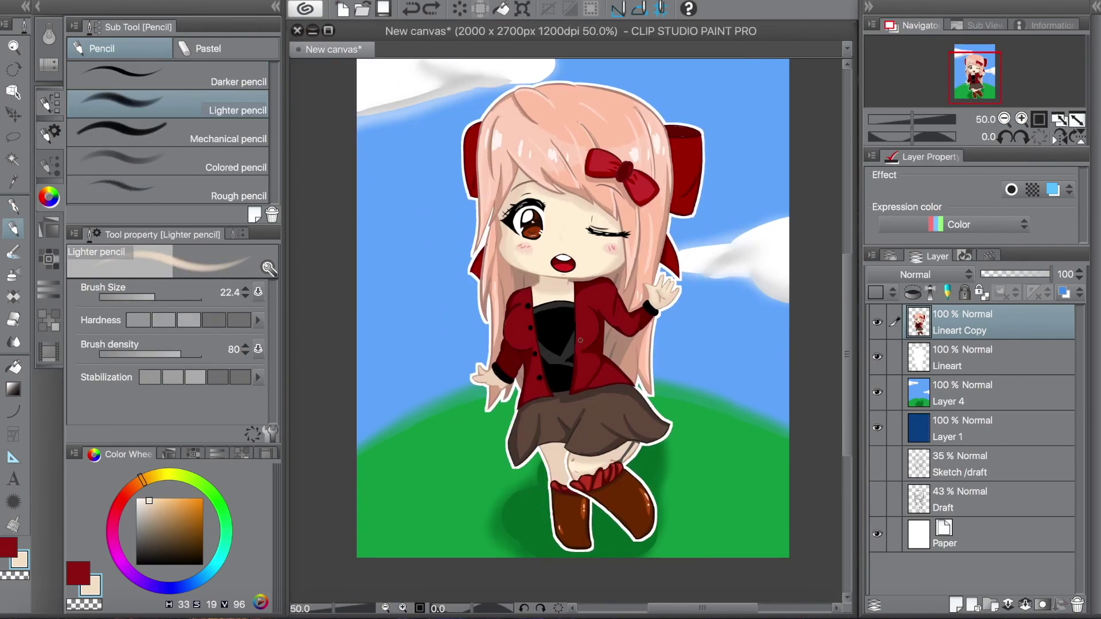
scroll(732, 259, "up", 3)
left_click(673, 113, "alt")
scroll(674, 112, "down", 3)
Choose the Fill leftover correction tool with dust size 10.0 and brush size 50.0 for the Lineart Copy layer
left_click(13, 524)
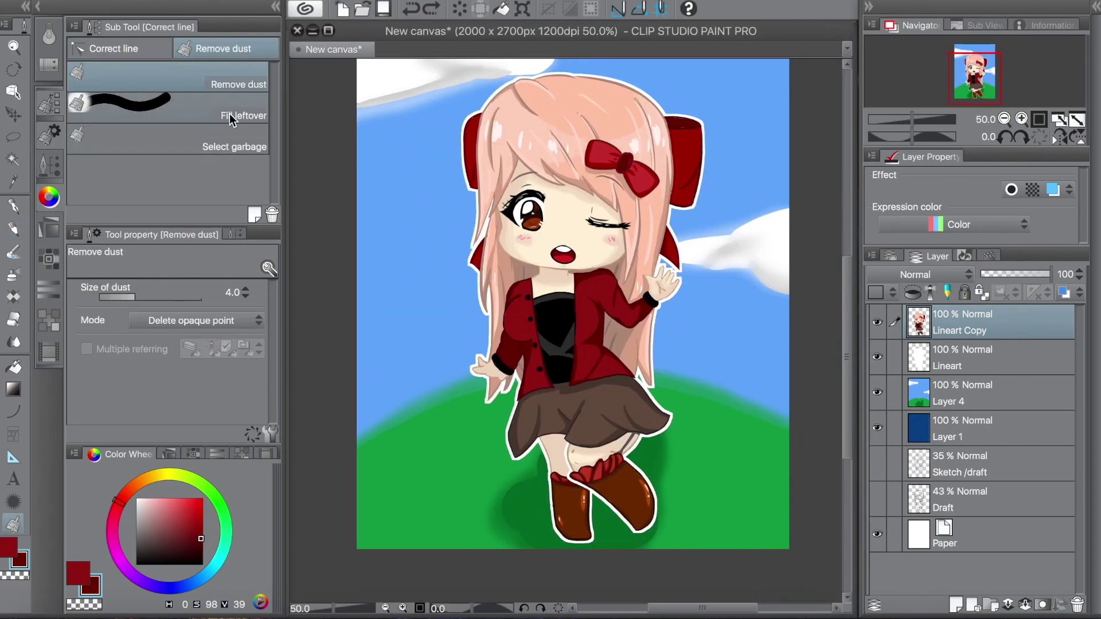
left_click(166, 106)
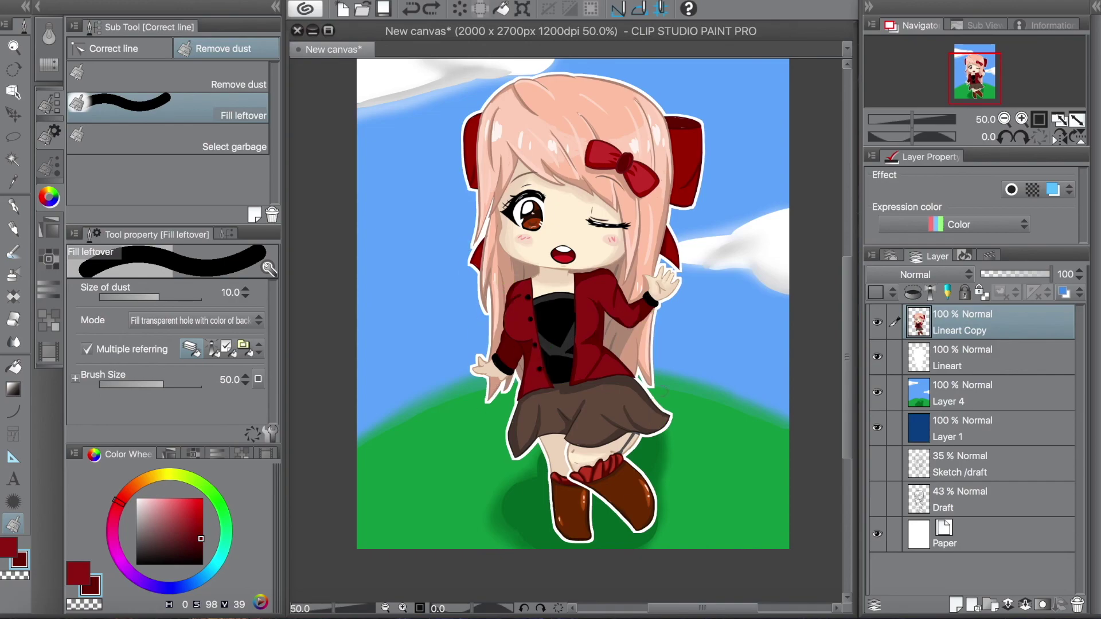
left_click(172, 77)
left_click(172, 141)
left_click(172, 109)
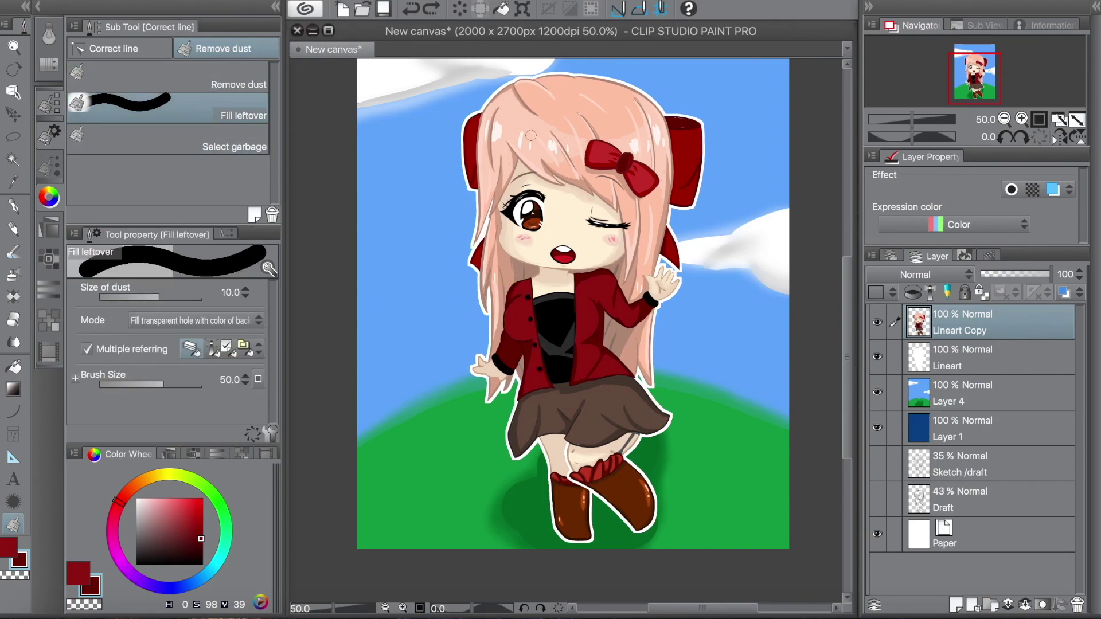